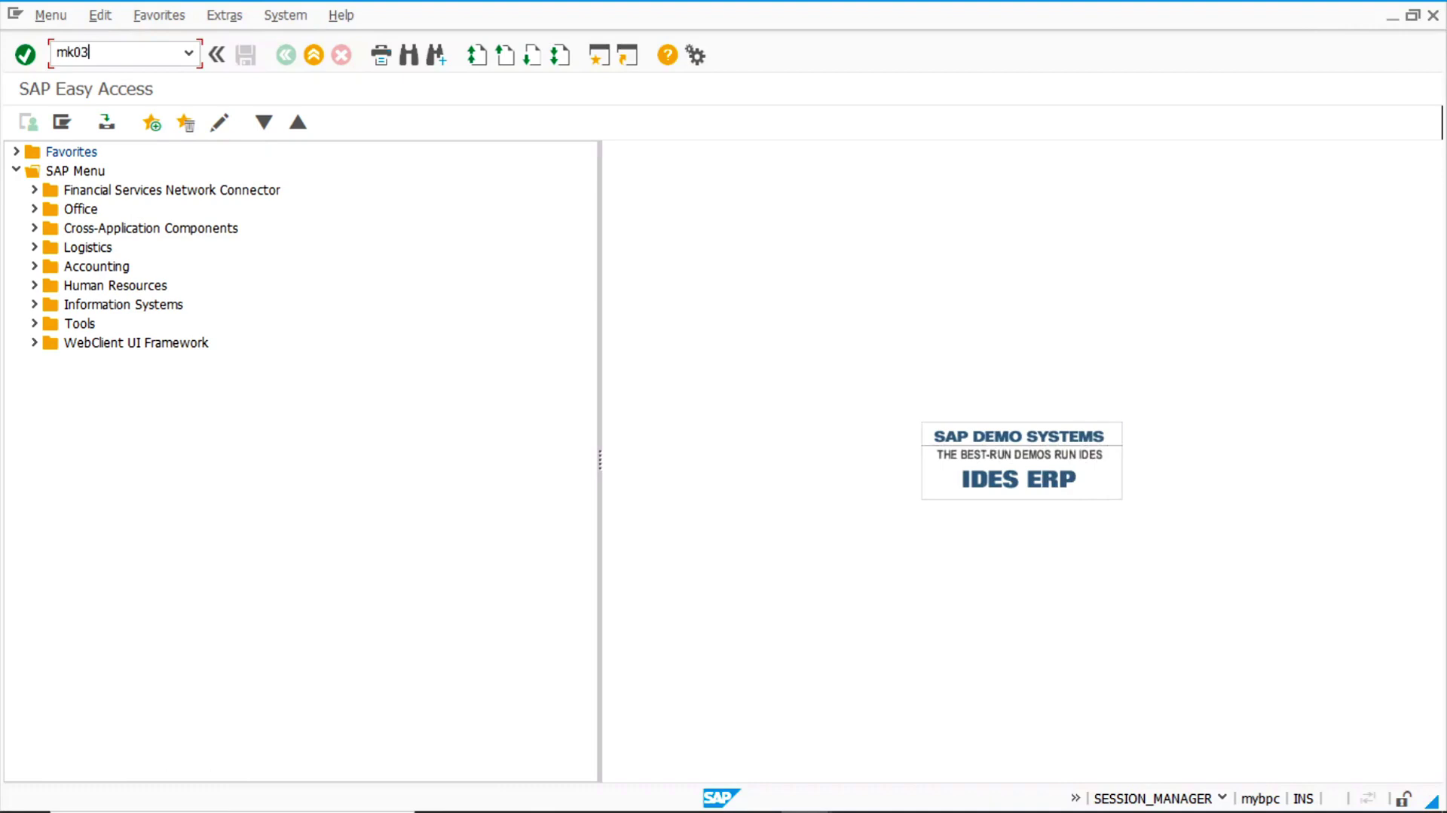
- Display the purchasing data of vendor London Supplying Plant for purchasing organization 1000 with transaction MK03
key(Return)
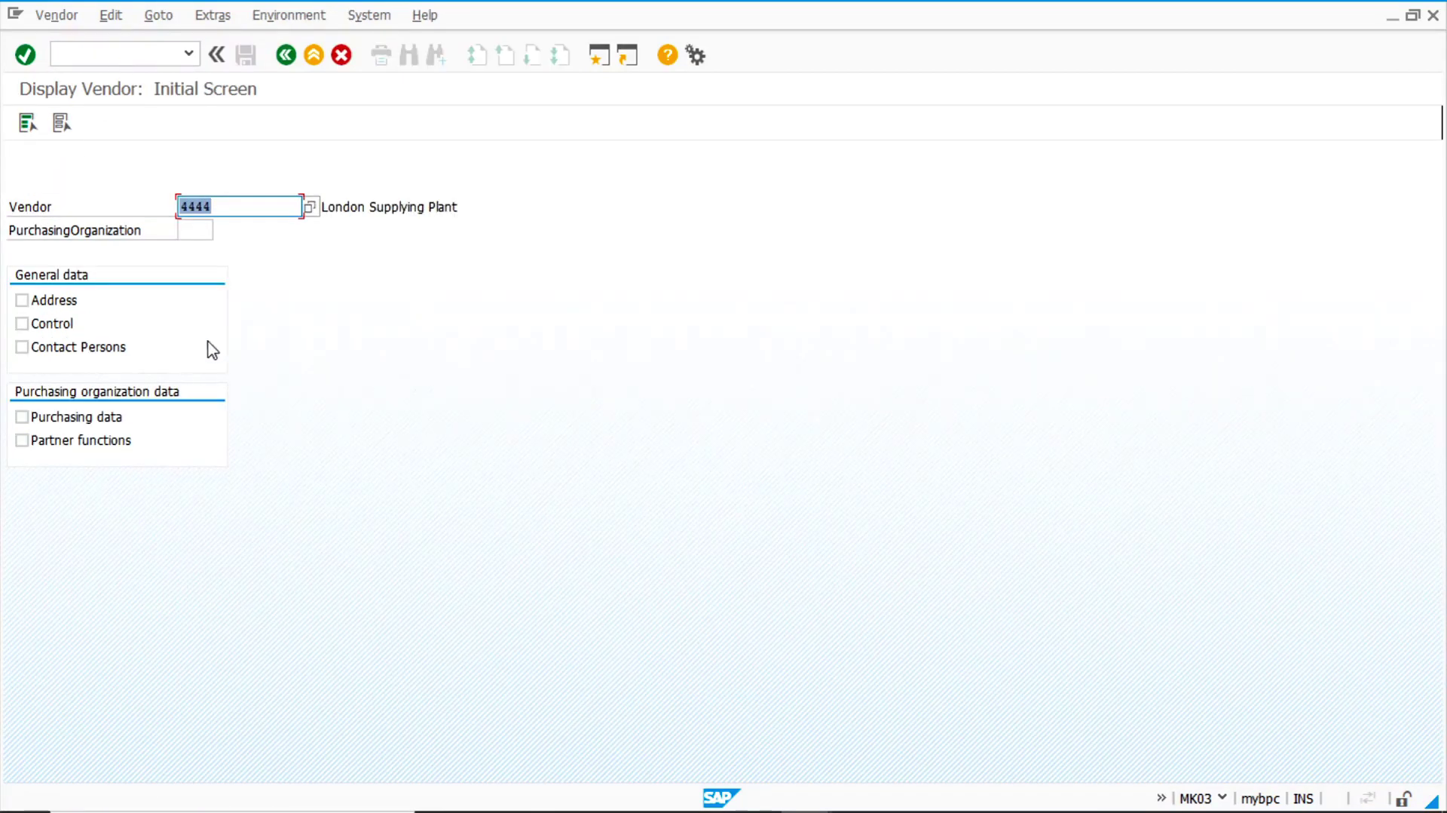
click(188, 228)
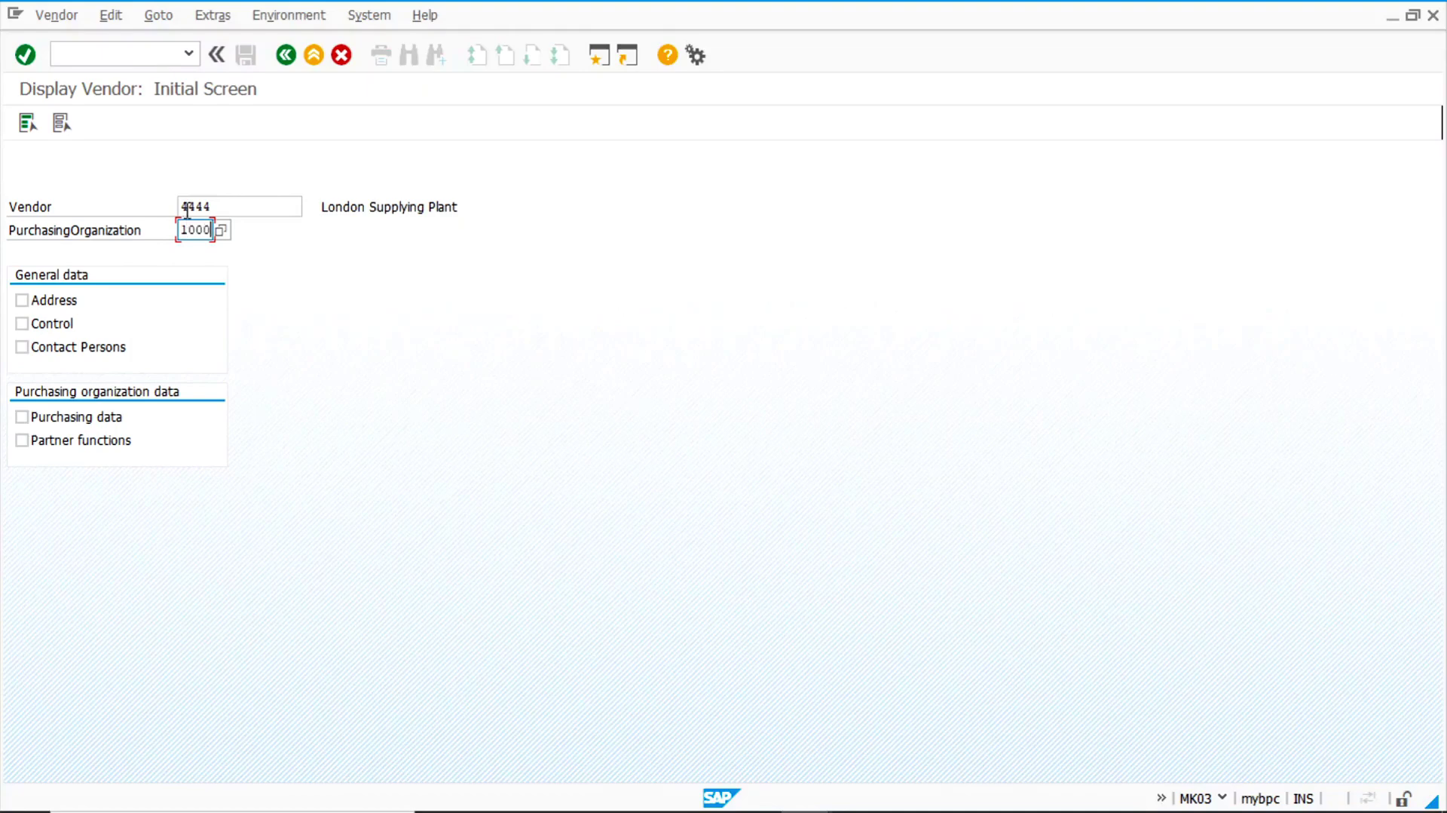
click(109, 416)
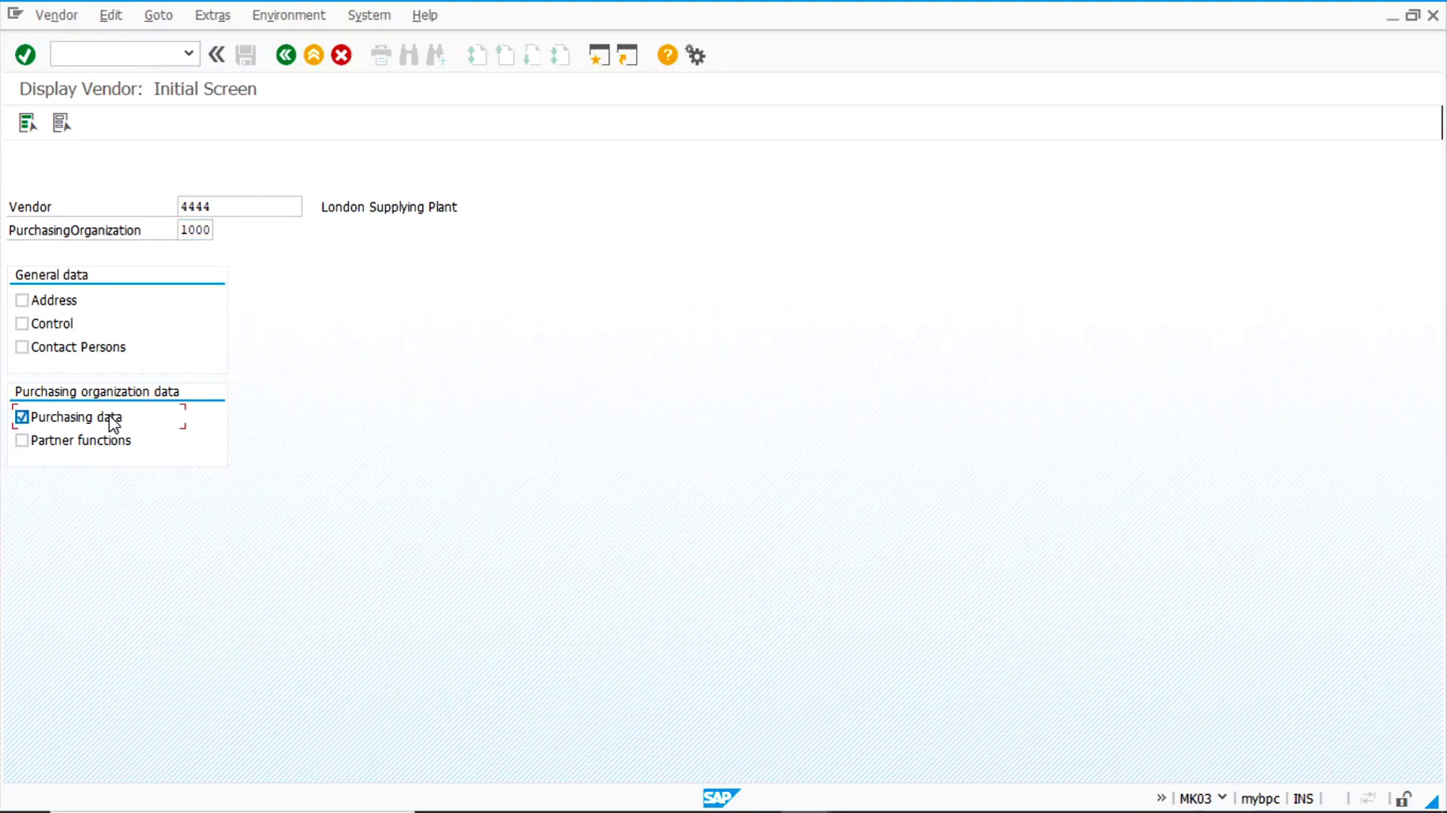
key(Return)
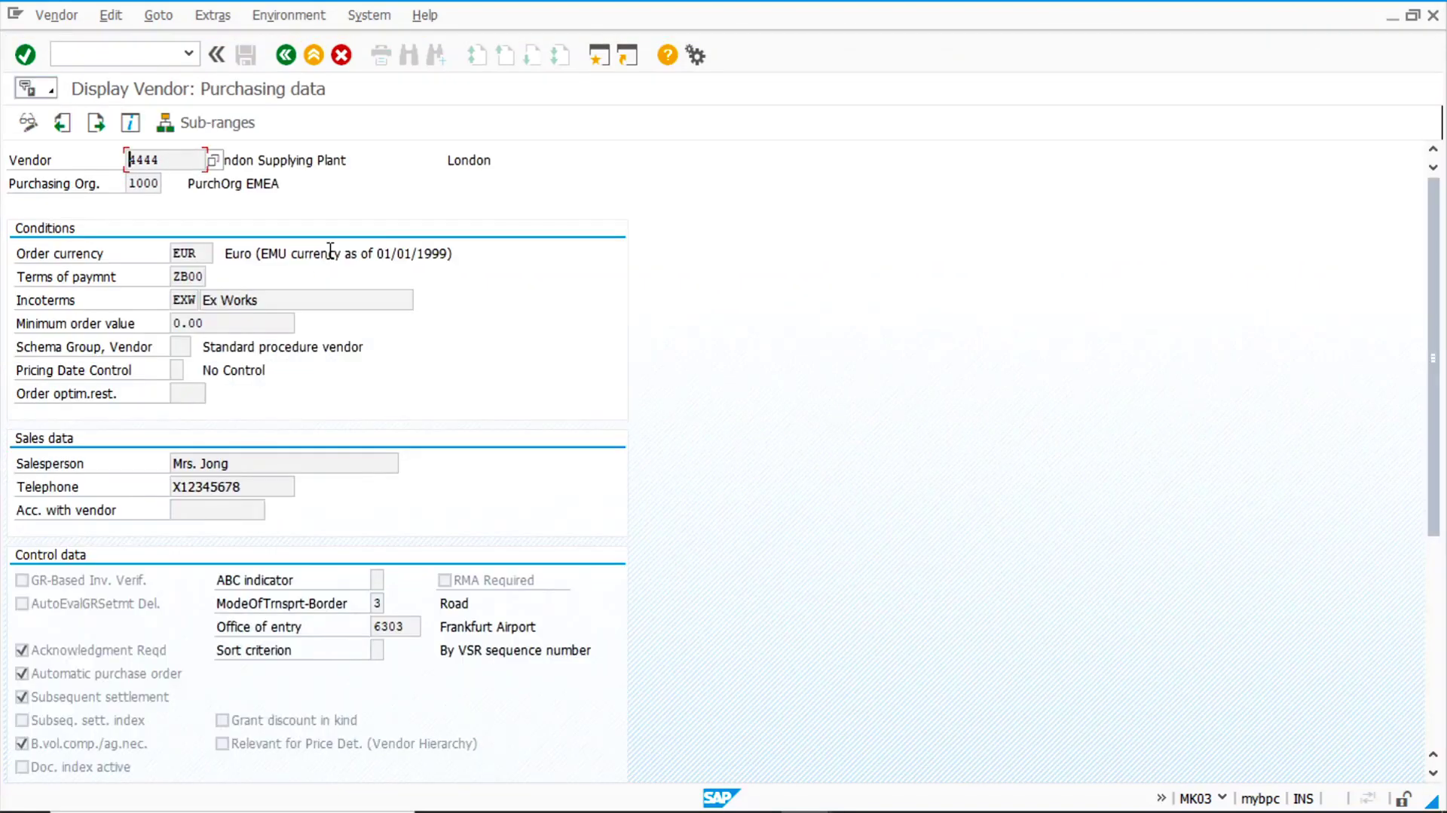
click(357, 161)
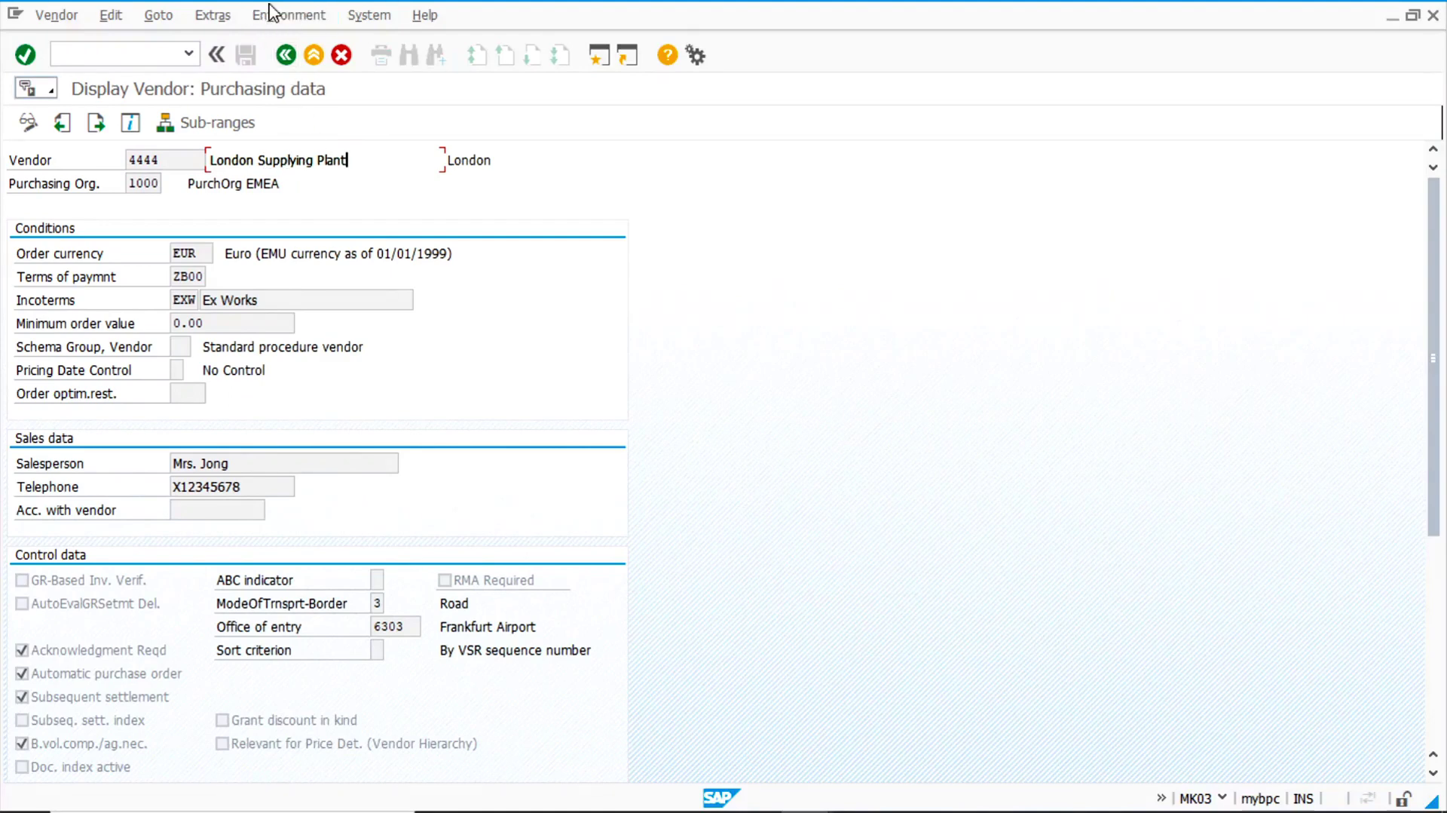
- Check the plant assignment in the vendor's additional purchasing data and return to the vendor initial screen
click(272, 12)
mouse_move(211, 15)
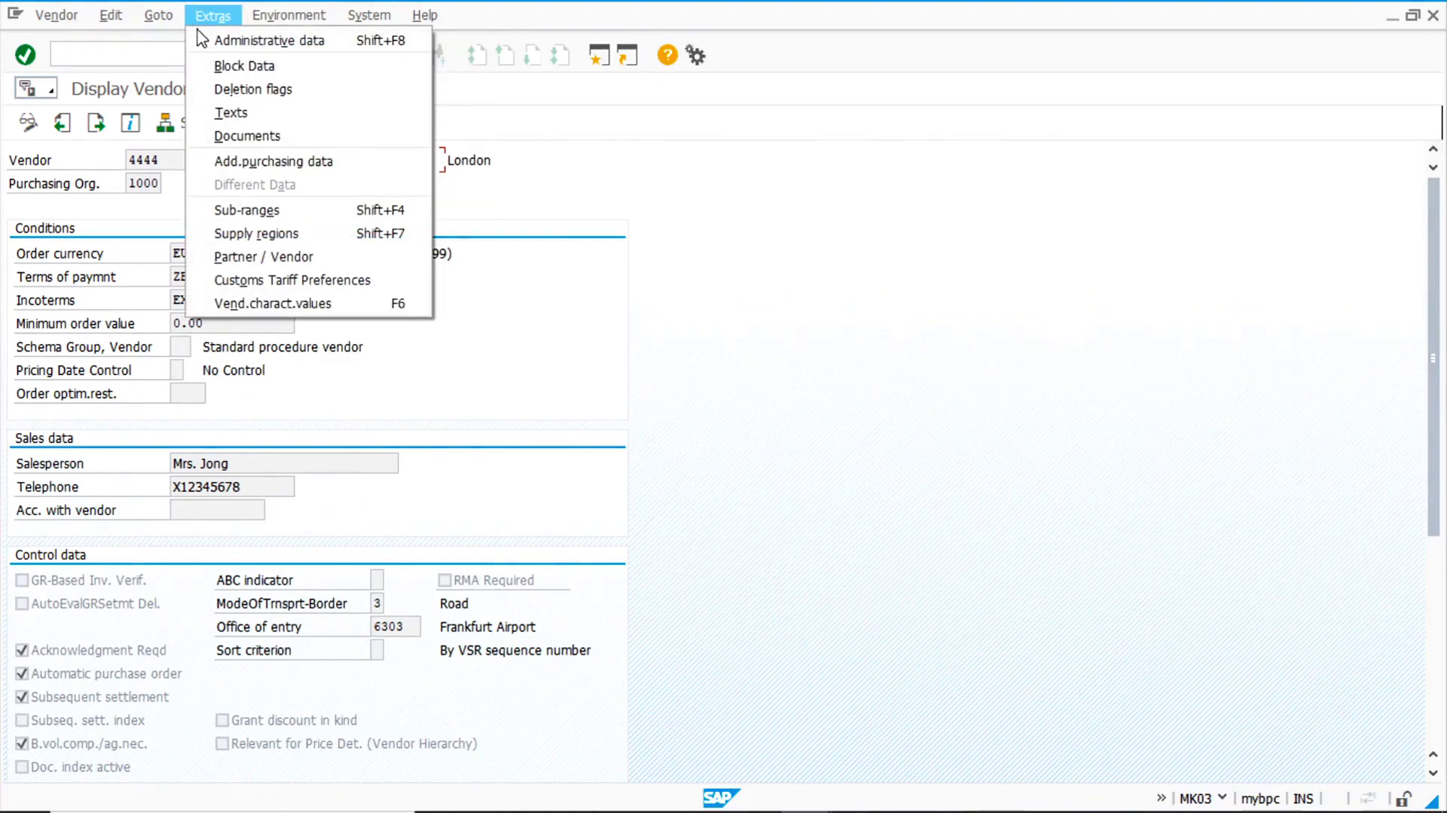
click(267, 160)
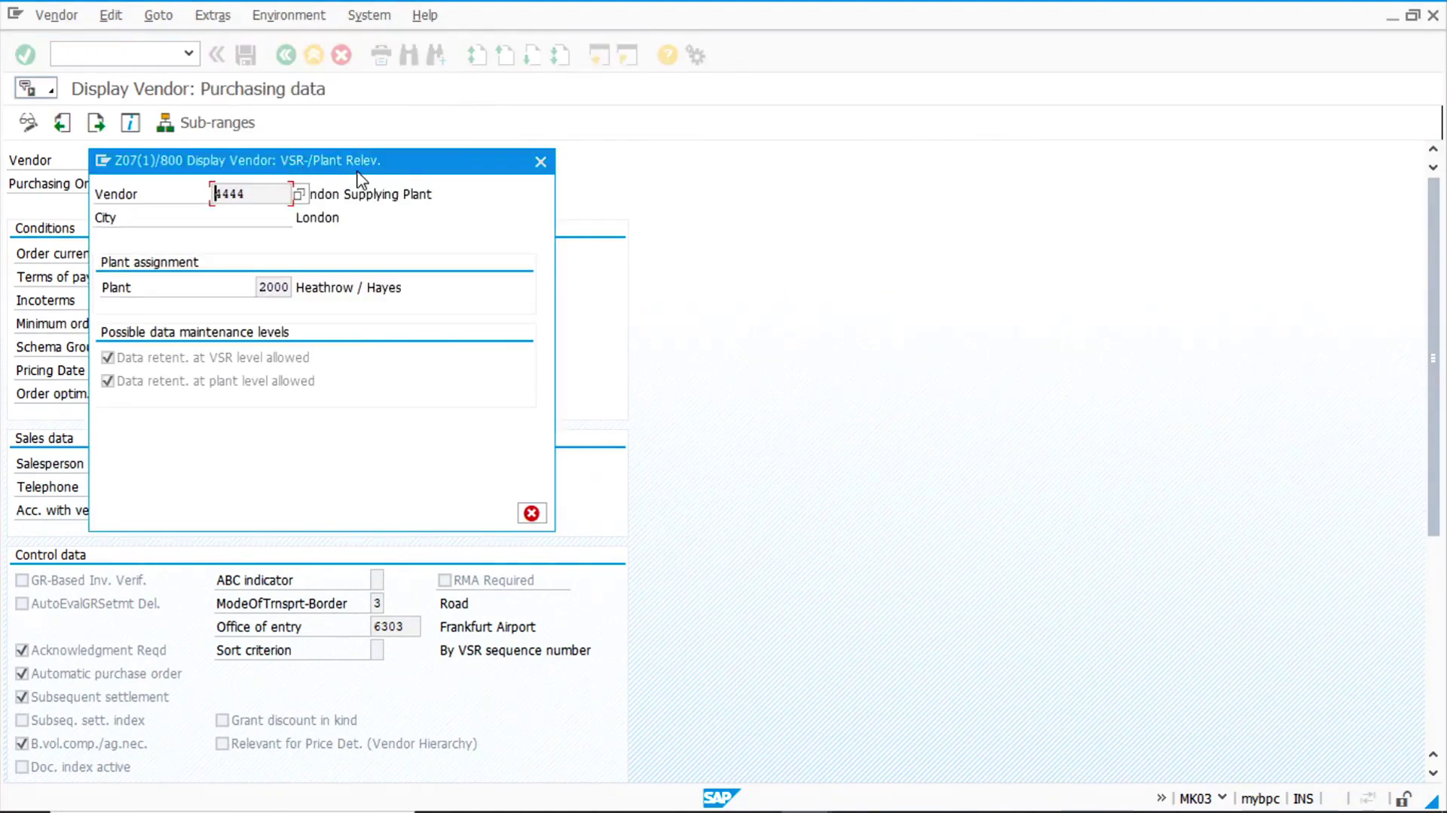
drag(359, 173, 621, 158)
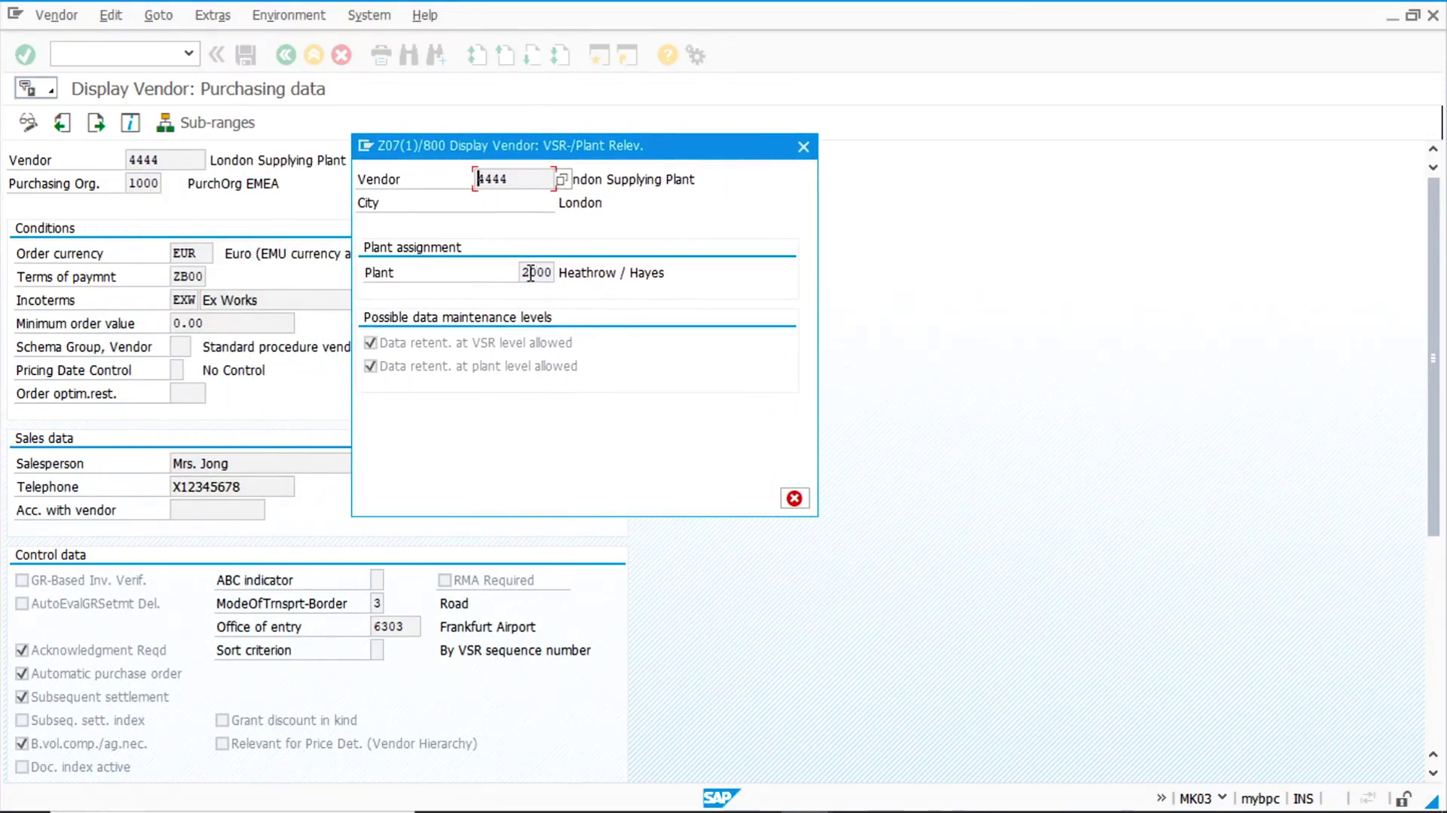
click(795, 499)
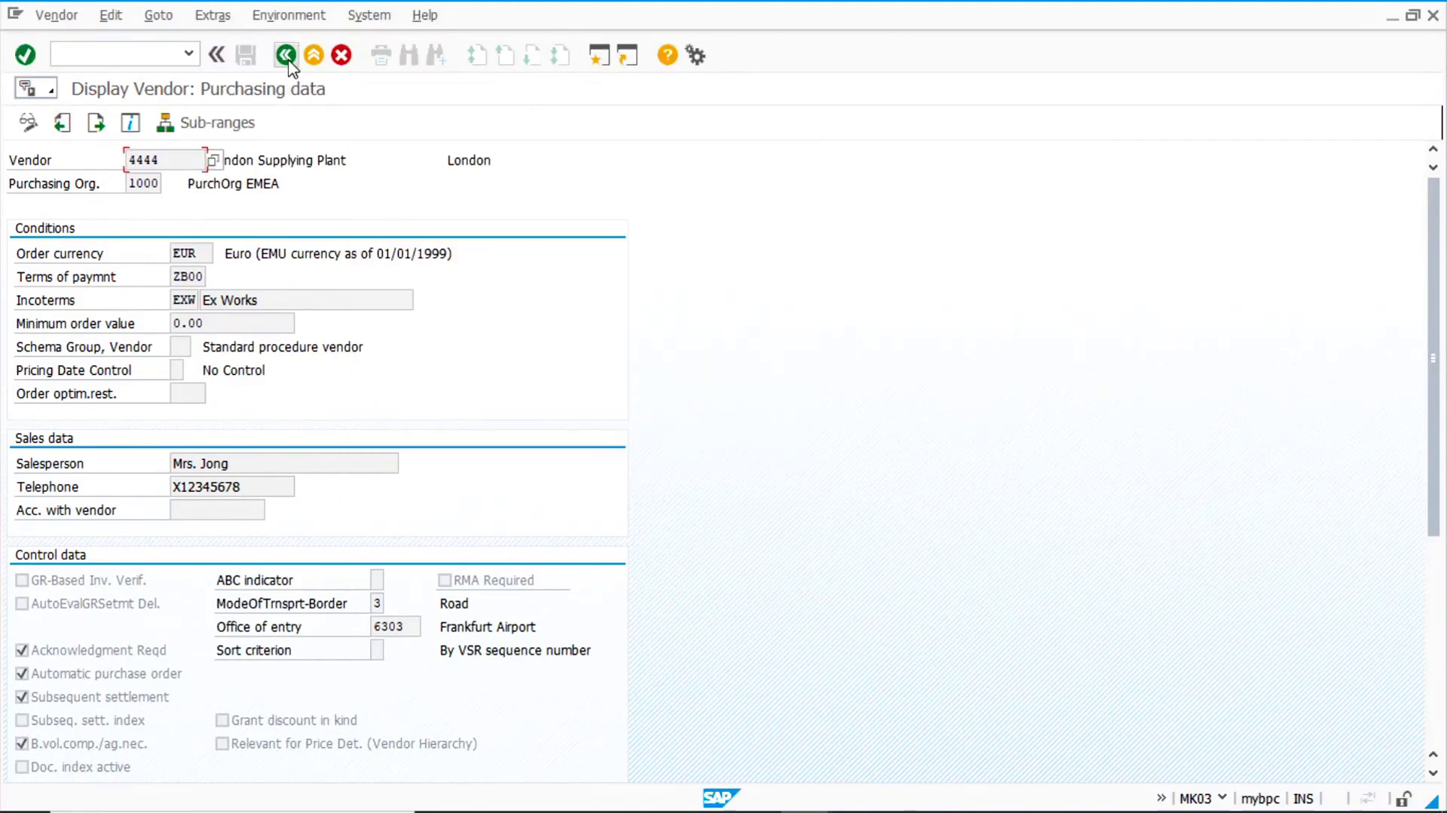
click(288, 58)
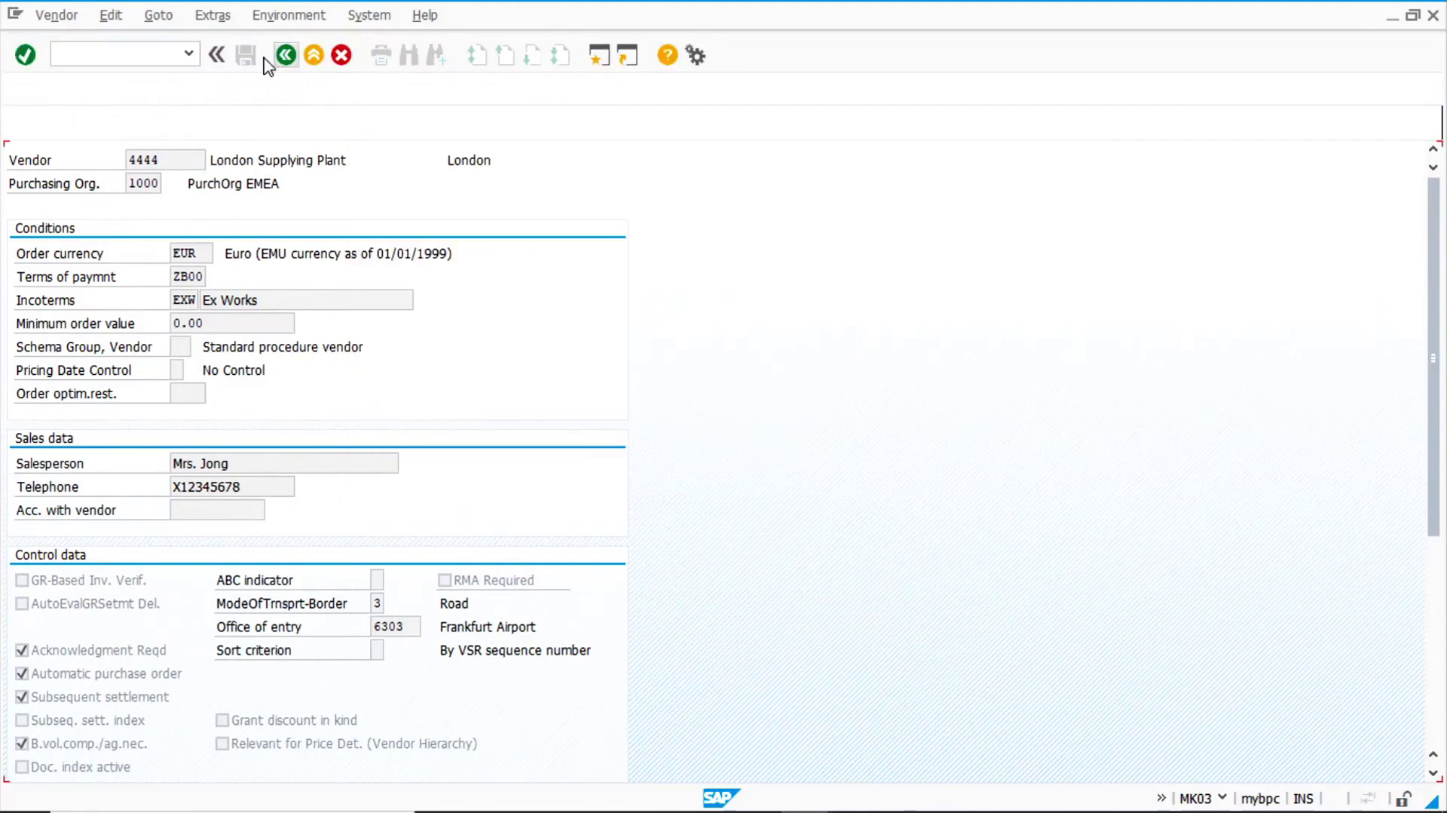
- Display the sales area data of customer Werk Hamburg 1000 with transaction XD03, leaving the company code blank
text(/n)
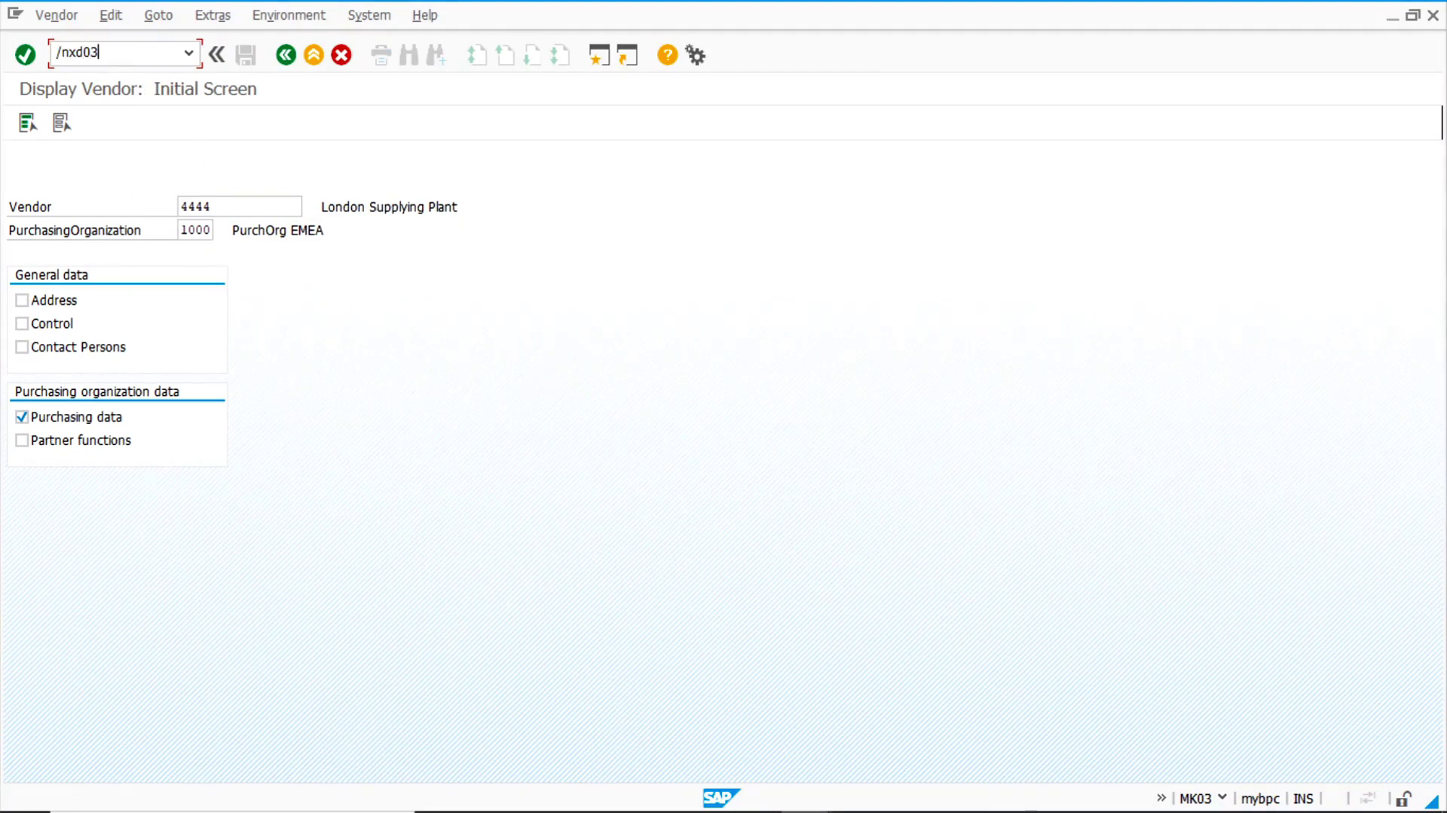
text(xd03)
key(Return)
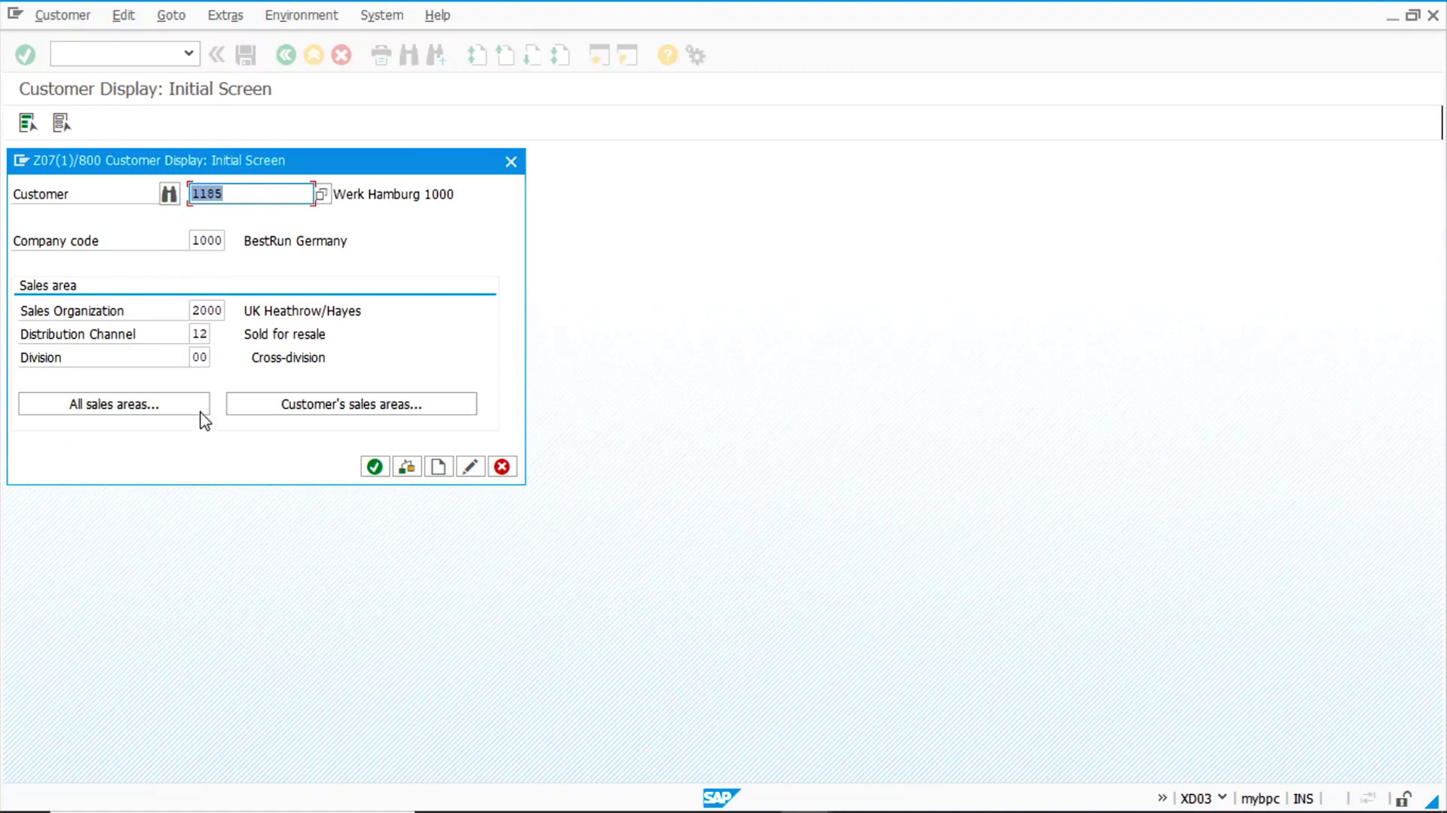
click(374, 466)
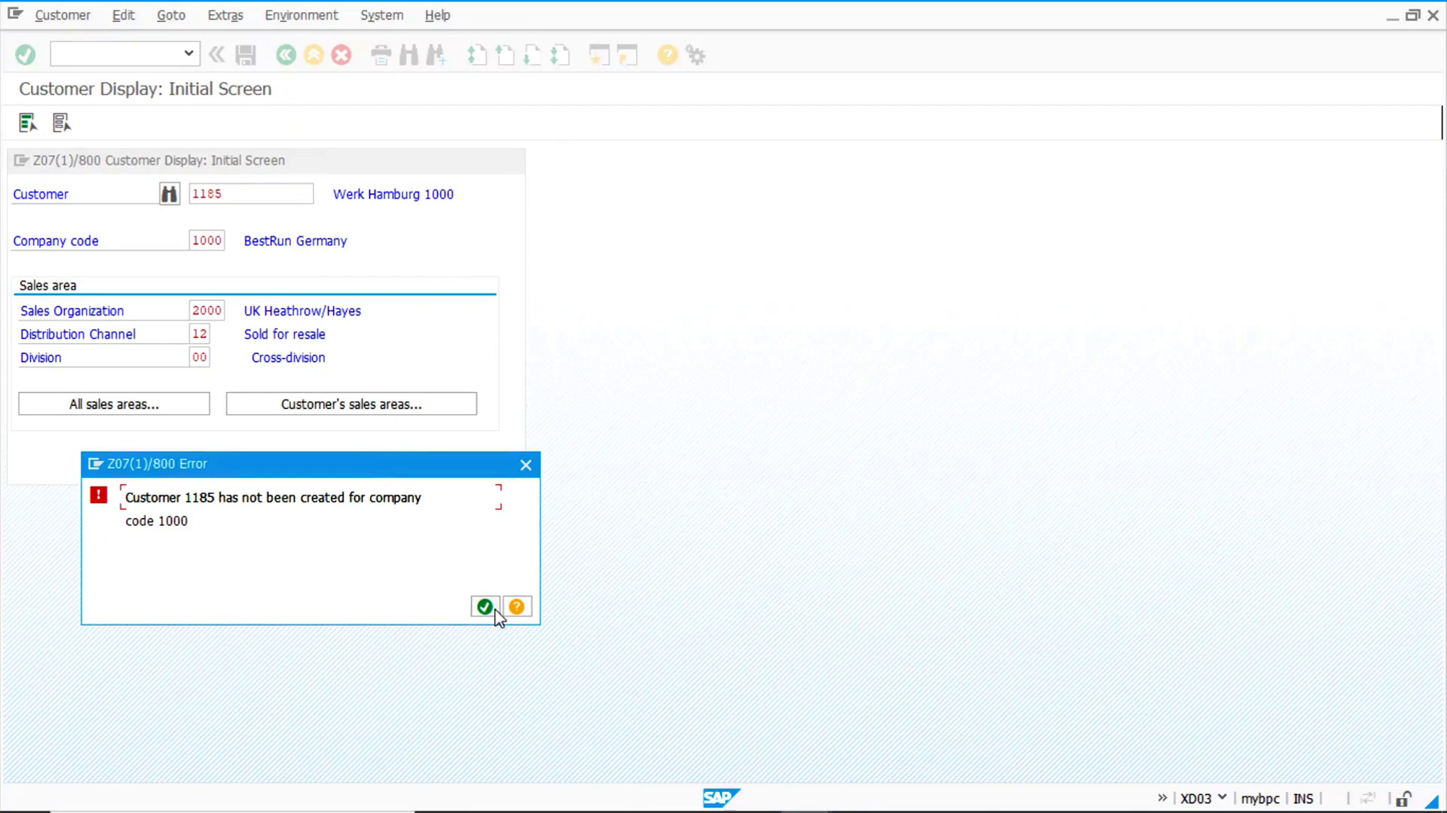
click(488, 607)
double_click(208, 236)
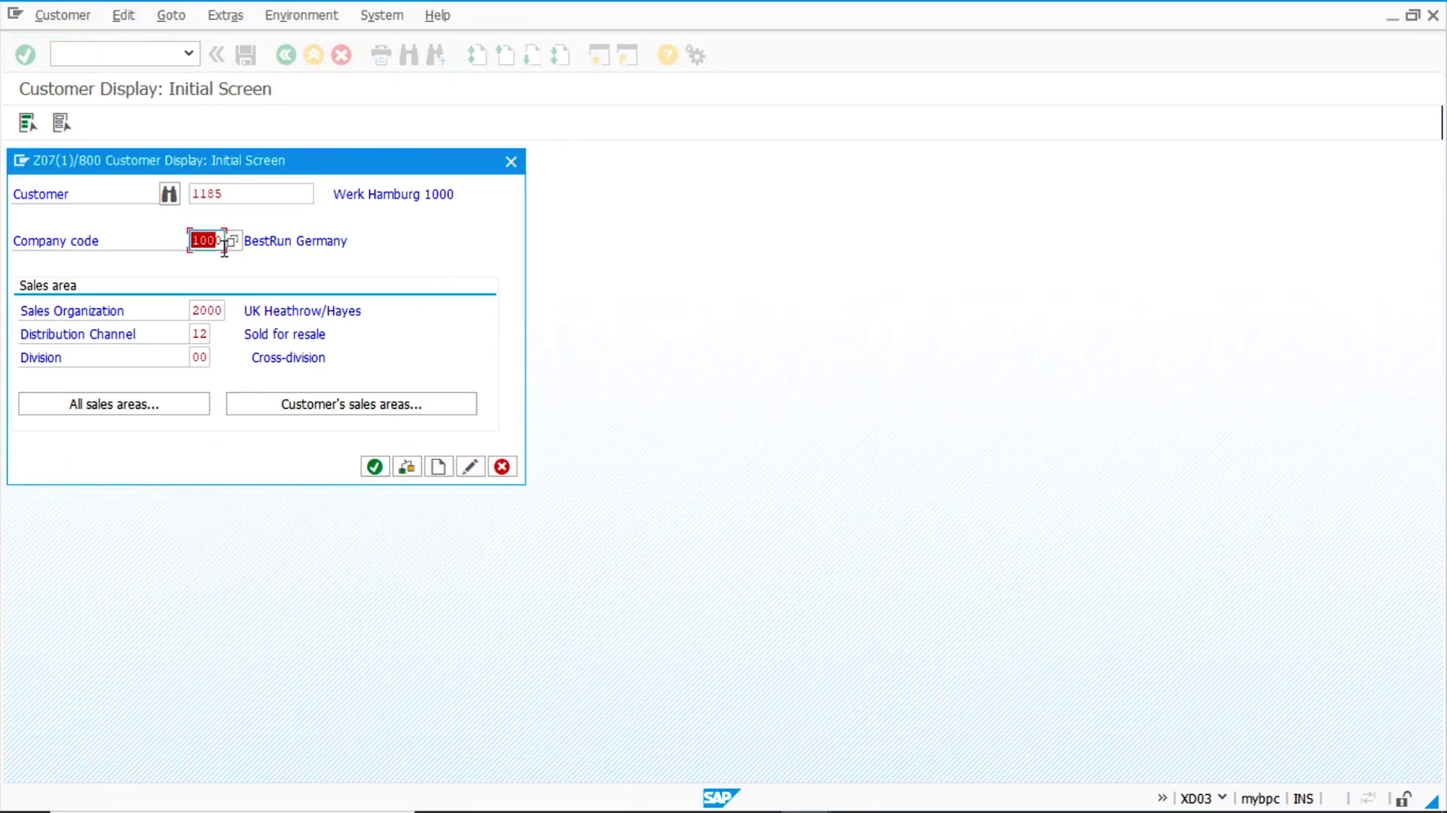
key(Delete)
key(Return)
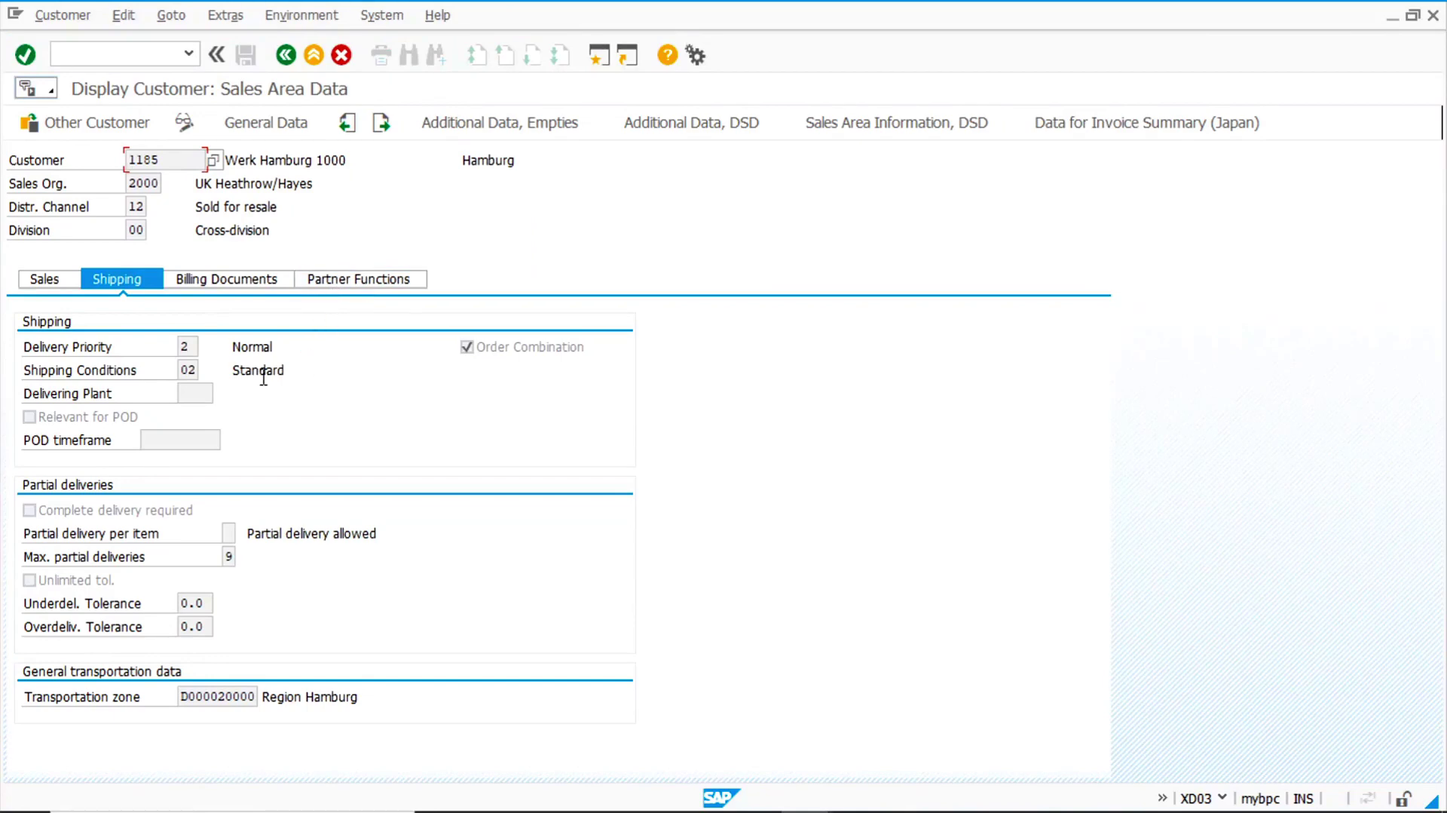
click(301, 160)
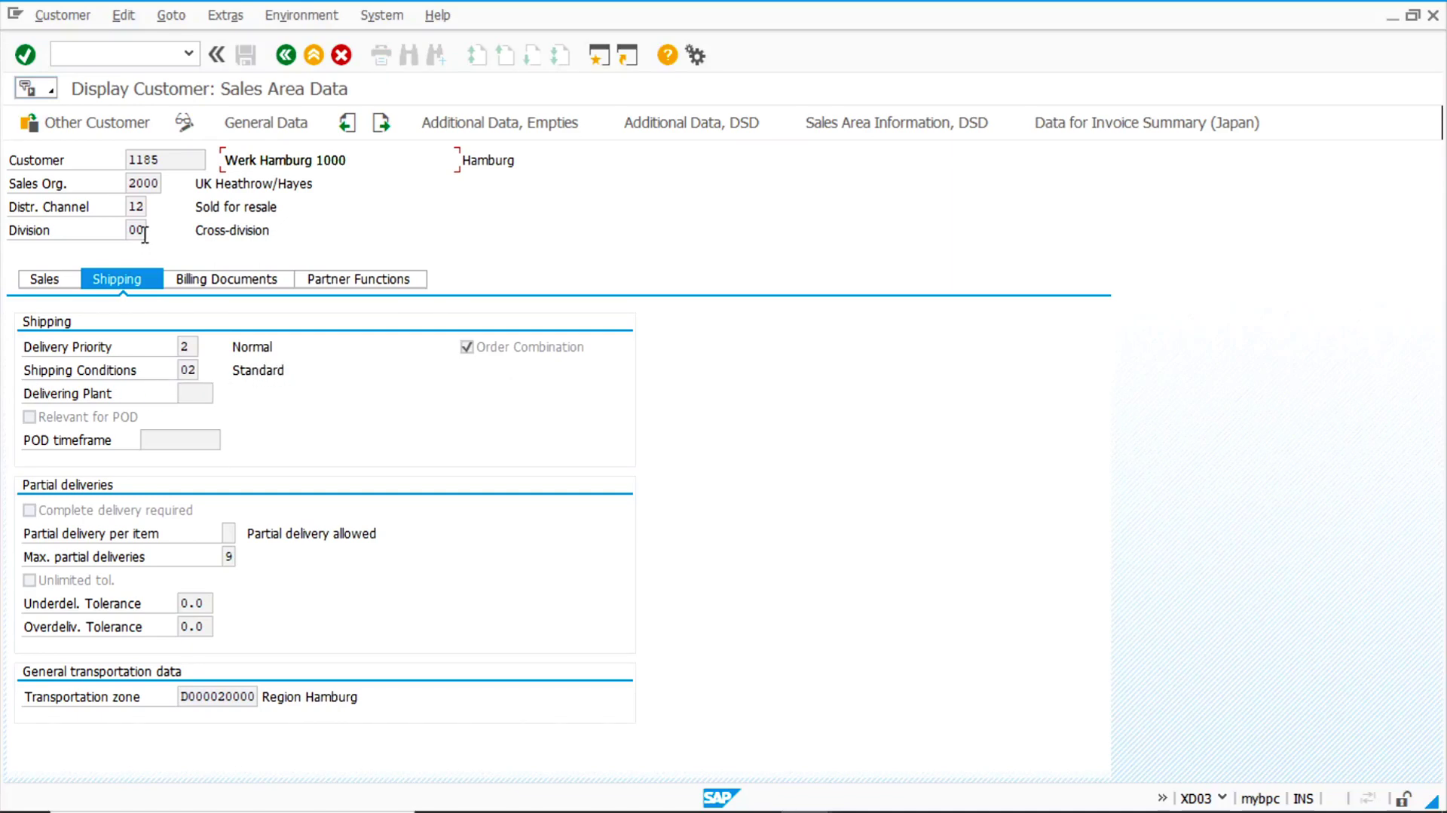
- Check the country and transportation zone in the customer's general data and leave the customer display
click(300, 126)
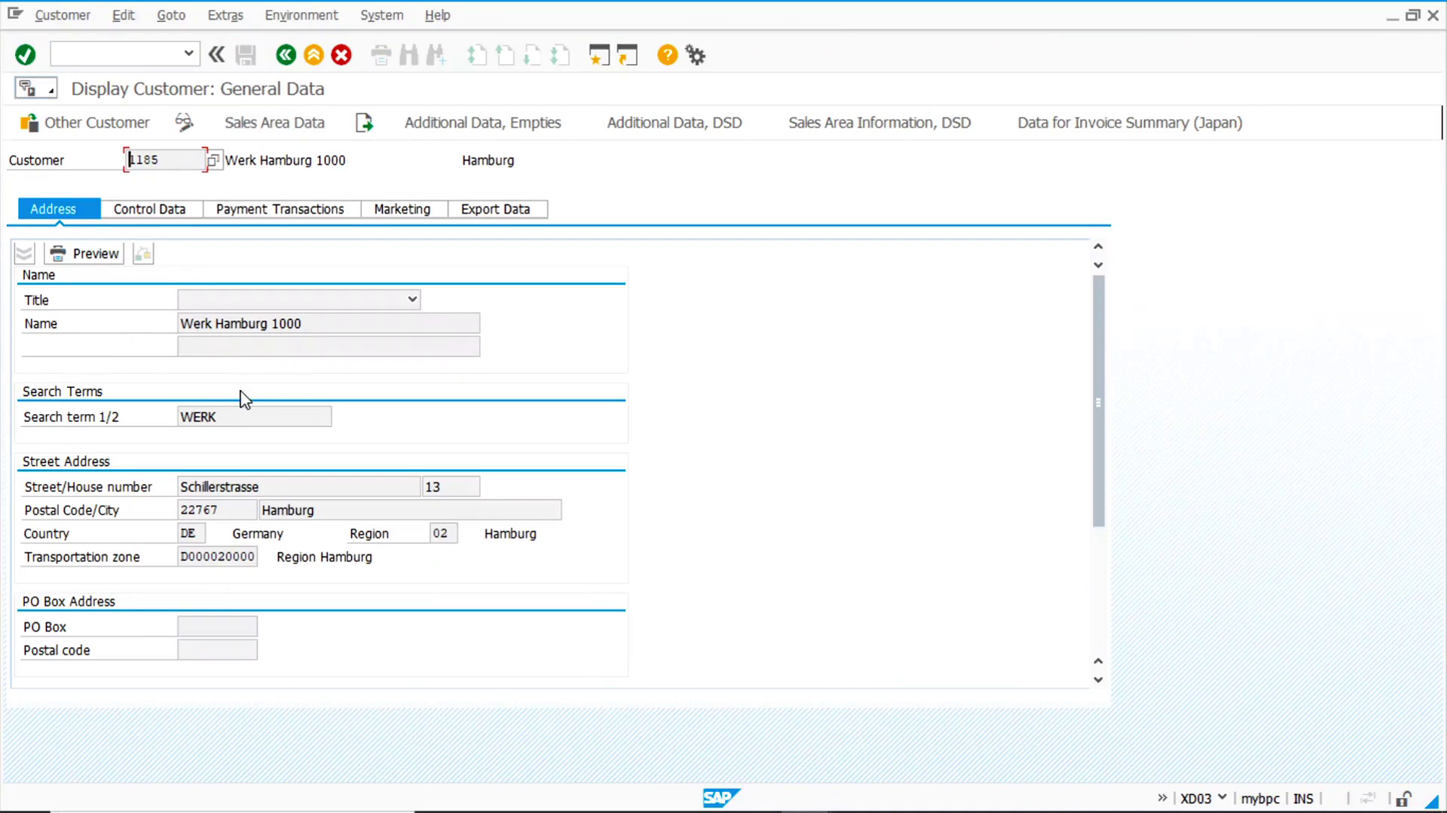
double_click(197, 533)
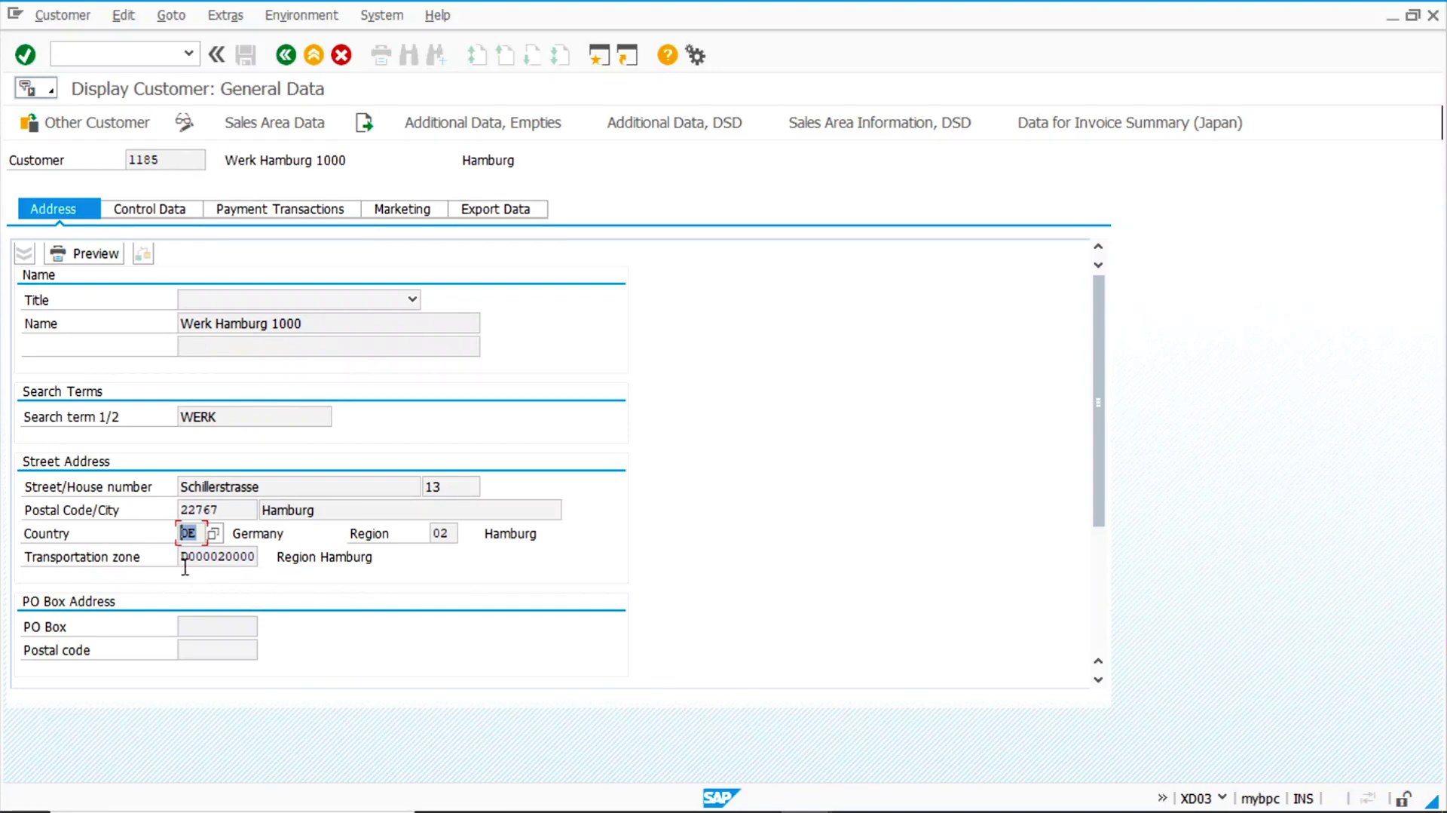
drag(218, 558, 284, 558)
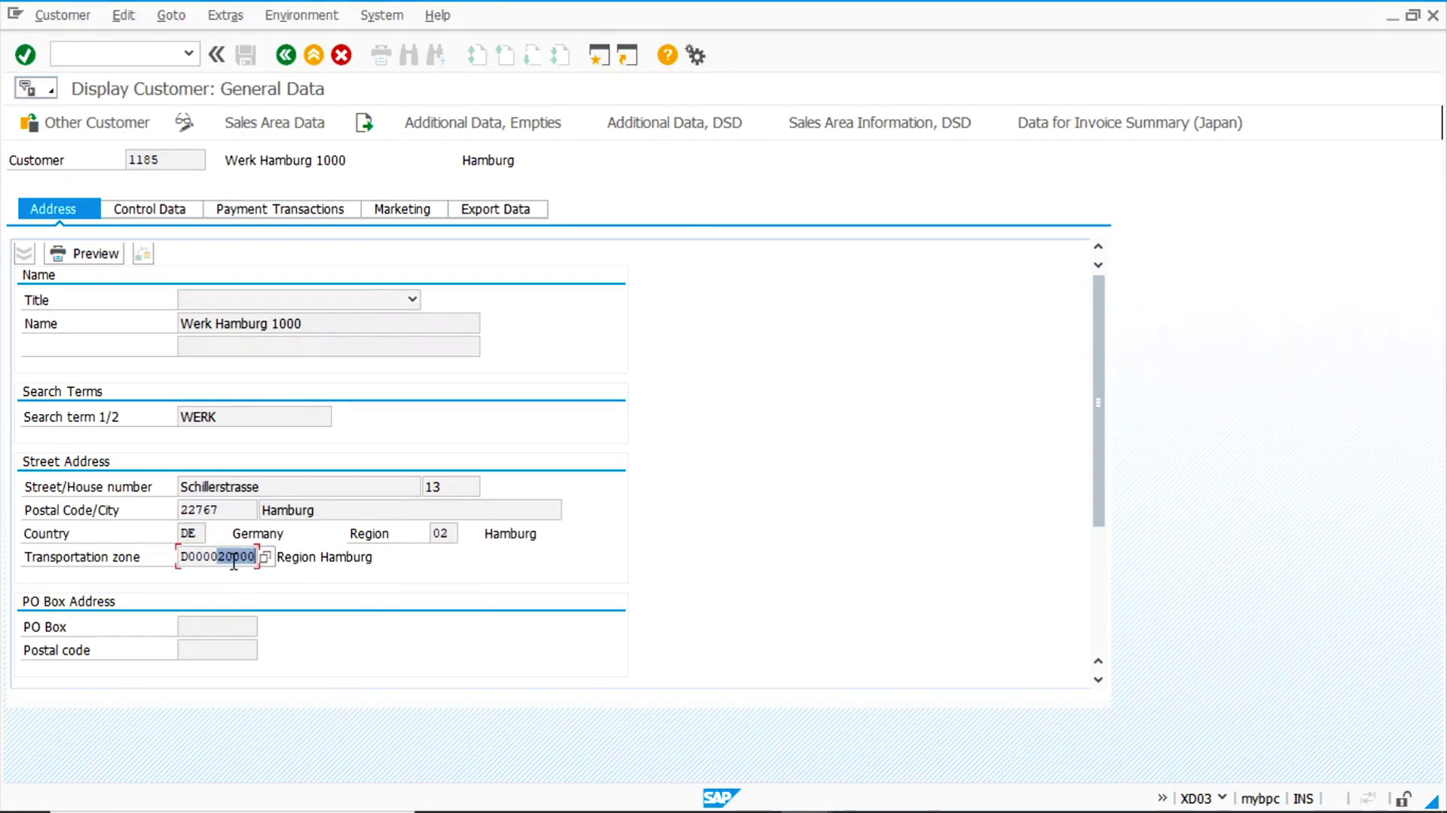
click(286, 55)
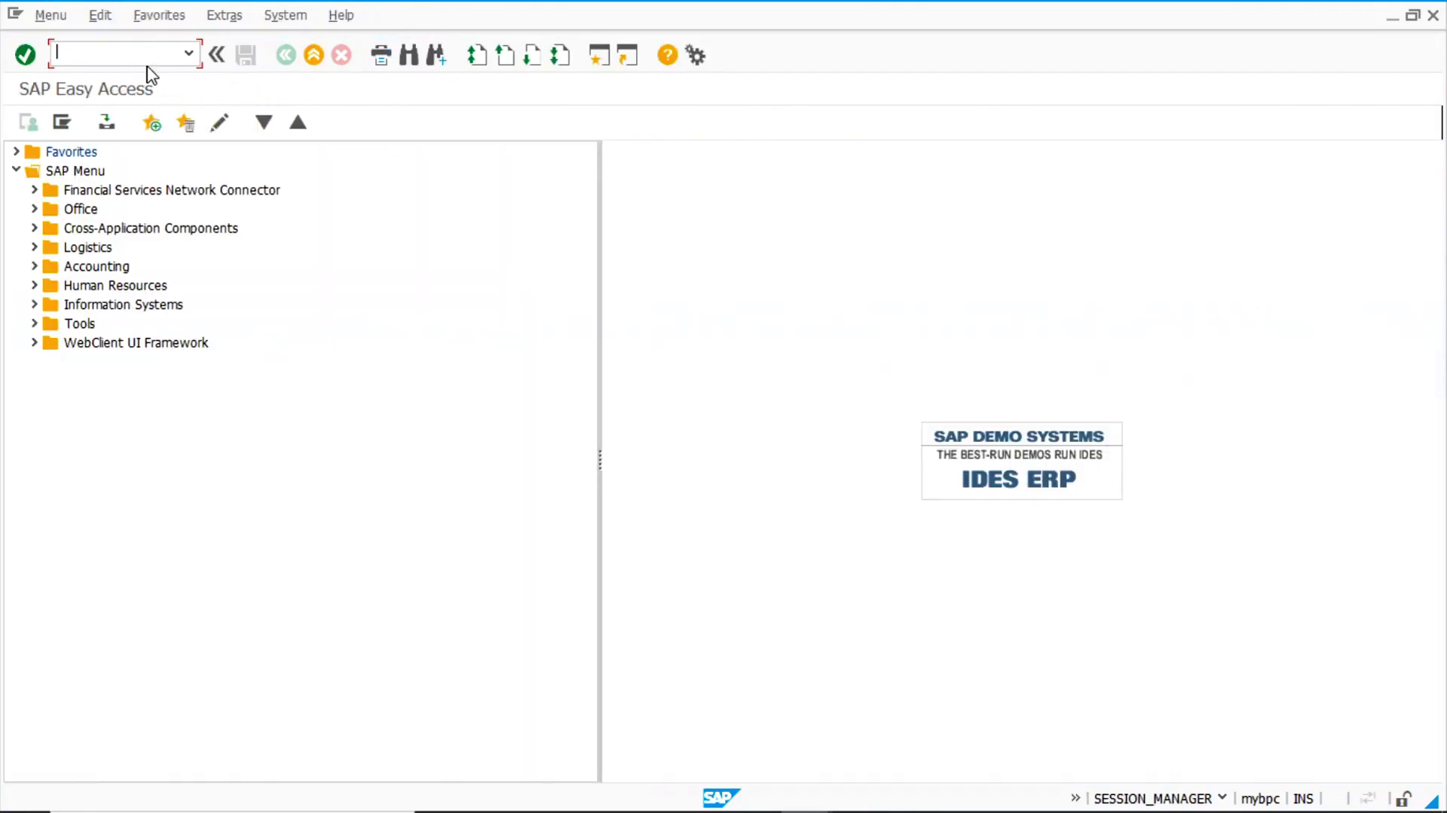
- Load the selection criteria of table T001W with transaction SE16N
text(se16n)
key(Return)
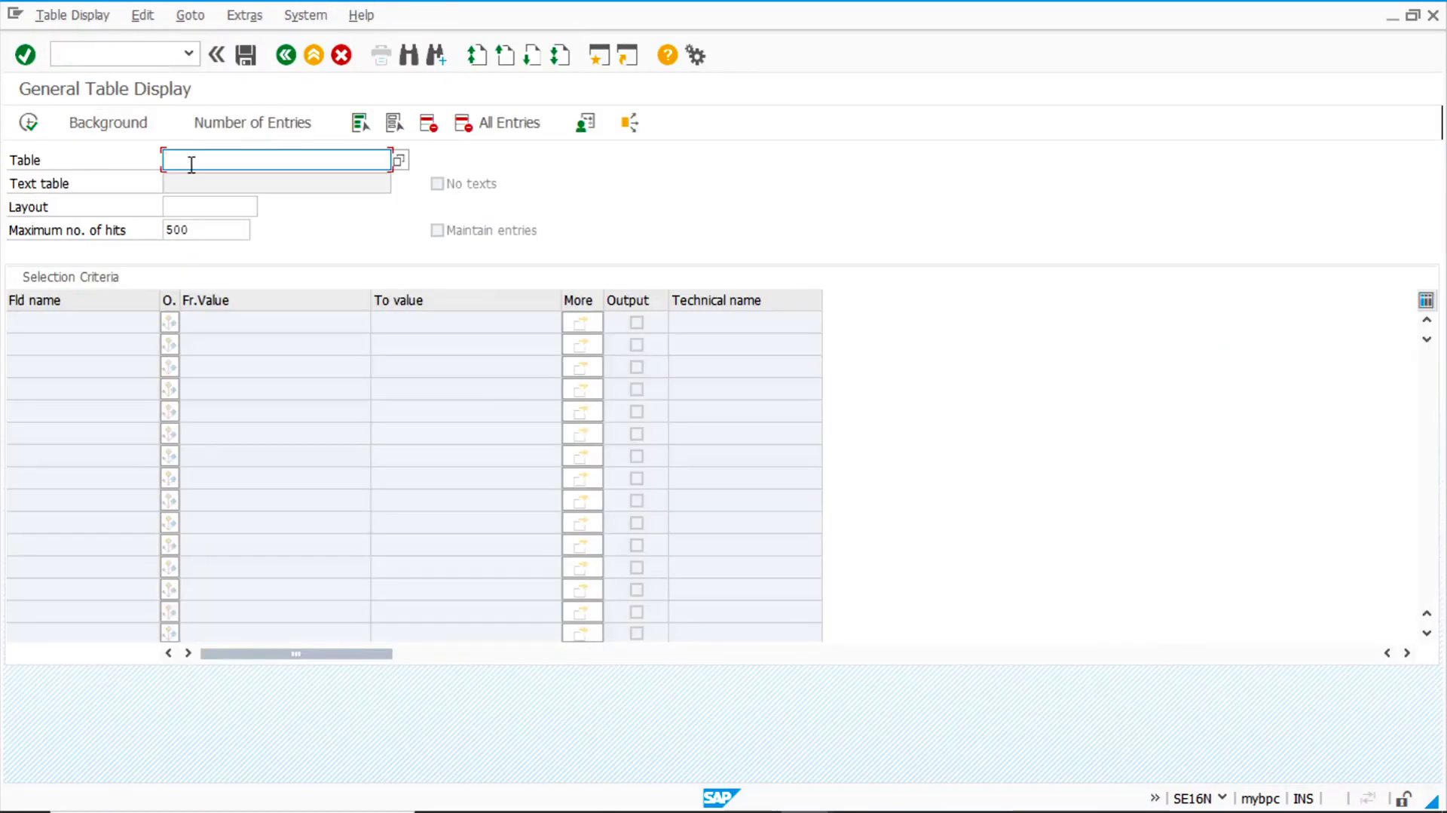
text(t001w)
key(Return)
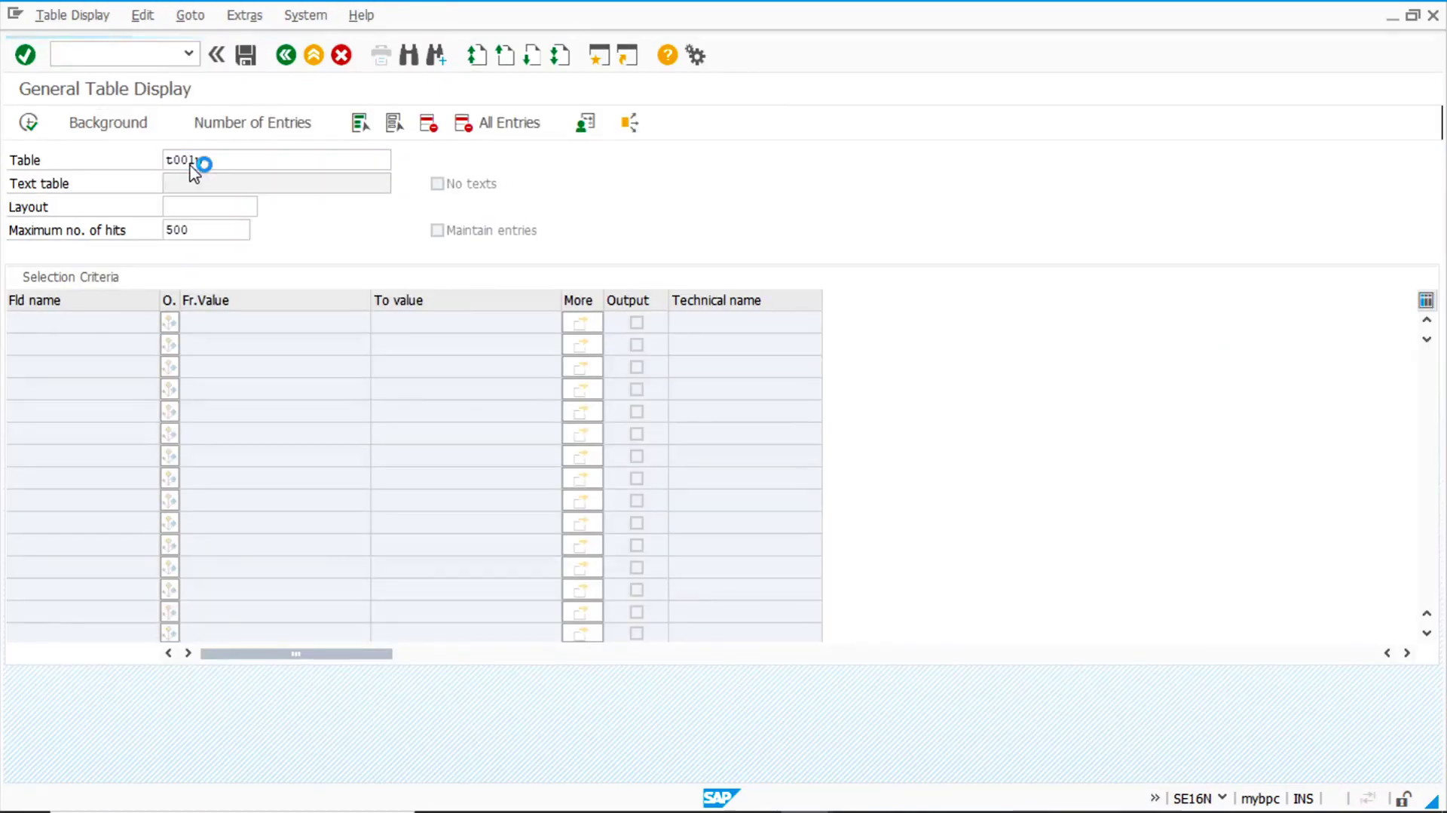
- Display the T001W entries for plants 1000 and 2000 and return to the table selection
click(242, 344)
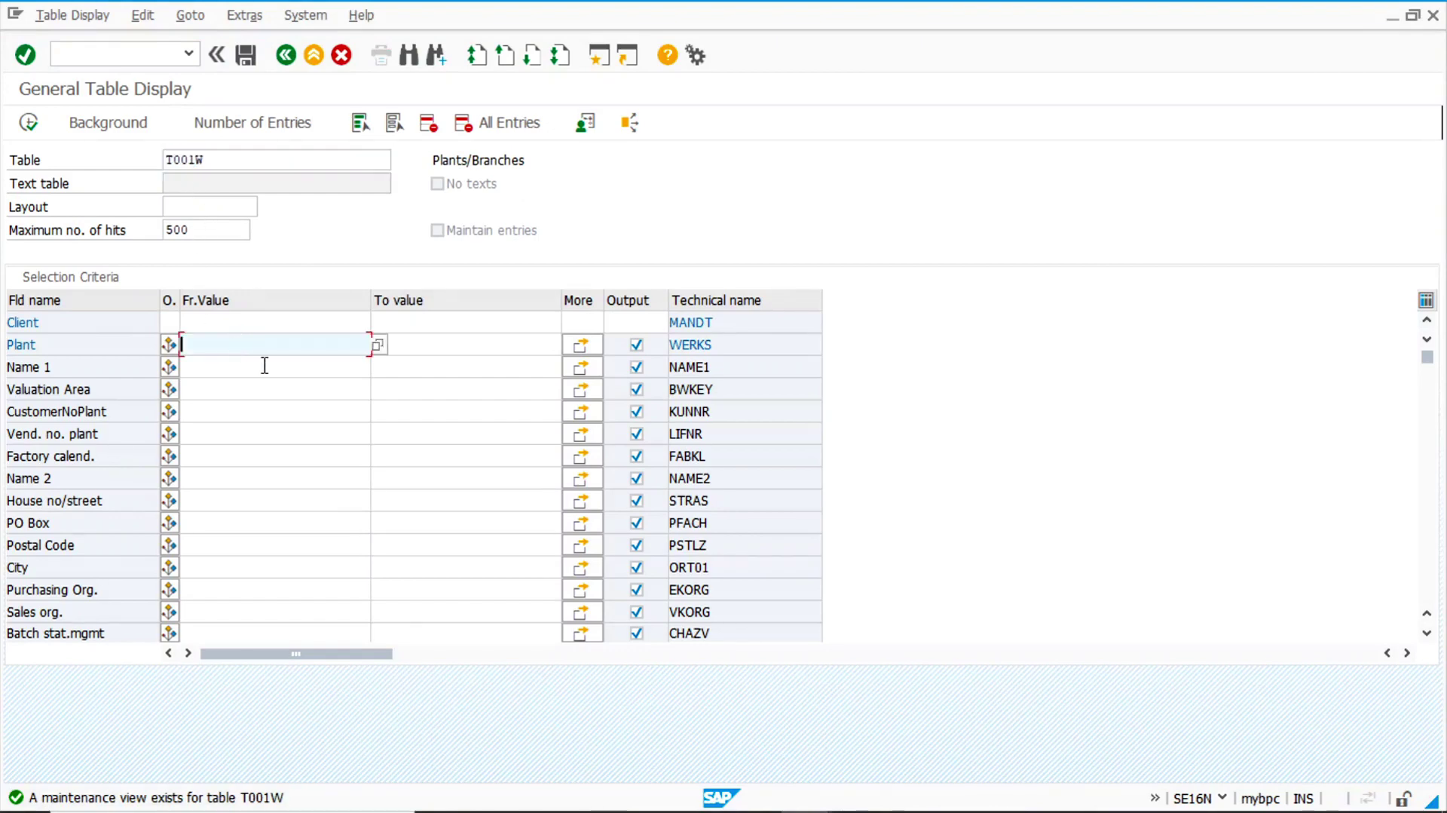
text(1000)
click(583, 346)
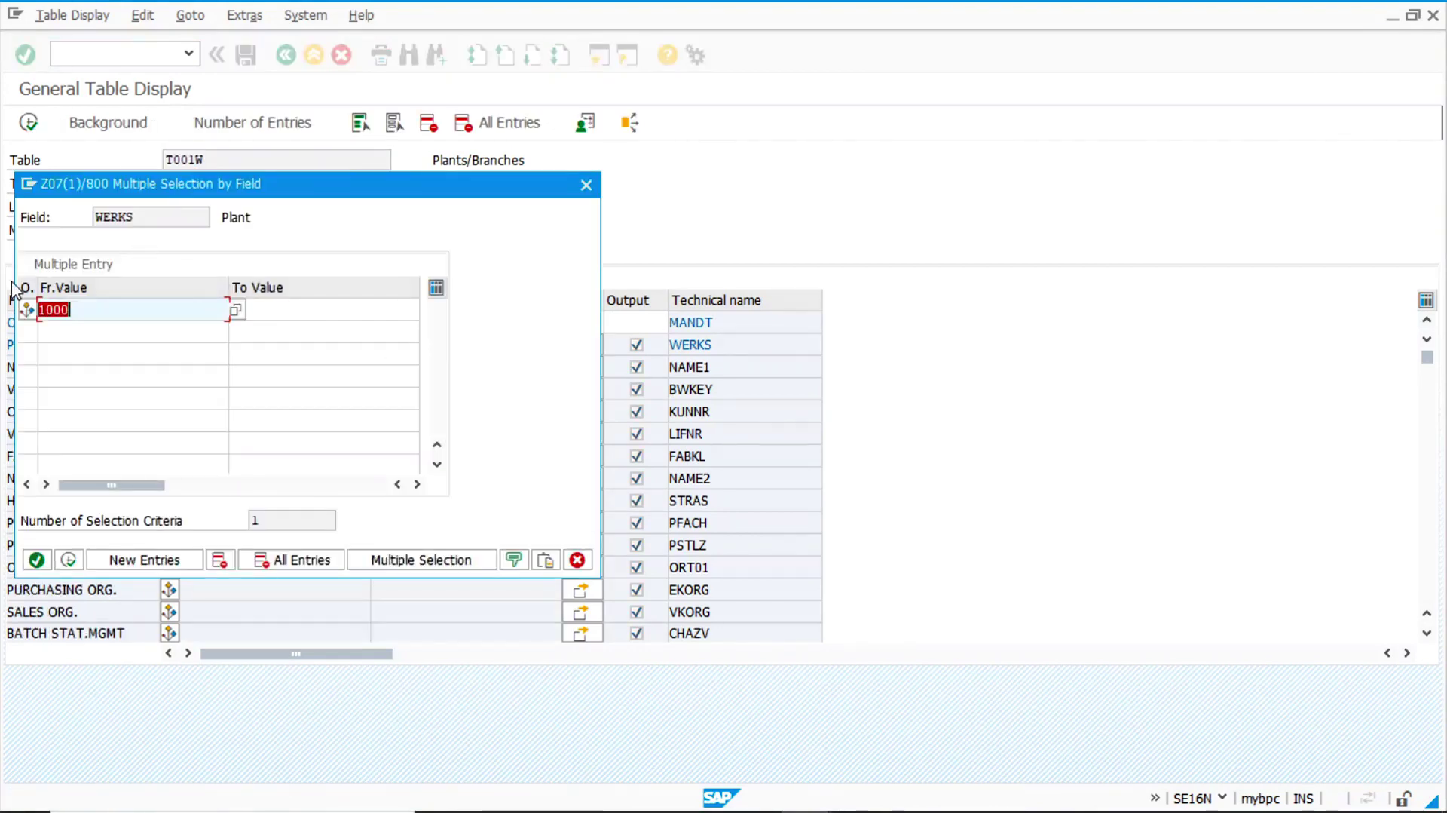
click(131, 557)
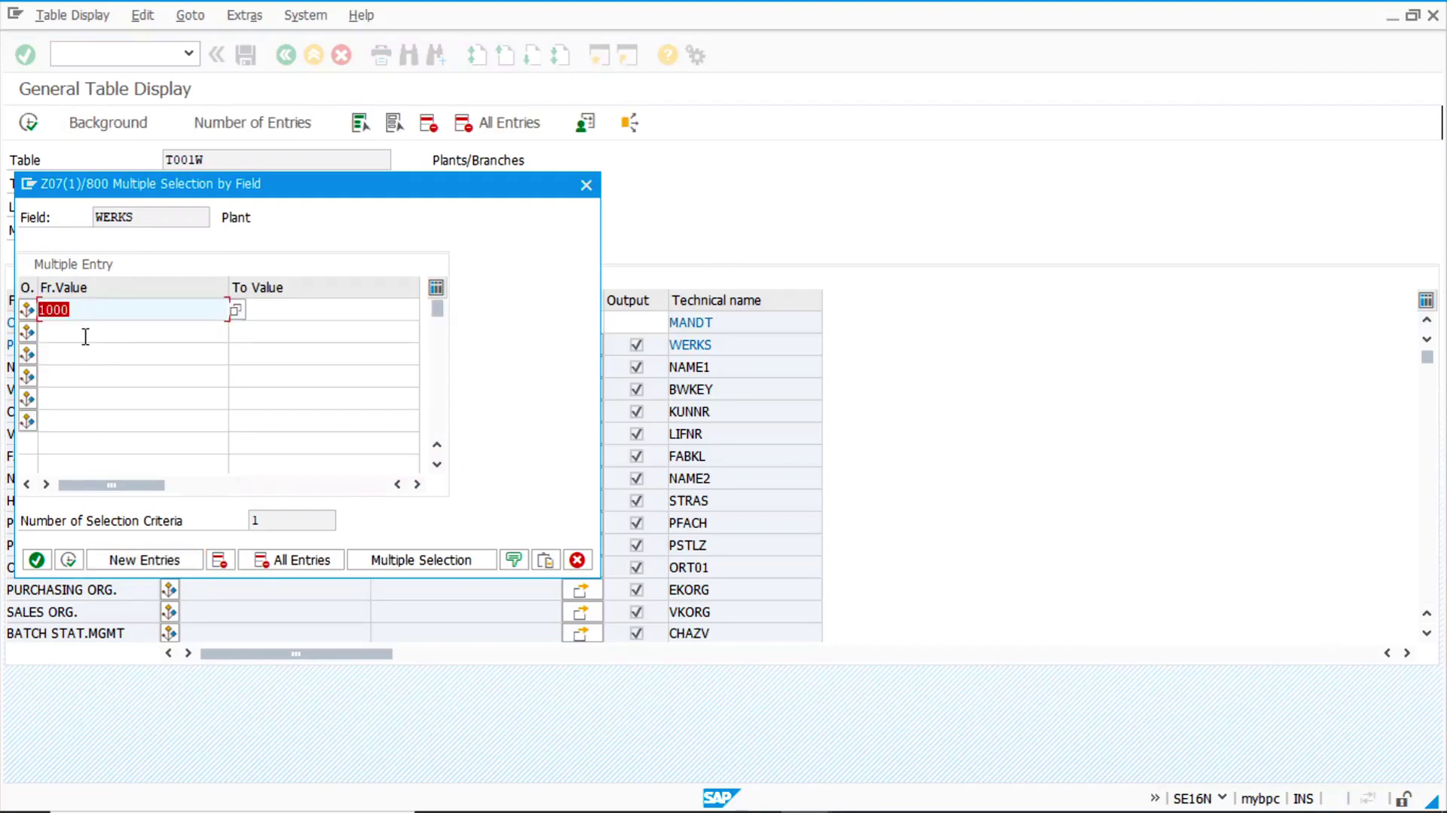
click(90, 339)
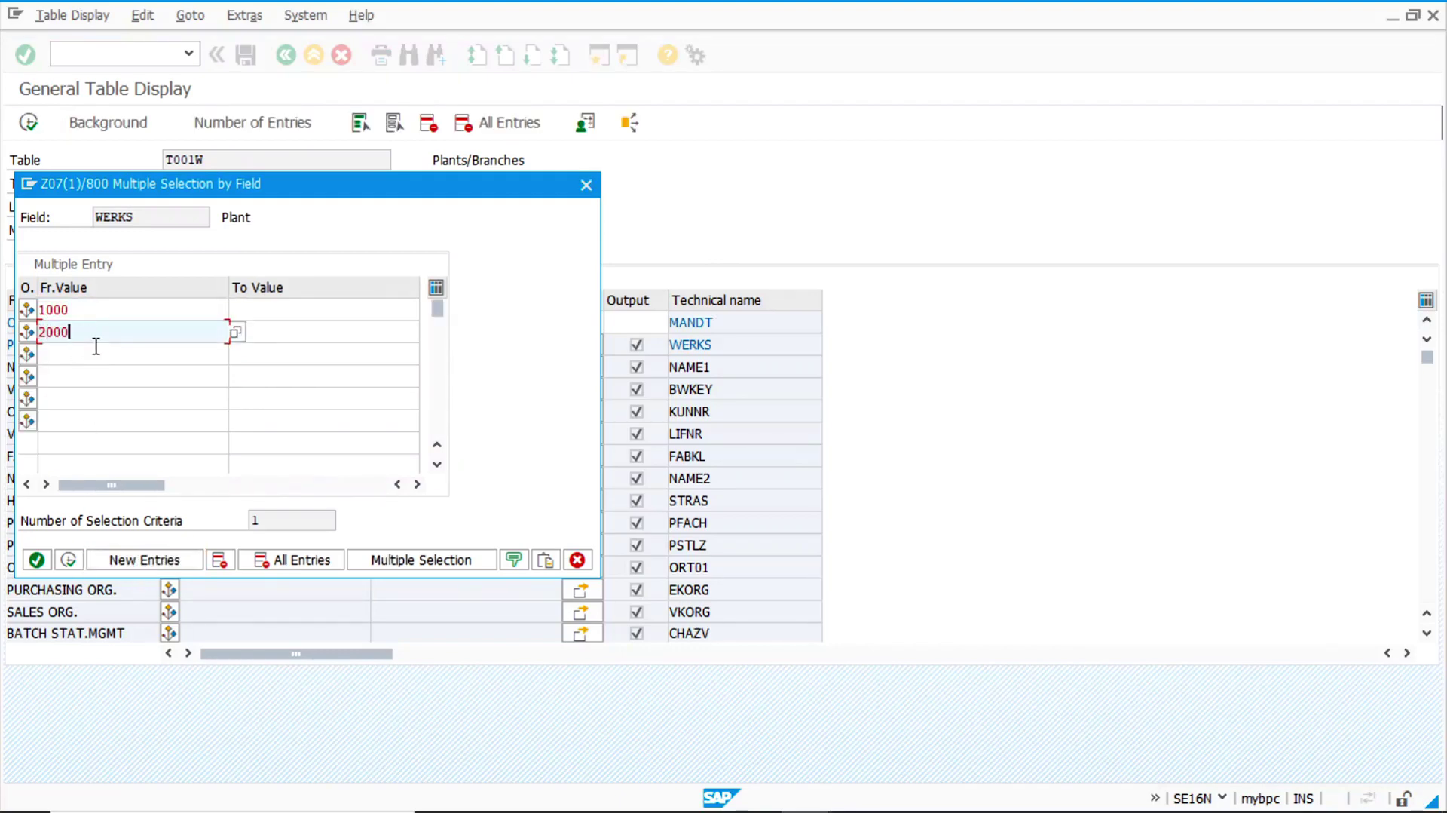
click(69, 561)
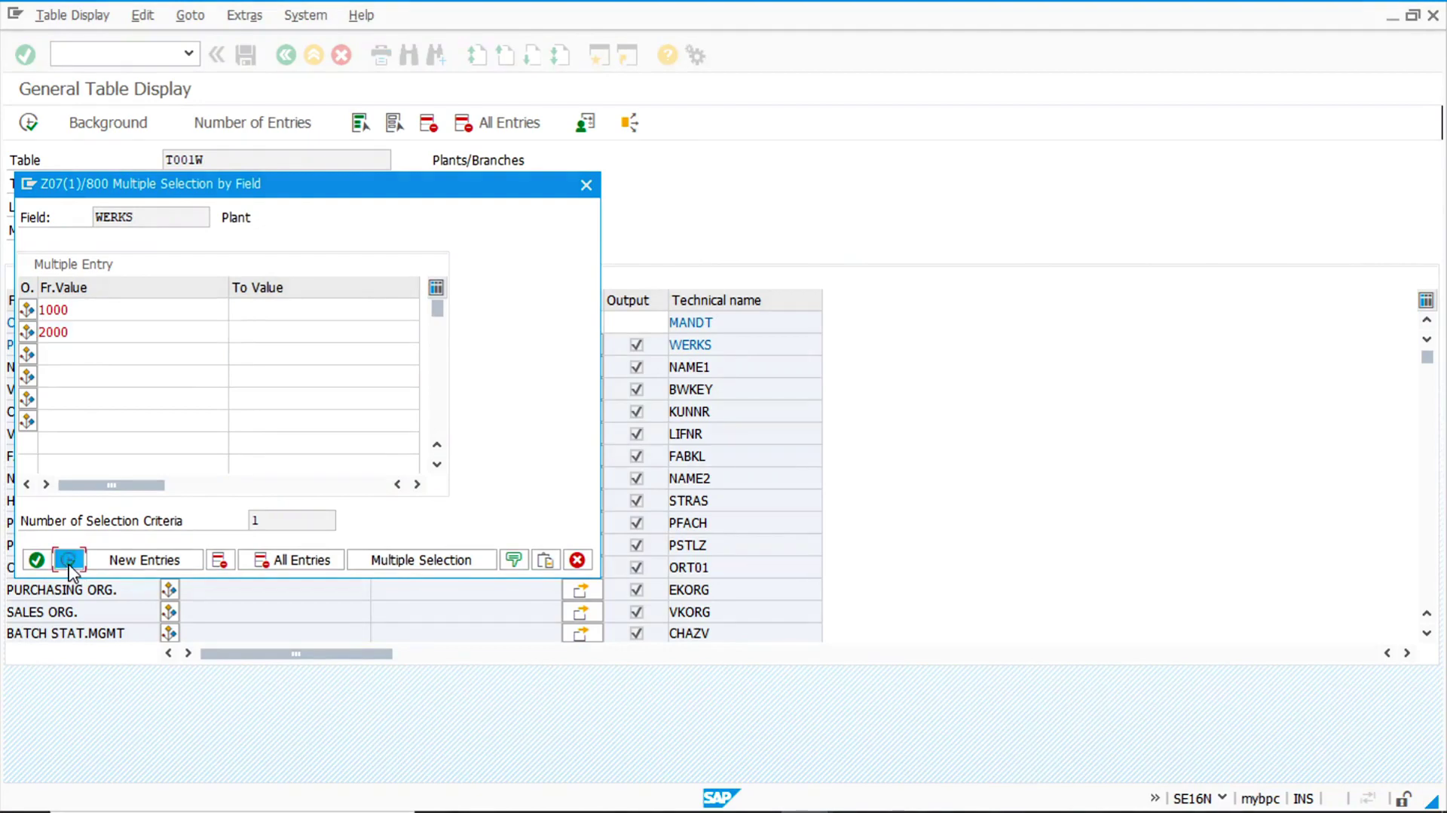
click(30, 125)
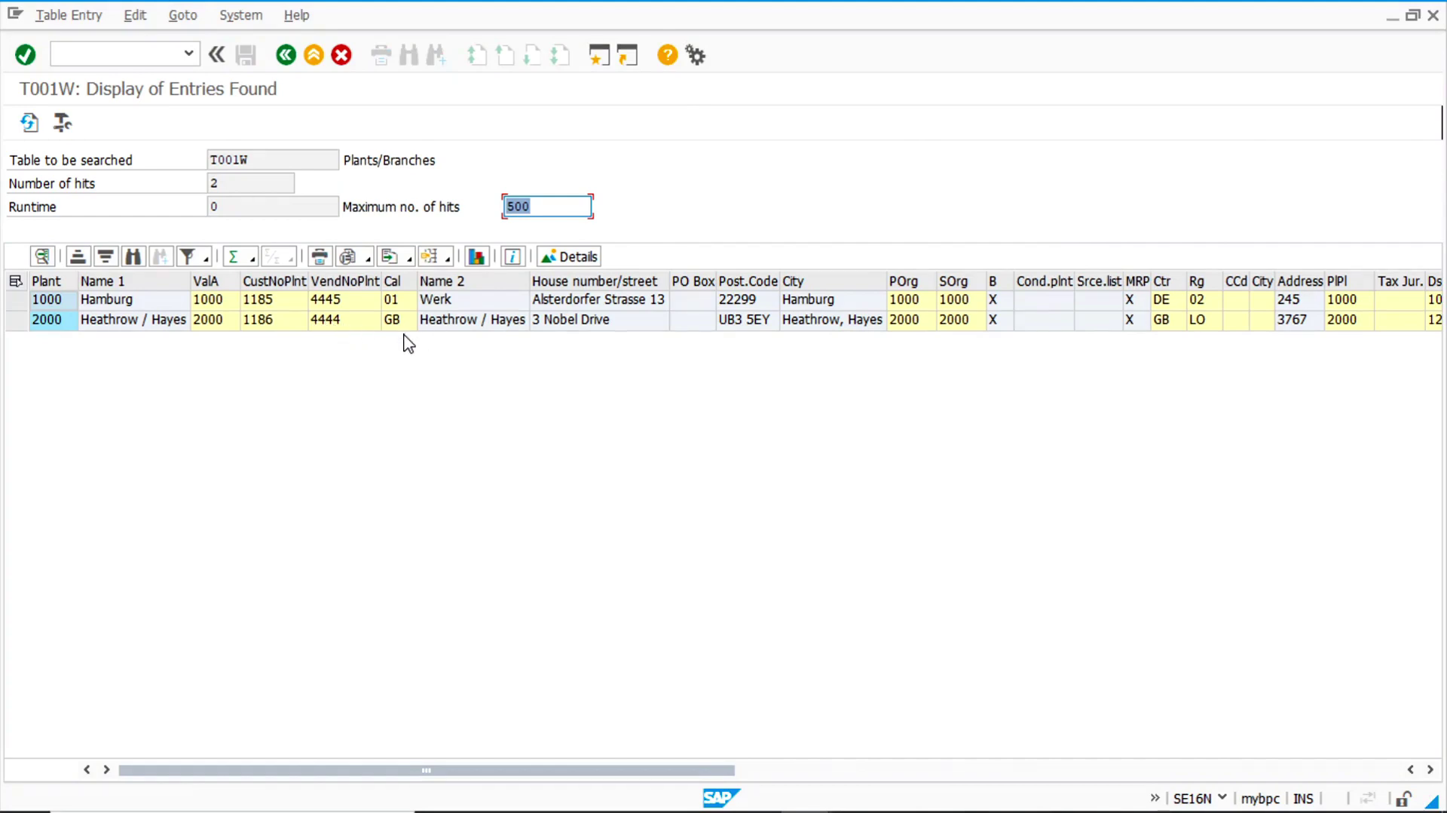
click(286, 55)
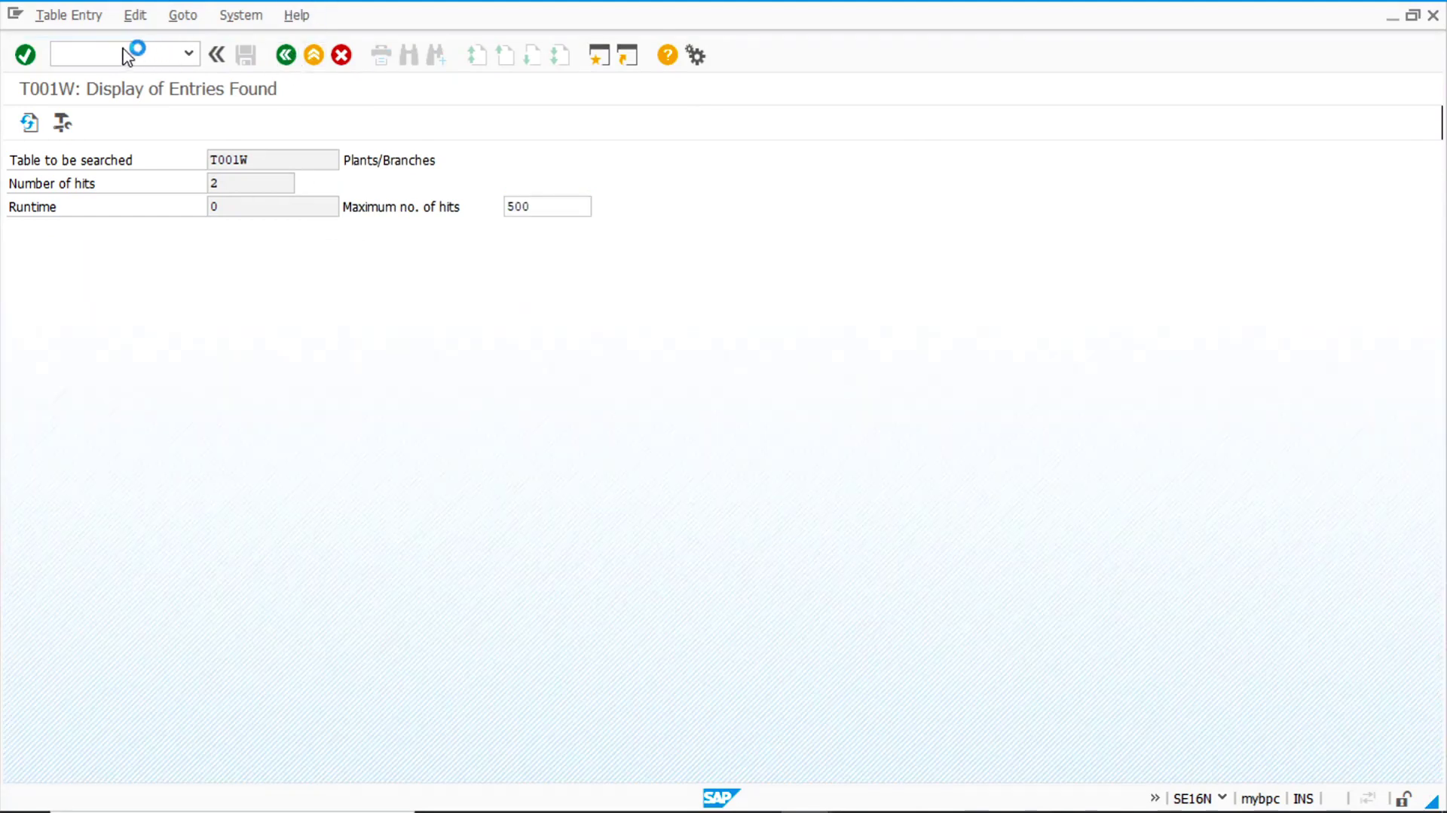
- Open material 100-120 in transaction MM02 with the Sales: Sales Organization Data and Sales: General/Plant Data views
click(143, 51)
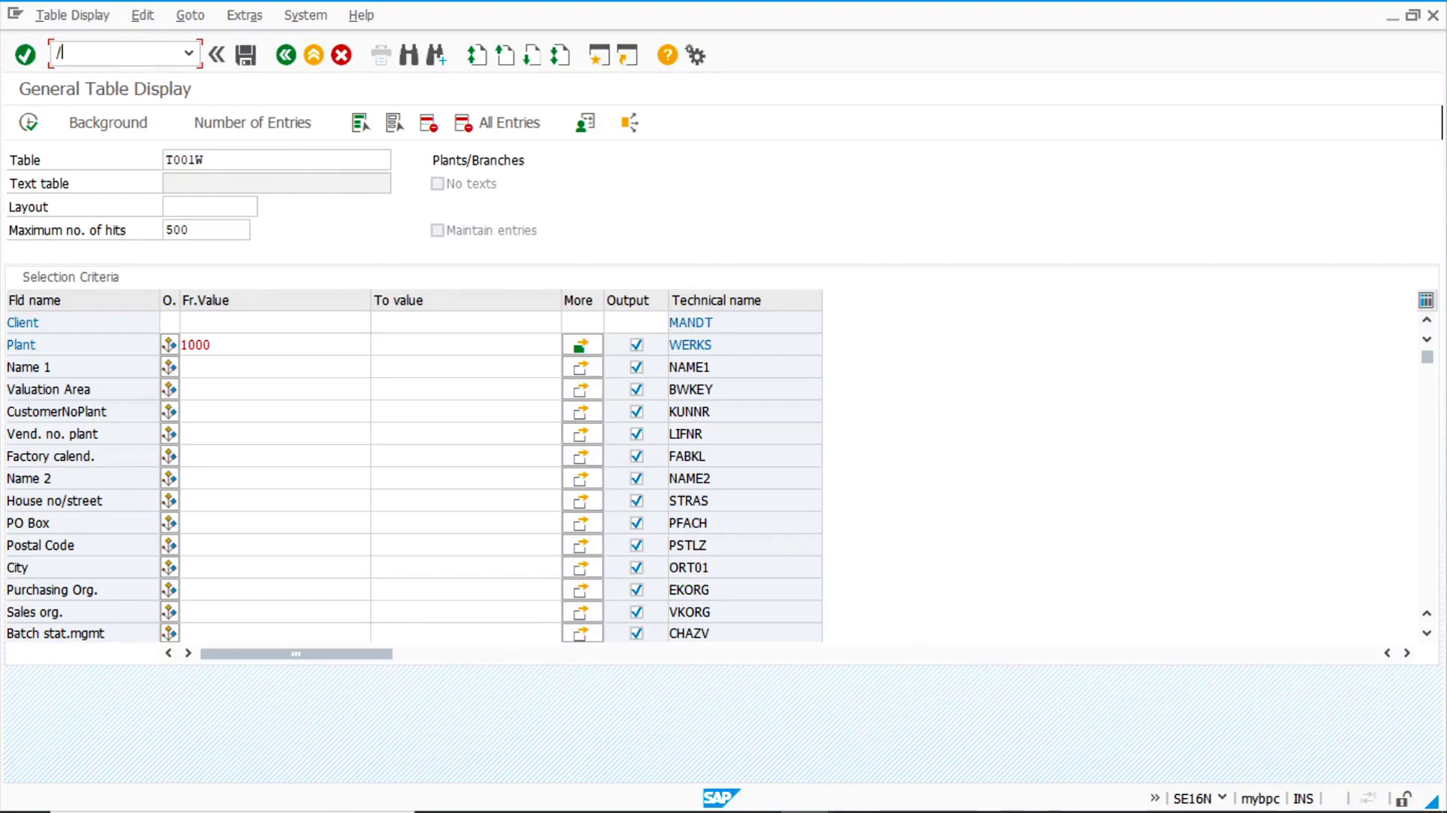
text(/nmm0)
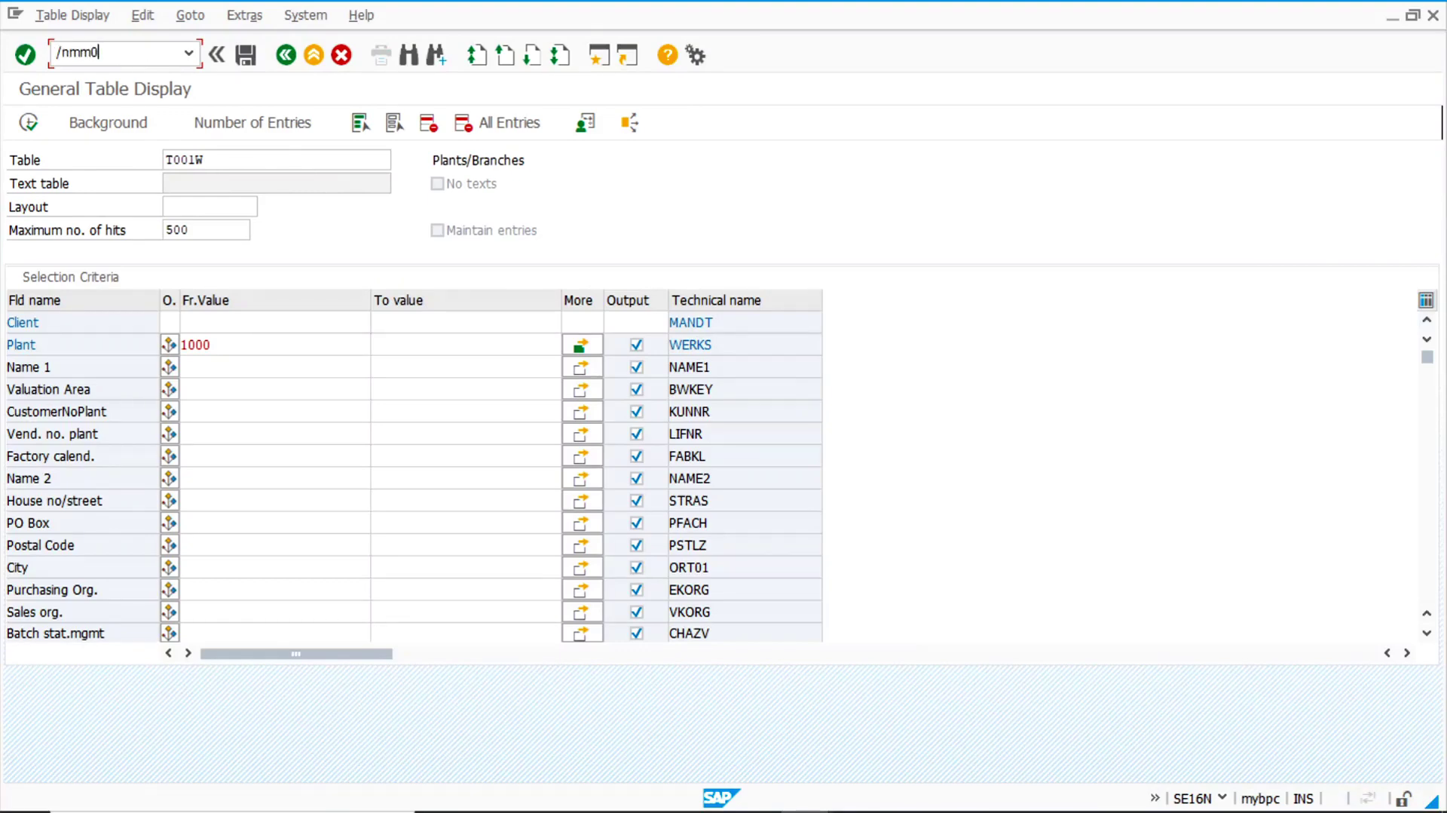
text(2)
key(Return)
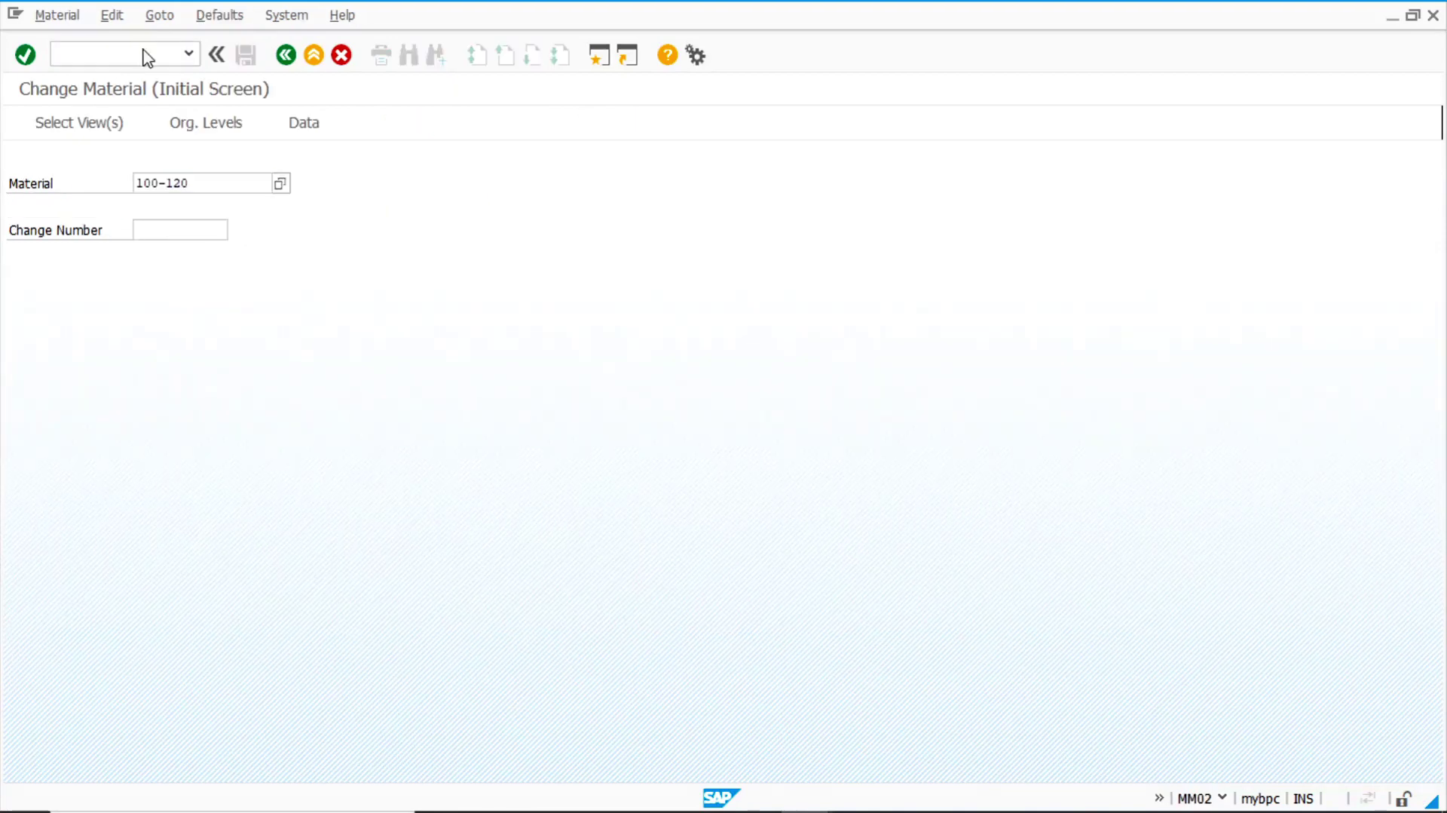
key(Return)
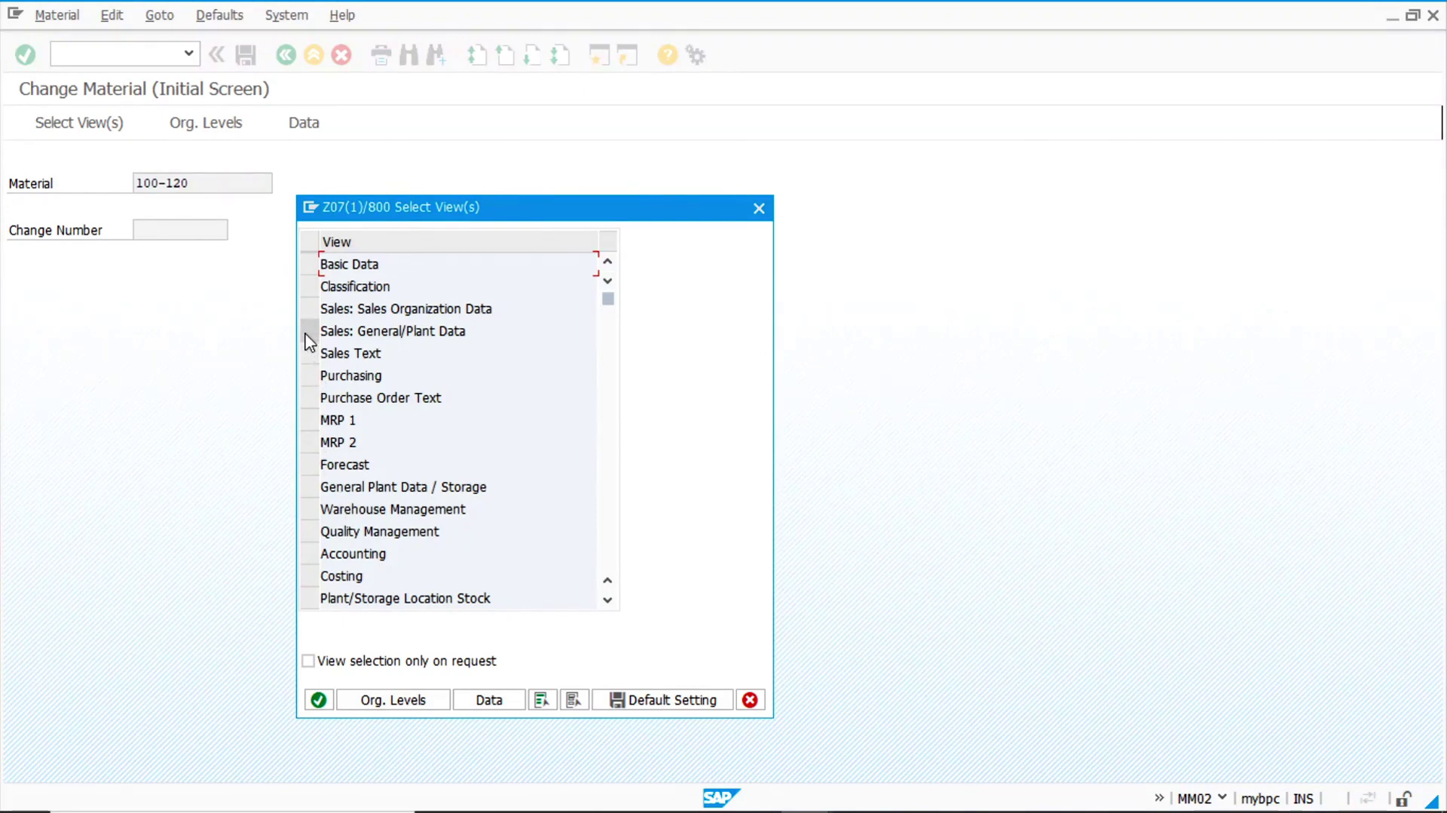
click(309, 309)
click(310, 331)
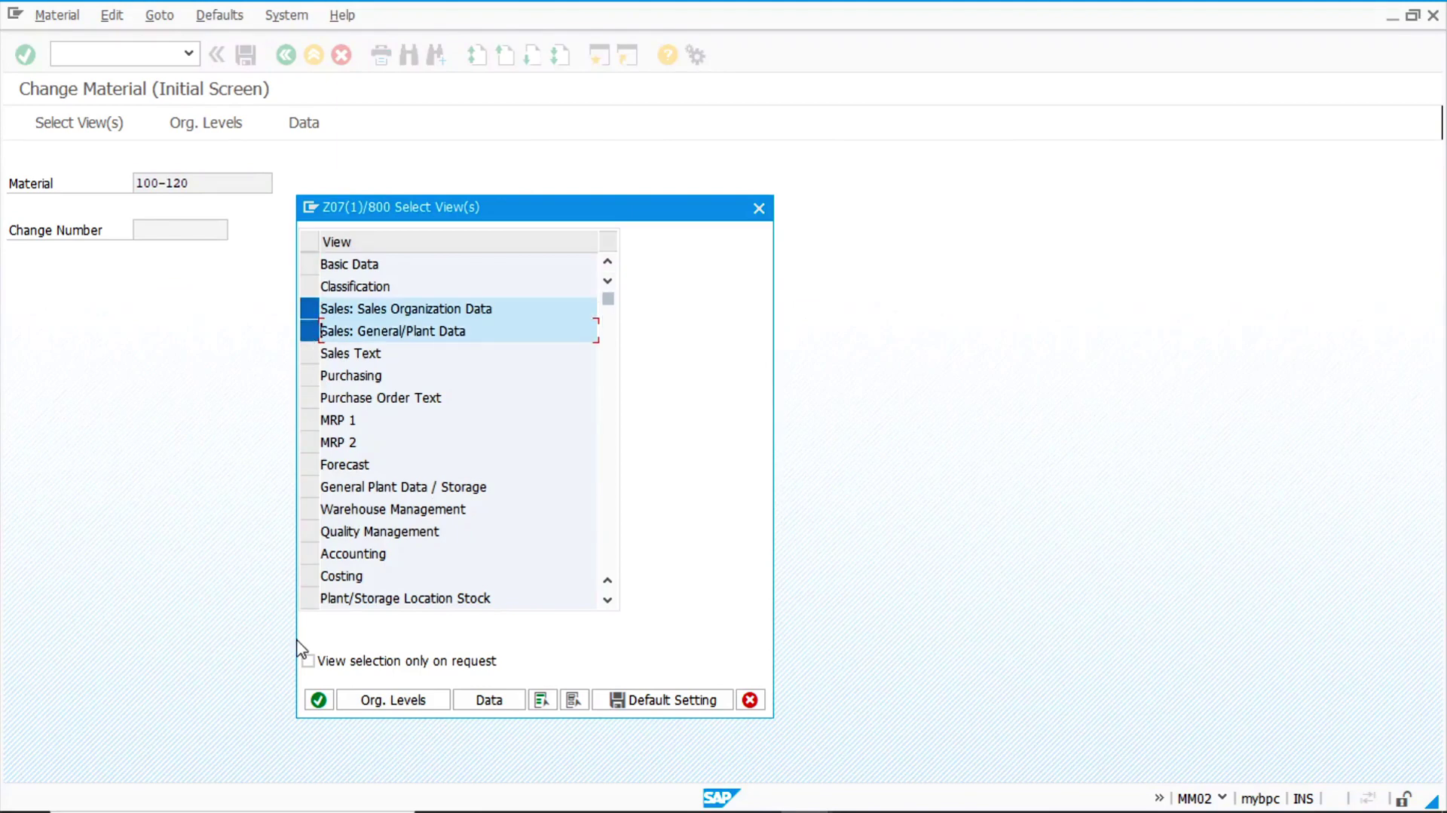
click(318, 699)
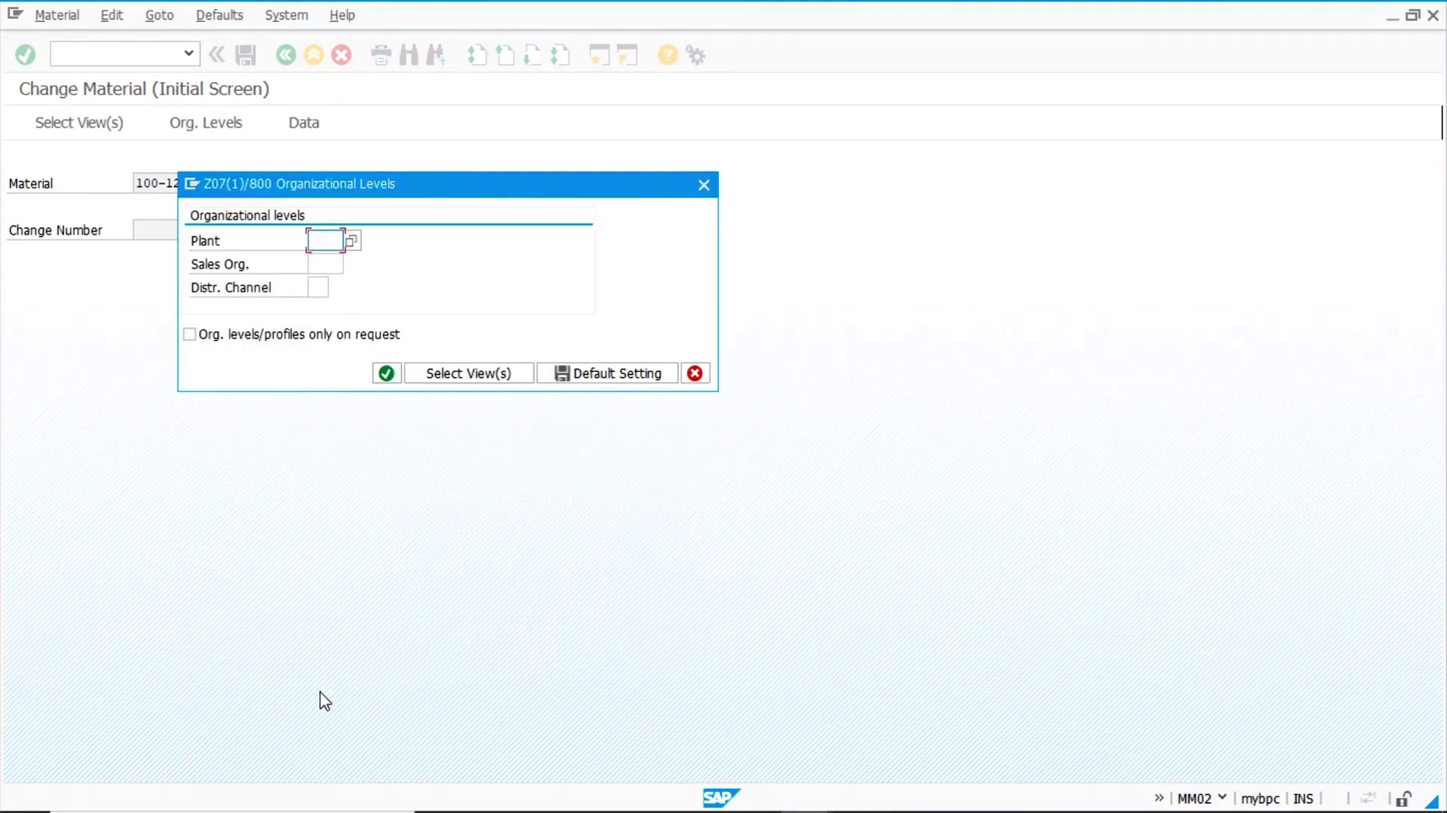
- Set the organizational levels to plant 2000, sales organization 2000 and distribution channel 12 and open the material's sales data
text(200)
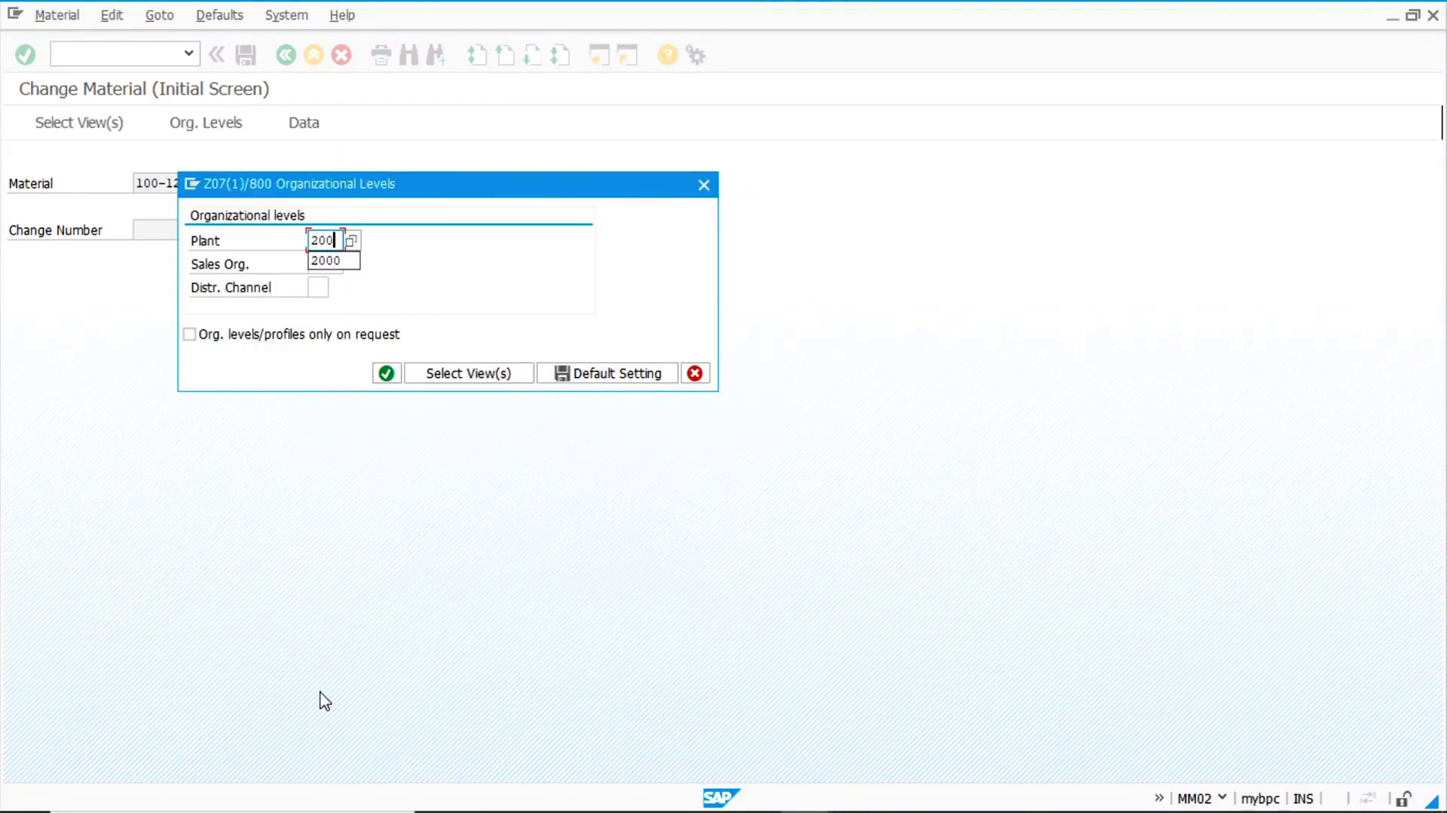
text(0)
key(Tab)
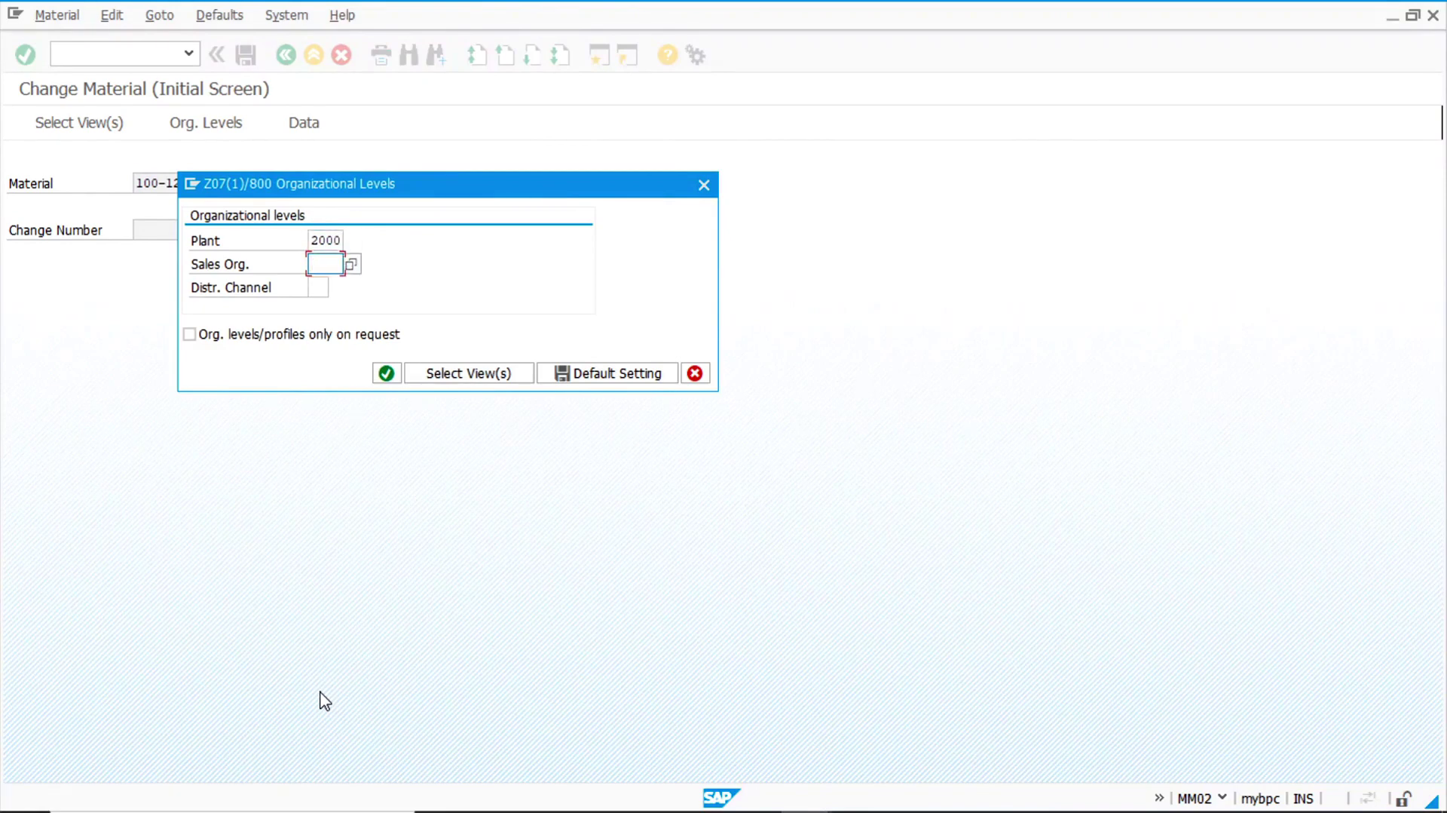
text(2000)
key(Tab)
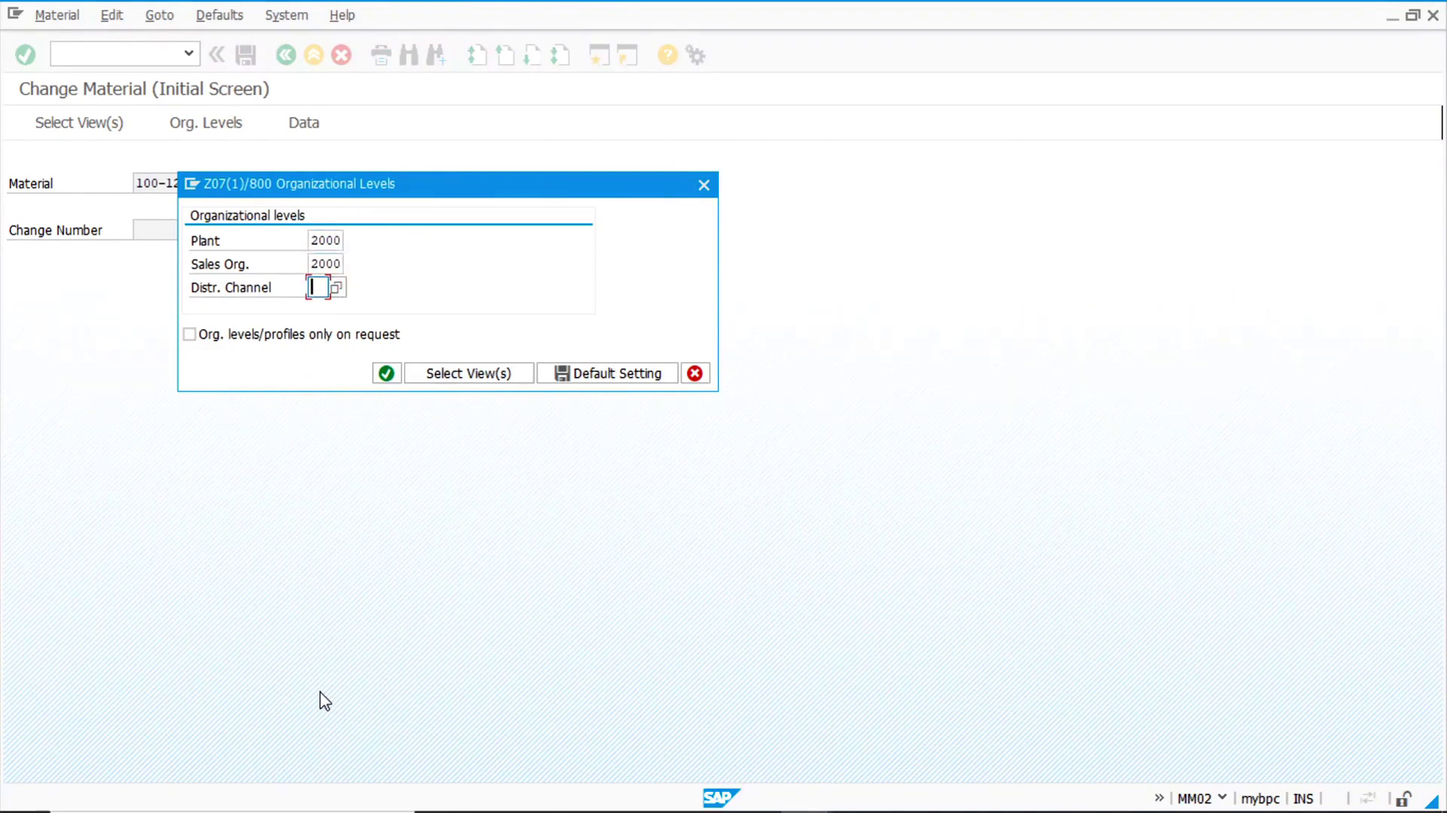
text(12)
key(Return)
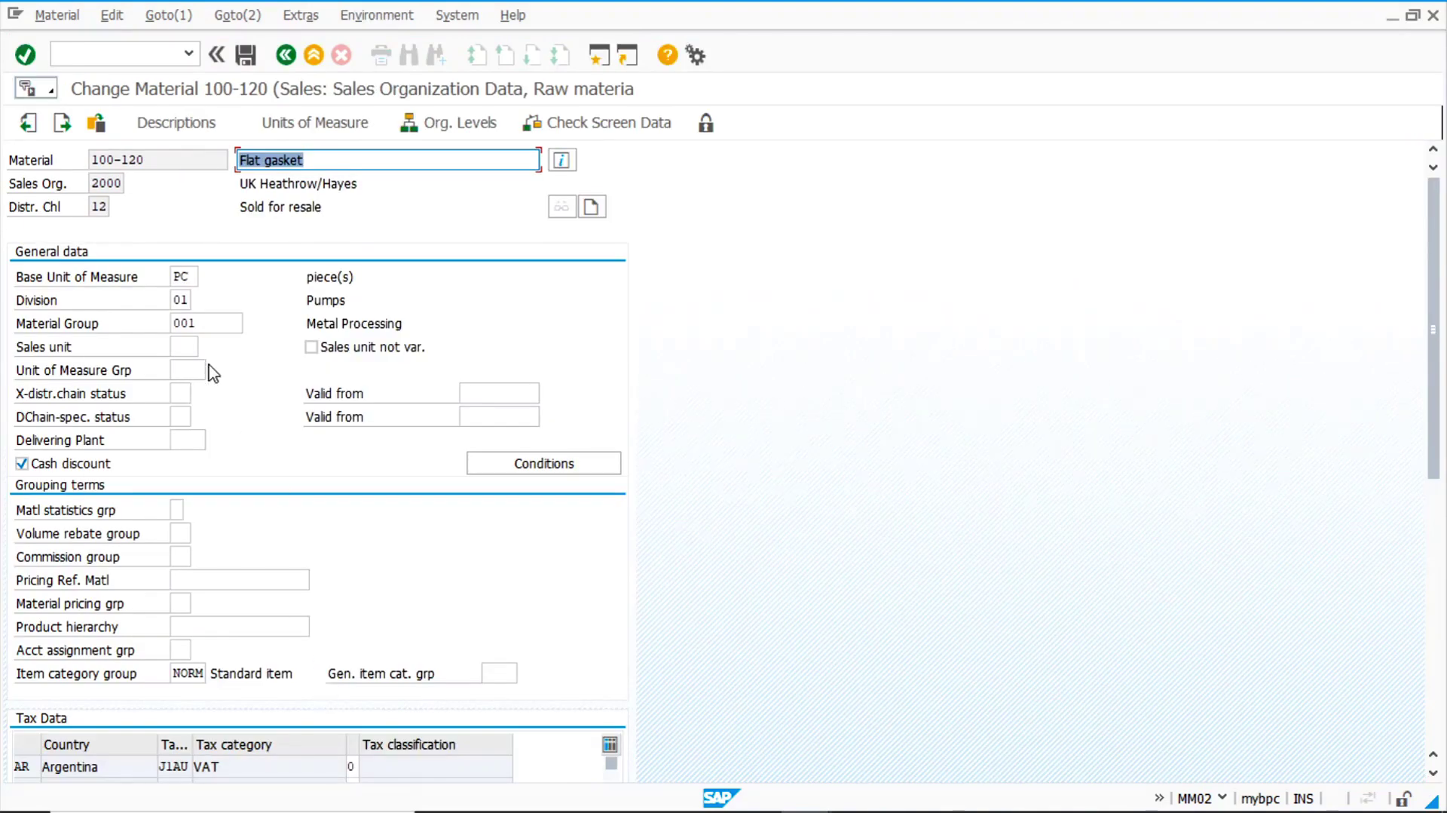
- Review the general data, item category group and tax data in the sales organization view of material 100-120
scroll(214, 373, down, 5)
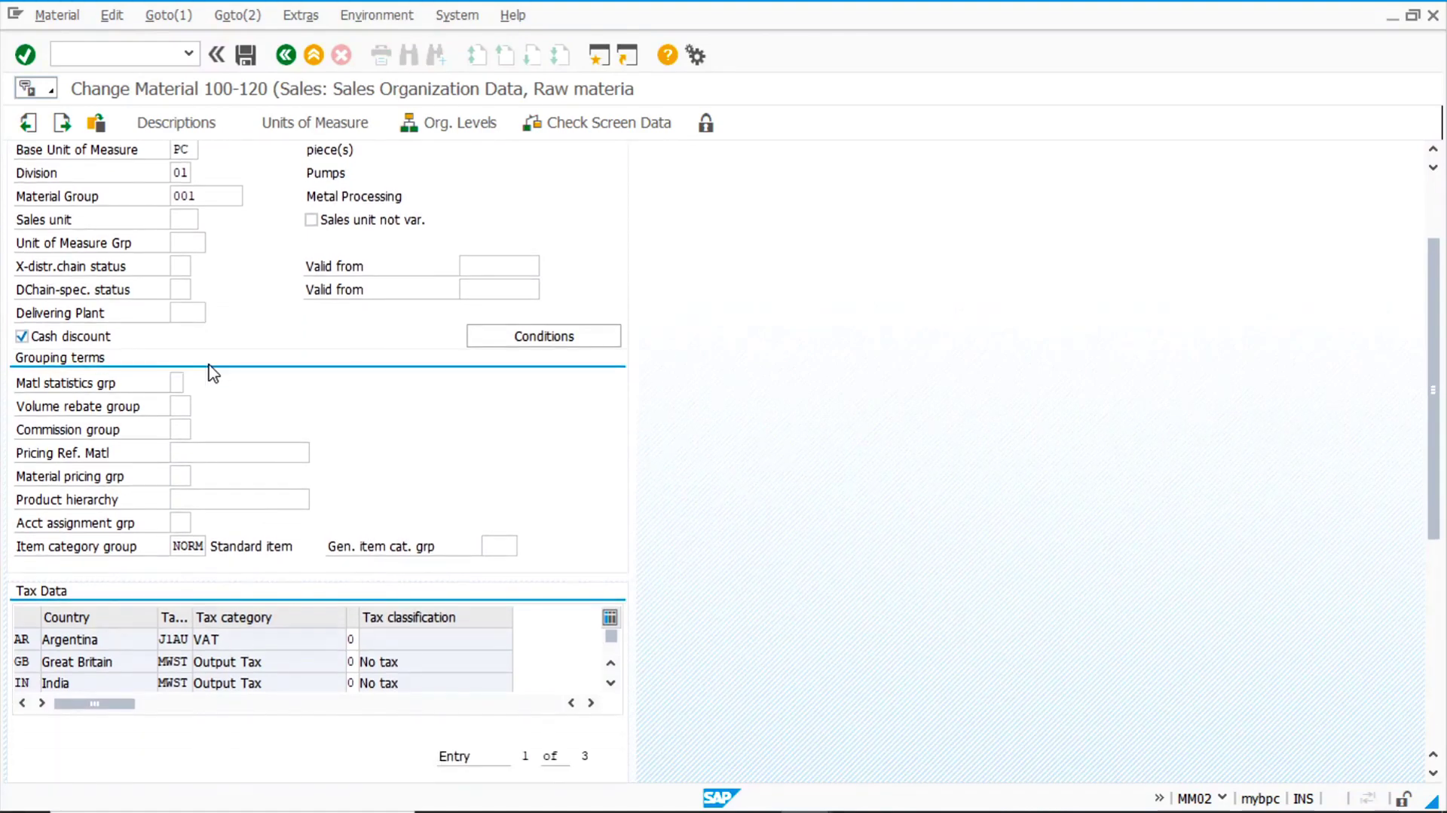
scroll(213, 373, down, 3)
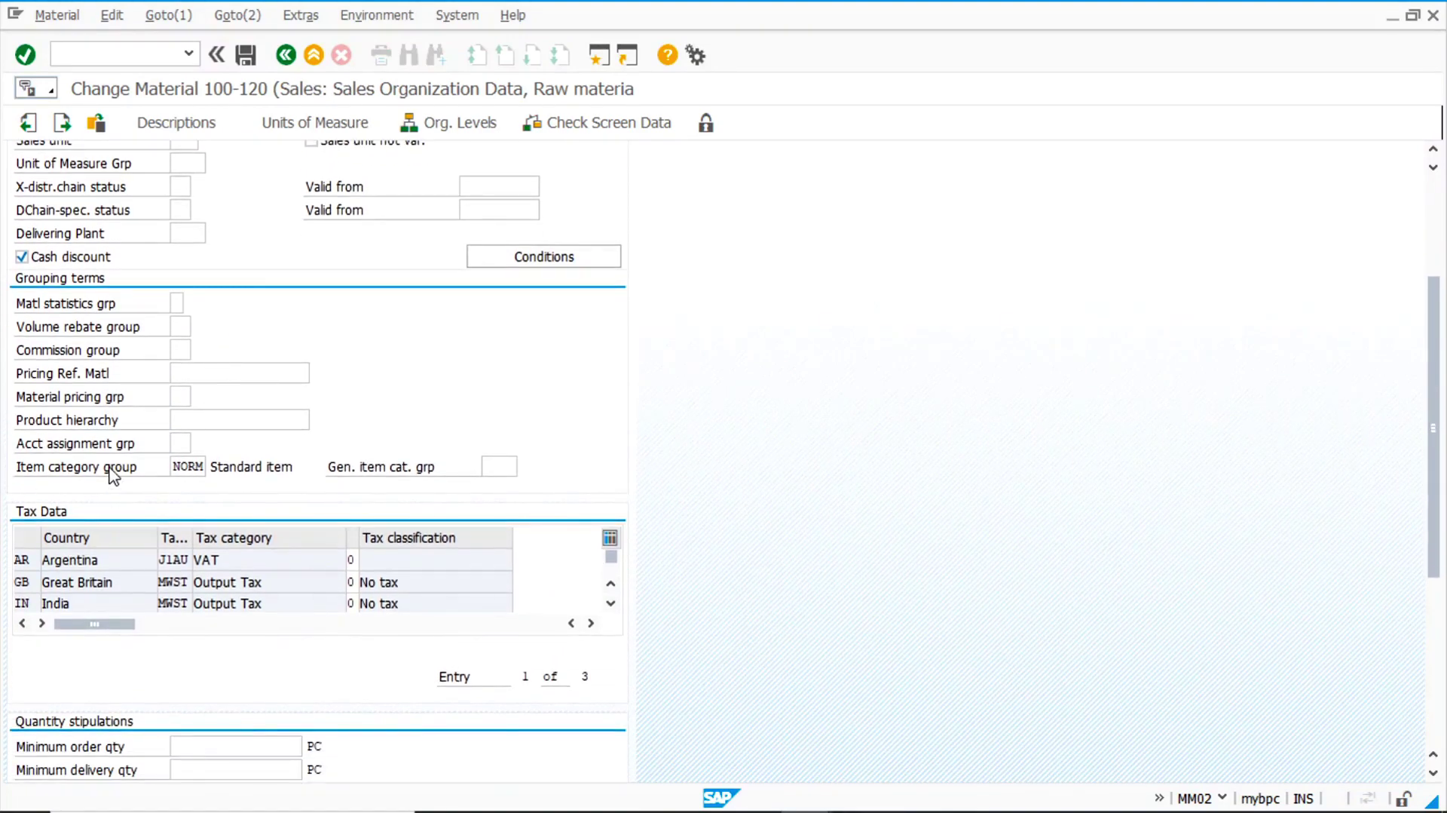
scroll(290, 458, down, 1)
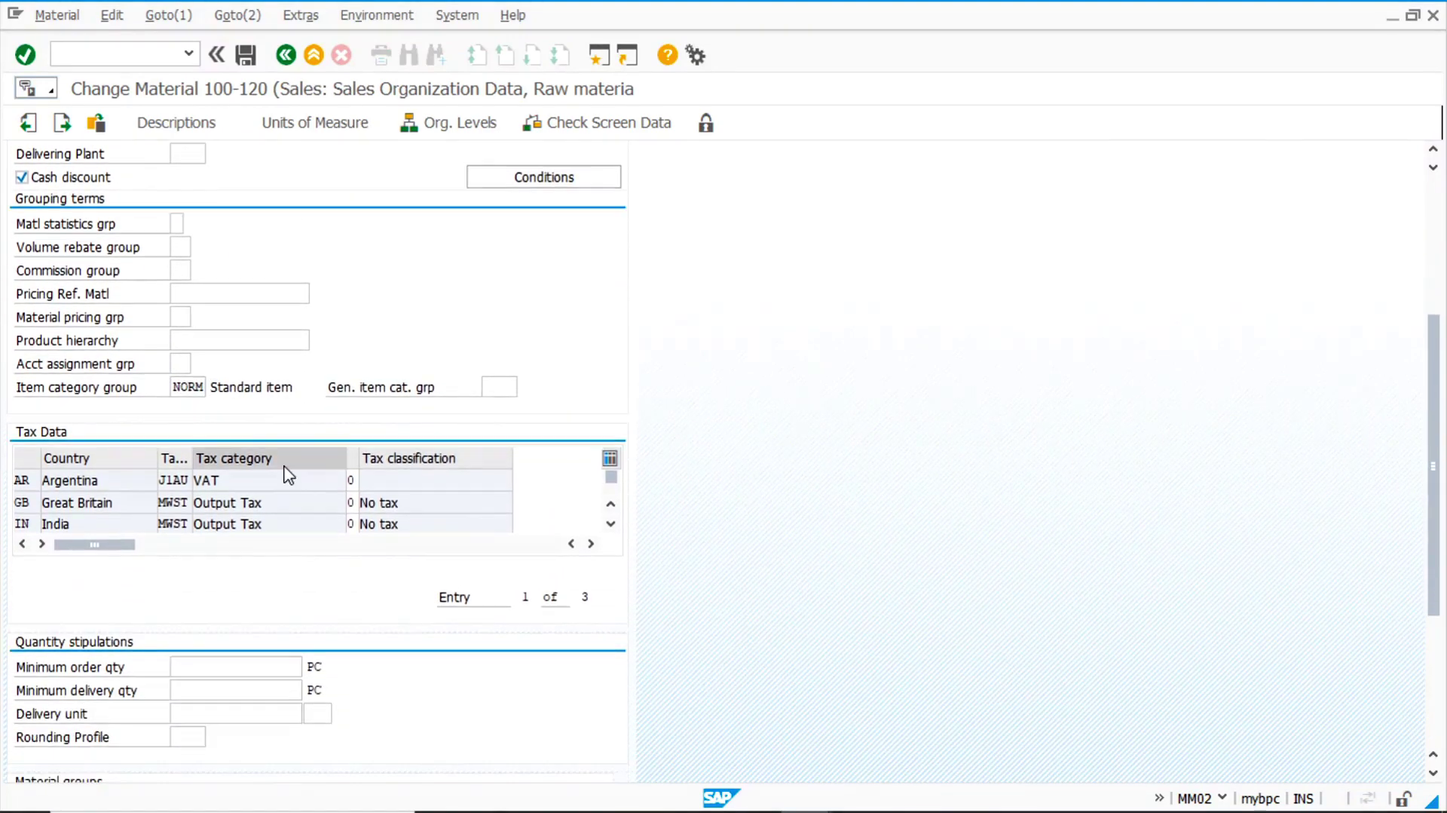
- Check the transportation group and loading group in the Sales: General/Plant view and leave the material
click(171, 18)
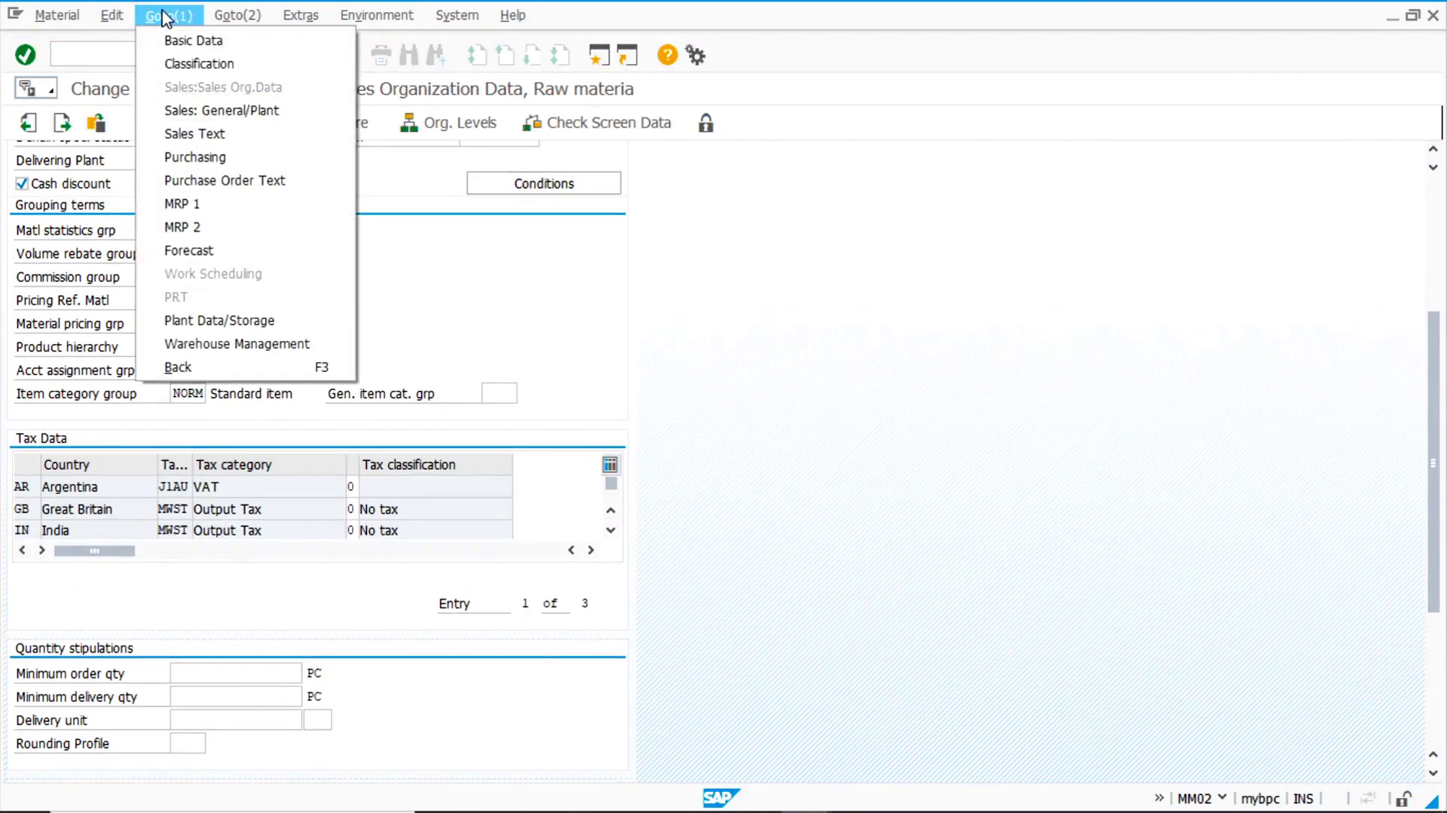
click(259, 111)
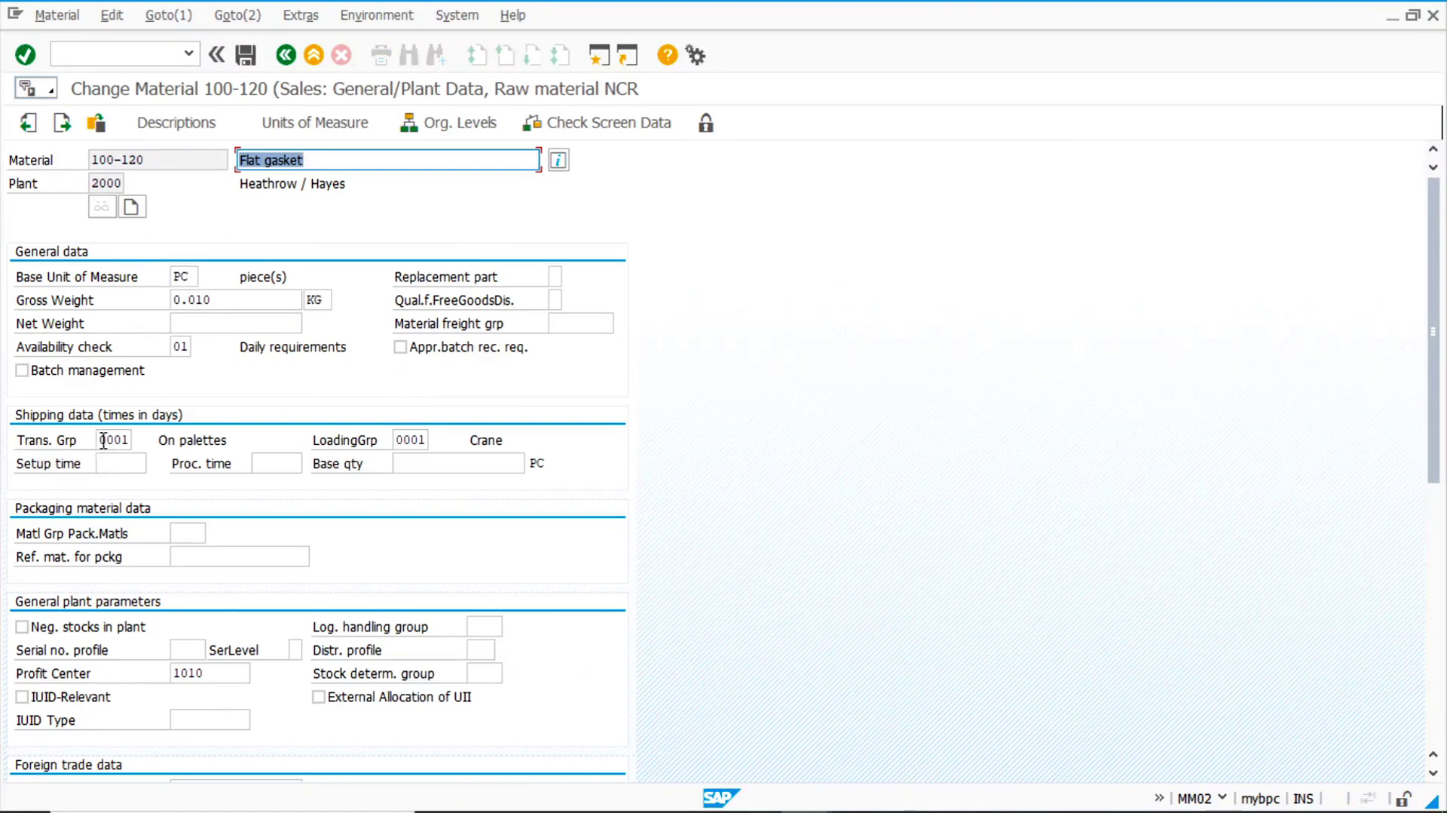
click(413, 439)
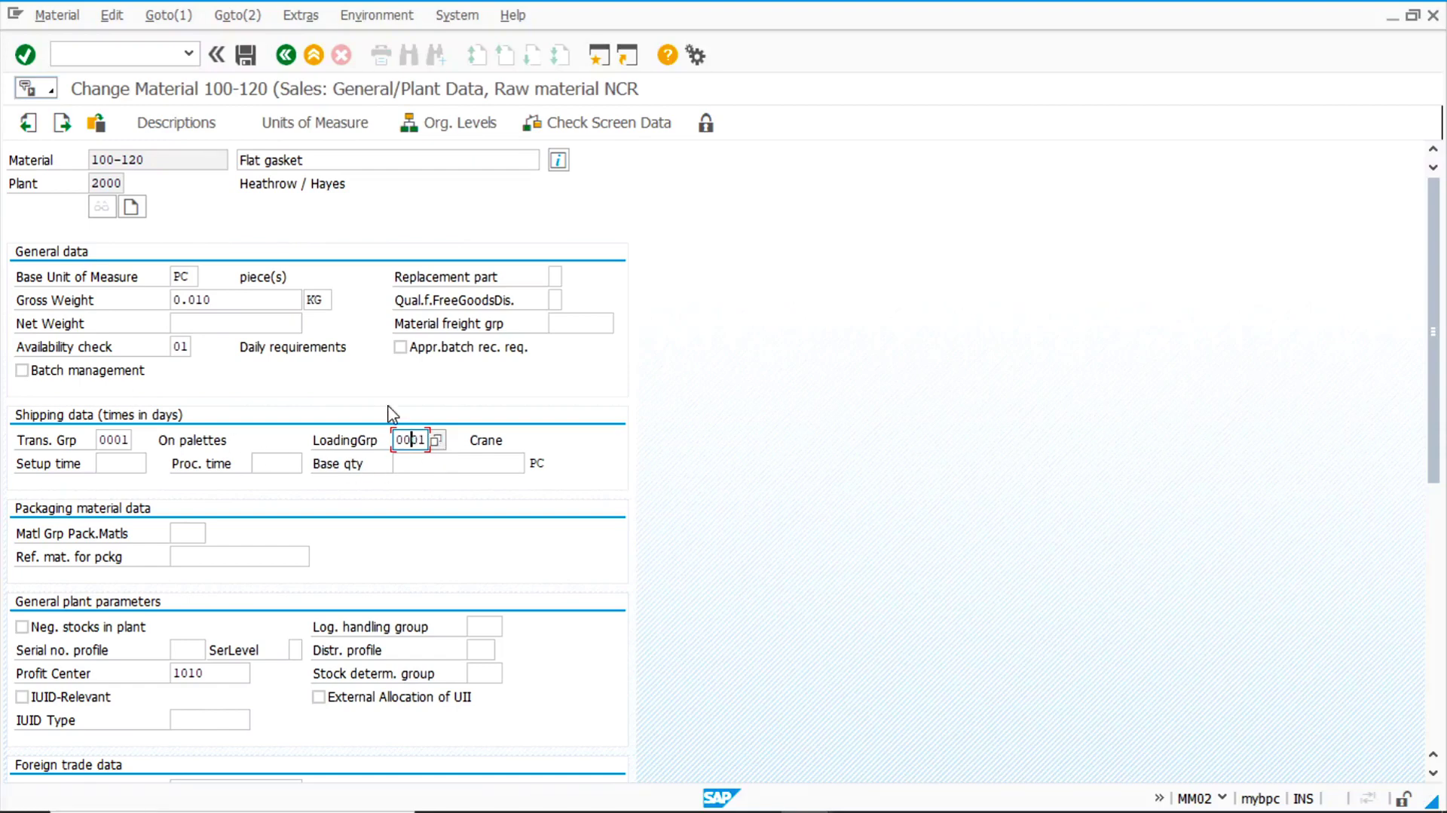
click(286, 55)
click(287, 56)
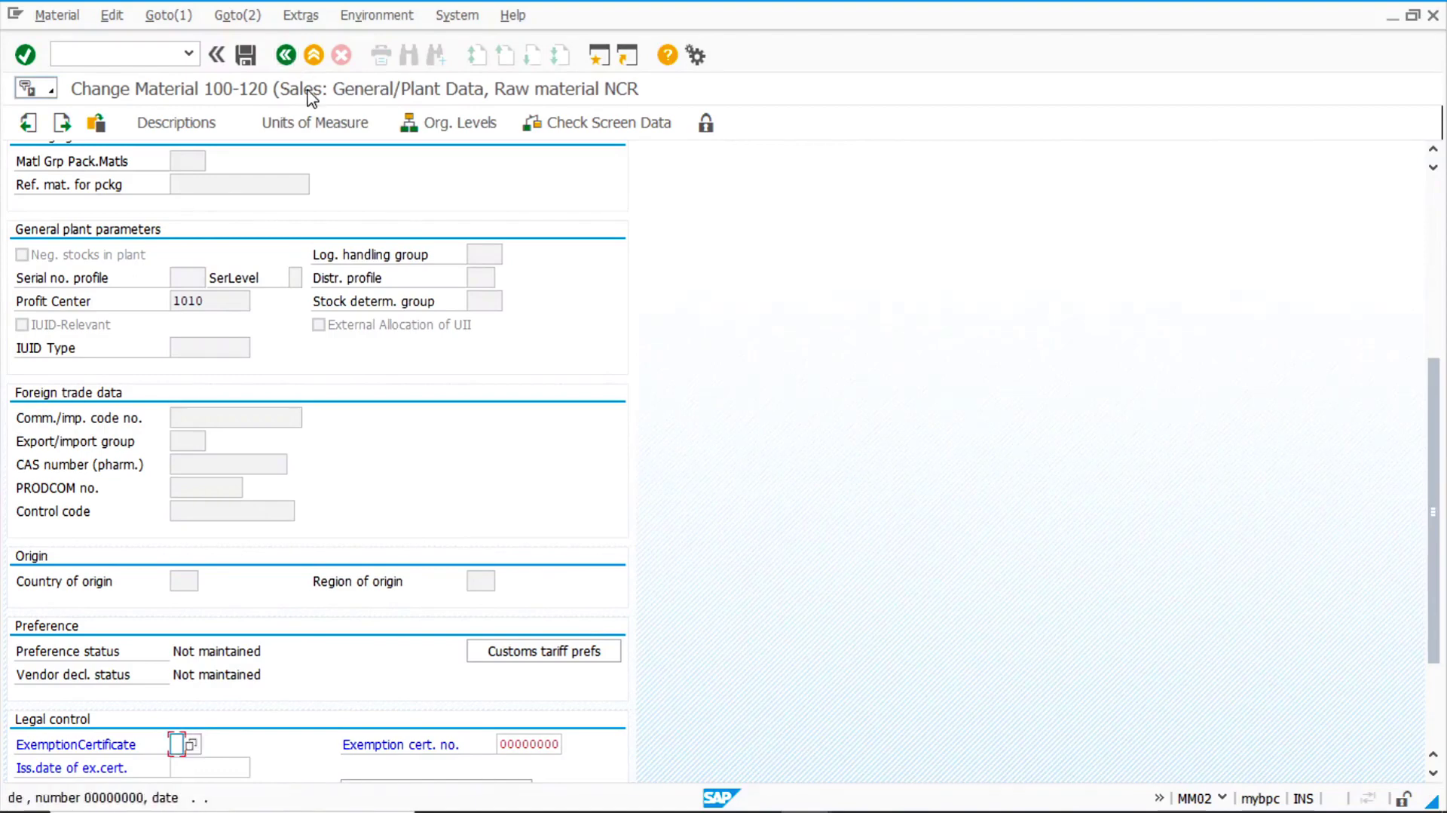
- Display the standard info record for material 100-120, purchasing organization 1000 and plant 1000 in transaction ME13
click(105, 53)
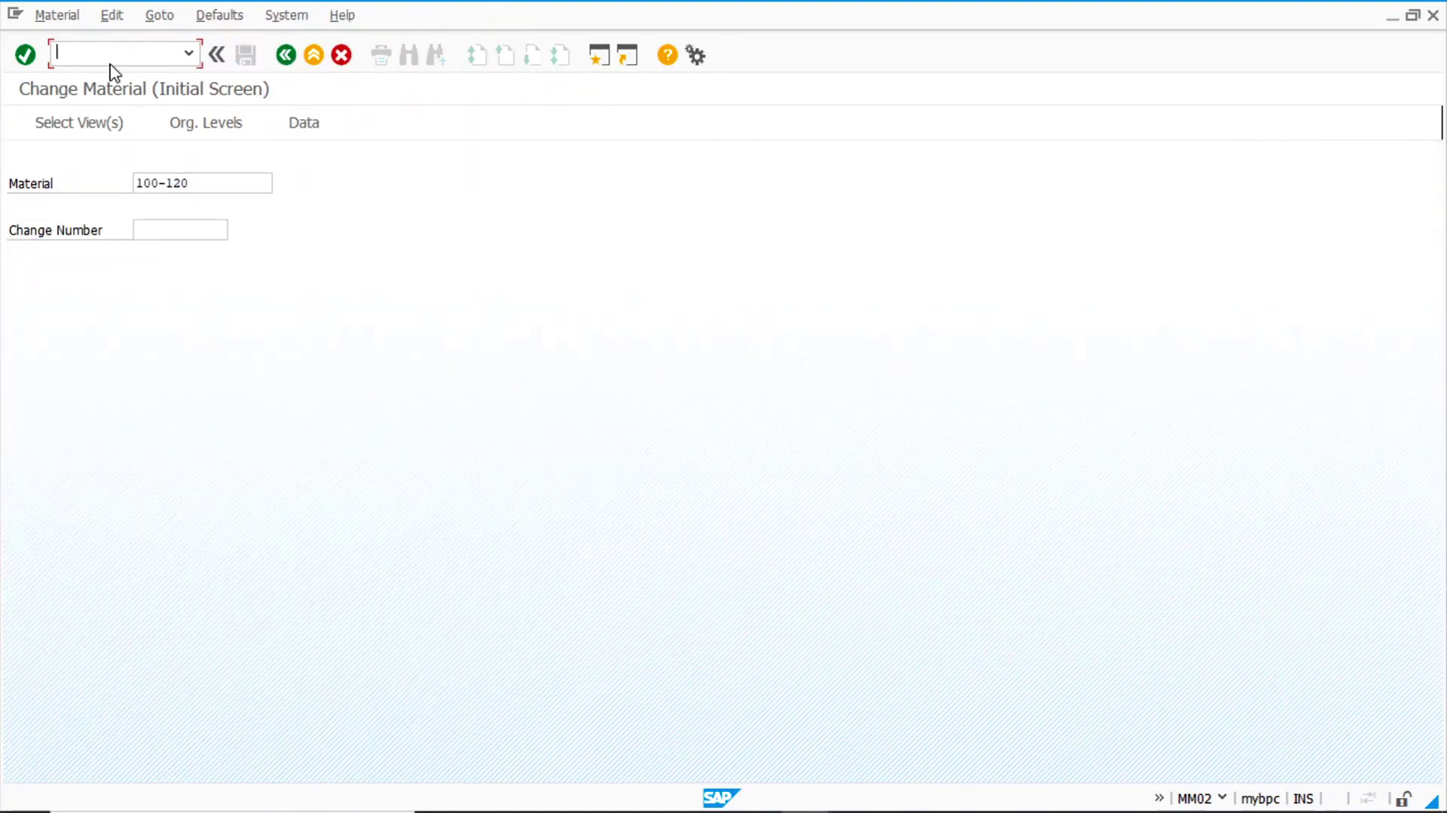
text(/nme13)
key(Return)
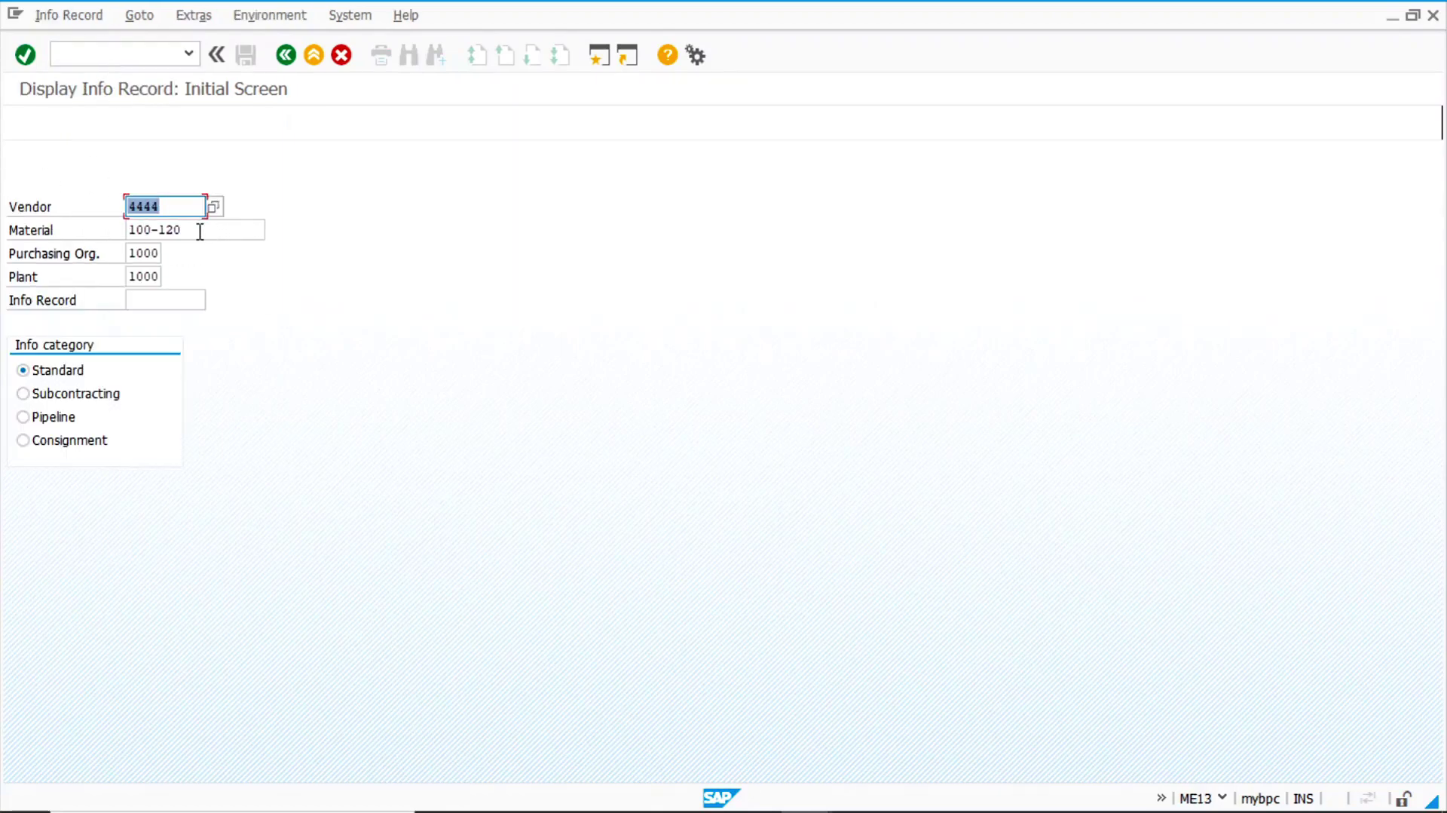
click(174, 203)
key(Return)
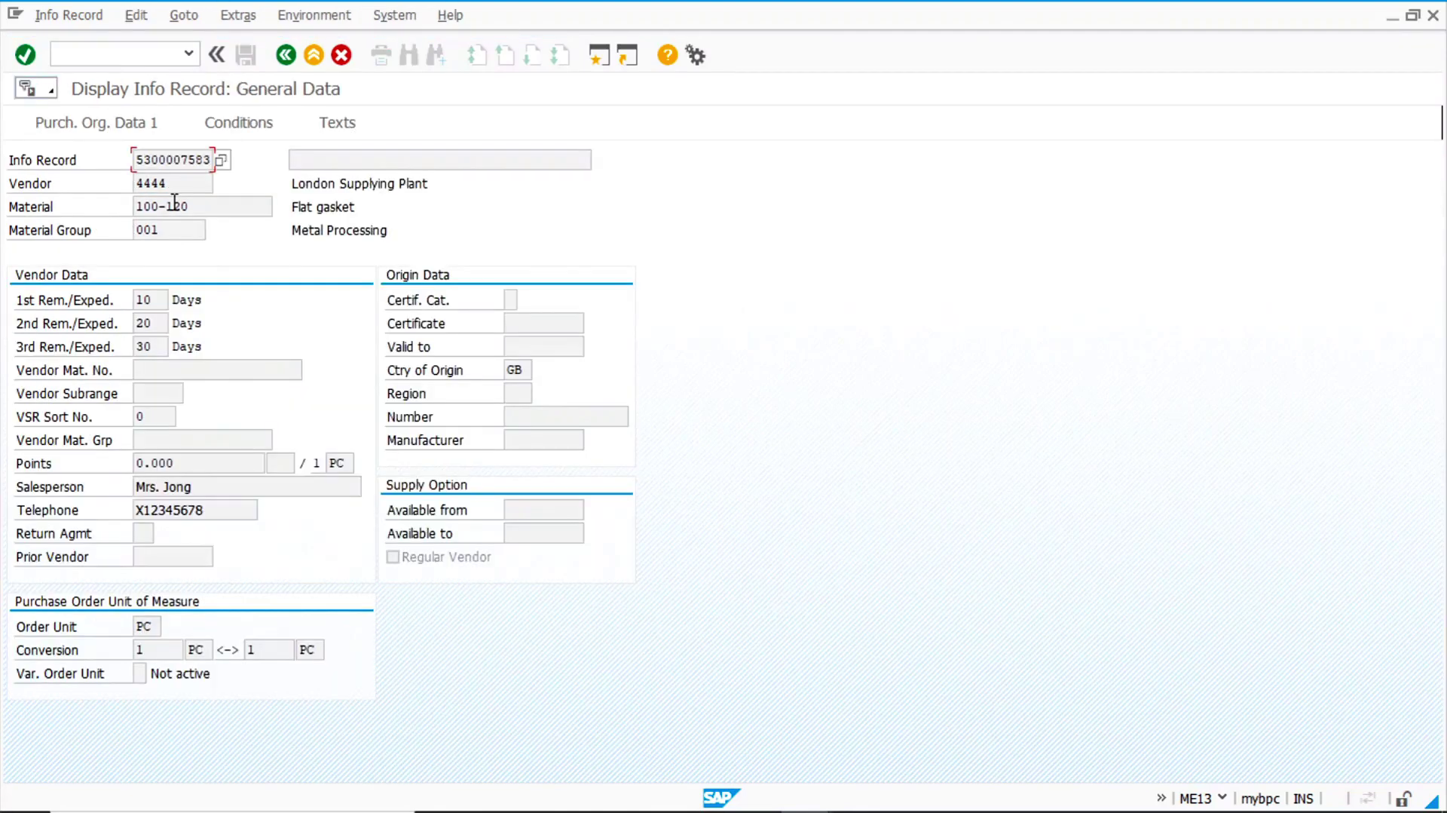
- Check the net price in the info record's Purch. Organization Data 1
click(107, 129)
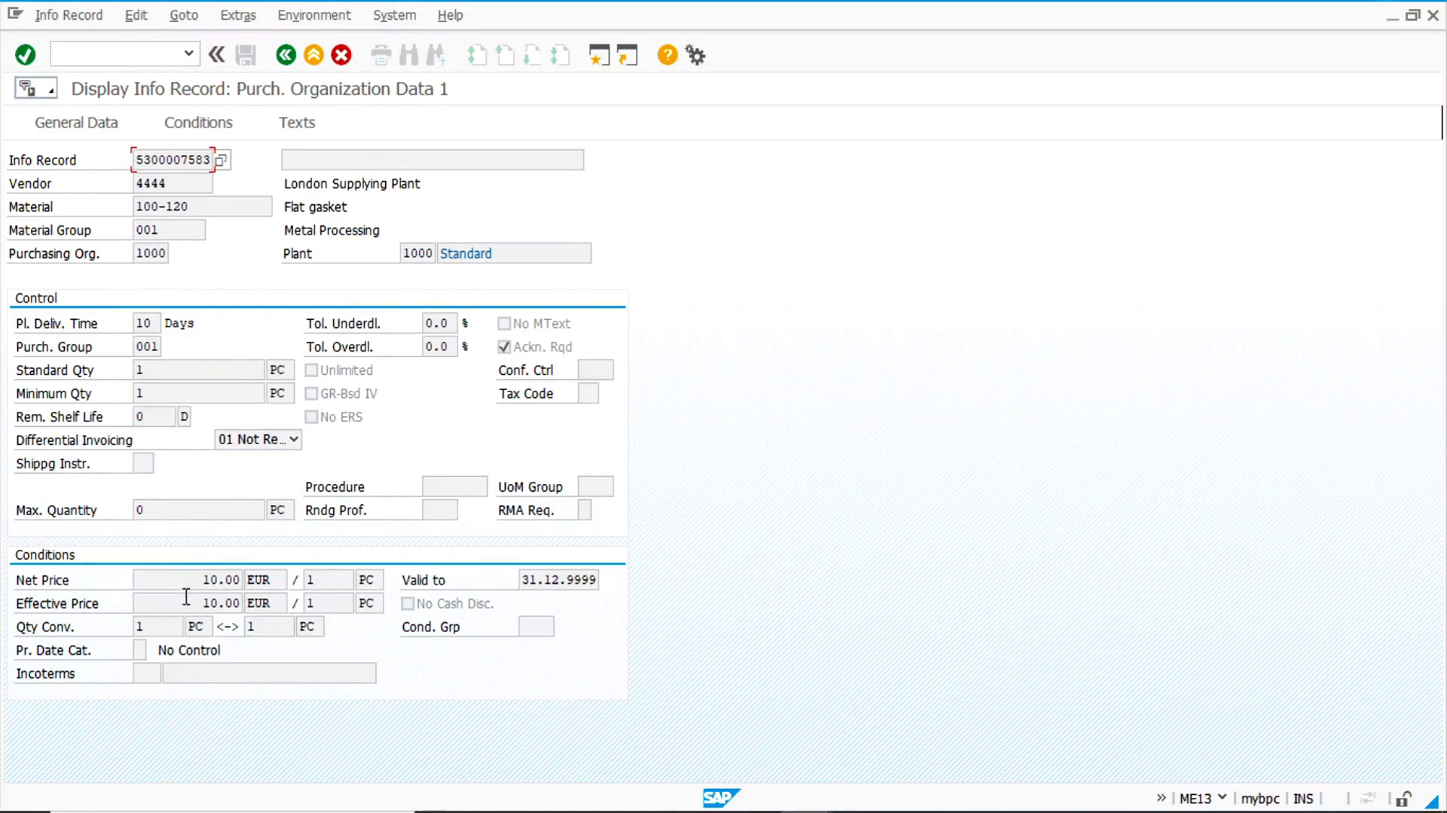
double_click(197, 577)
click(161, 574)
- Display the source list of material 100-120 for plant 1000 in transaction ME03, check its vendor and procurement plant, and leave it
click(127, 57)
text(/nme03)
key(Return)
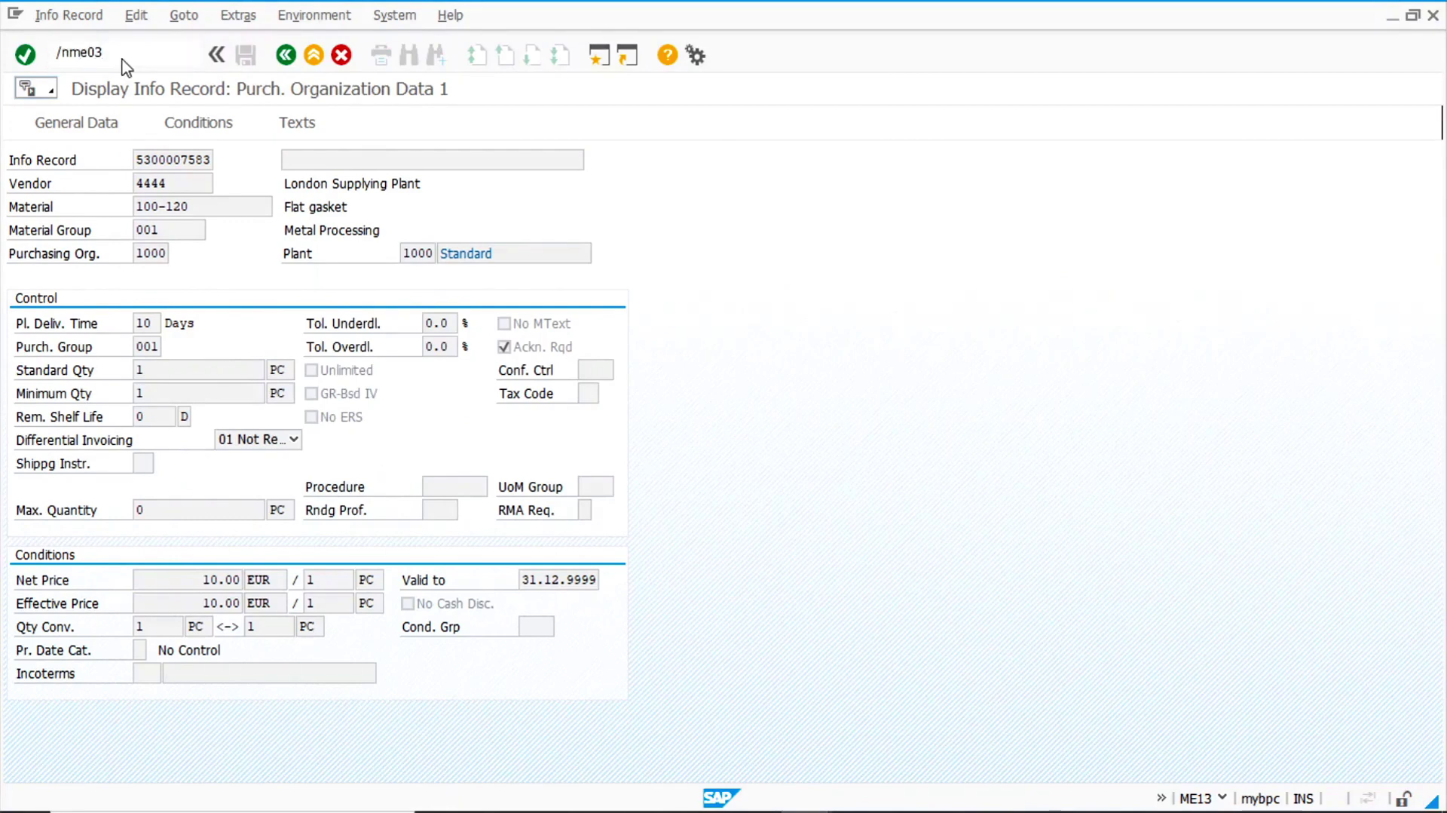
key(Return)
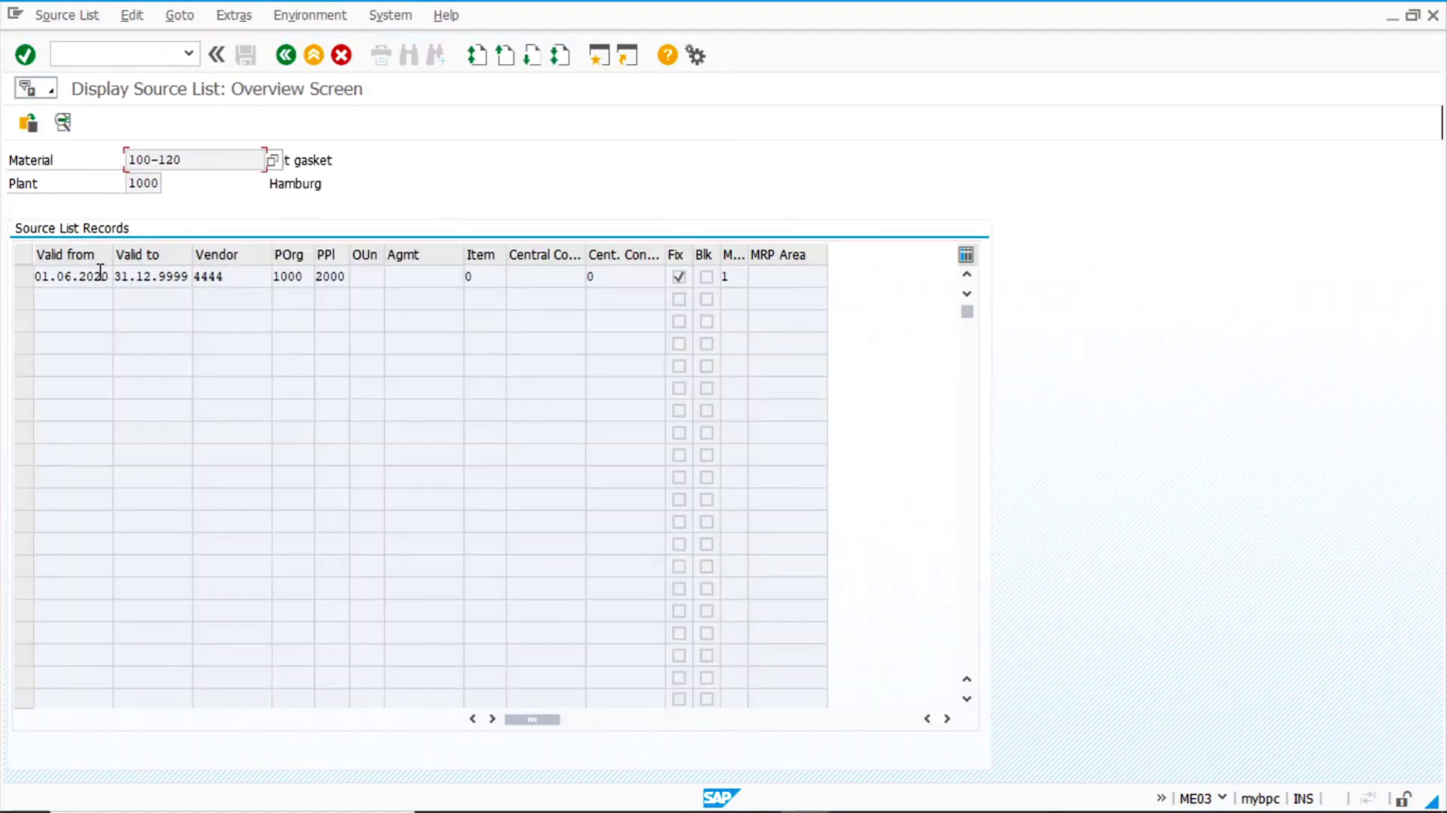
click(242, 281)
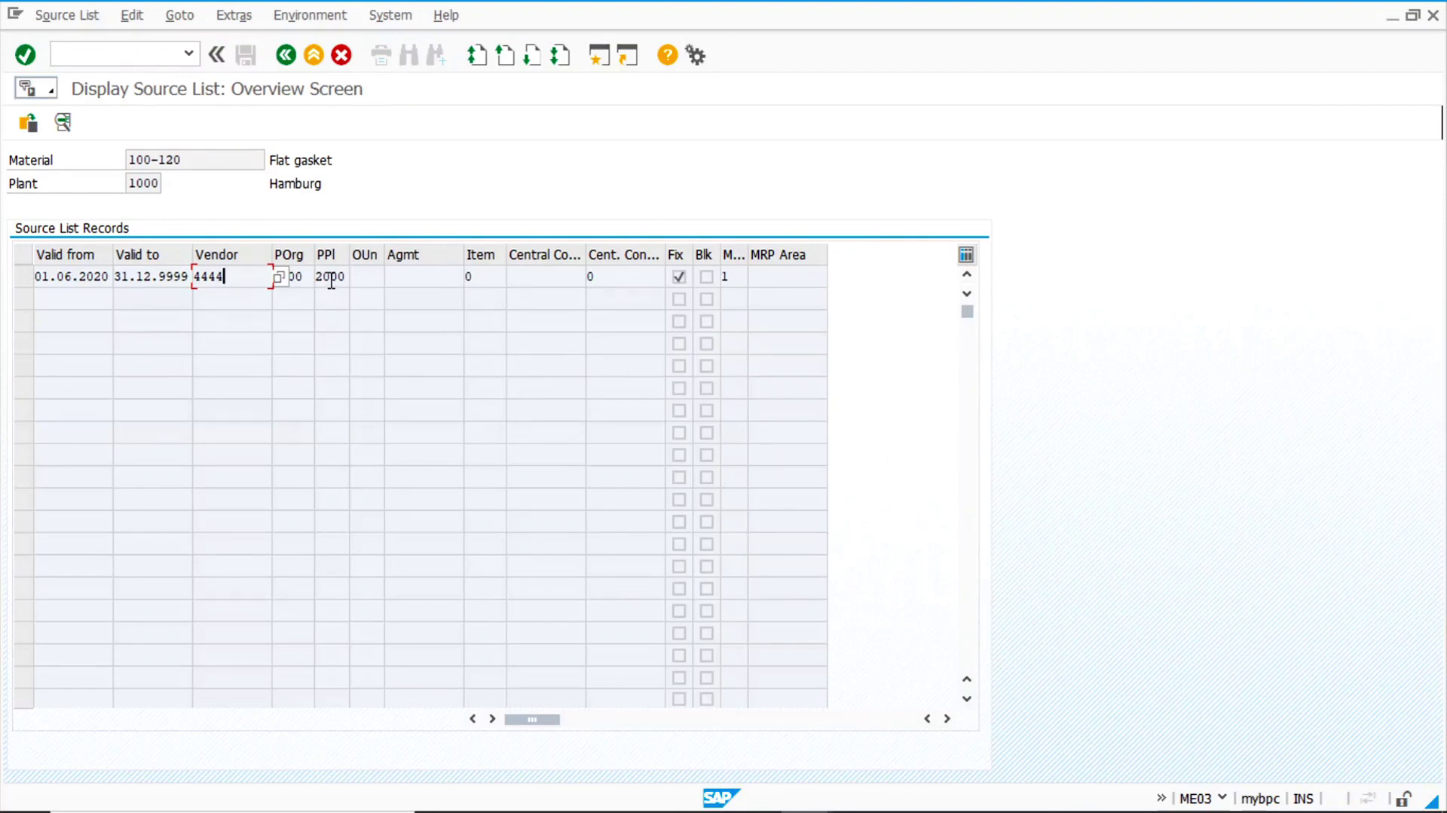
click(331, 283)
click(252, 280)
click(287, 55)
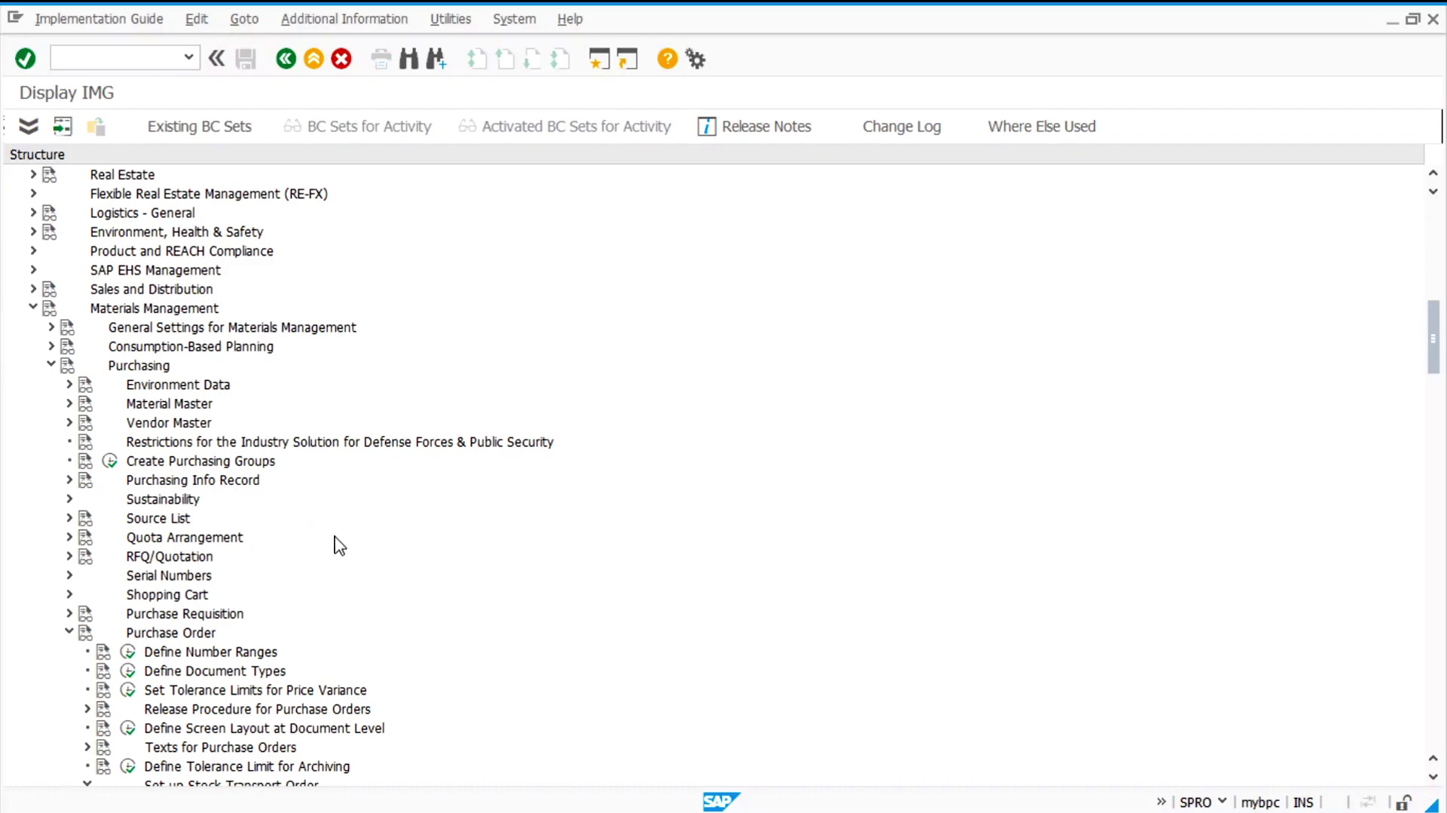
- Open Define Shipping Data for Plants in the IMG under Materials Management, Purchasing, Purchase Order, Set up Stock Transport Order
click(167, 309)
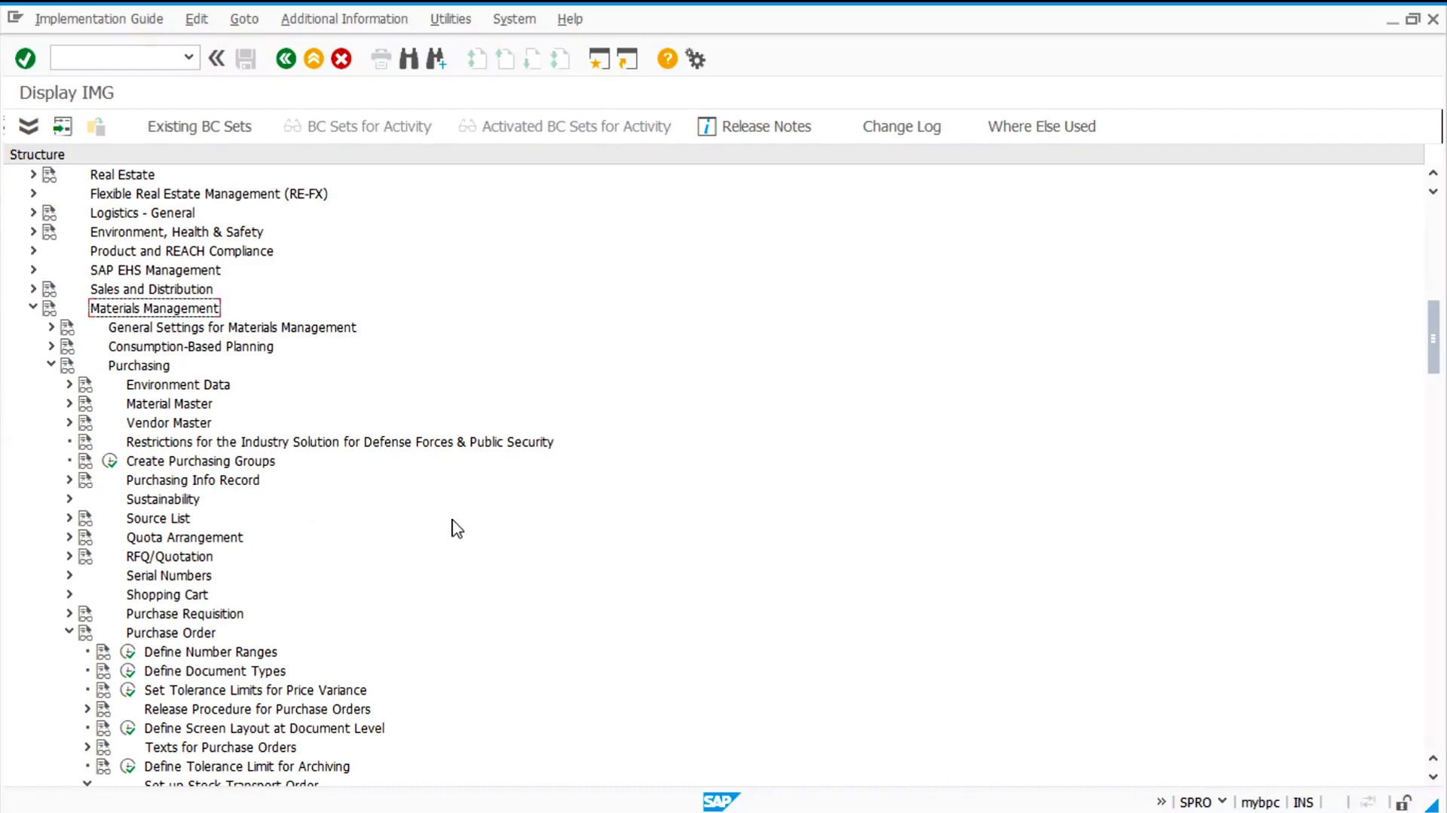
scroll(452, 526, down, 1)
scroll(452, 529, down, 4)
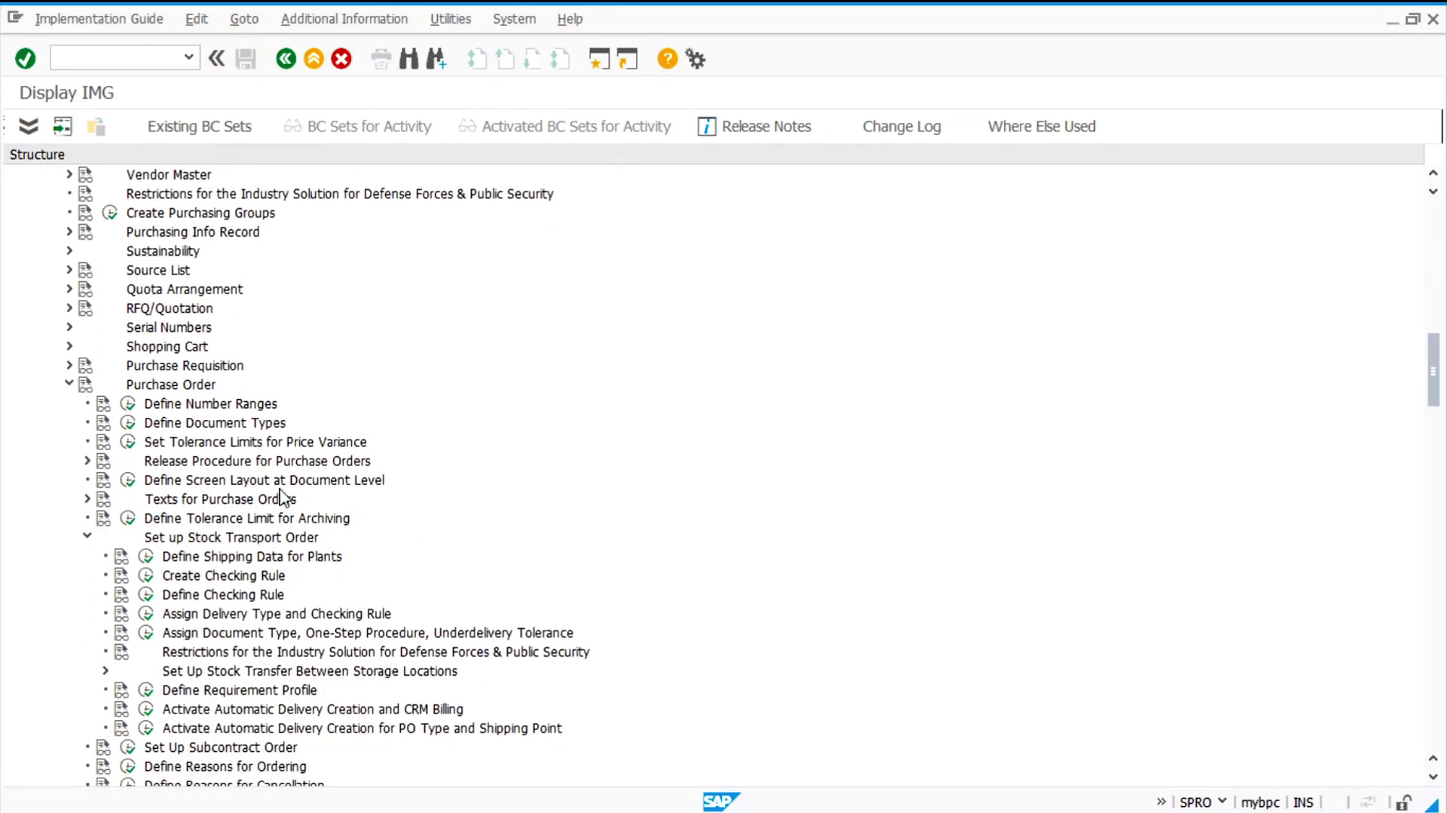
click(162, 386)
scroll(434, 452, down, 2)
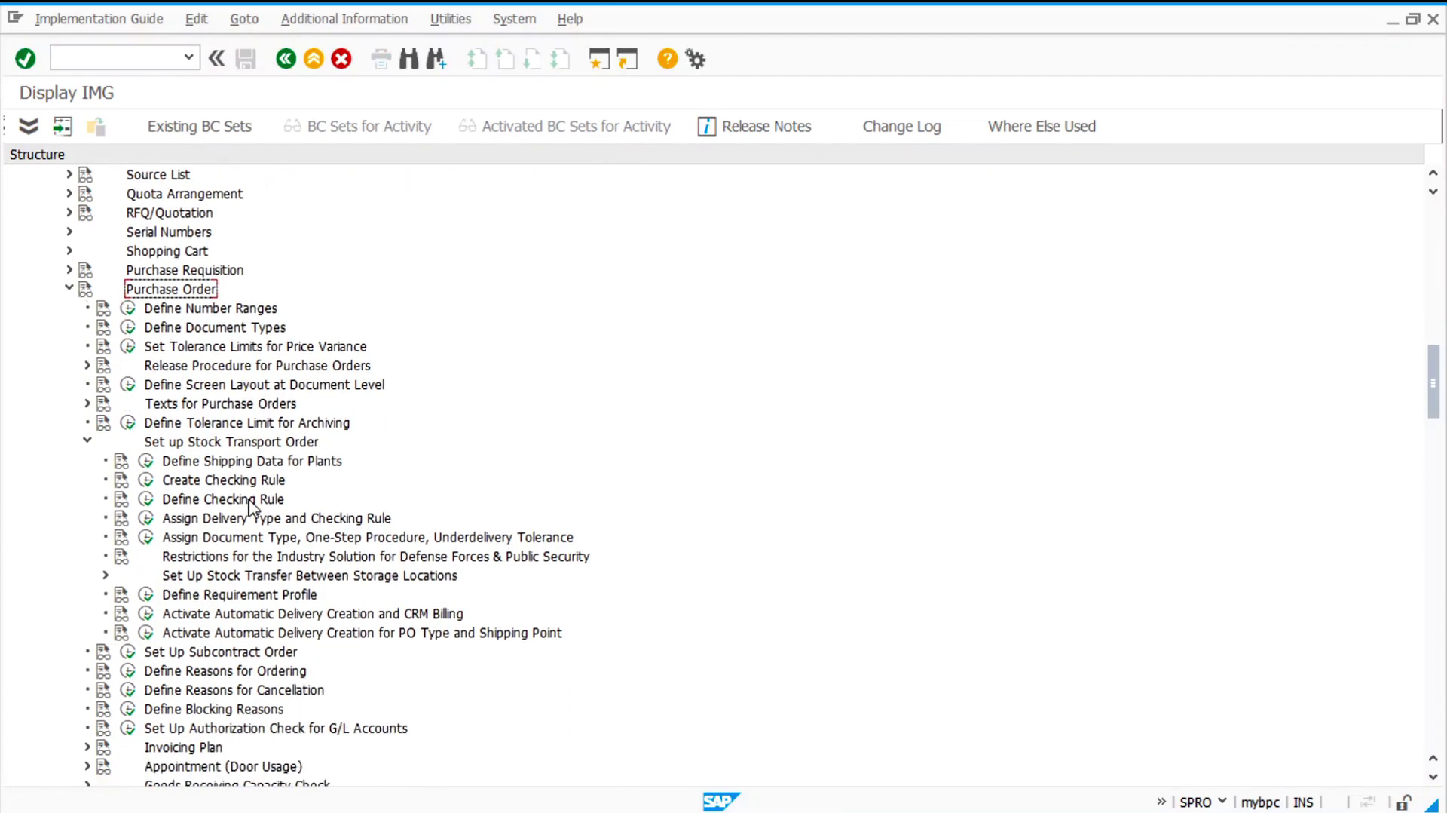
click(181, 443)
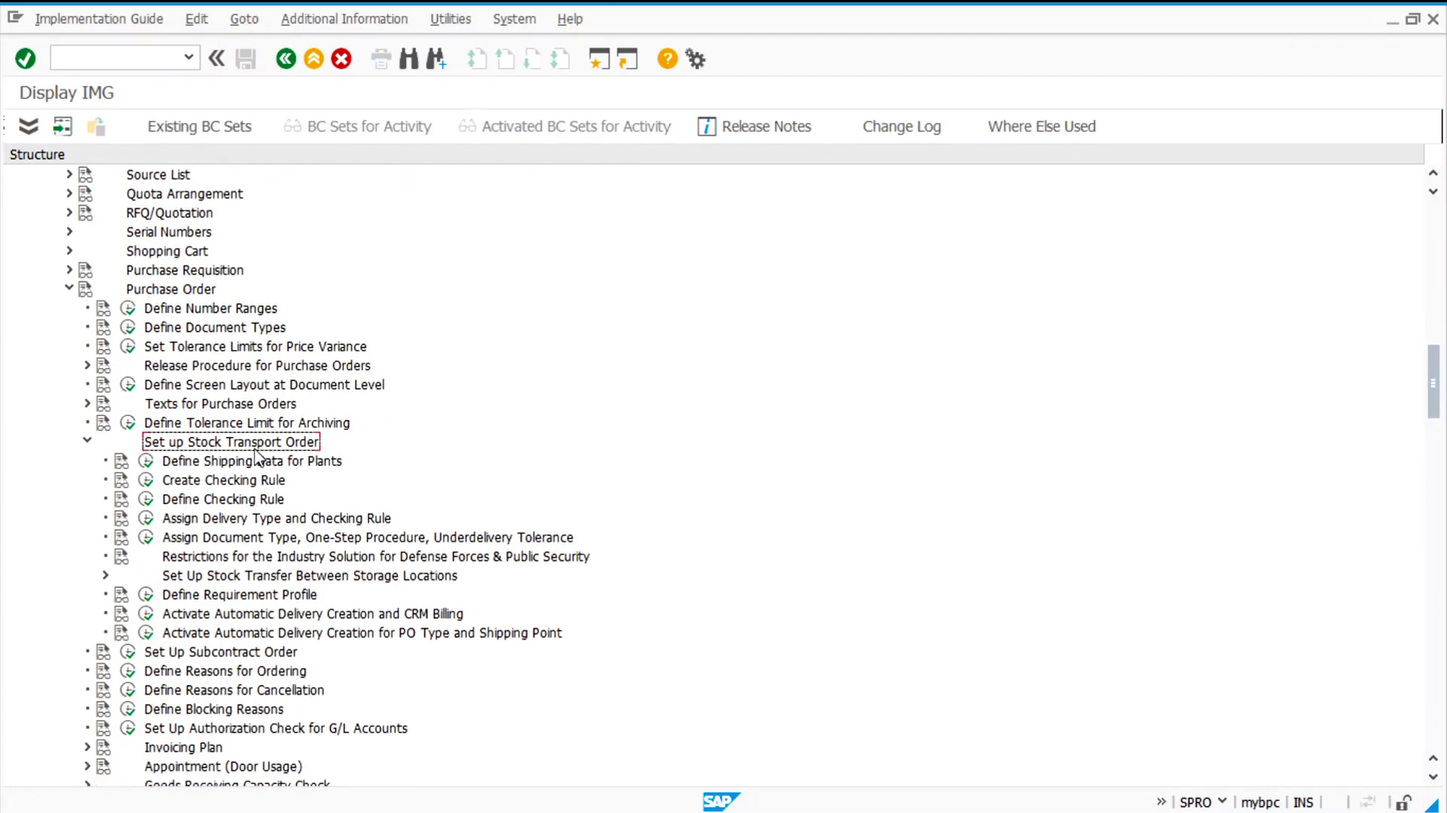
click(194, 464)
click(146, 462)
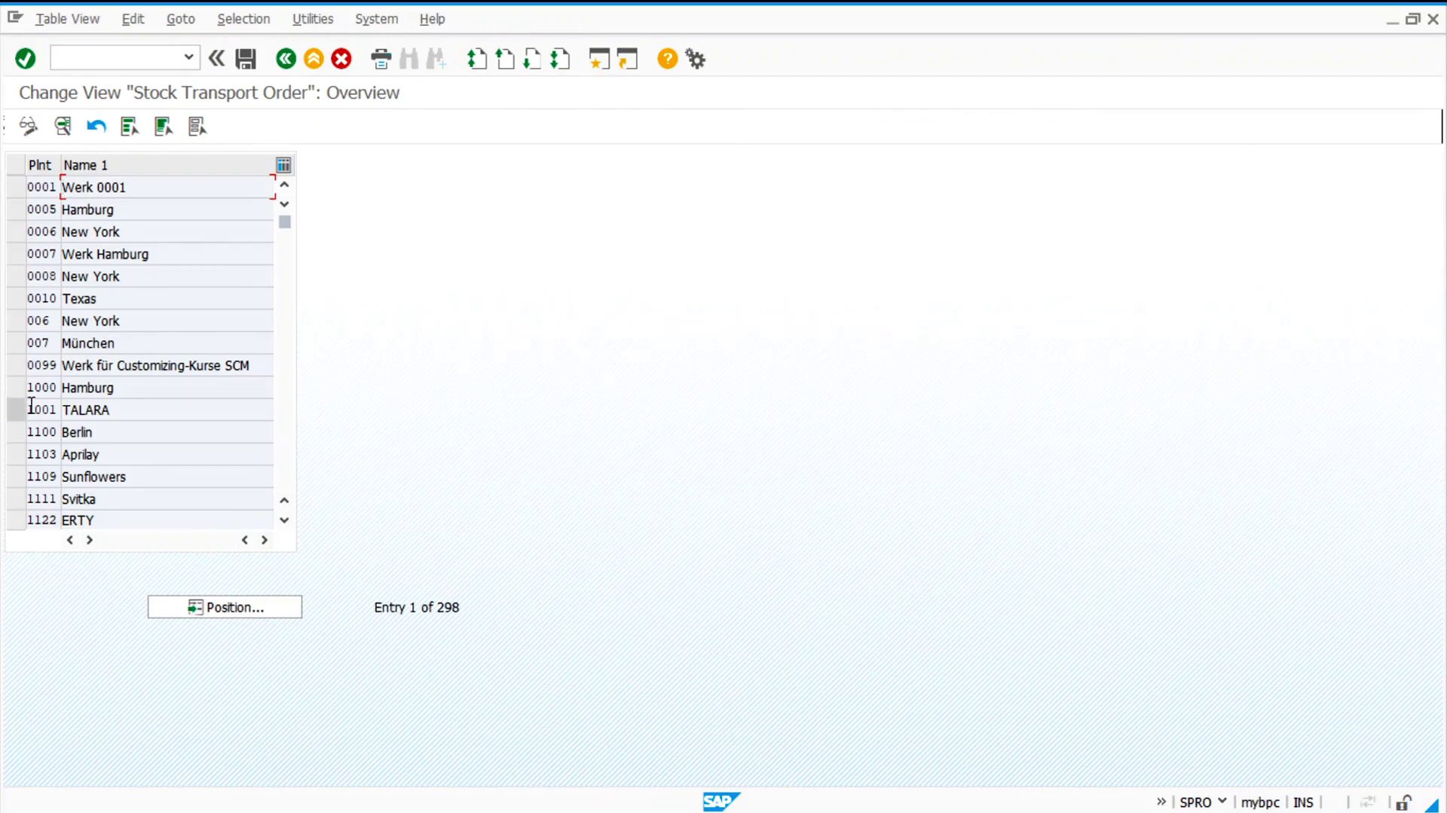
- Check the customer assignment and sales area of plant 1000 Hamburg and return to the plant overview
click(17, 389)
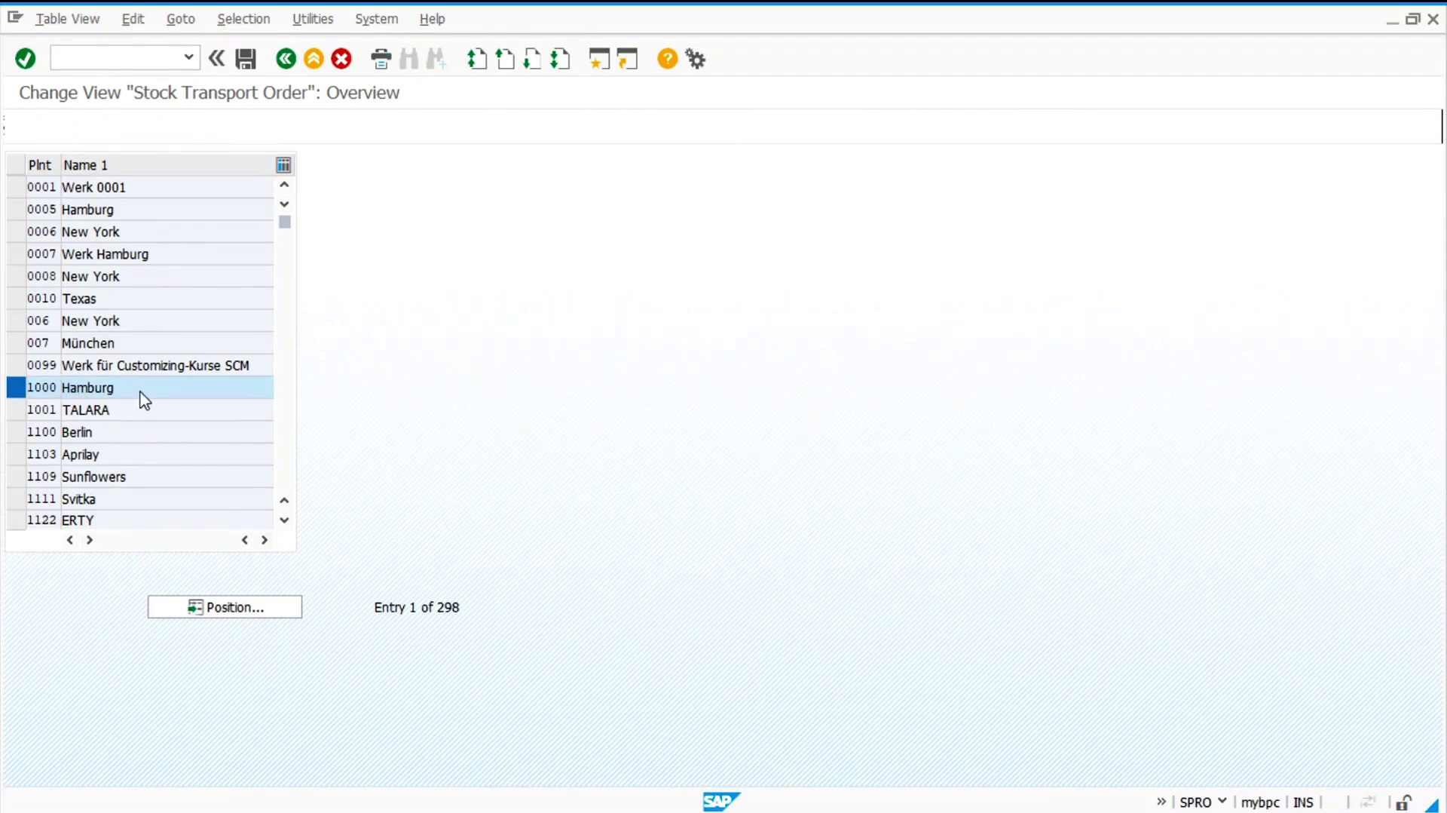
double_click(142, 390)
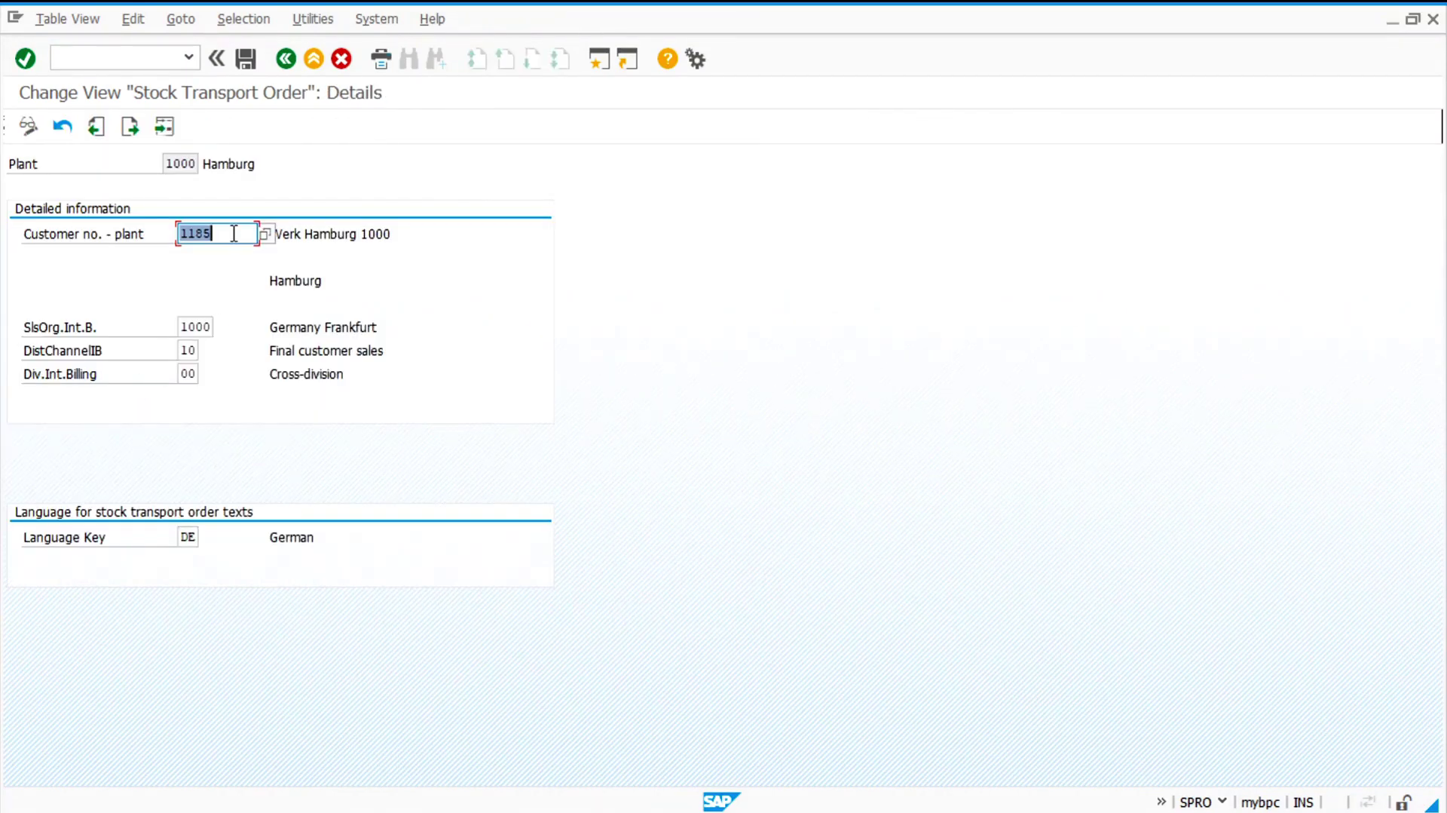
mouse_move(236, 232)
mouse_down()
mouse_move(122, 224)
mouse_move(233, 235)
mouse_up()
click(286, 66)
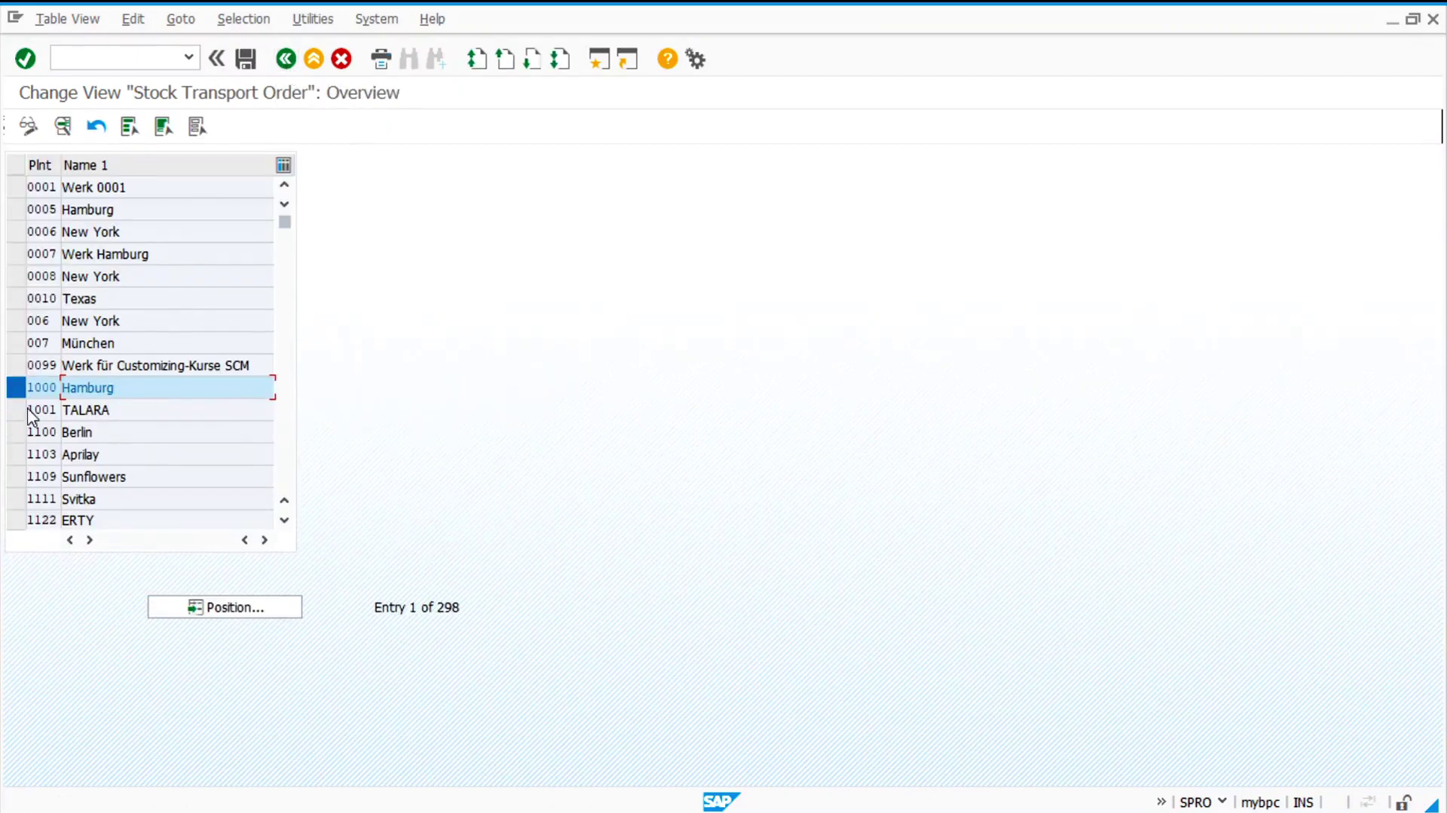
- Check the shipping details of plant 2000 Heathrow / Hayes and return to the IMG structure
scroll(90, 432, down, 2)
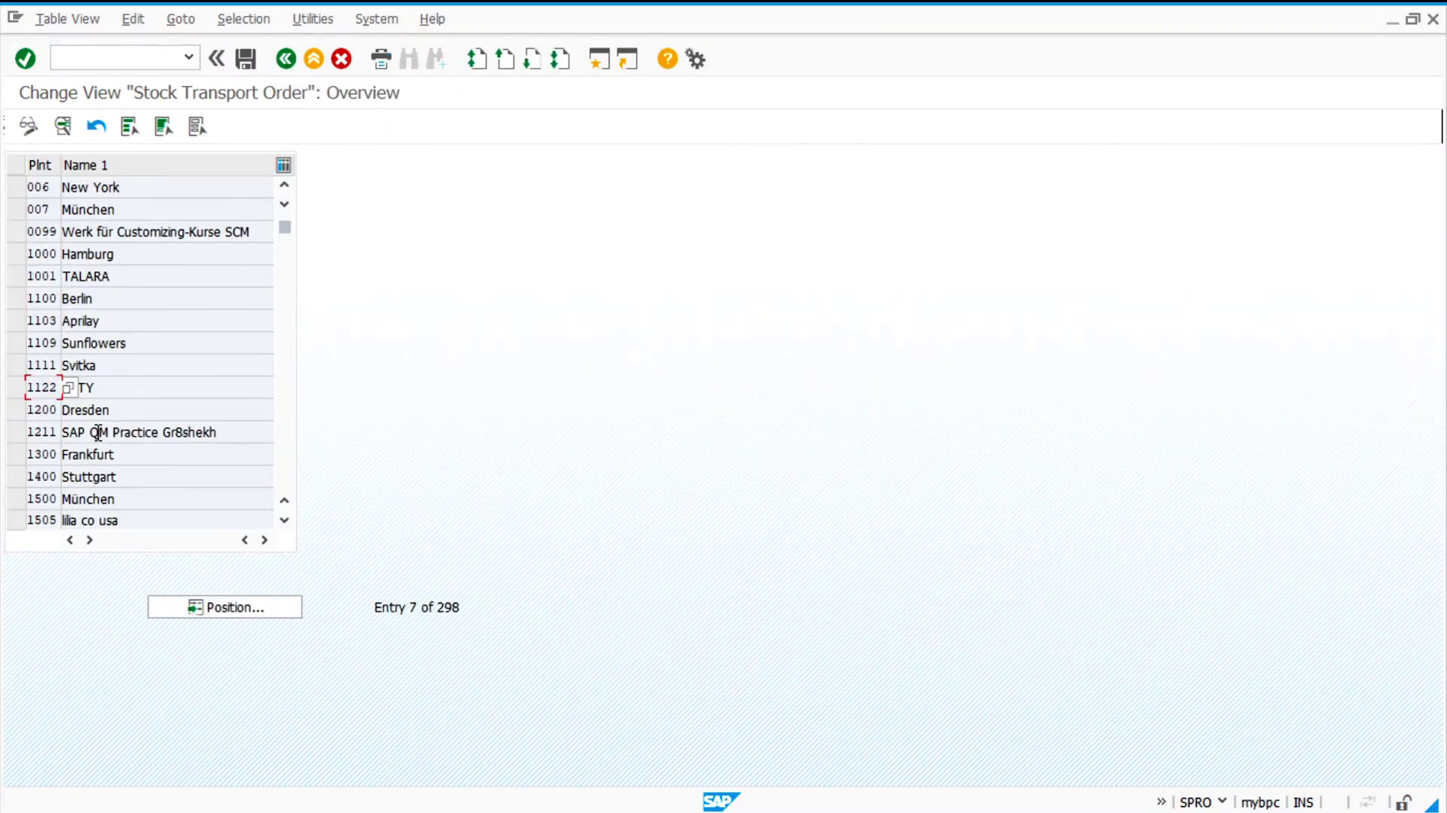
scroll(87, 432, down, 2)
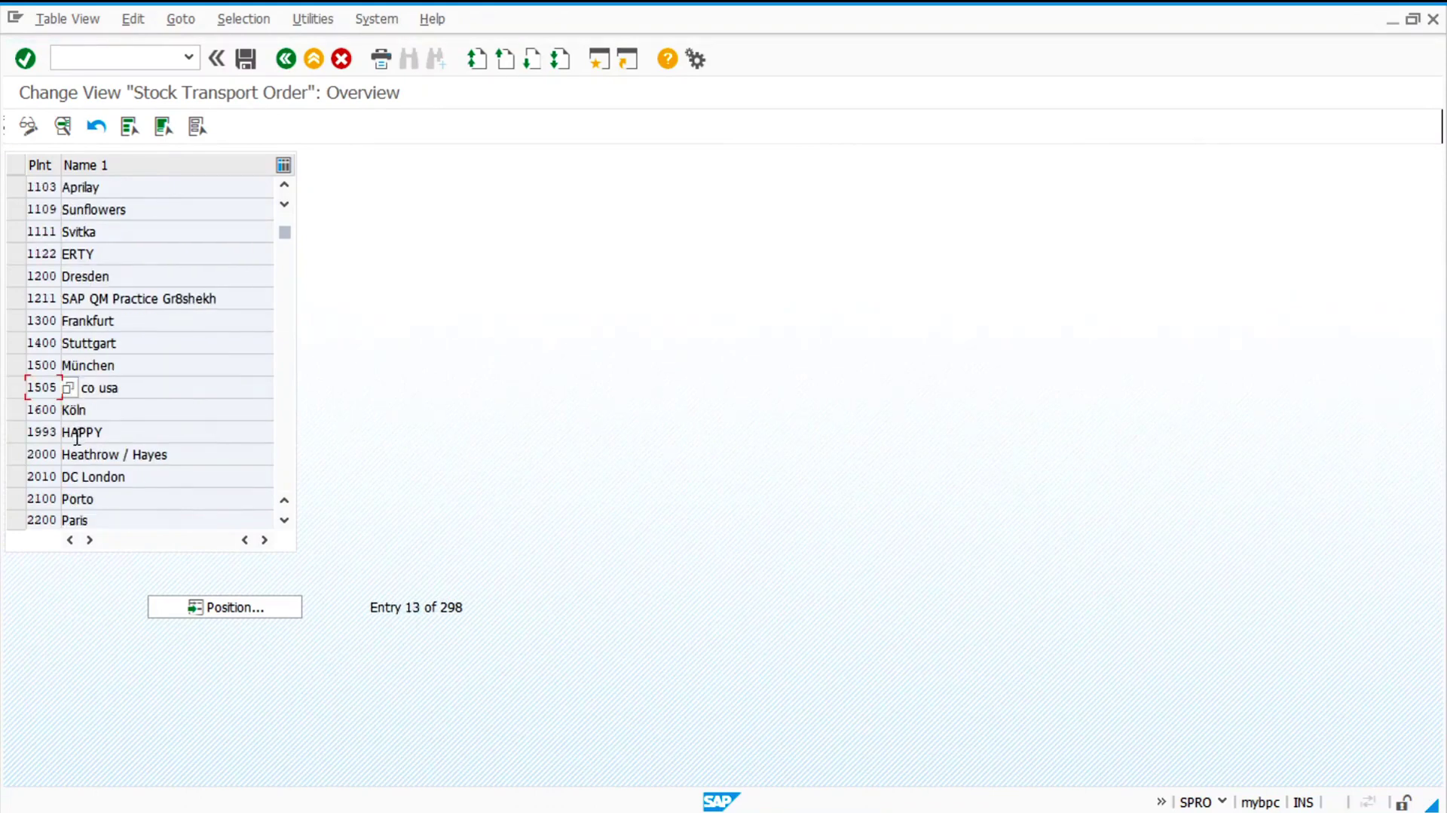
double_click(30, 456)
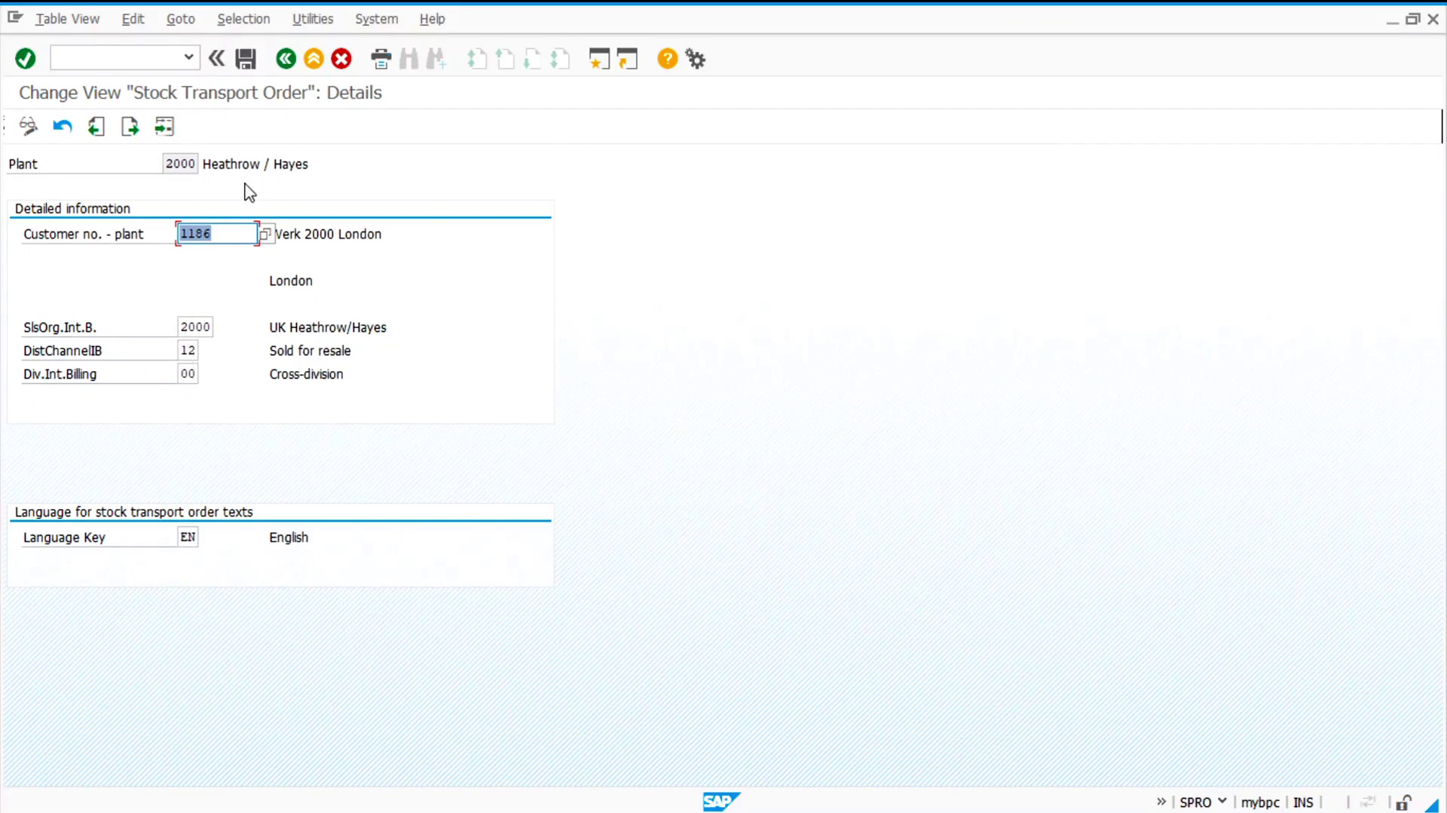
click(286, 59)
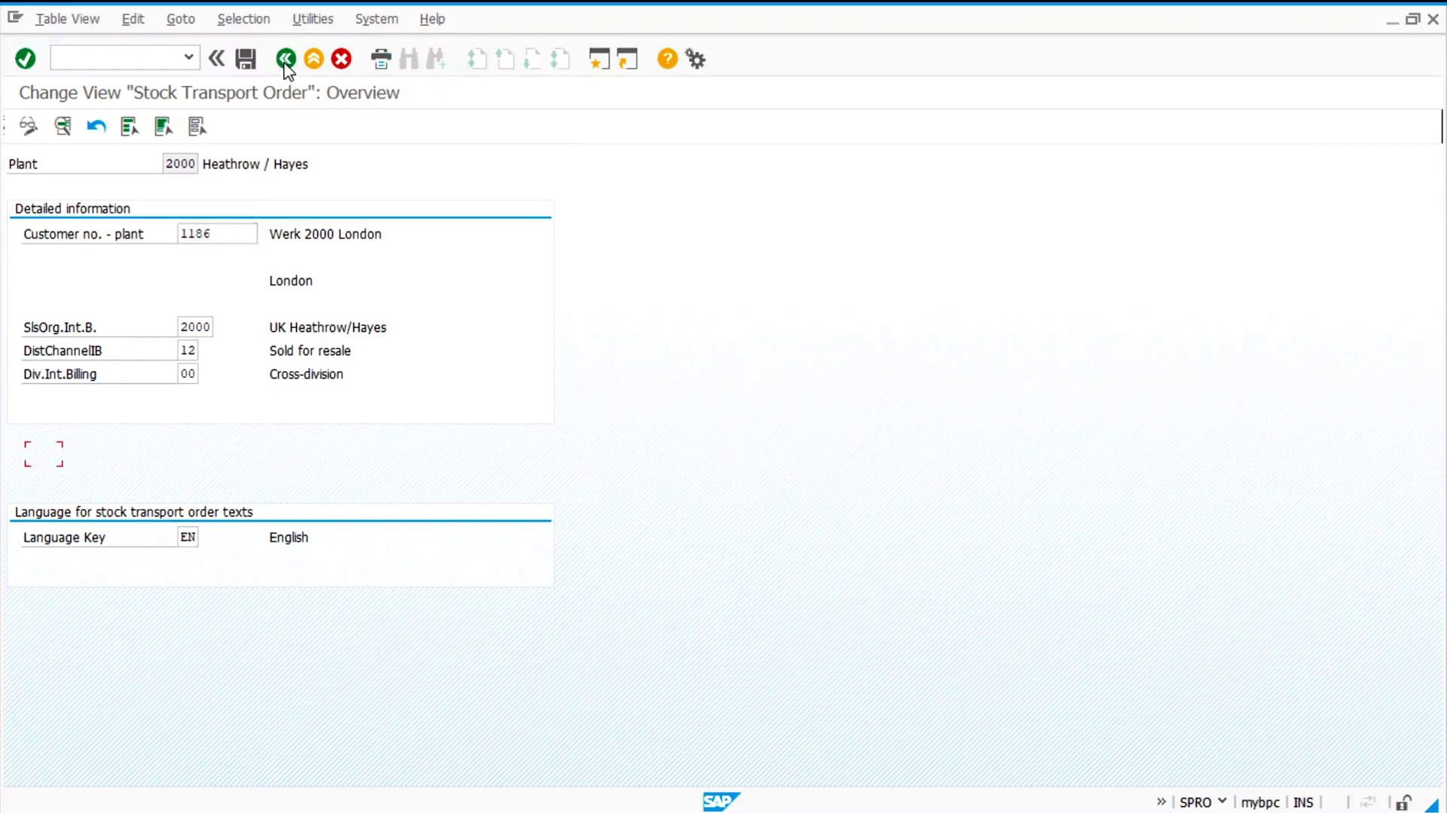
click(286, 59)
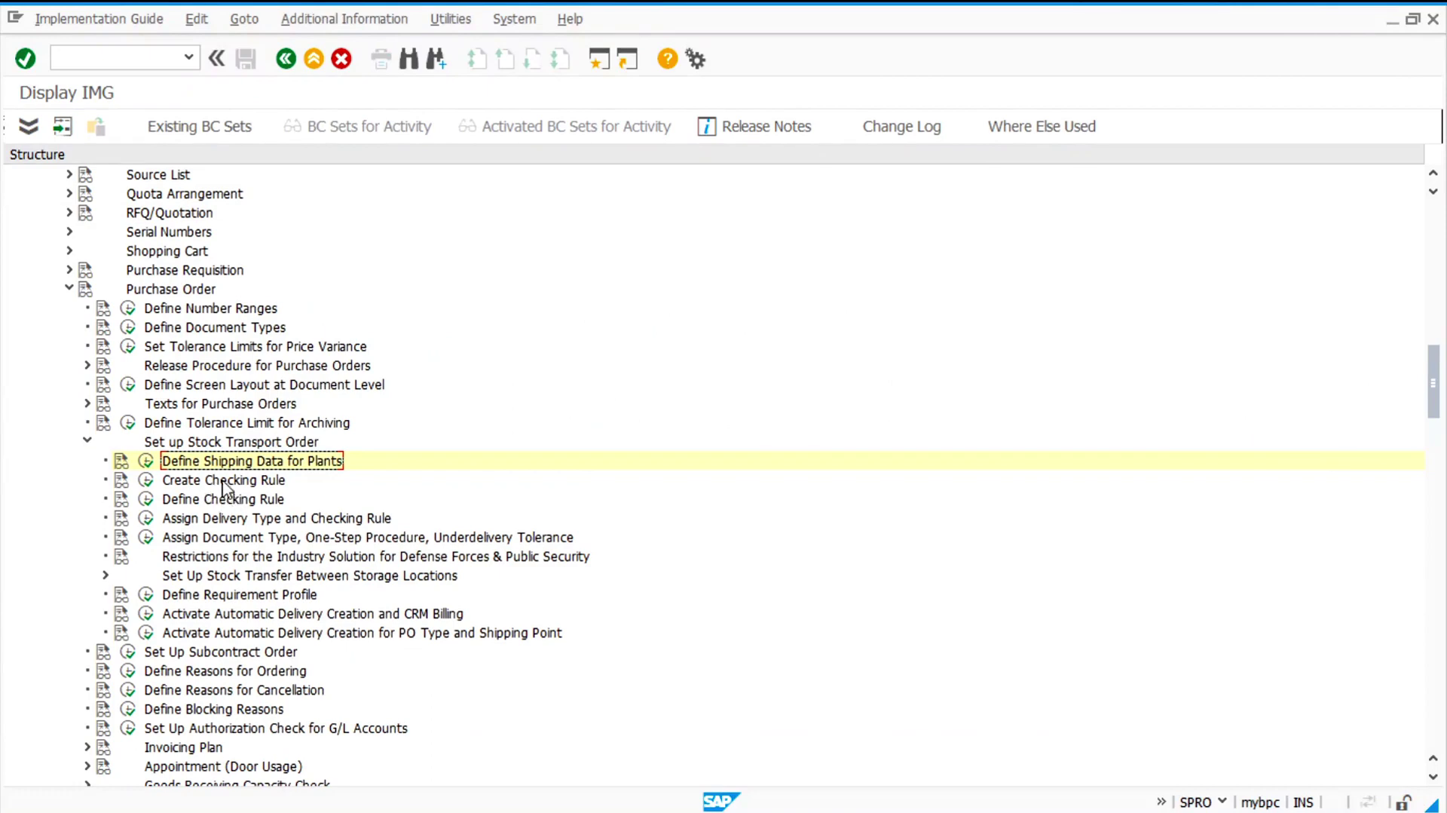
- Open Assign Delivery Type and Checking Rule and select the entry for document type NB and supplying plant 2000
click(144, 519)
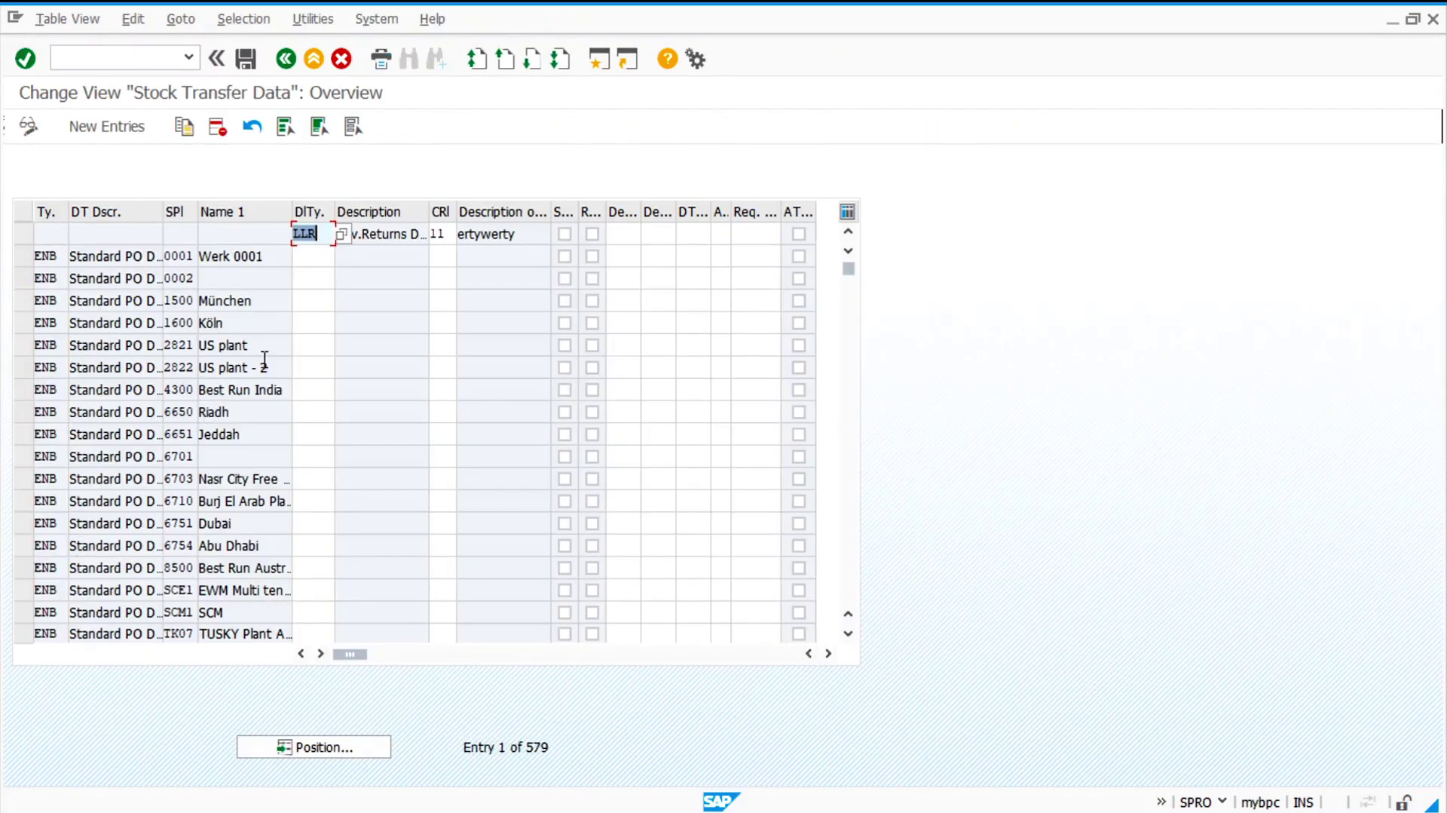
click(326, 748)
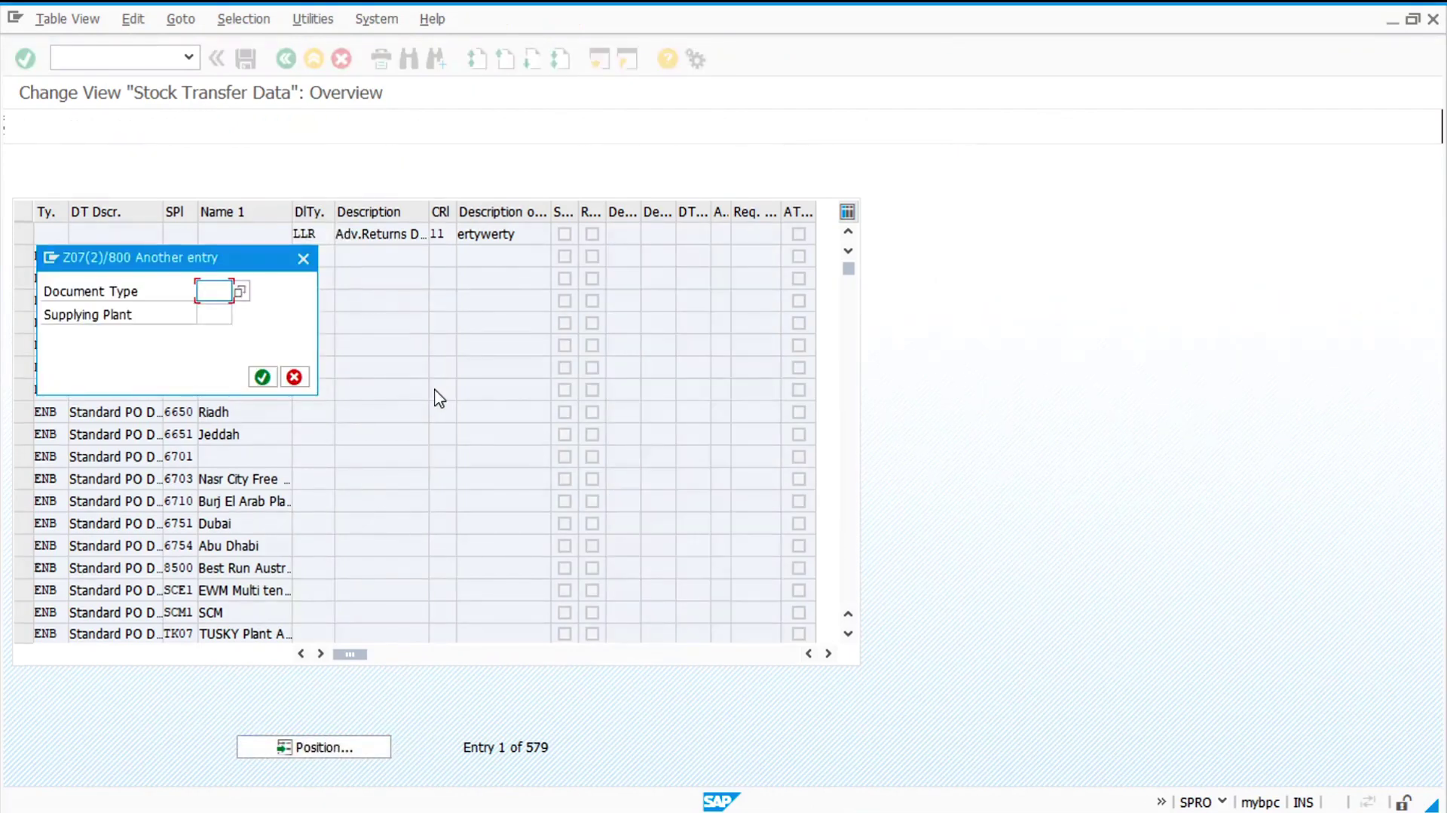
text(nb)
key(Tab)
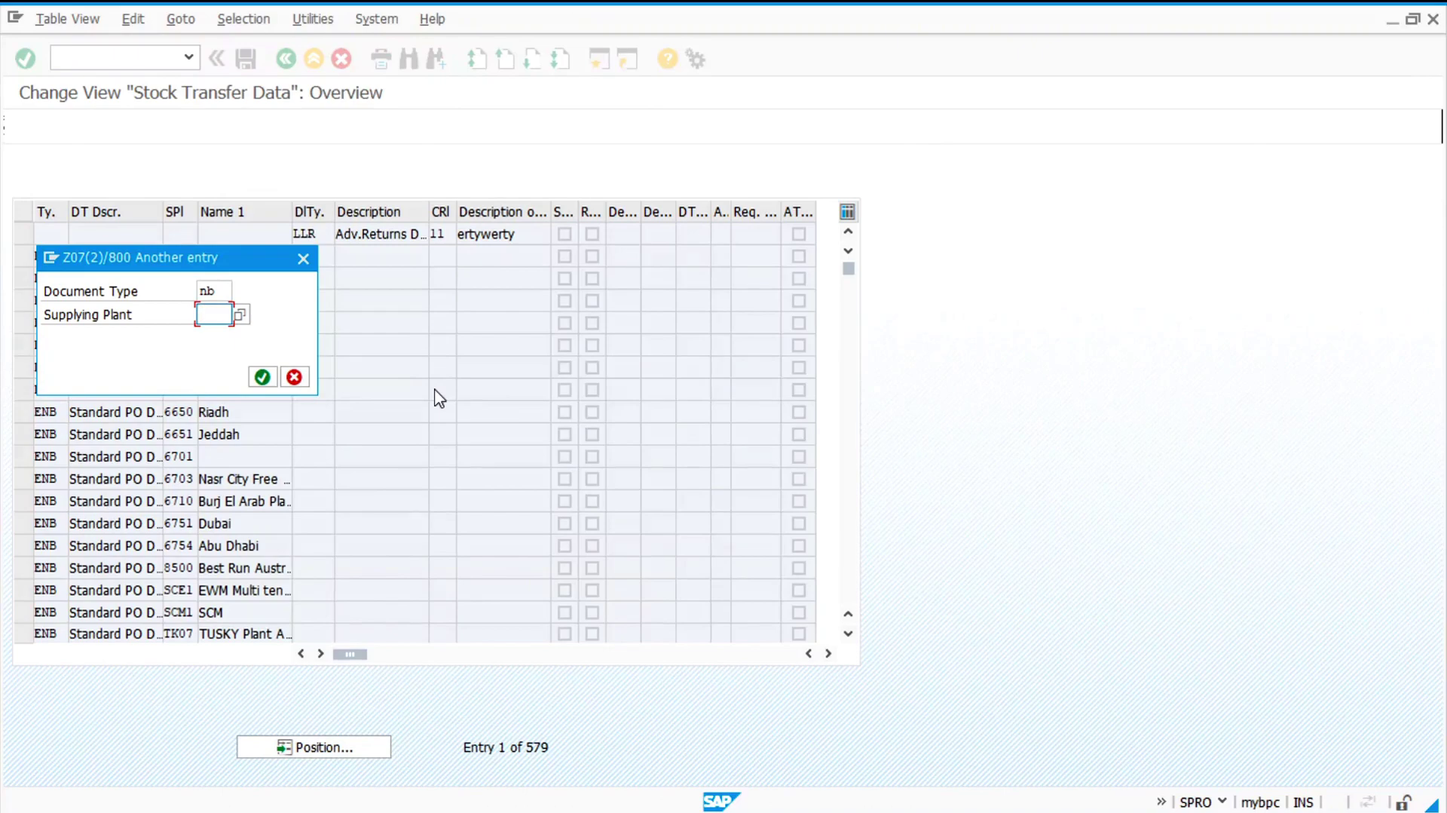
text(2000)
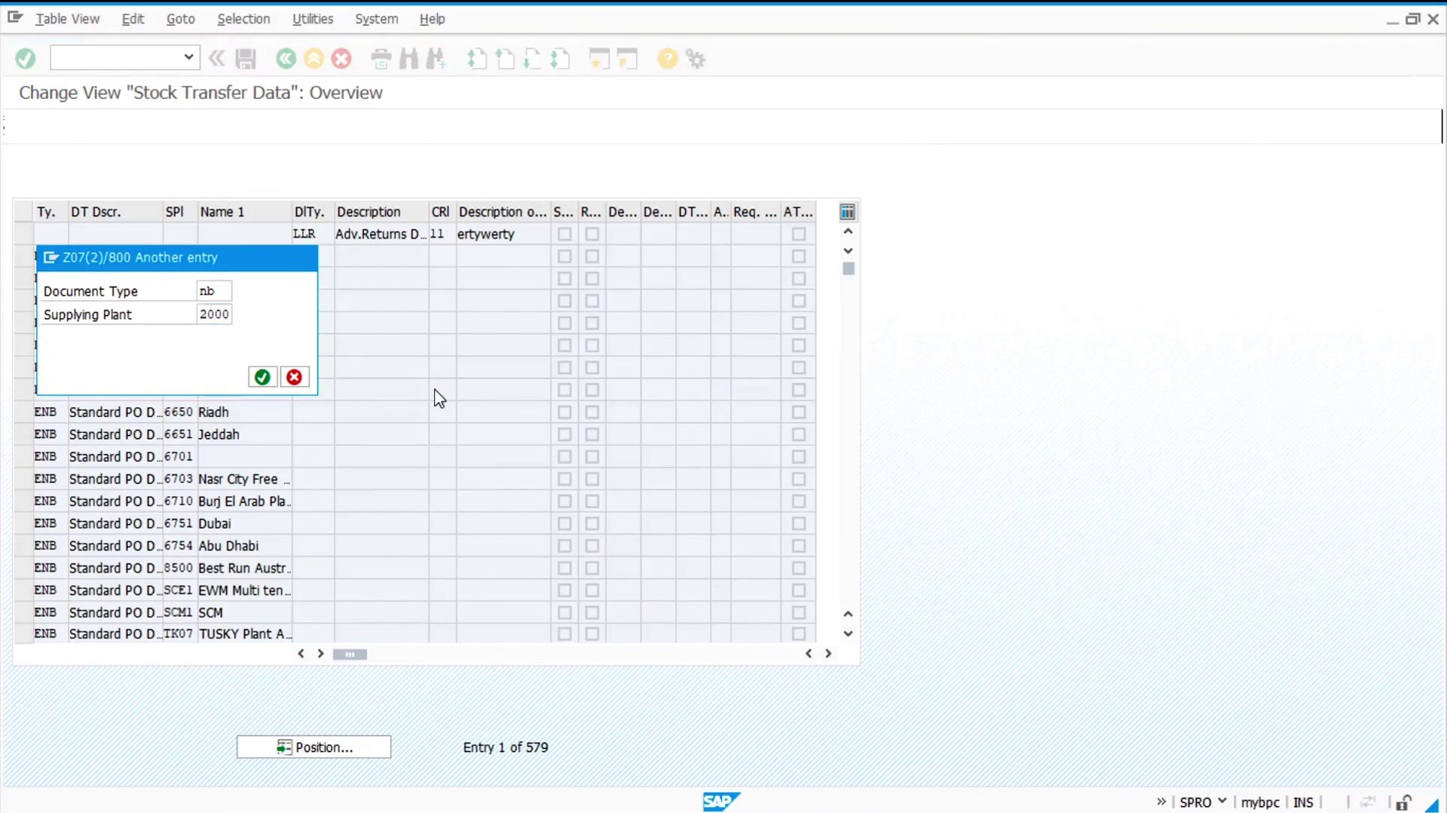
key(Return)
click(23, 235)
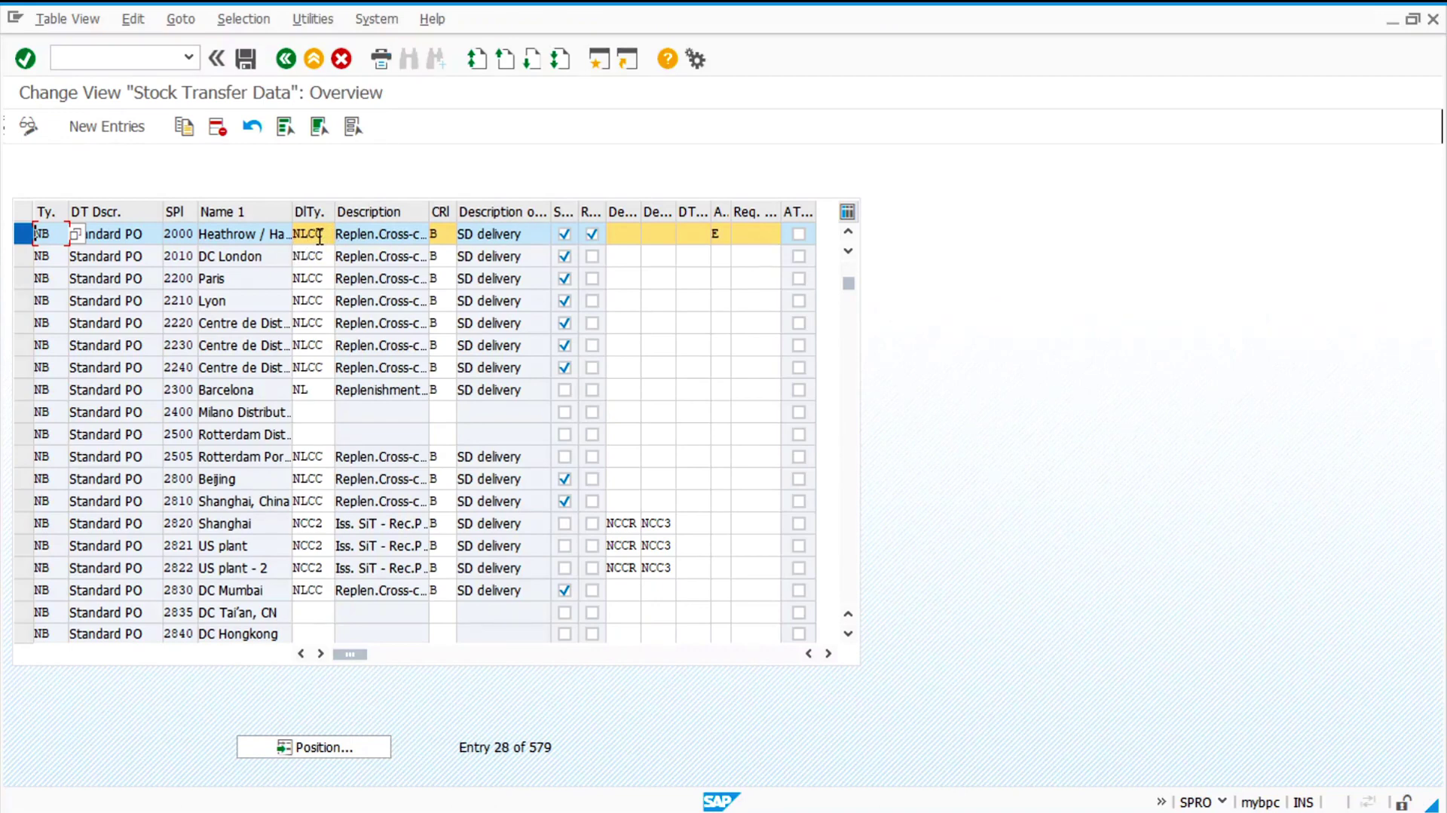
- Check the checking rule, route scheduling and ATP adoption rule options for NB with plant 2000, and return to the IMG structure
click(446, 234)
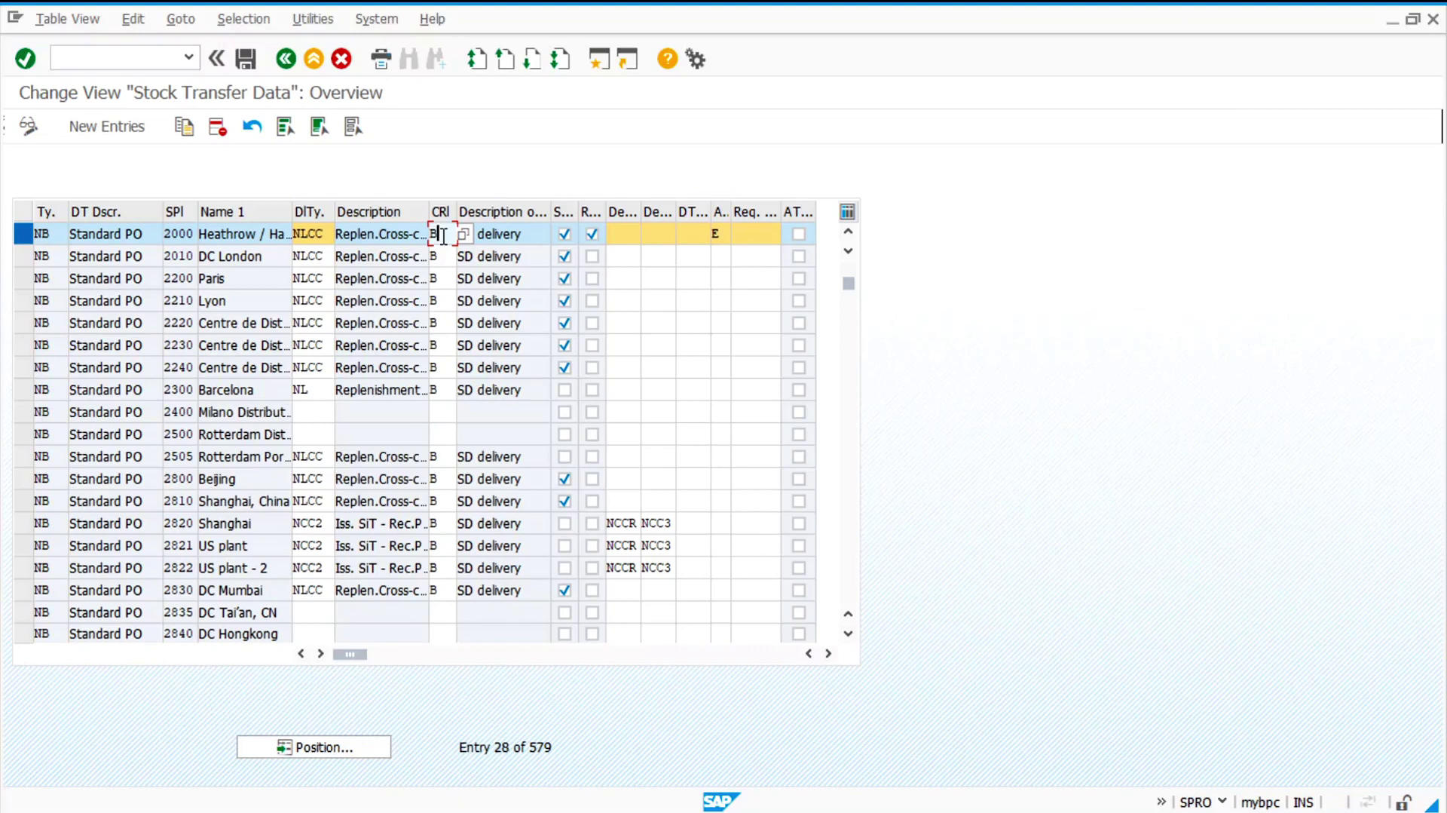
click(522, 234)
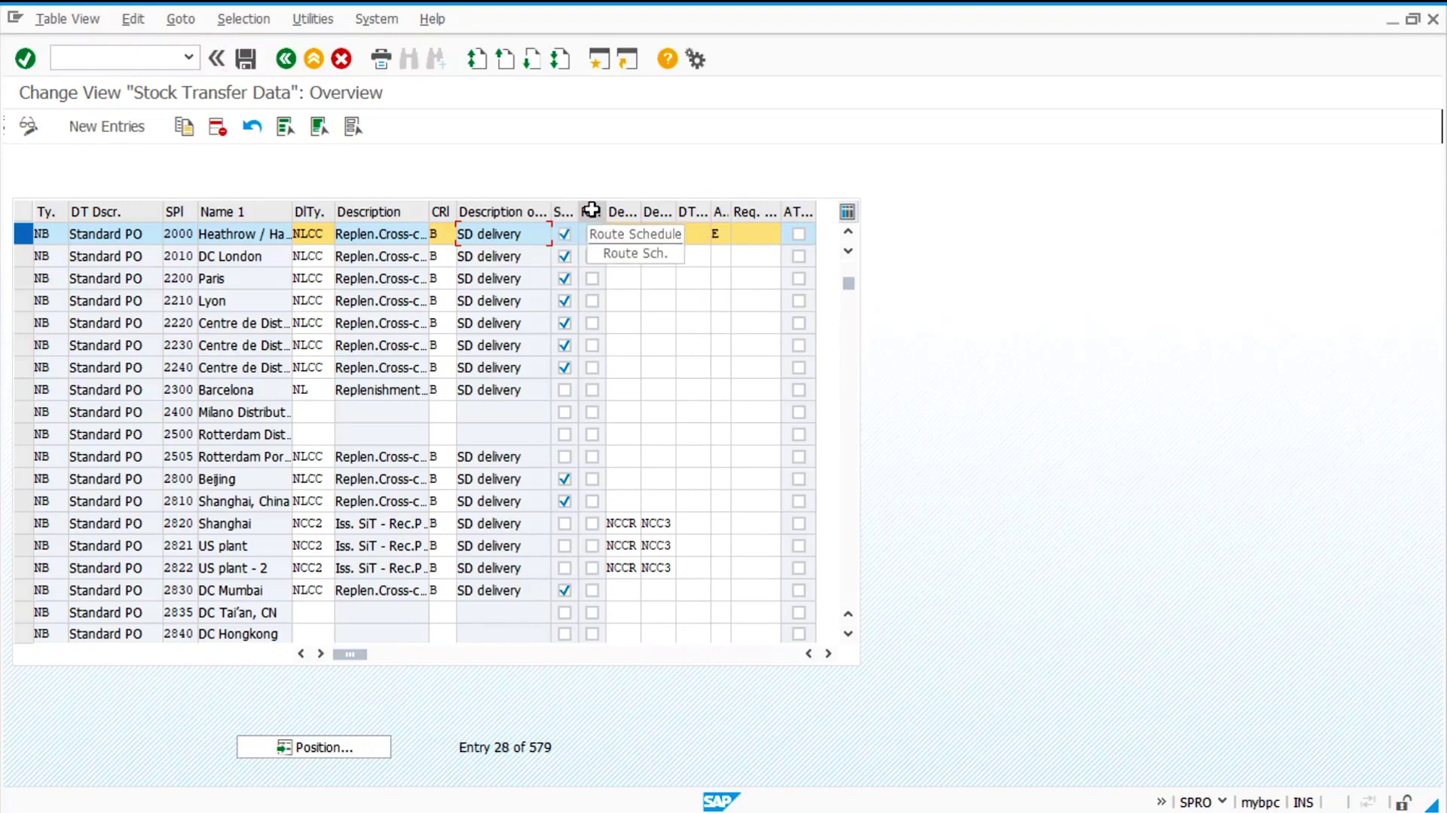
click(587, 234)
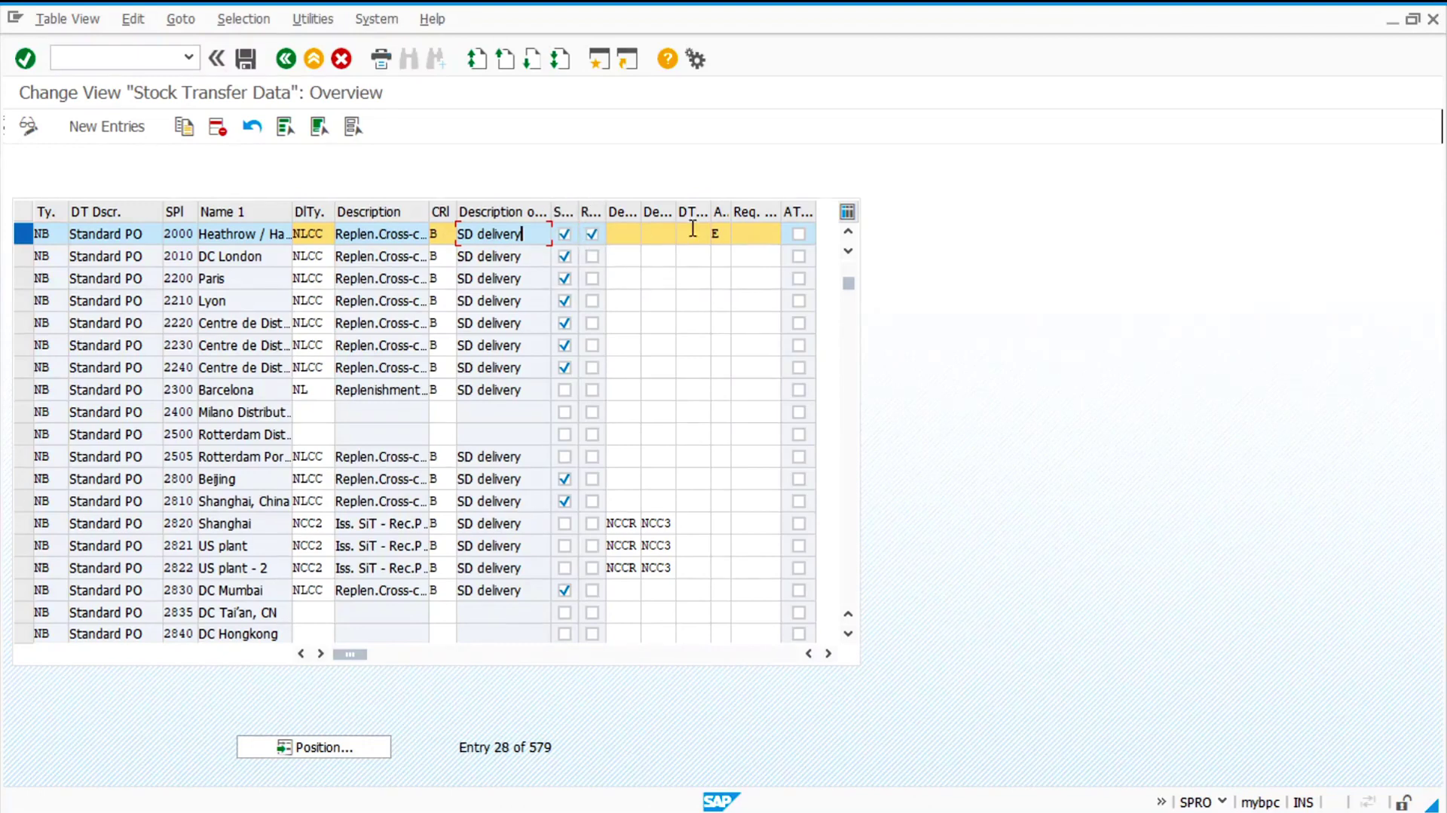
click(743, 235)
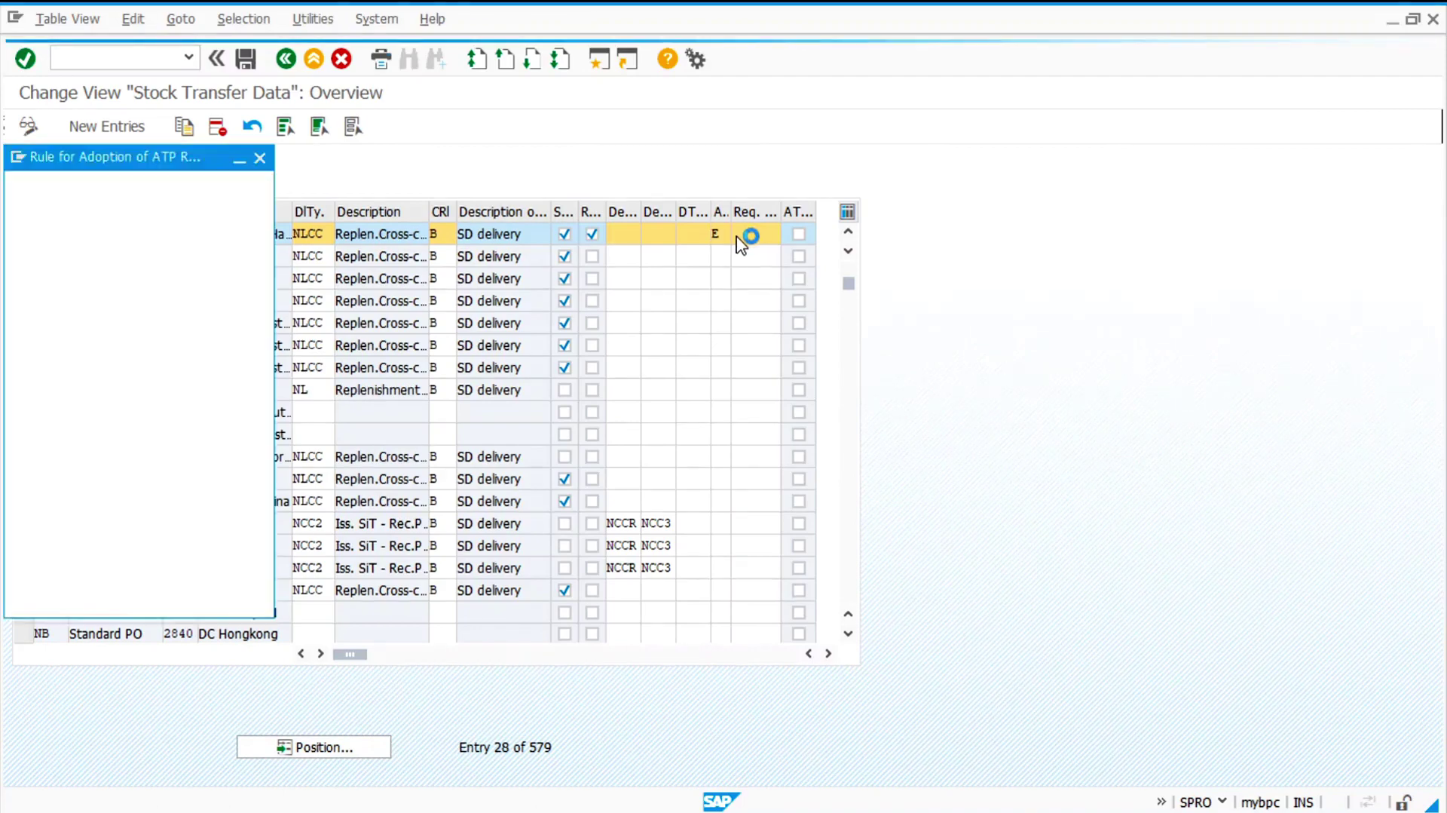
click(160, 334)
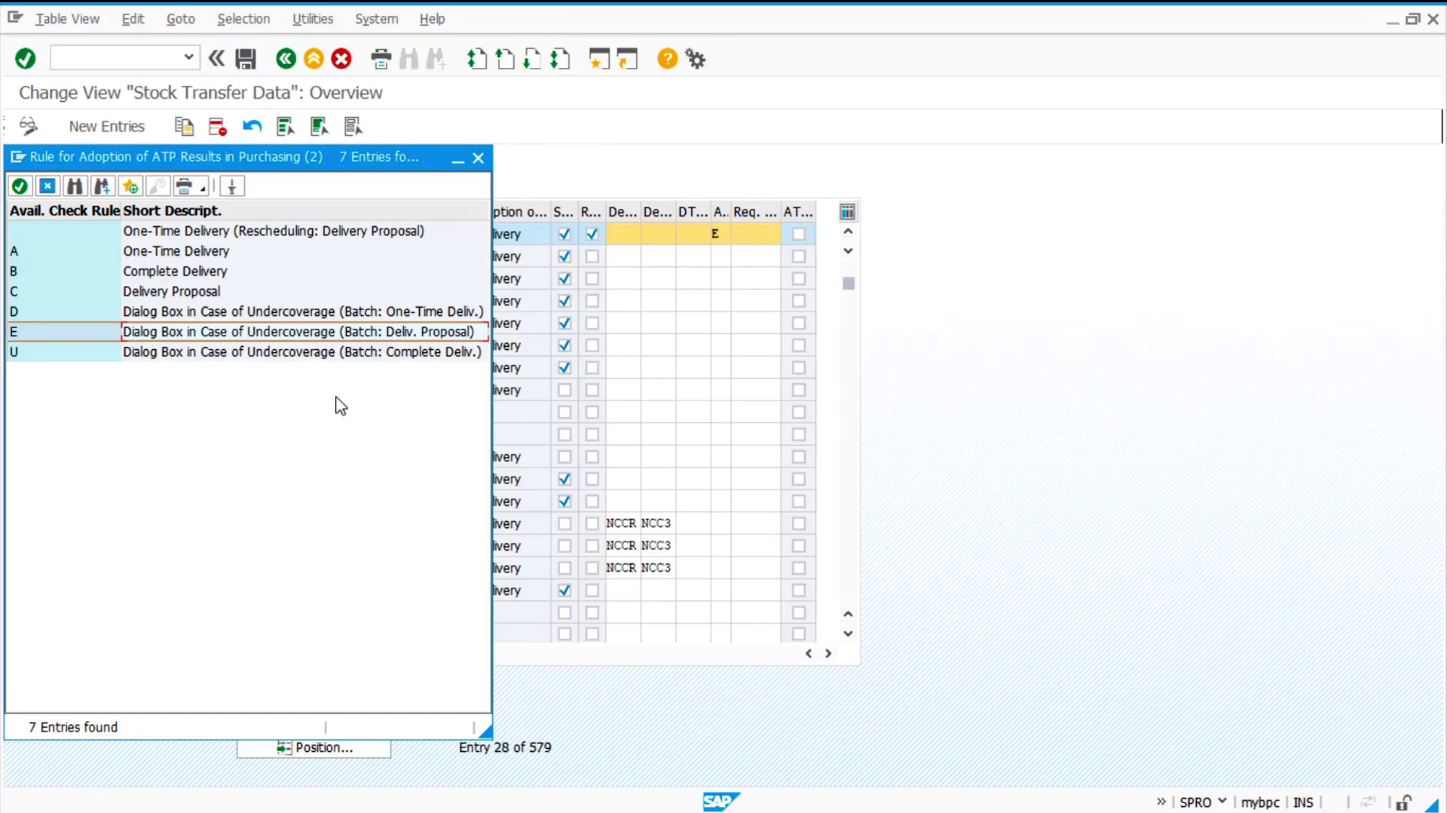
click(479, 158)
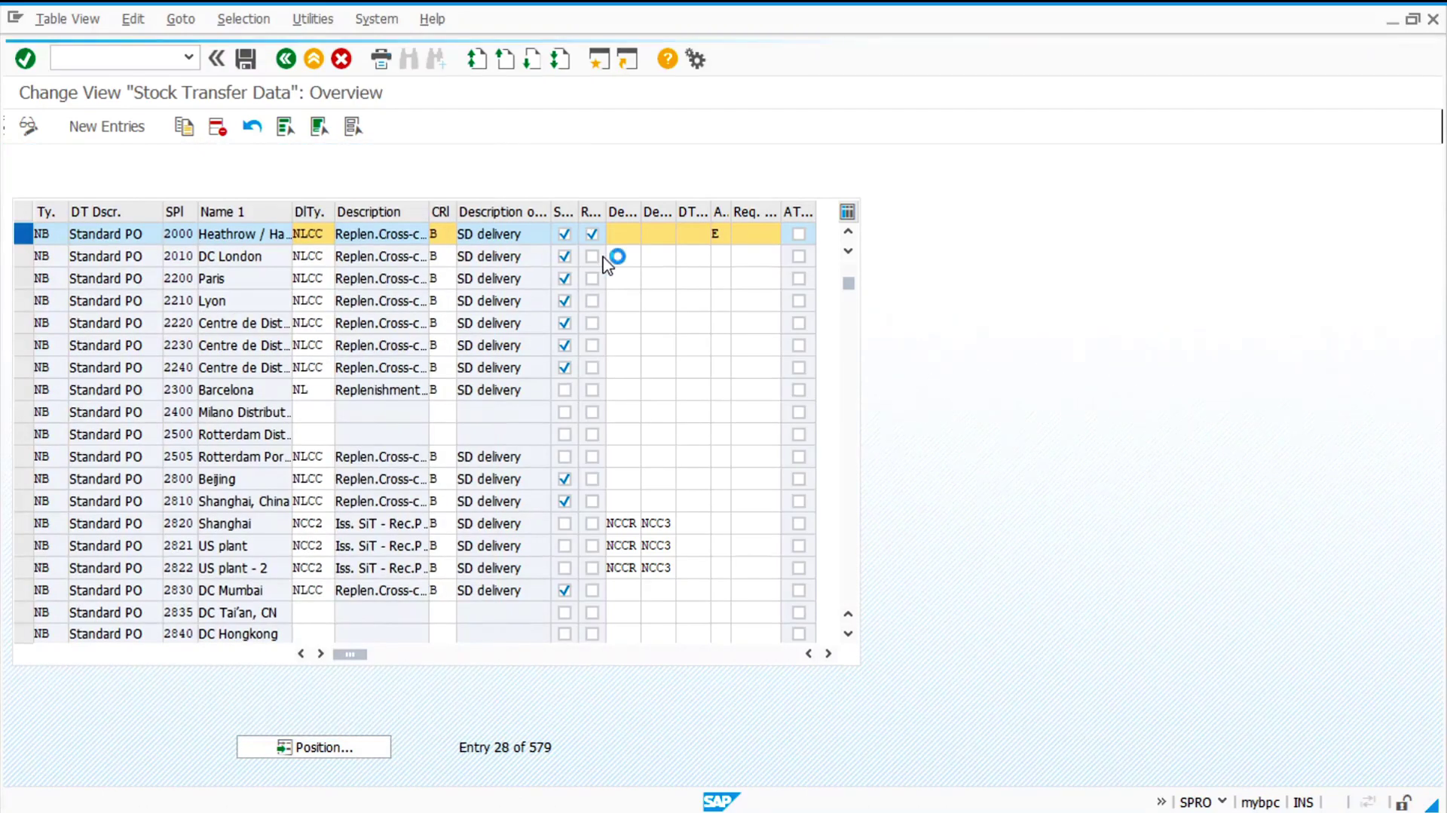
click(286, 65)
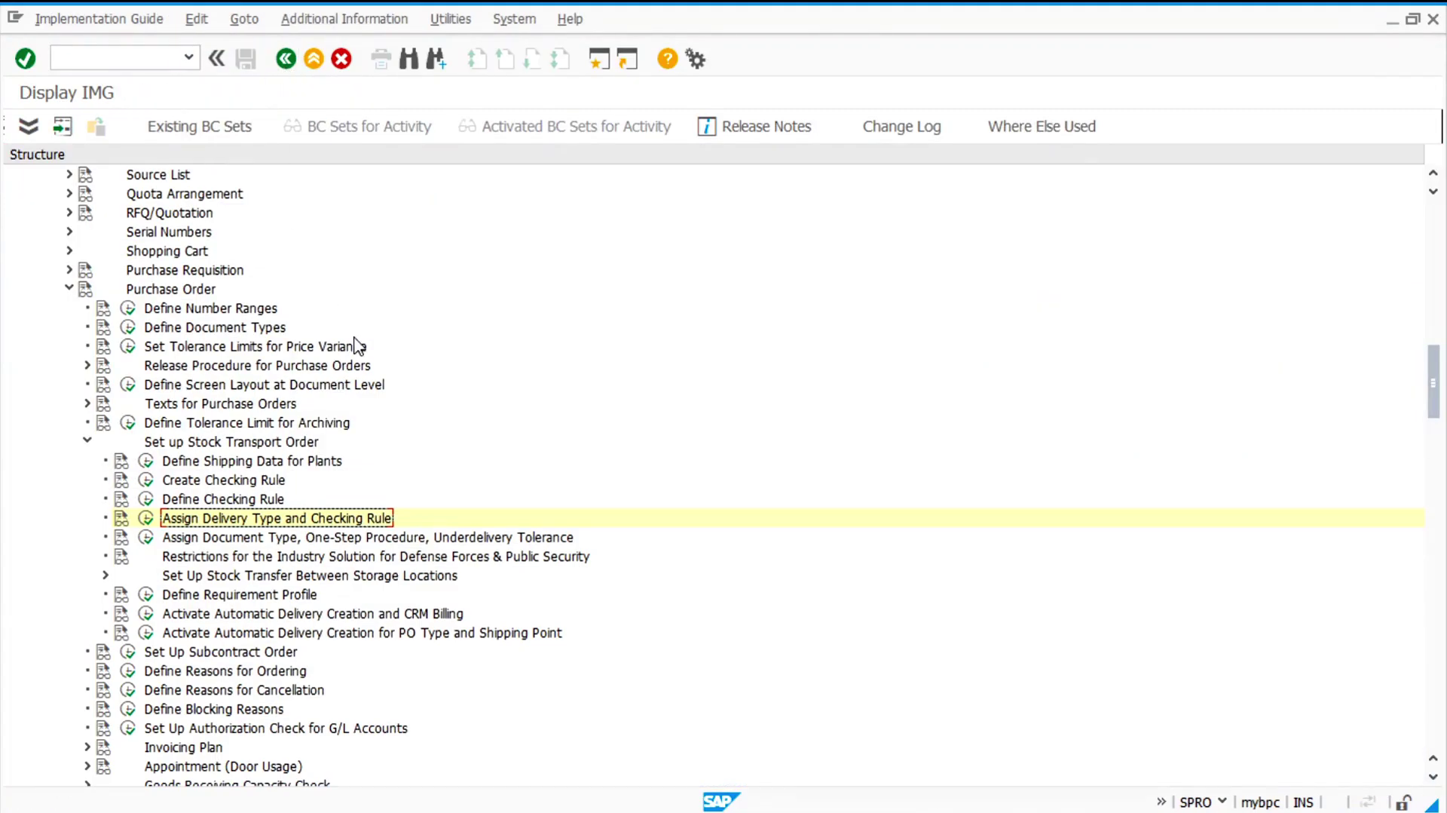
- Open Assign Shipping Points in the IMG under Logistics Execution, Shipping, Basic Shipping Functions, Shipping Point and Goods Receiving Point Determination
click(293, 539)
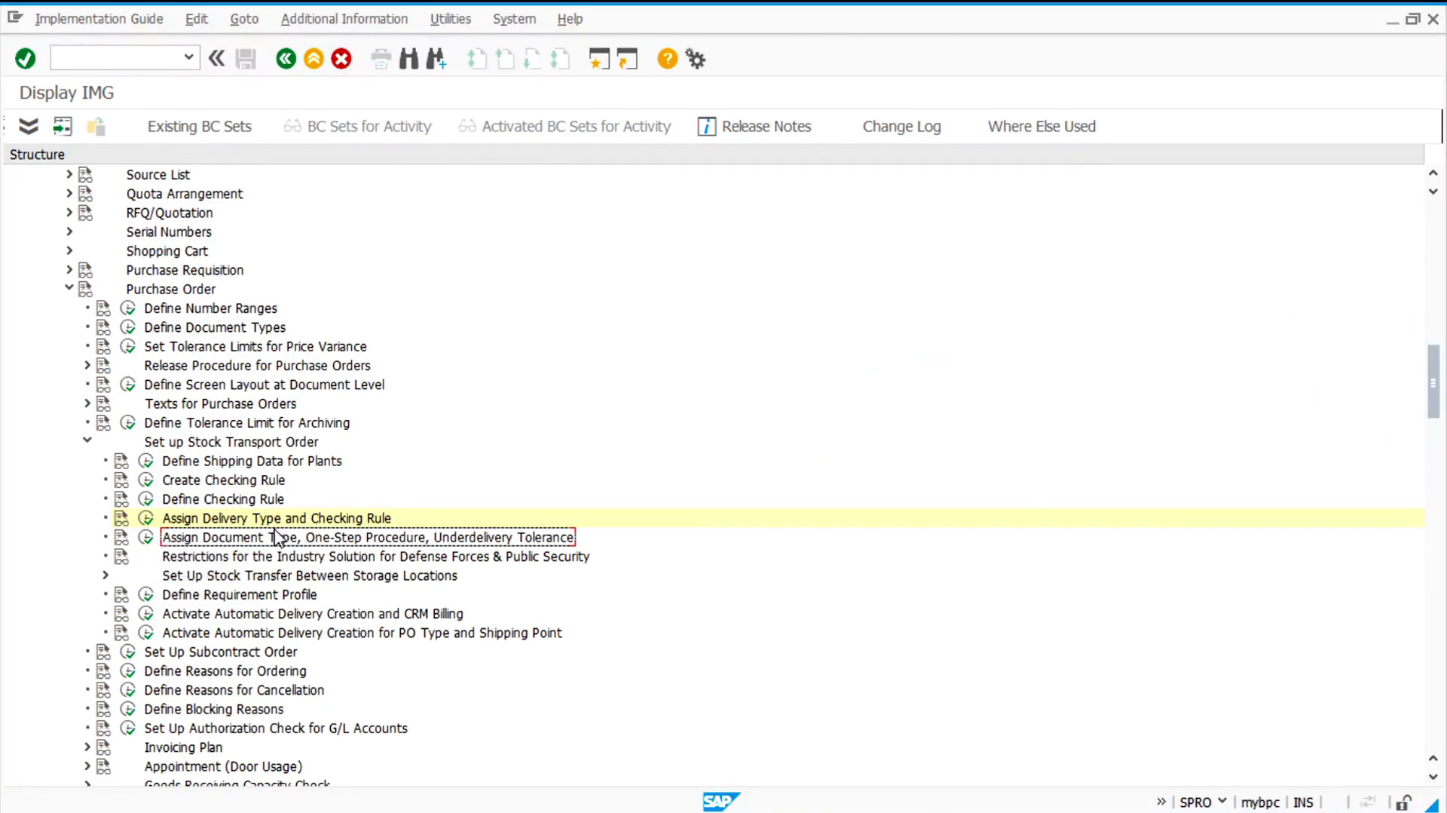
scroll(276, 537, down, 2)
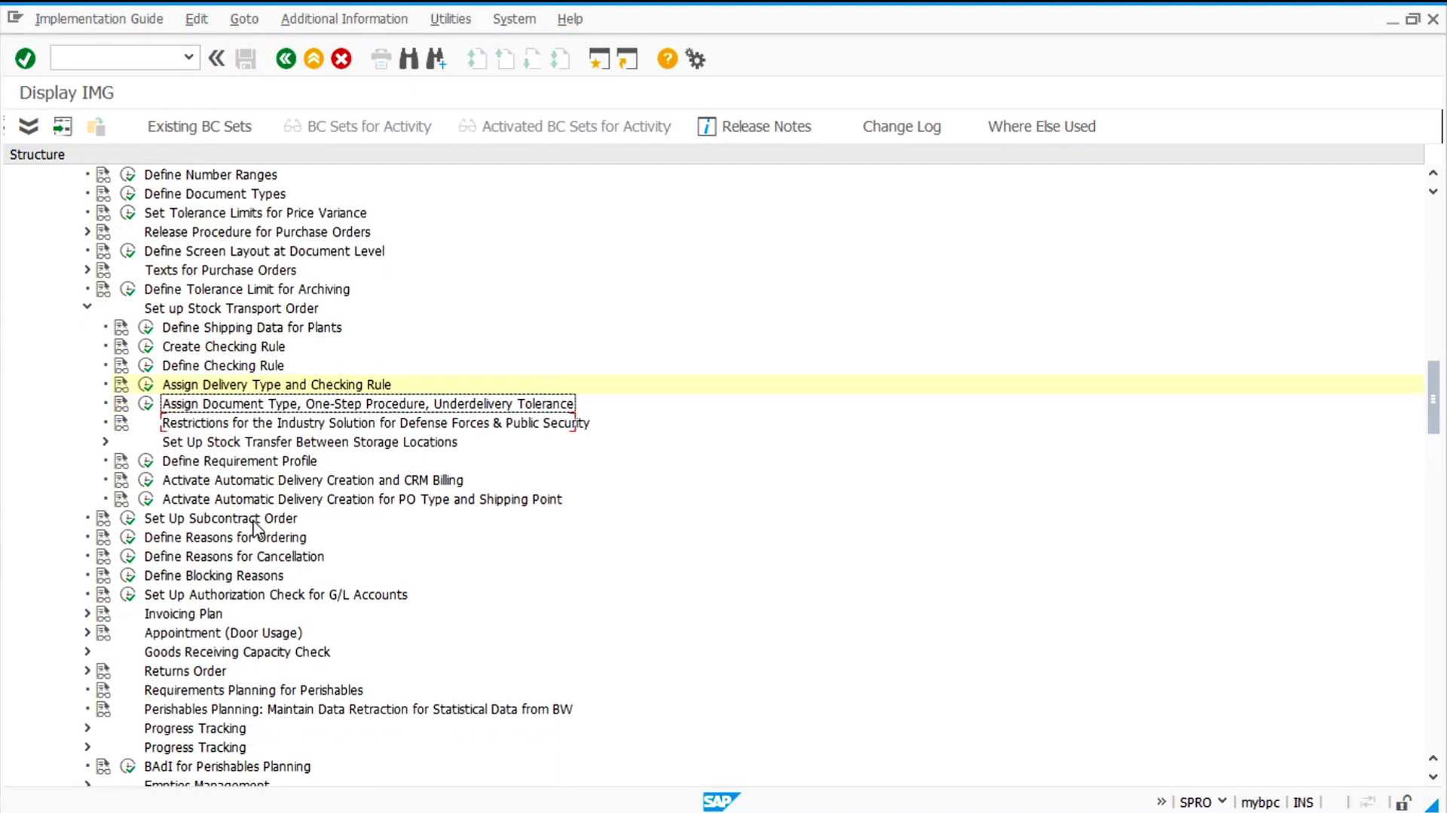
scroll(257, 530, down, 8)
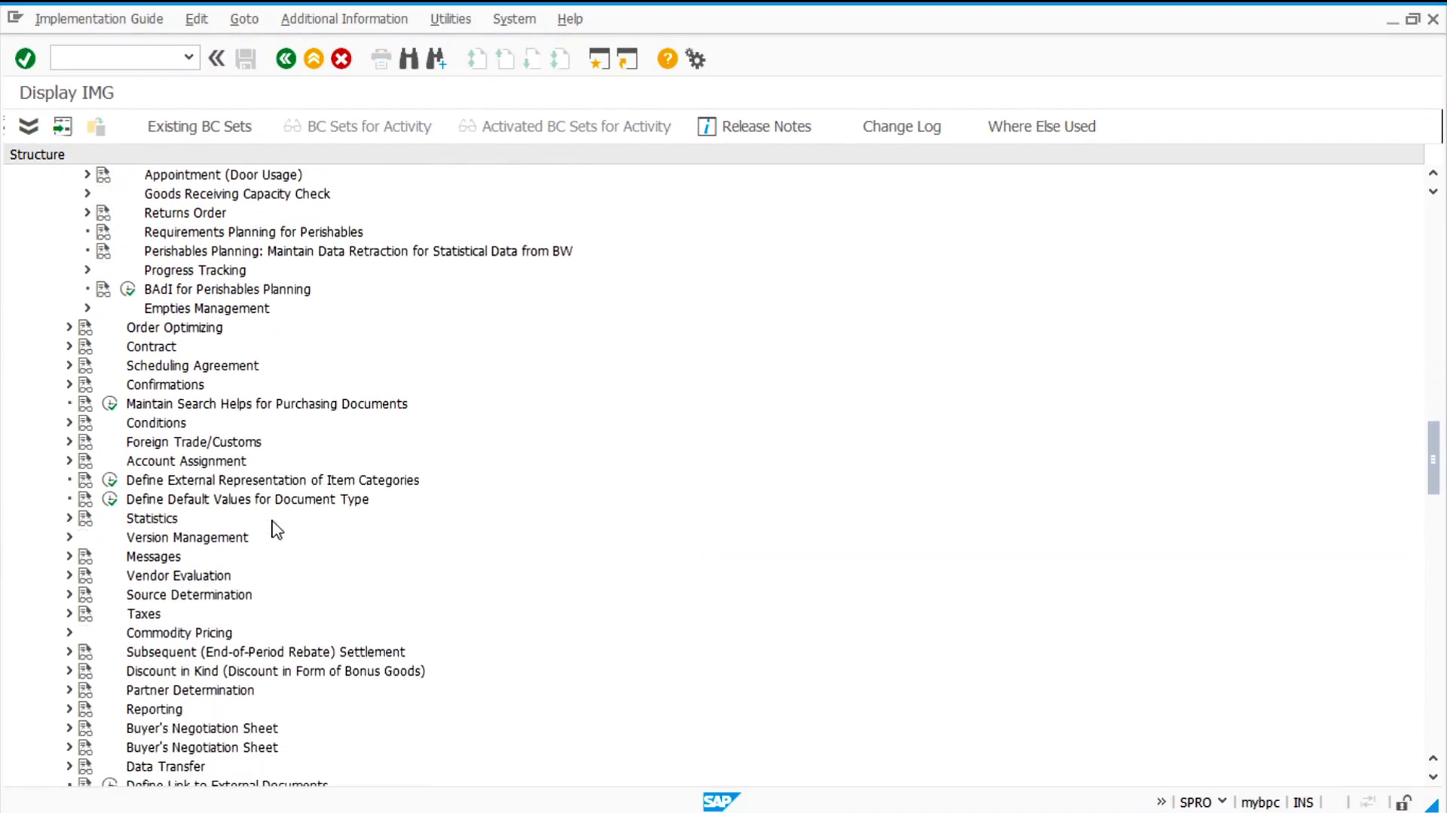
scroll(277, 530, down, 10)
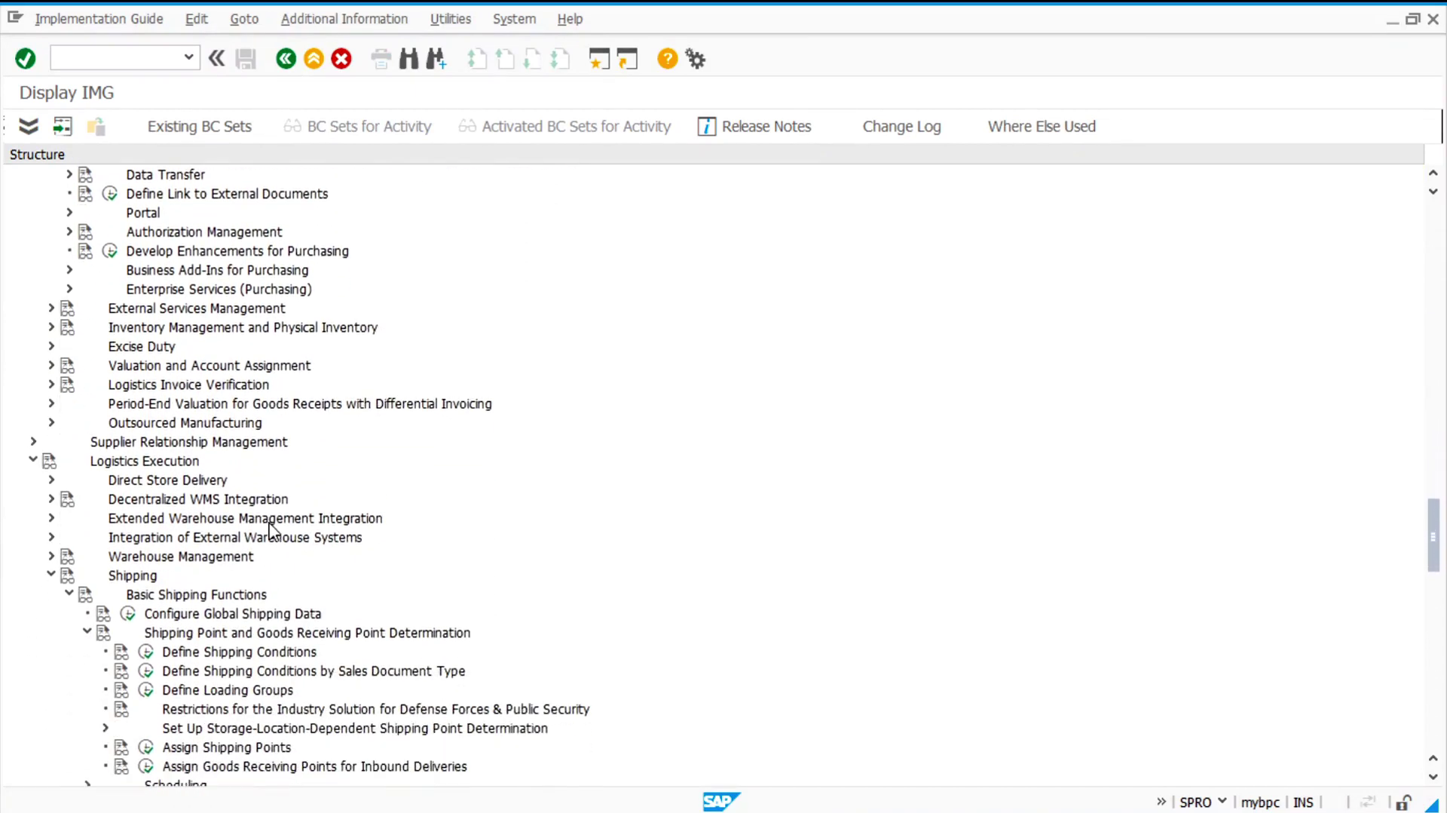
scroll(270, 531, down, 3)
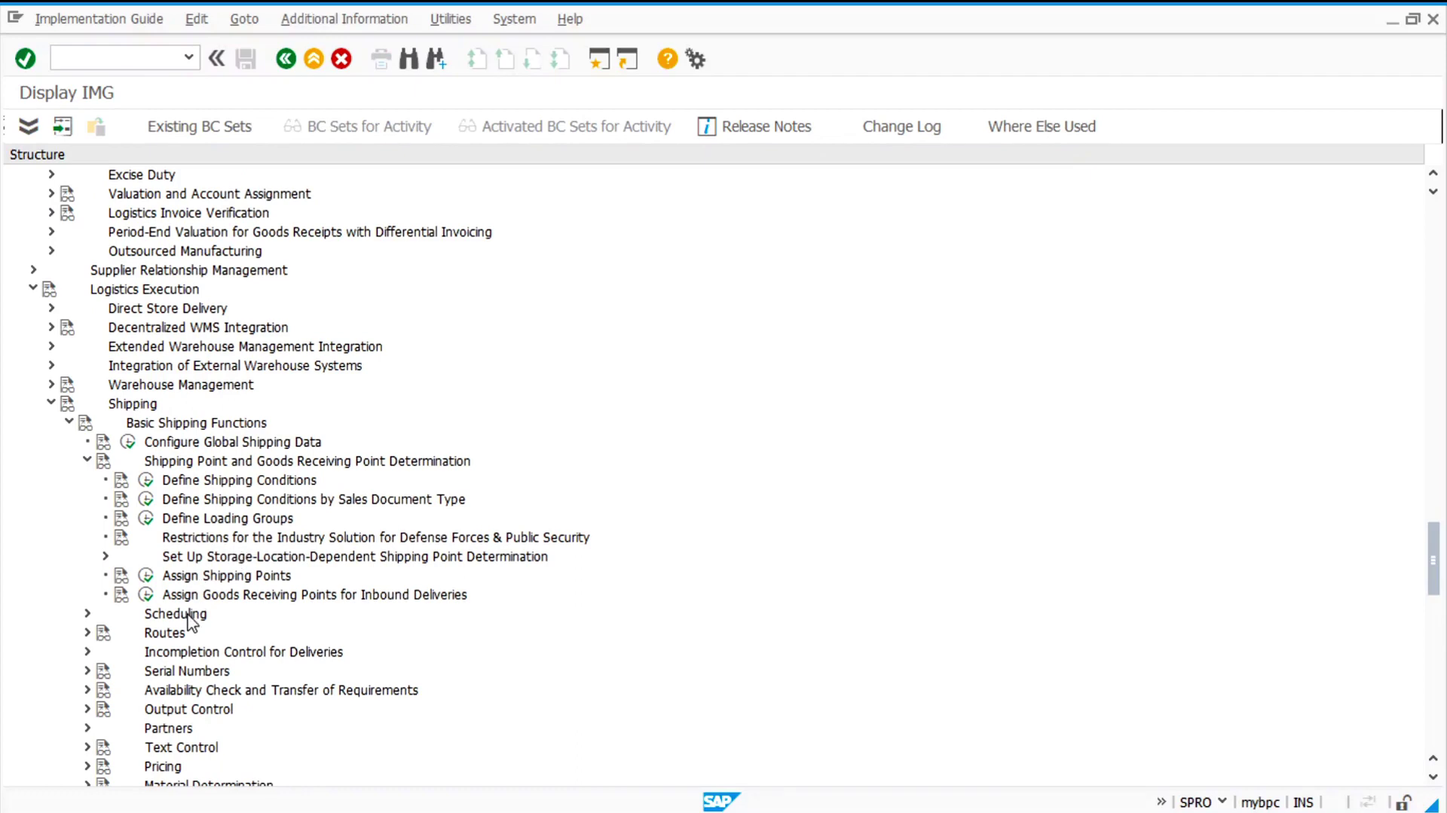
click(146, 579)
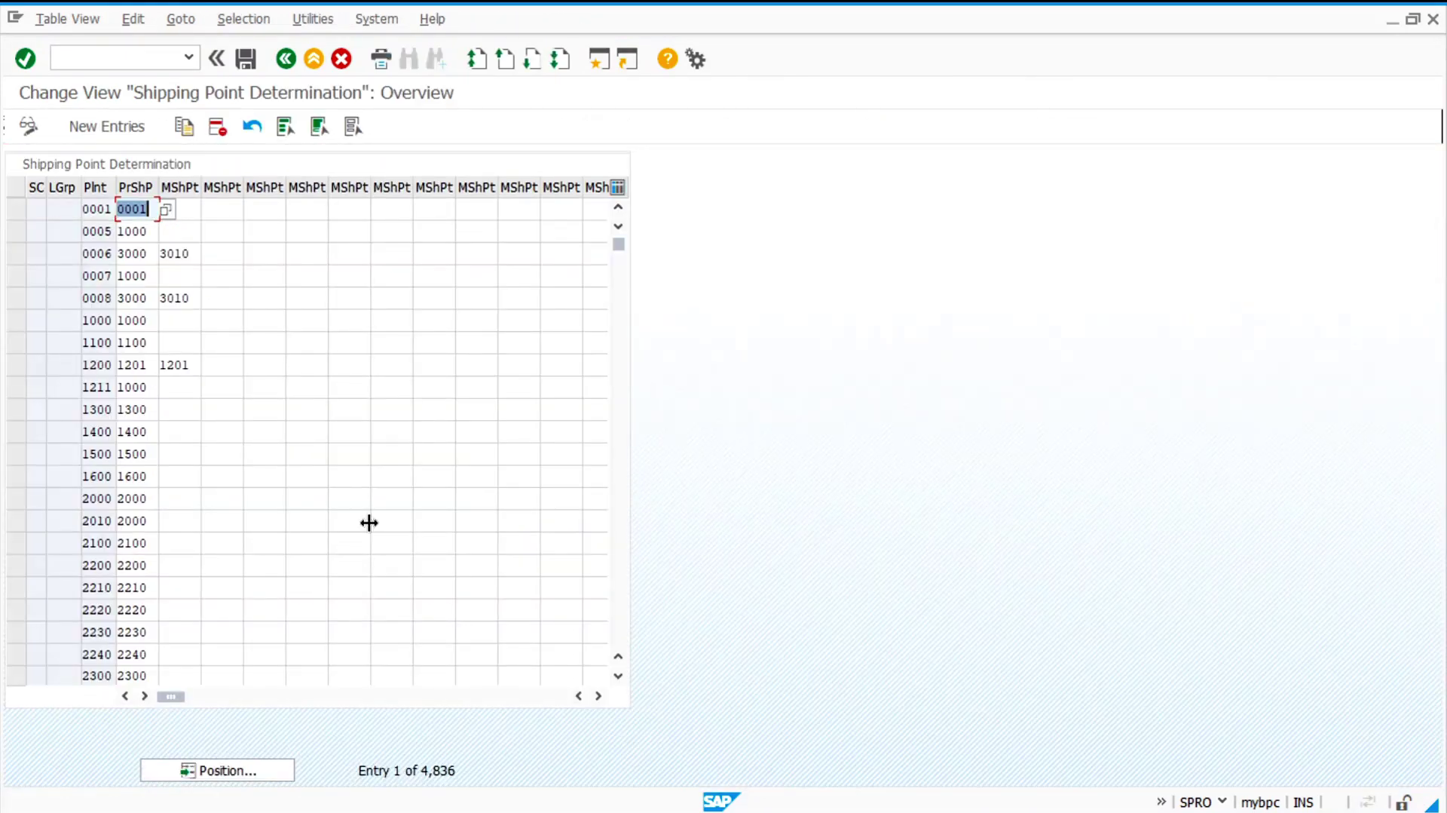
- Check the shipping point proposed for shipping condition 02, loading group 0001 and plant 2000, and return to the IMG structure
click(256, 773)
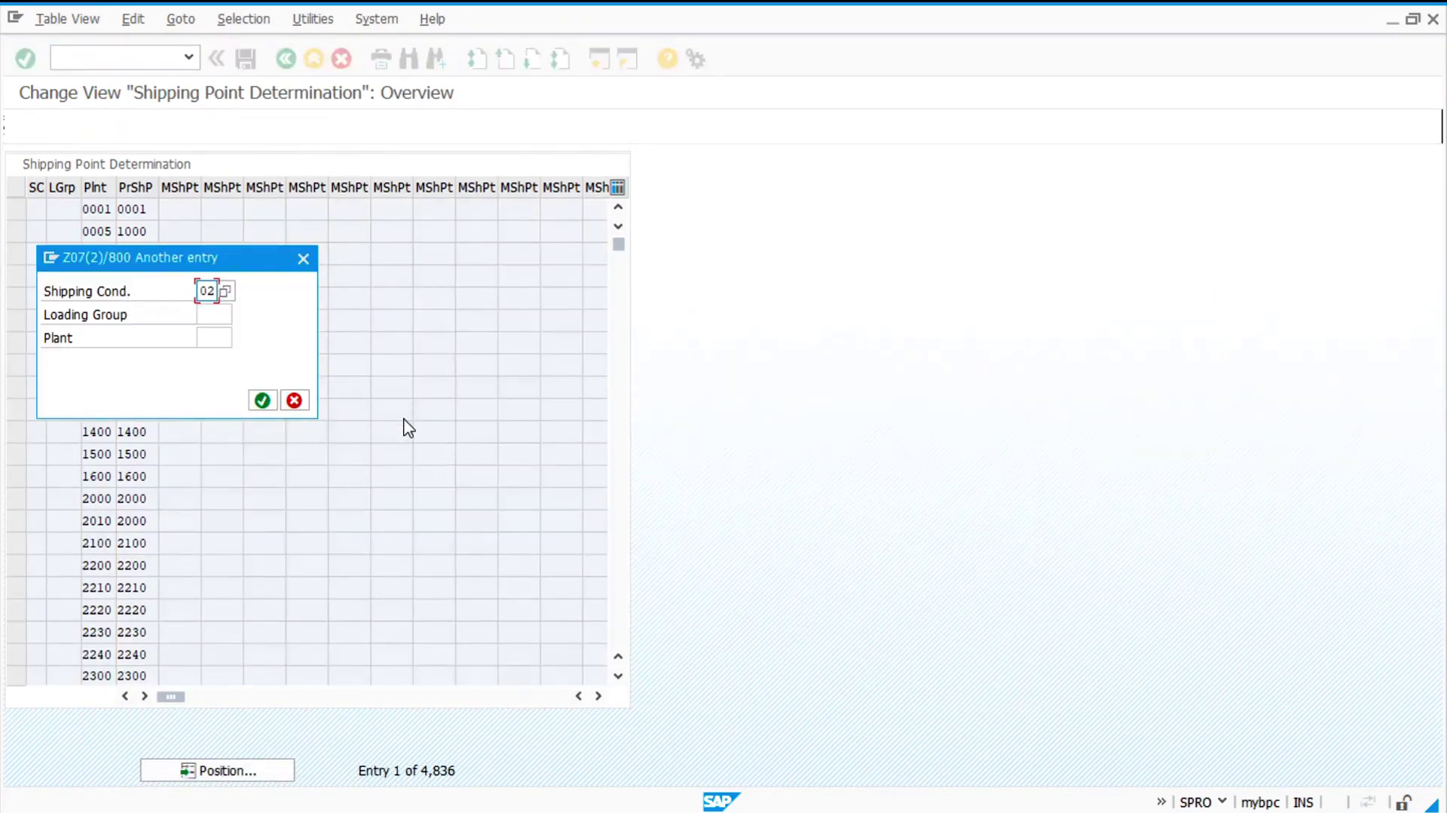
text(02)
key(Tab)
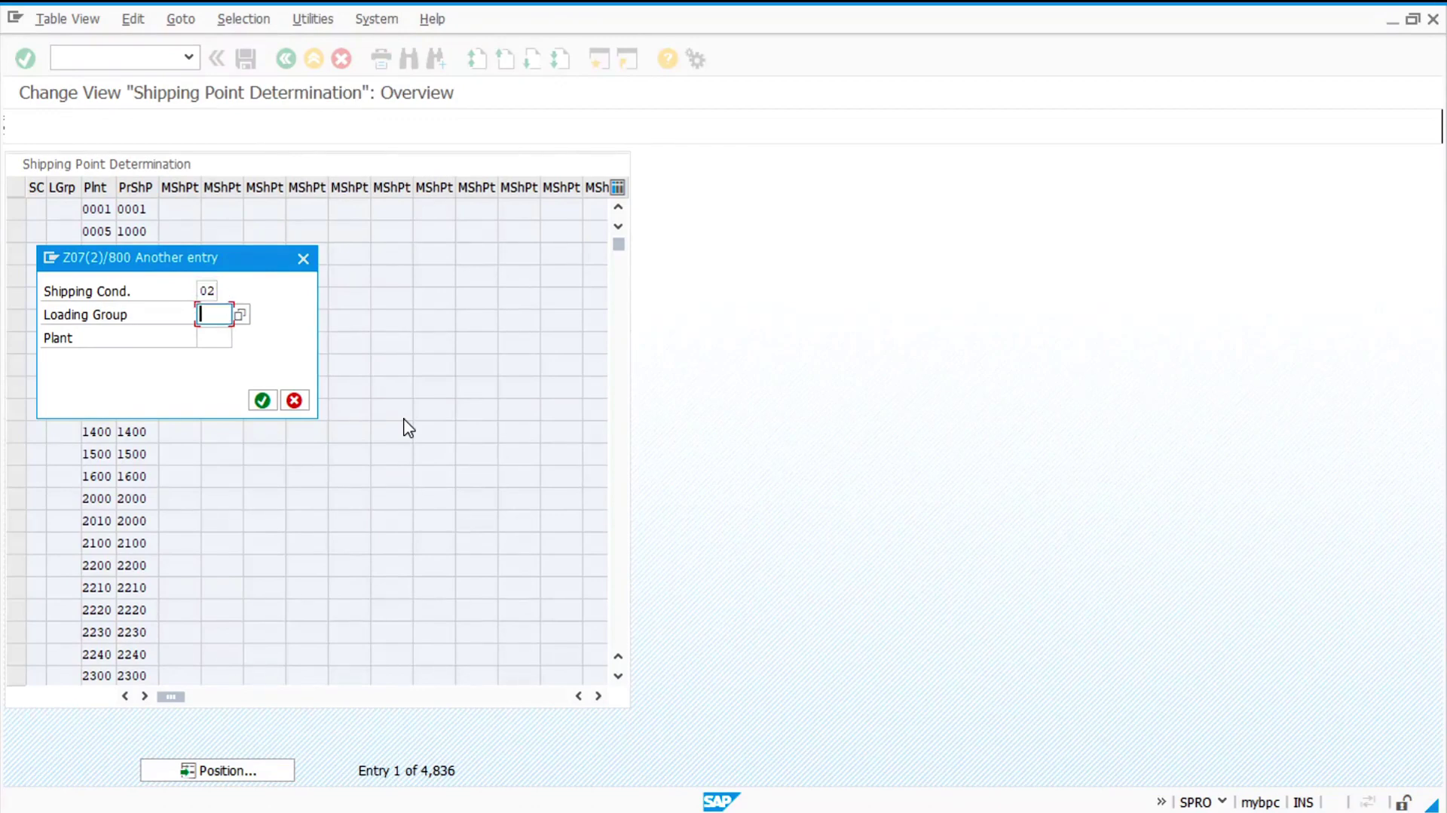
text(0001)
key(Tab)
text(2000)
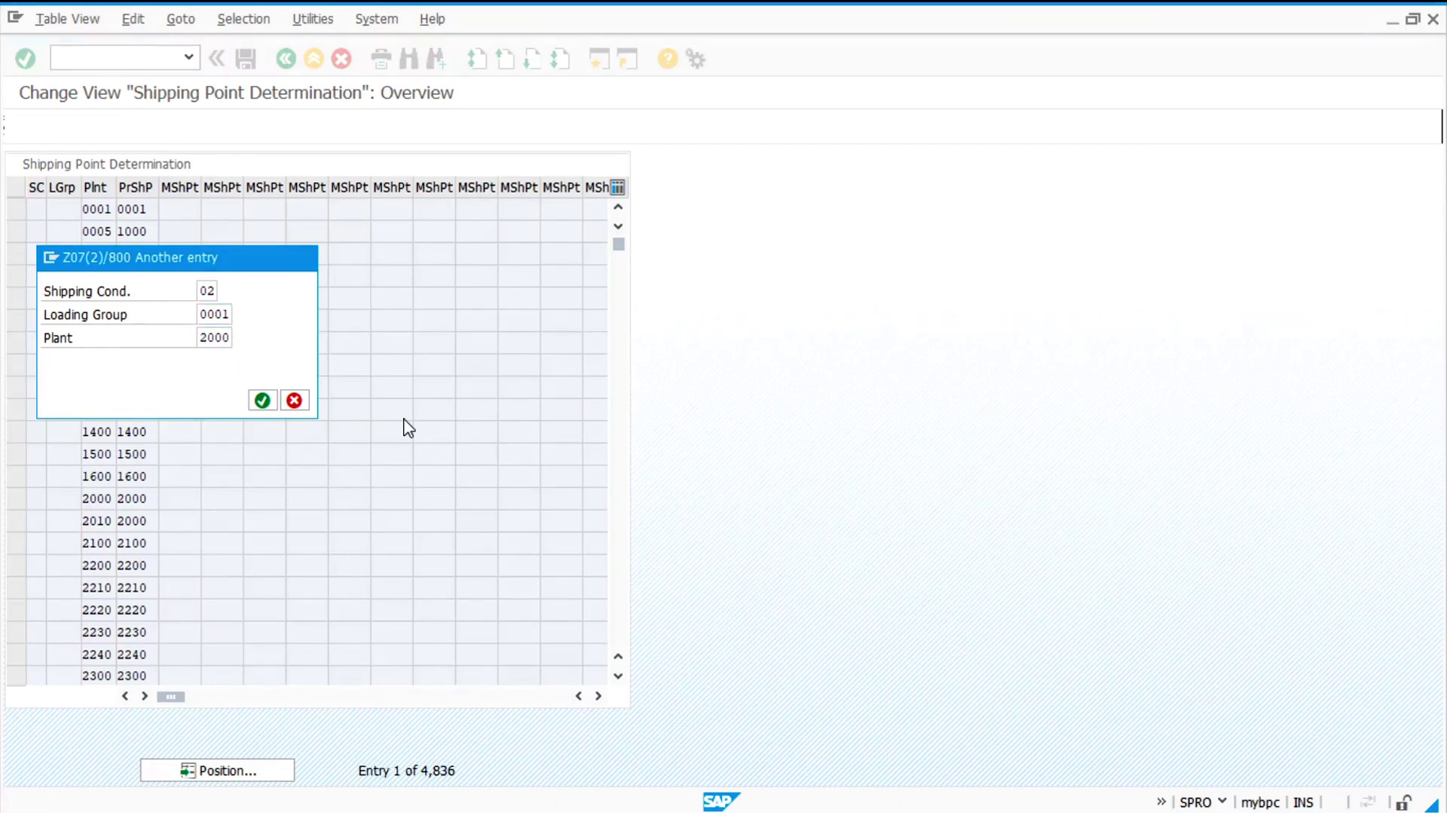
key(Return)
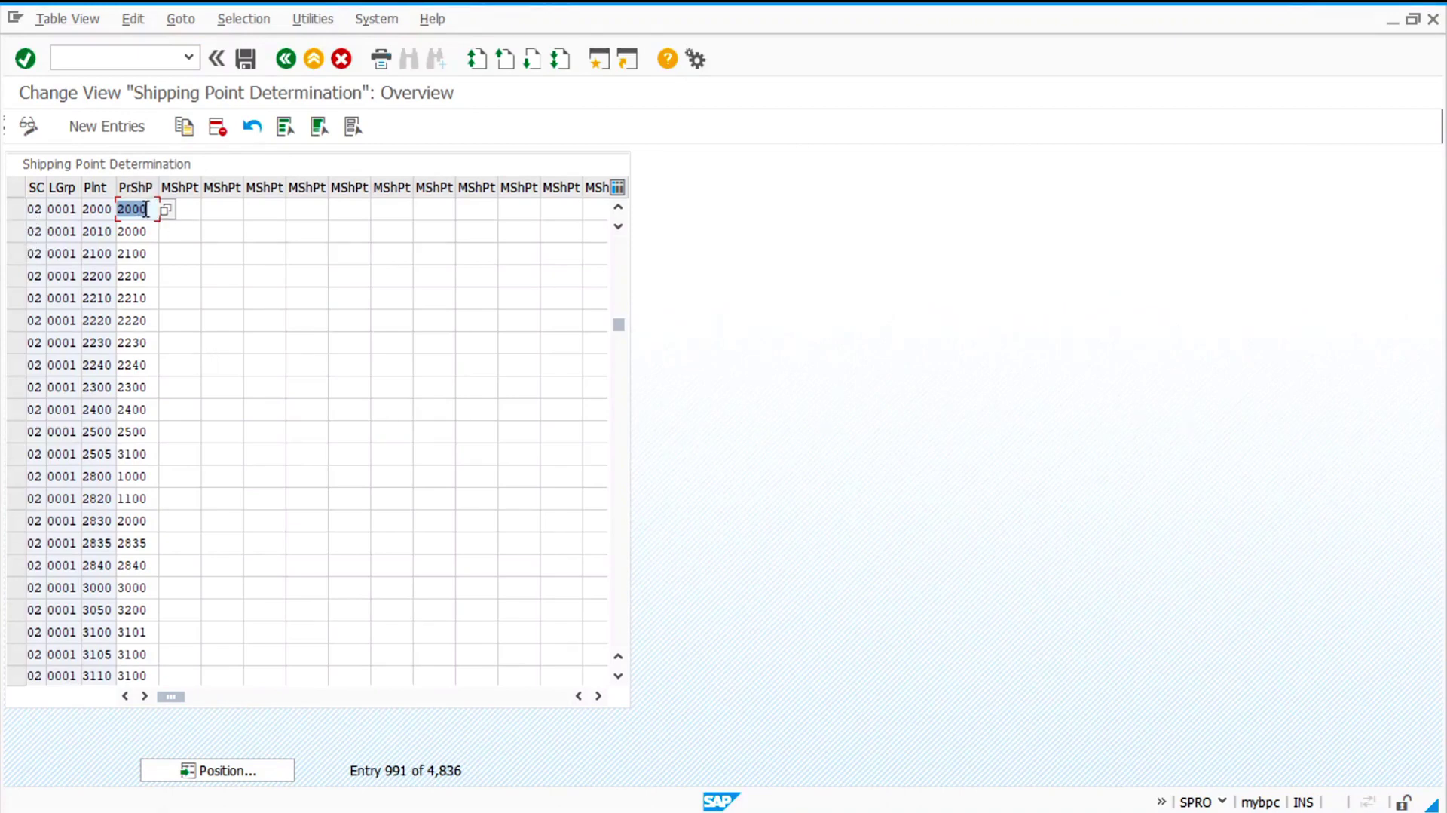
click(148, 211)
click(290, 62)
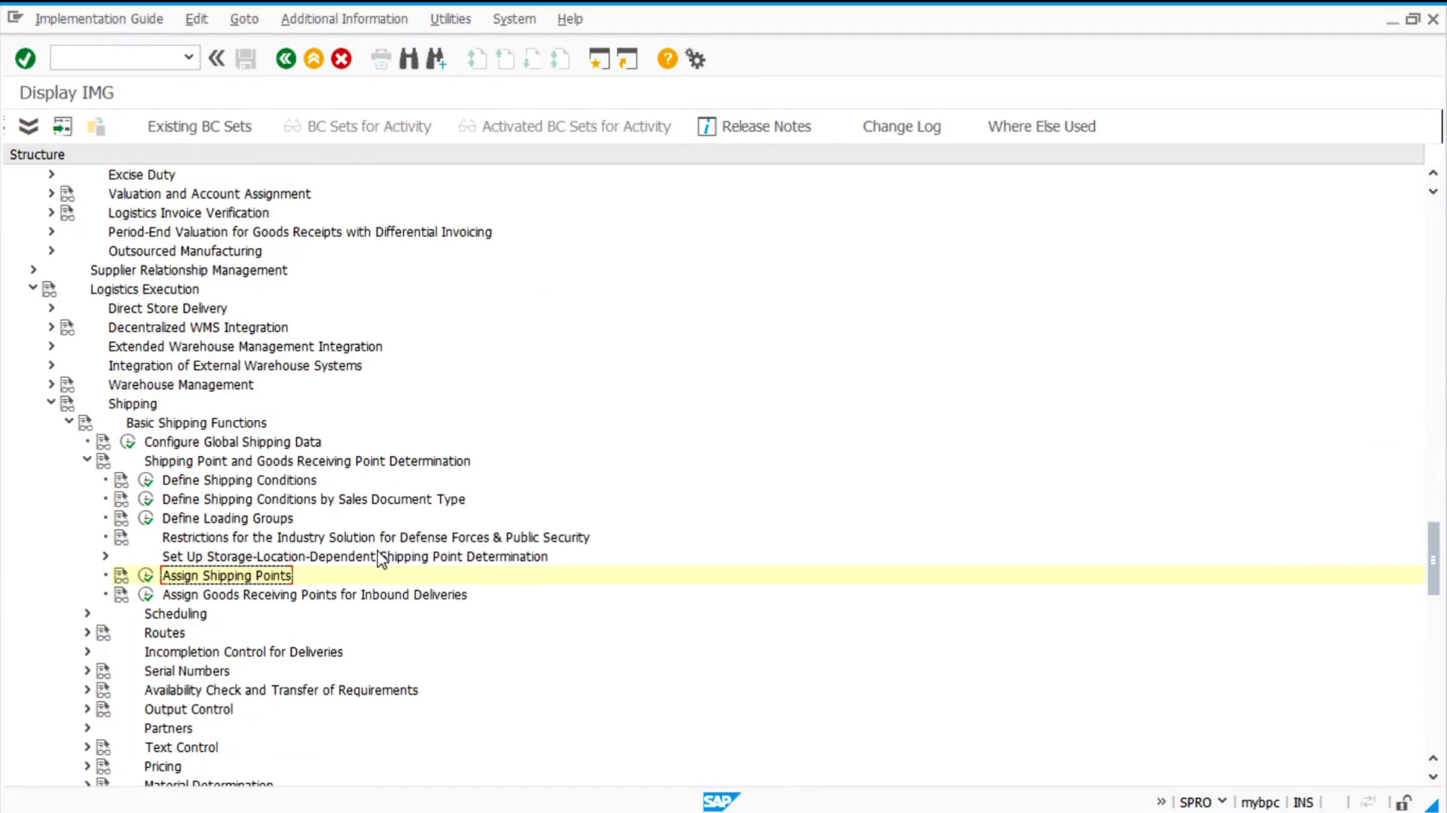
- Open the Define shipping point activity in the IMG under Enterprise Structure, Definition, Logistics Execution
key(Page_Up)
key(Page_Up)
key(Page_Up)
key(Page_Up)
key(Page_Up)
key(Page_Up)
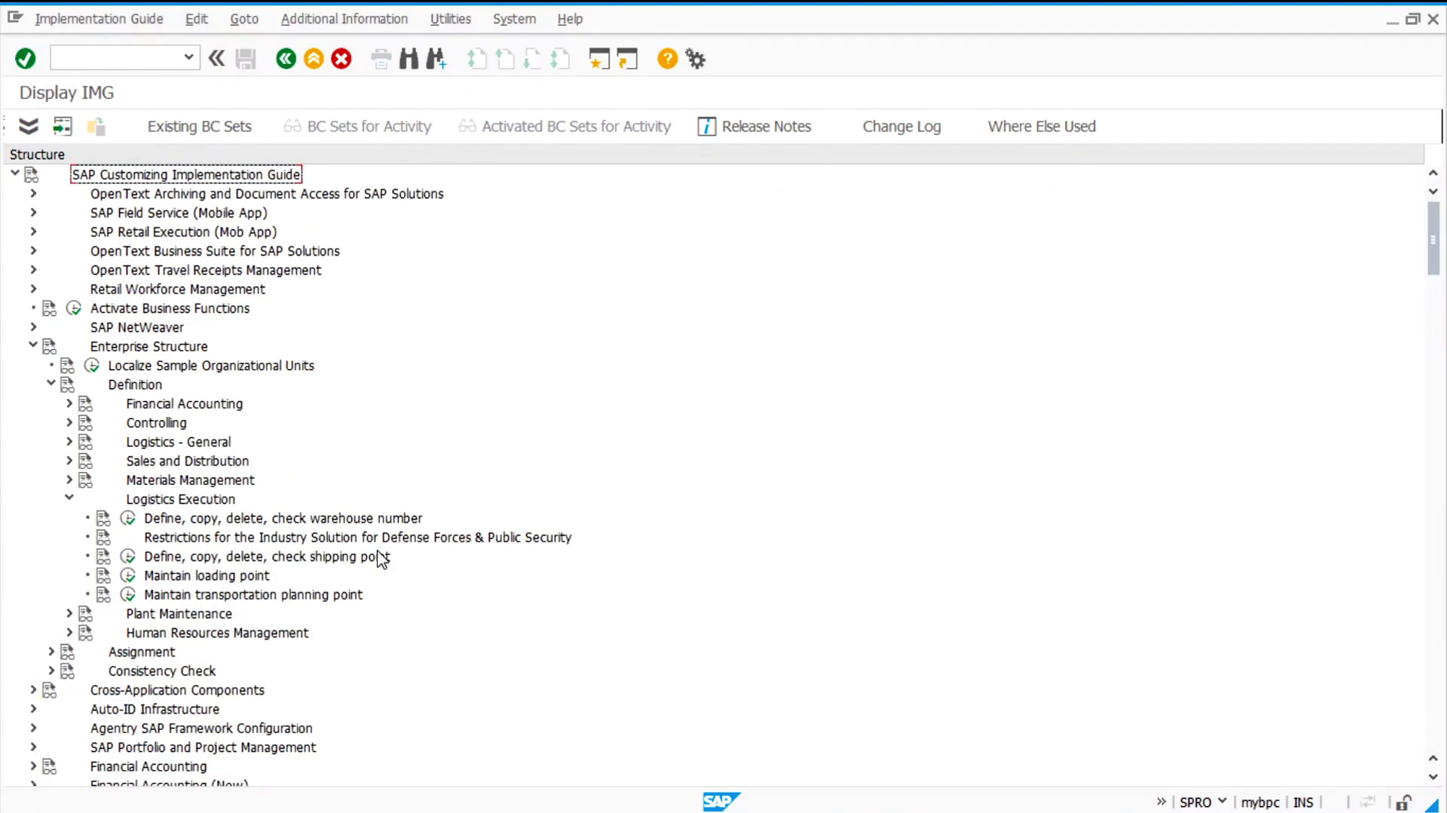
scroll(140, 581, down, 1)
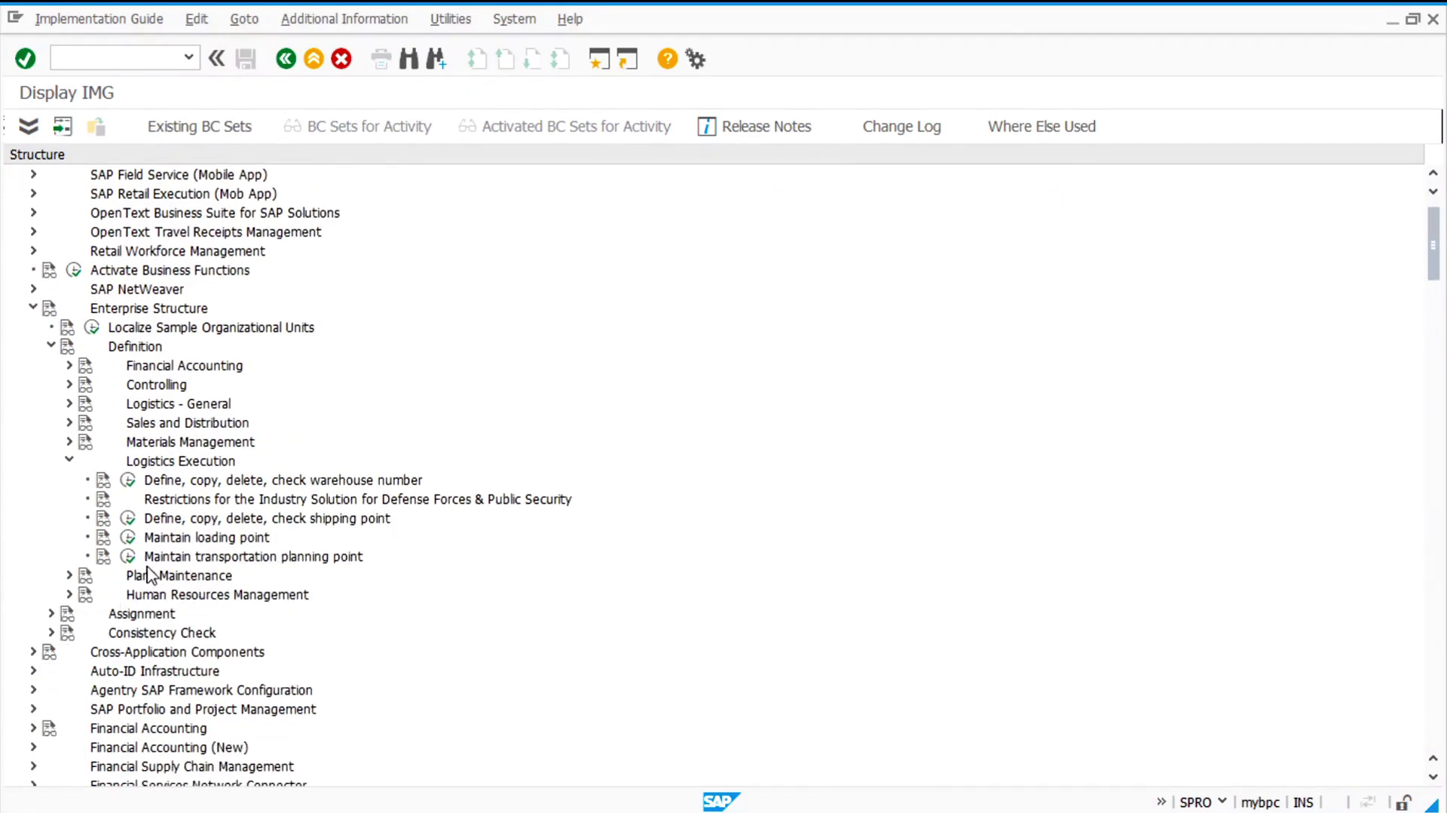
click(128, 518)
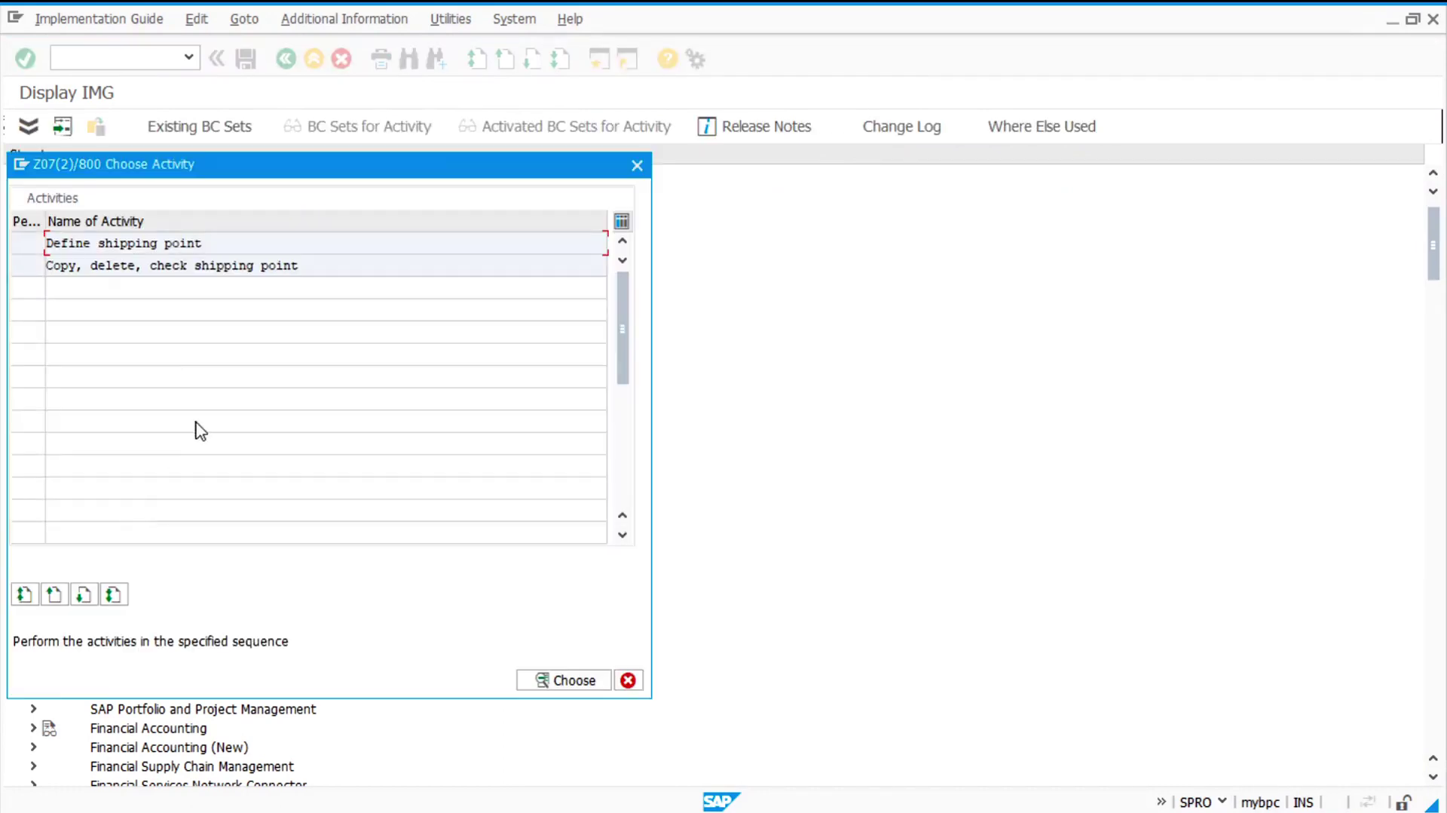
double_click(184, 243)
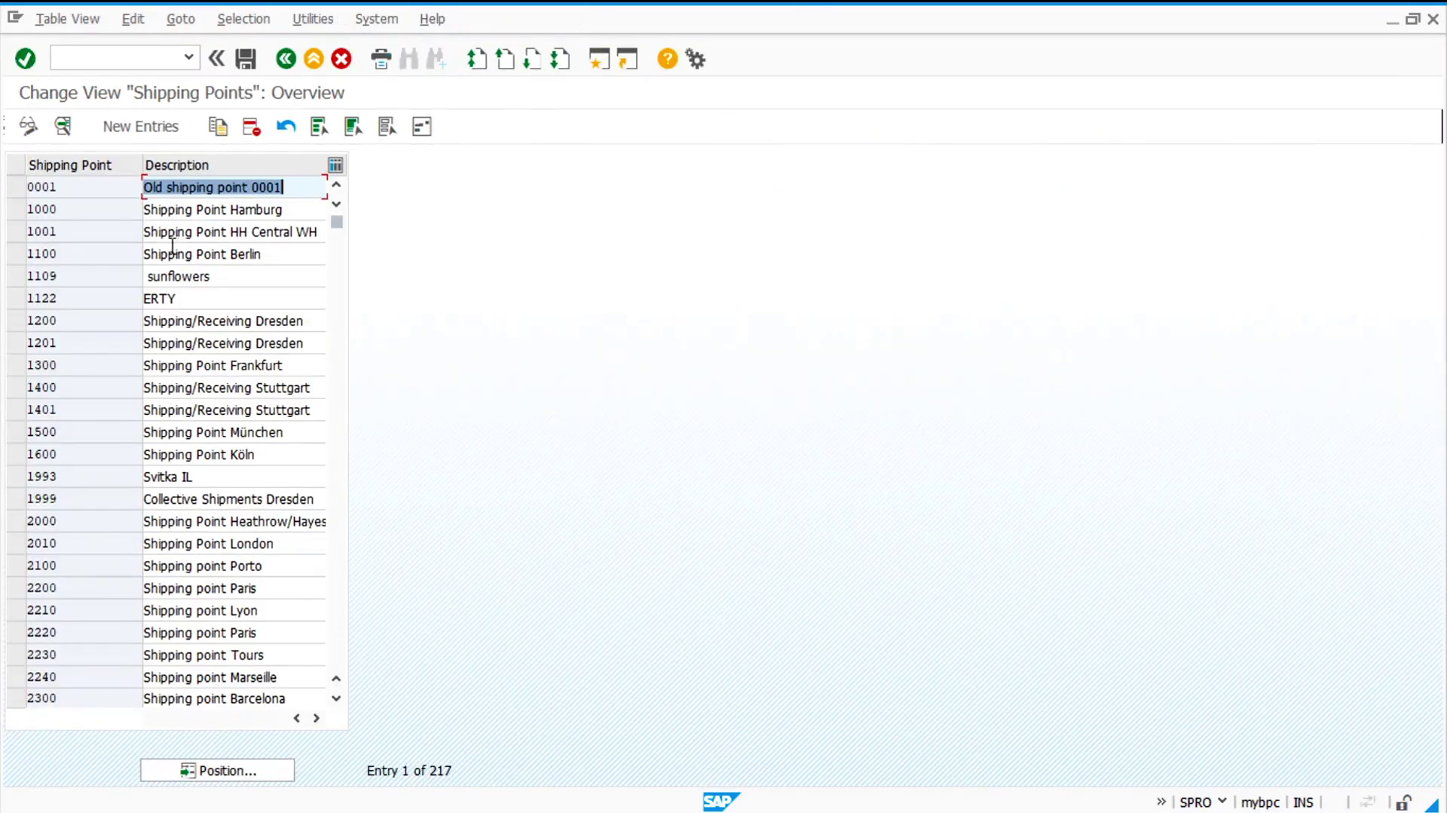
- Check the pick/pack time of shipping point 2000 Heathrow/Hayes and return to the IMG structure
double_click(77, 526)
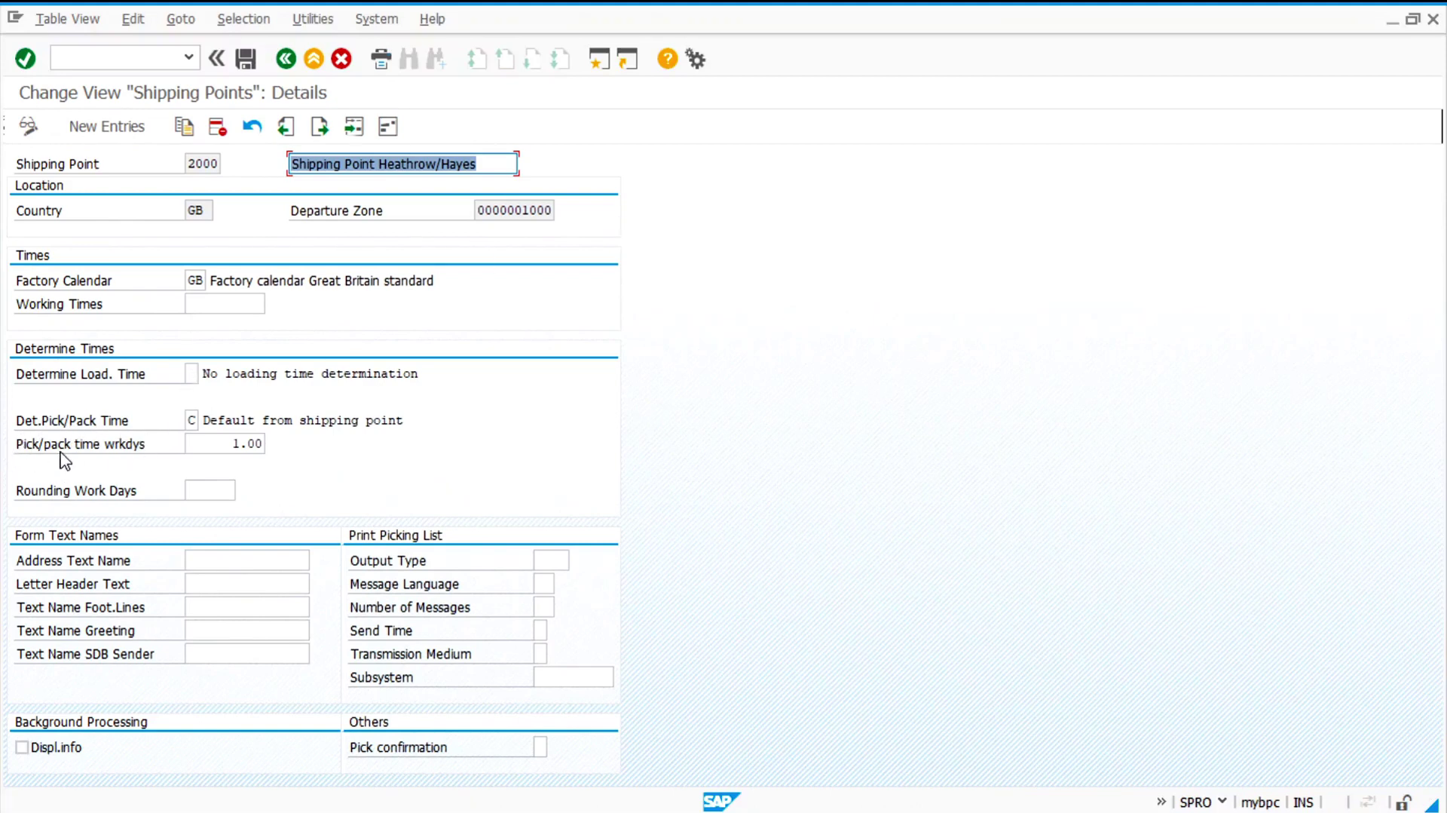
drag(214, 445, 152, 448)
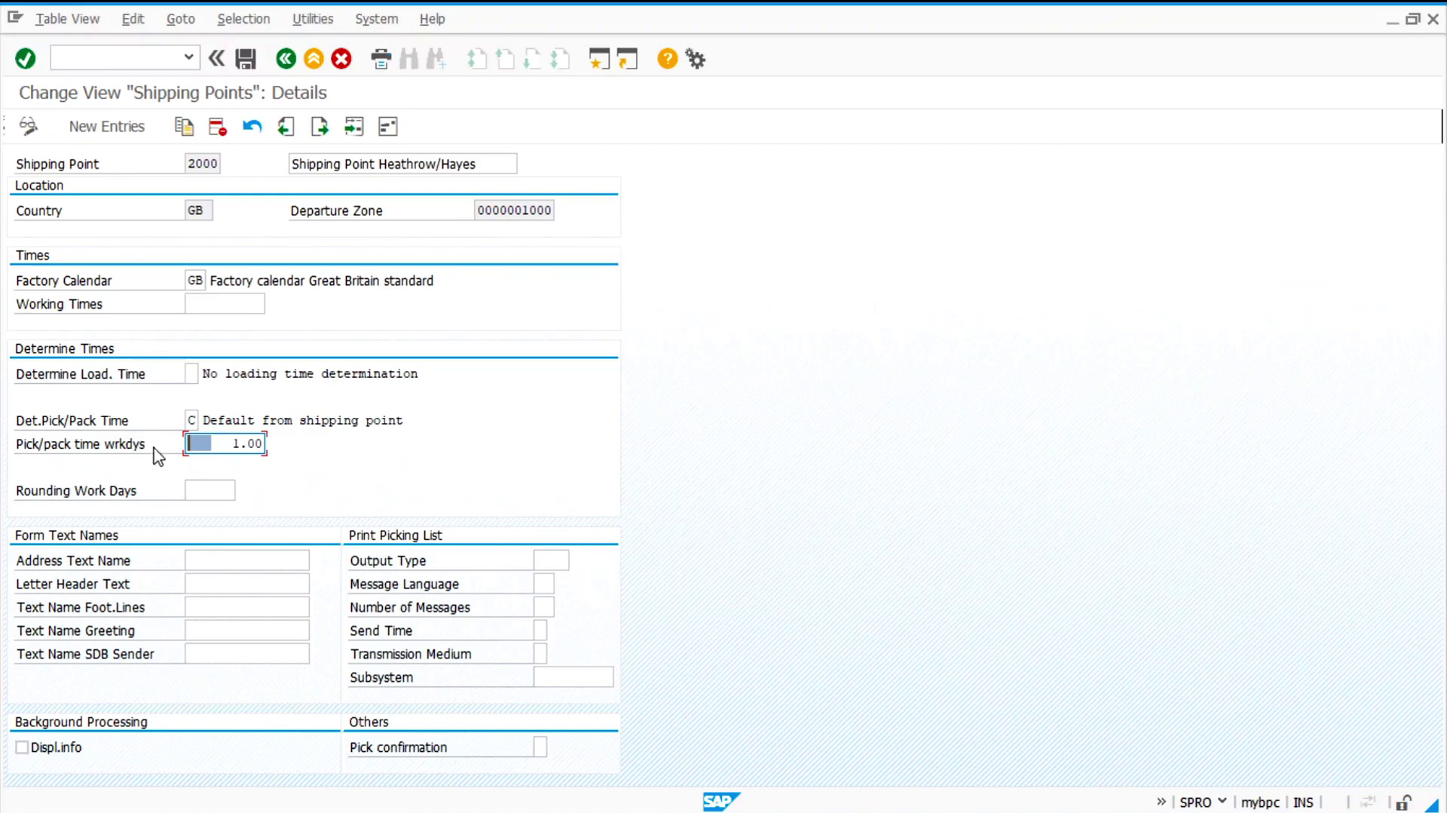
click(287, 61)
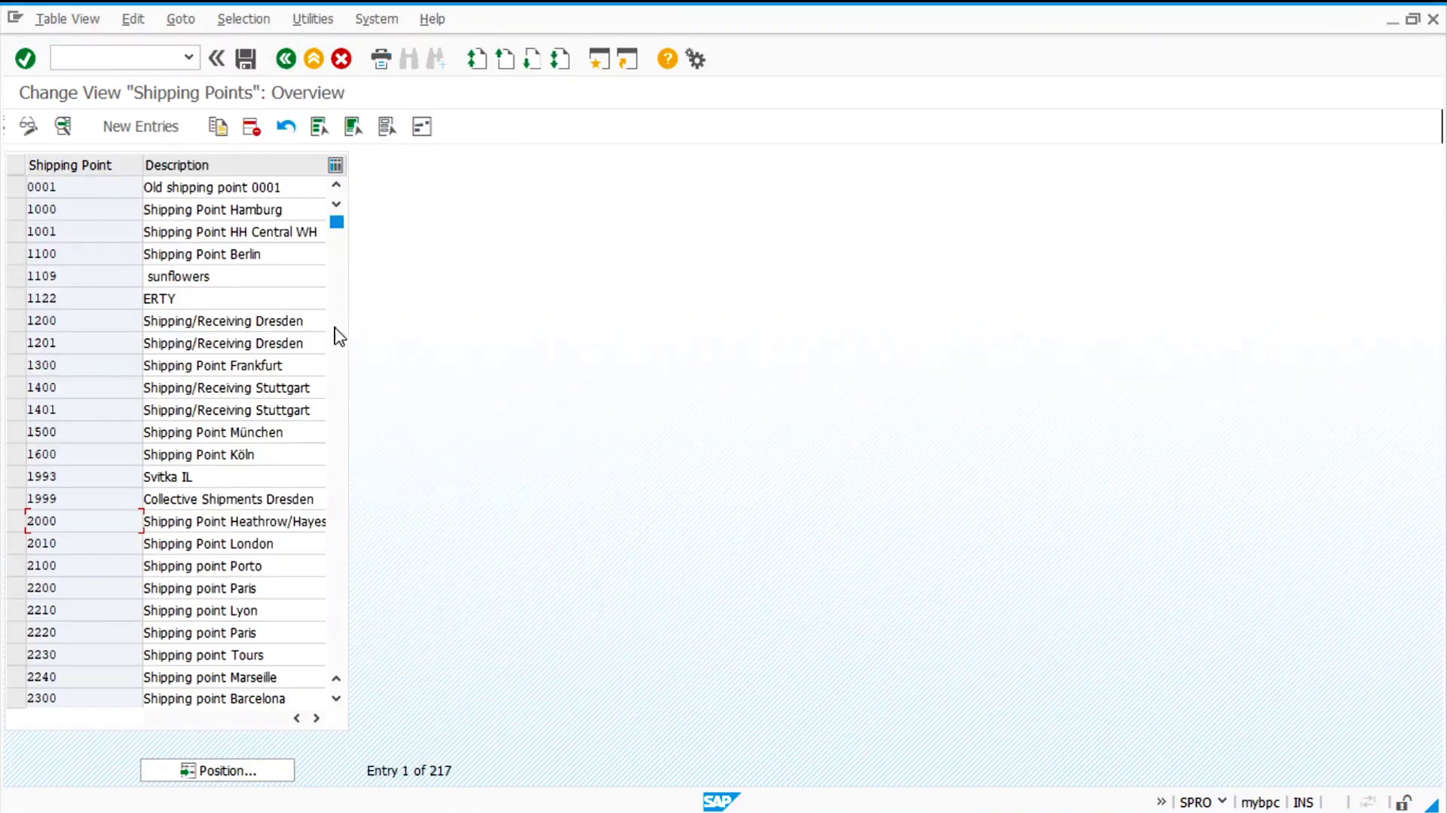
click(287, 60)
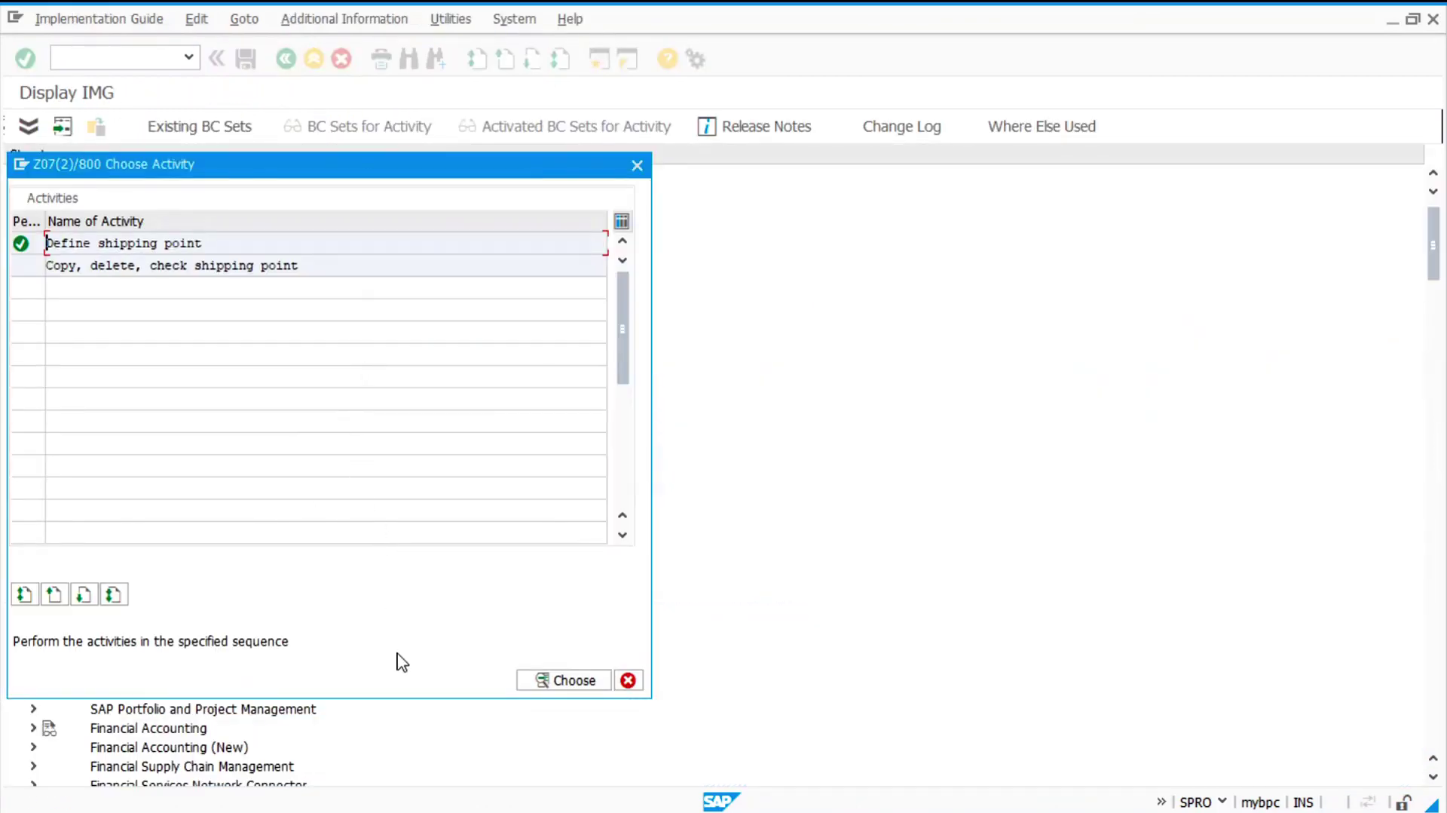
click(628, 681)
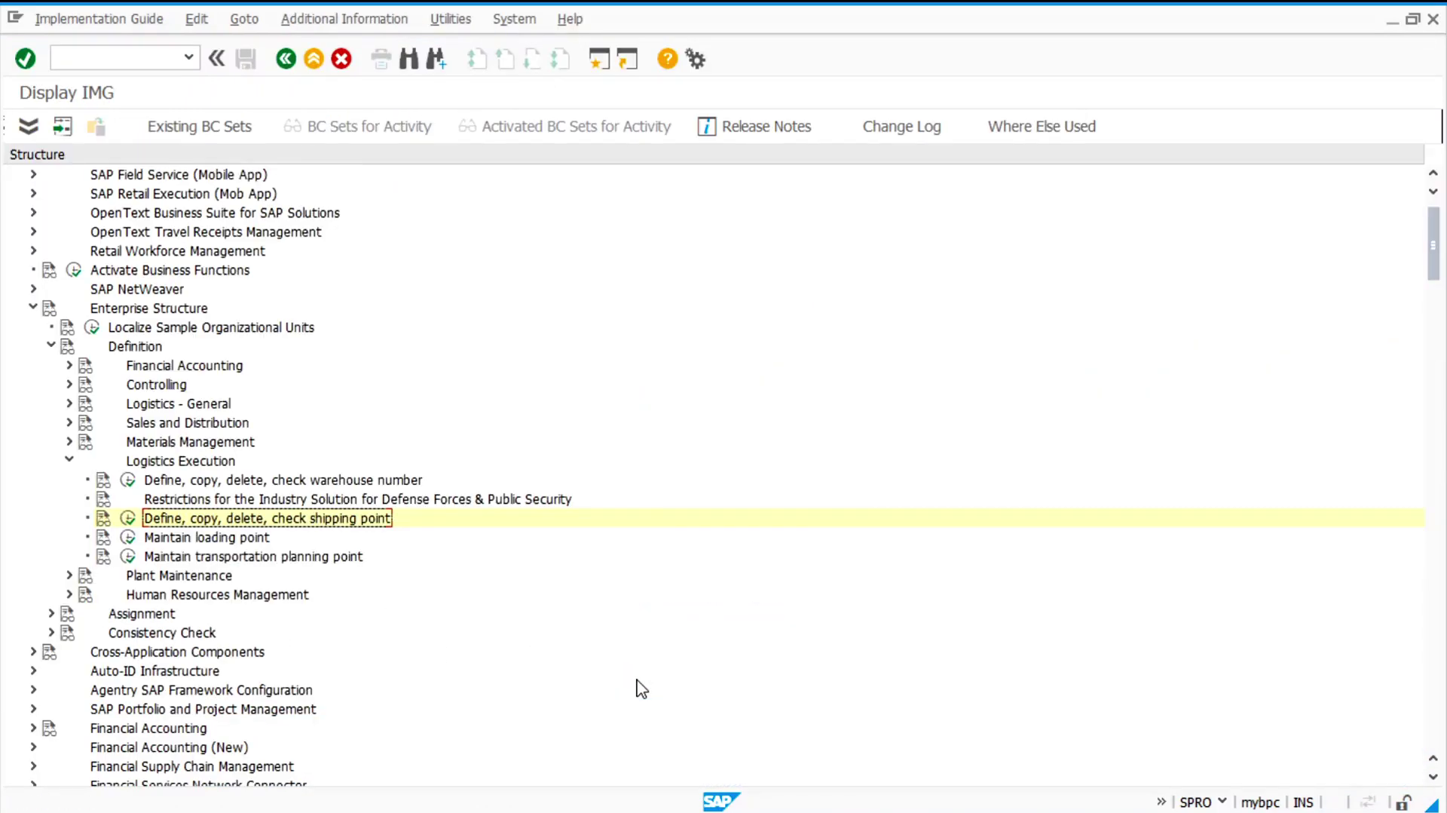
- Open Define Routes and Stages in the IMG under Logistics Execution, Shipping, Basic Shipping Functions, Routes, Define Routes
scroll(642, 685, down, 6)
scroll(641, 689, down, 10)
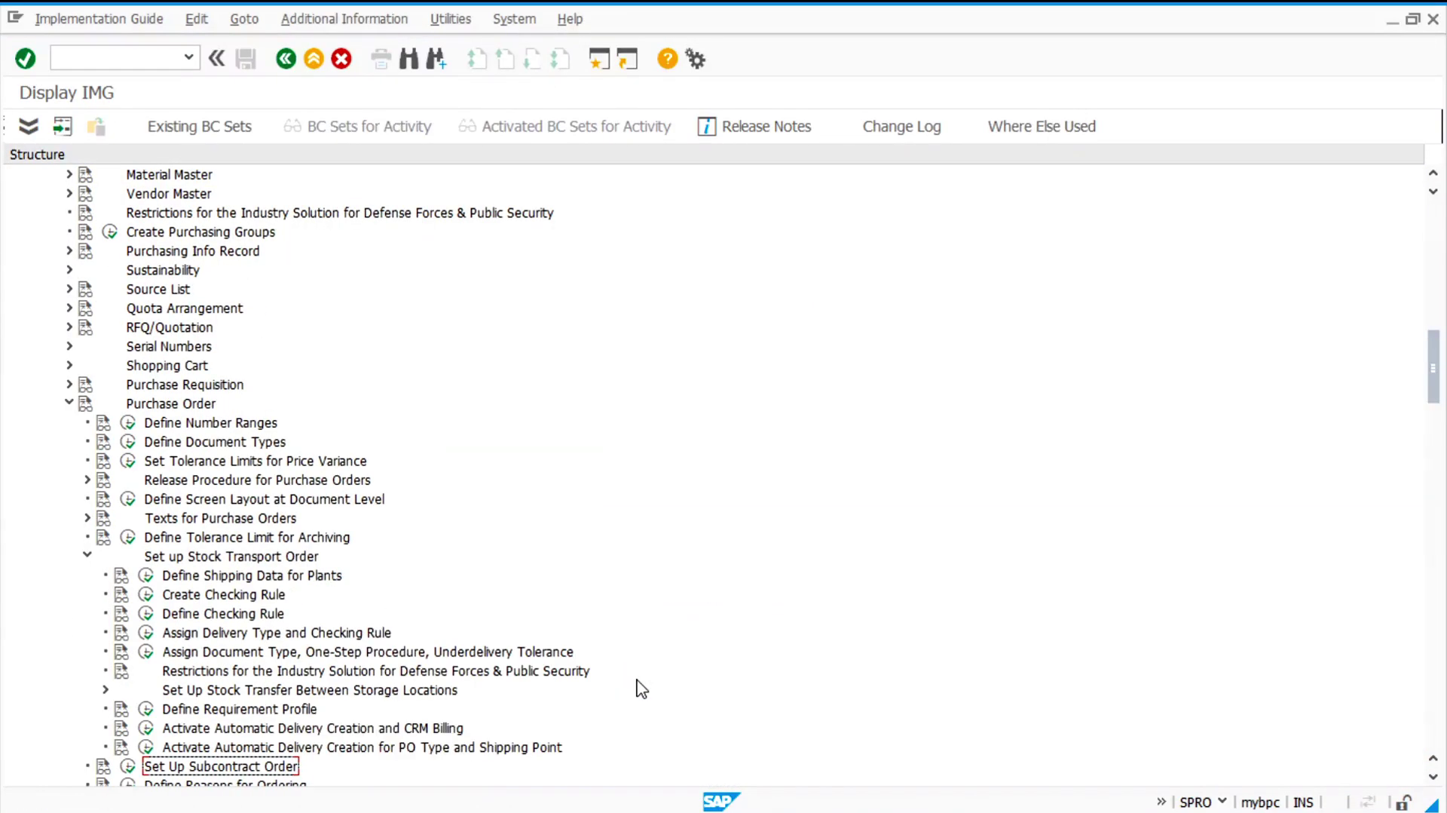
scroll(642, 688, down, 10)
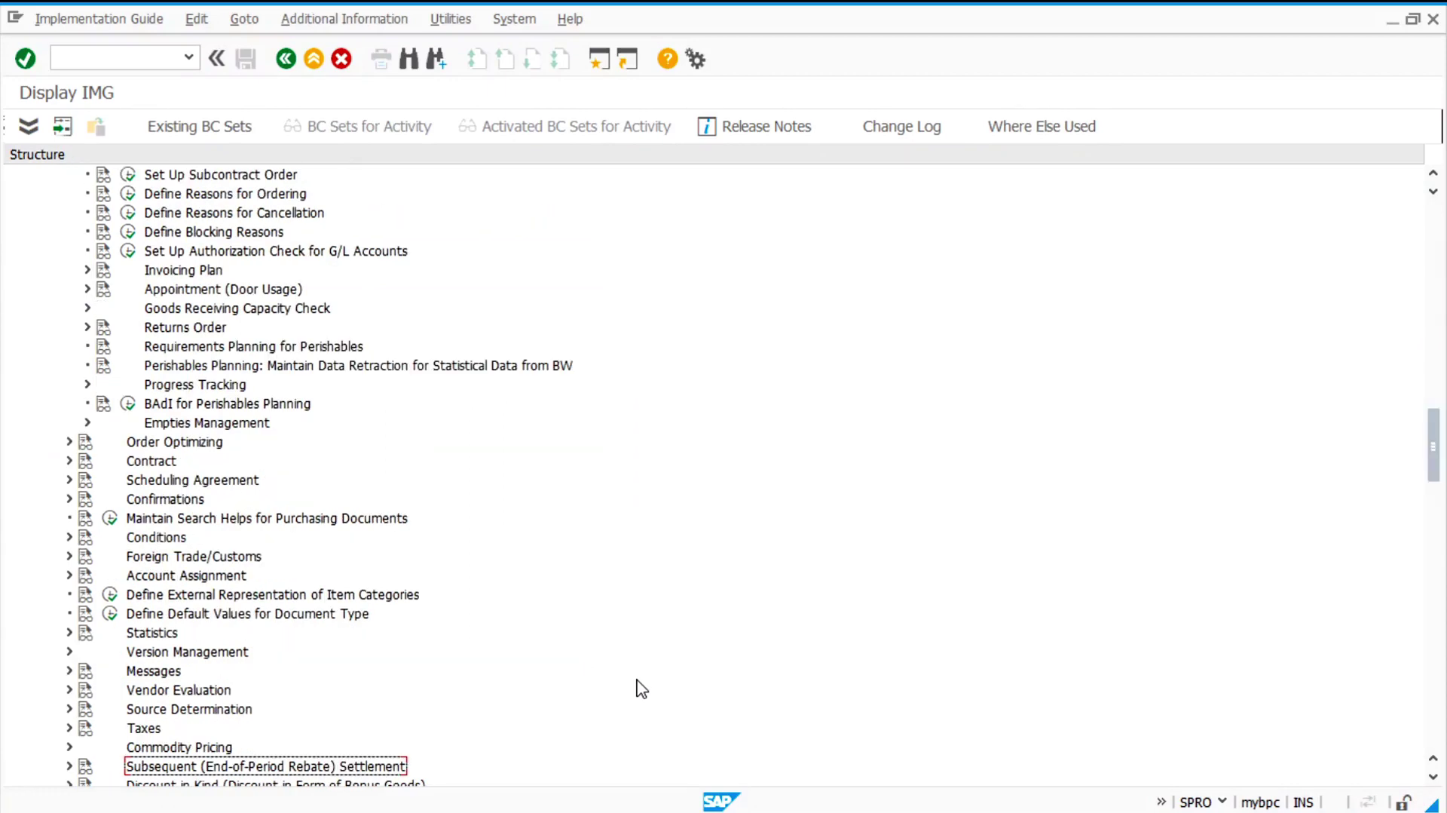
scroll(641, 689, down, 10)
scroll(449, 646, down, 5)
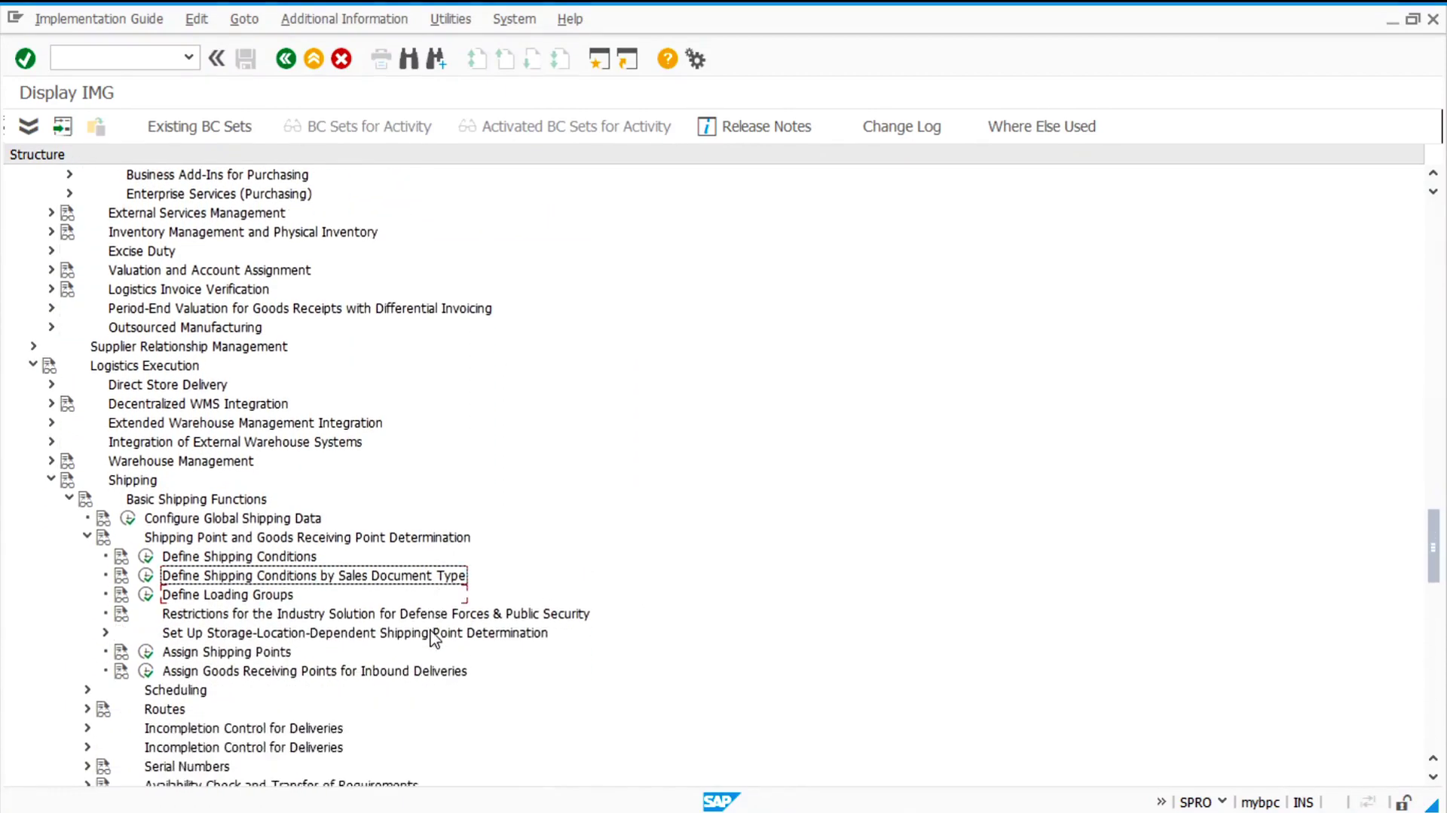
scroll(337, 601, down, 2)
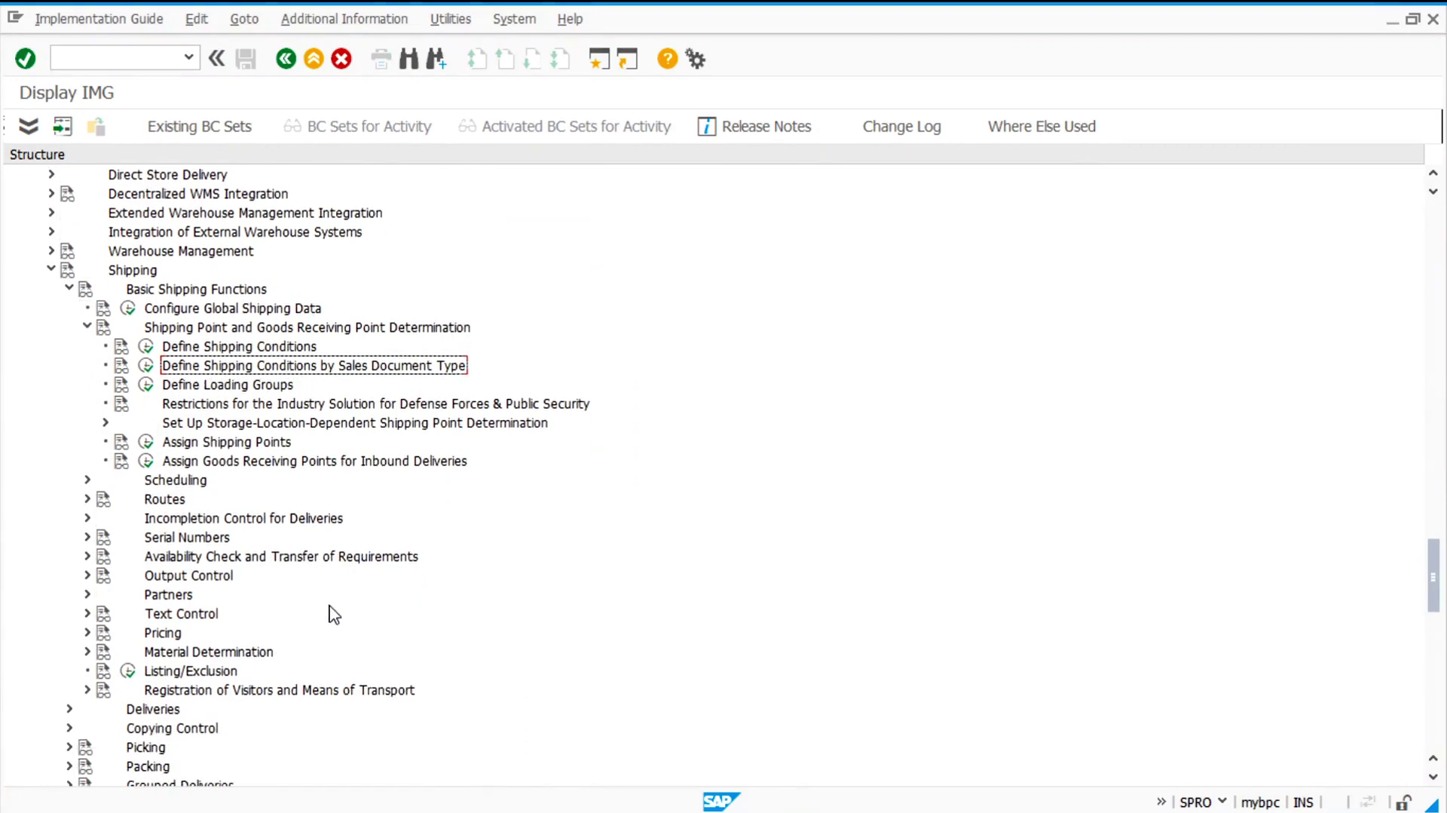
click(87, 499)
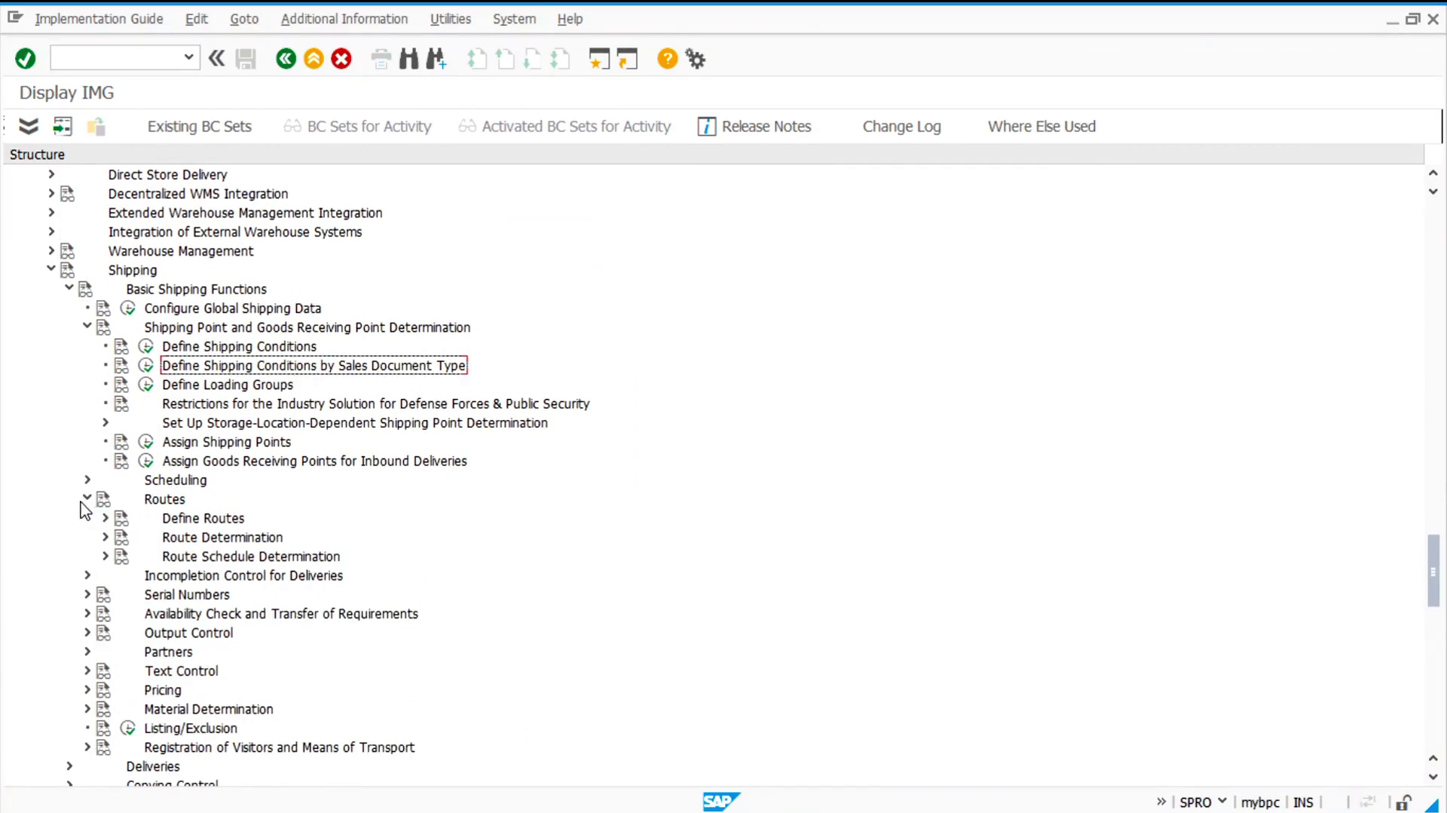
click(106, 518)
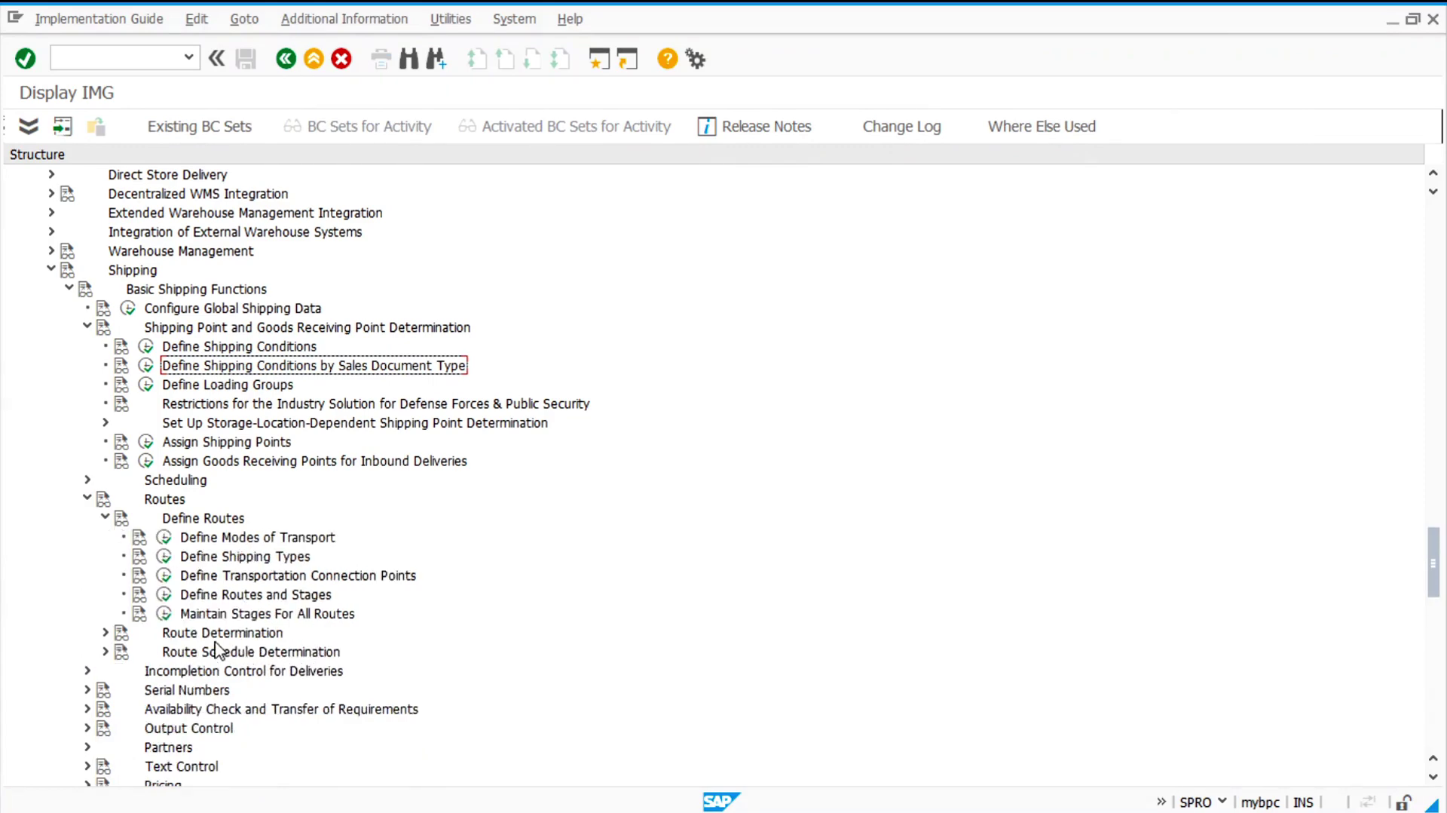
click(163, 594)
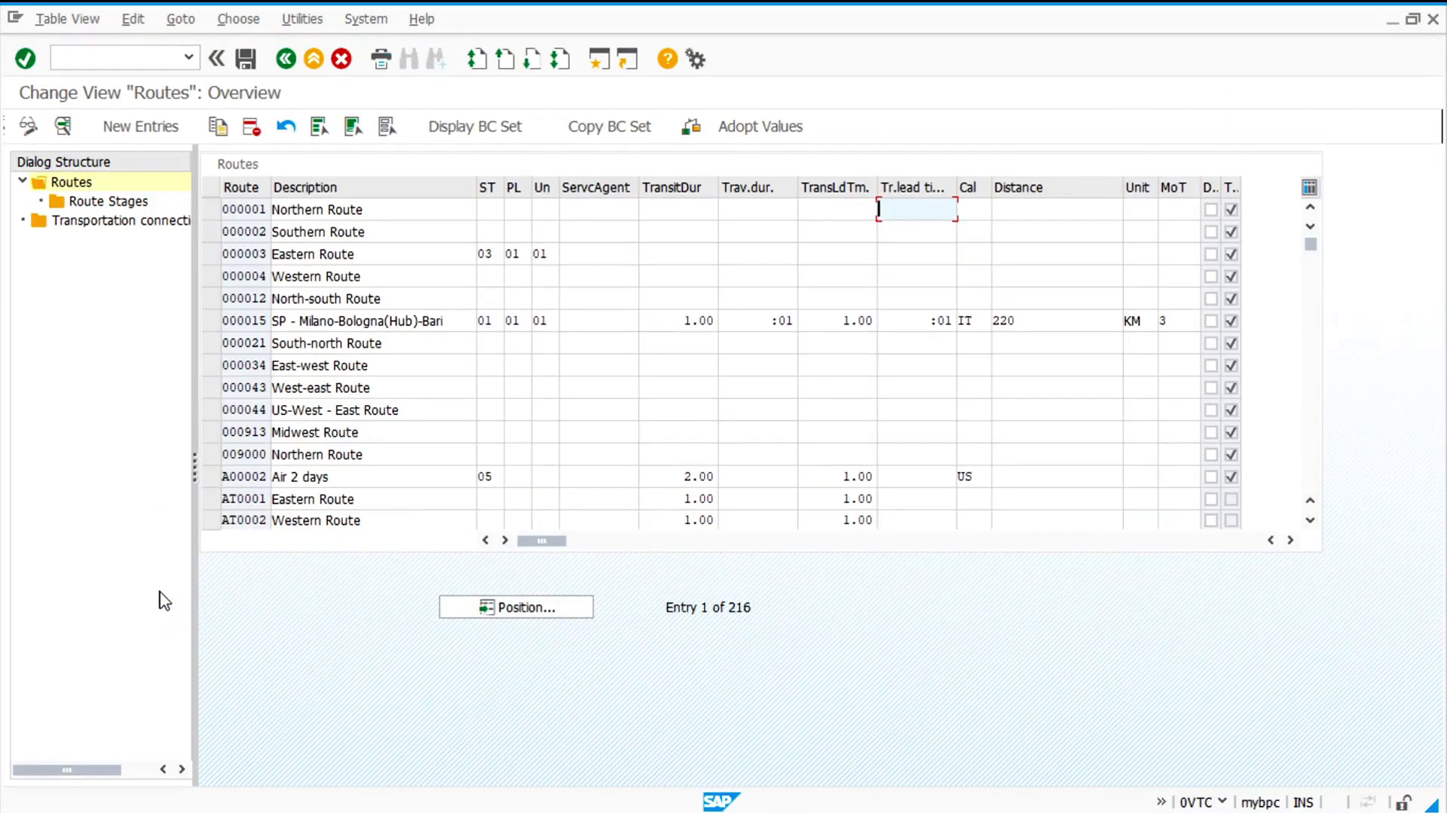
- Check the details and transit time of route ZGBDE UK - Germany and return to the IMG structure
drag(1310, 245, 1311, 483)
scroll(333, 279, up, 1)
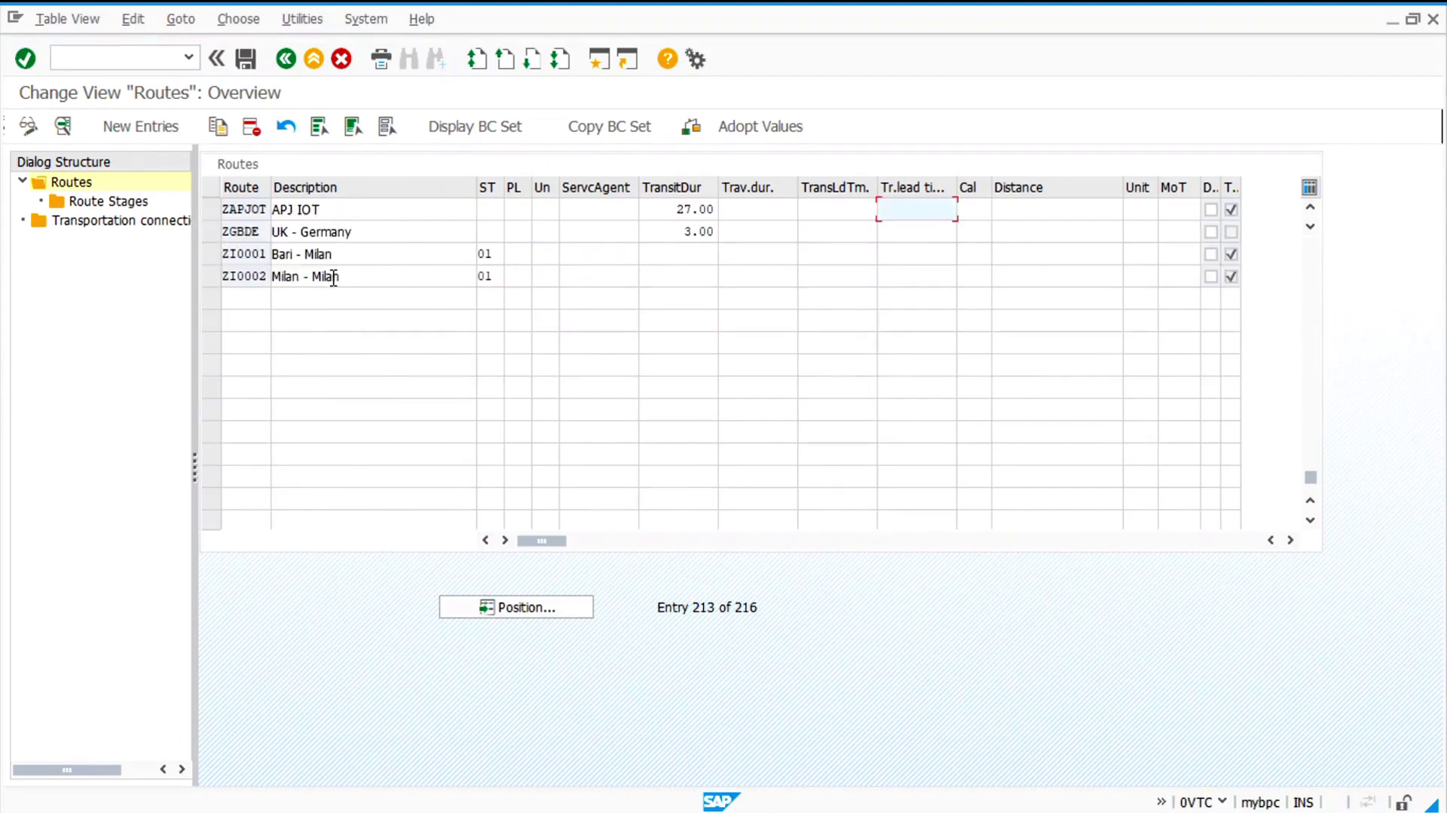
double_click(243, 230)
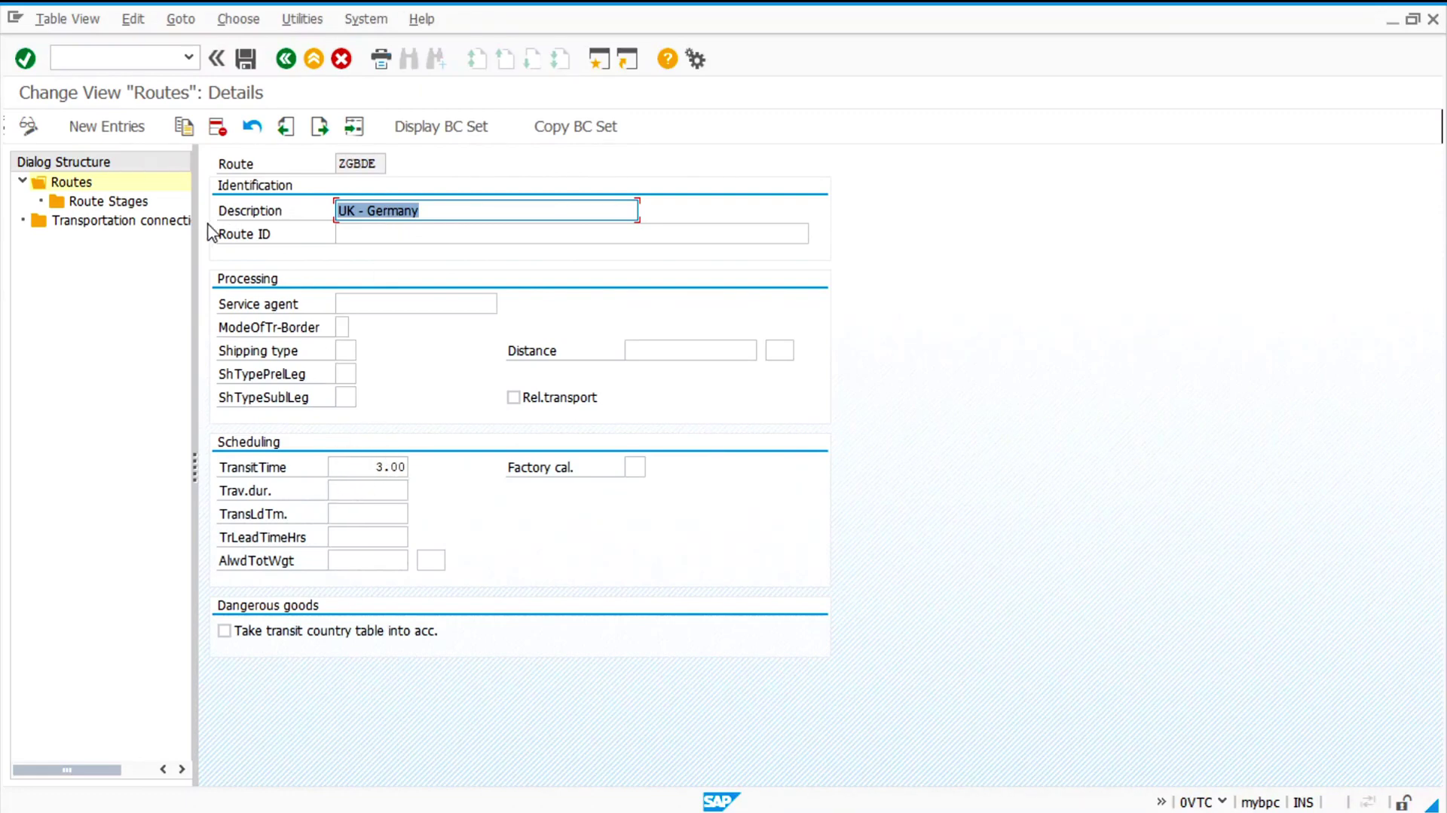
click(285, 59)
click(285, 62)
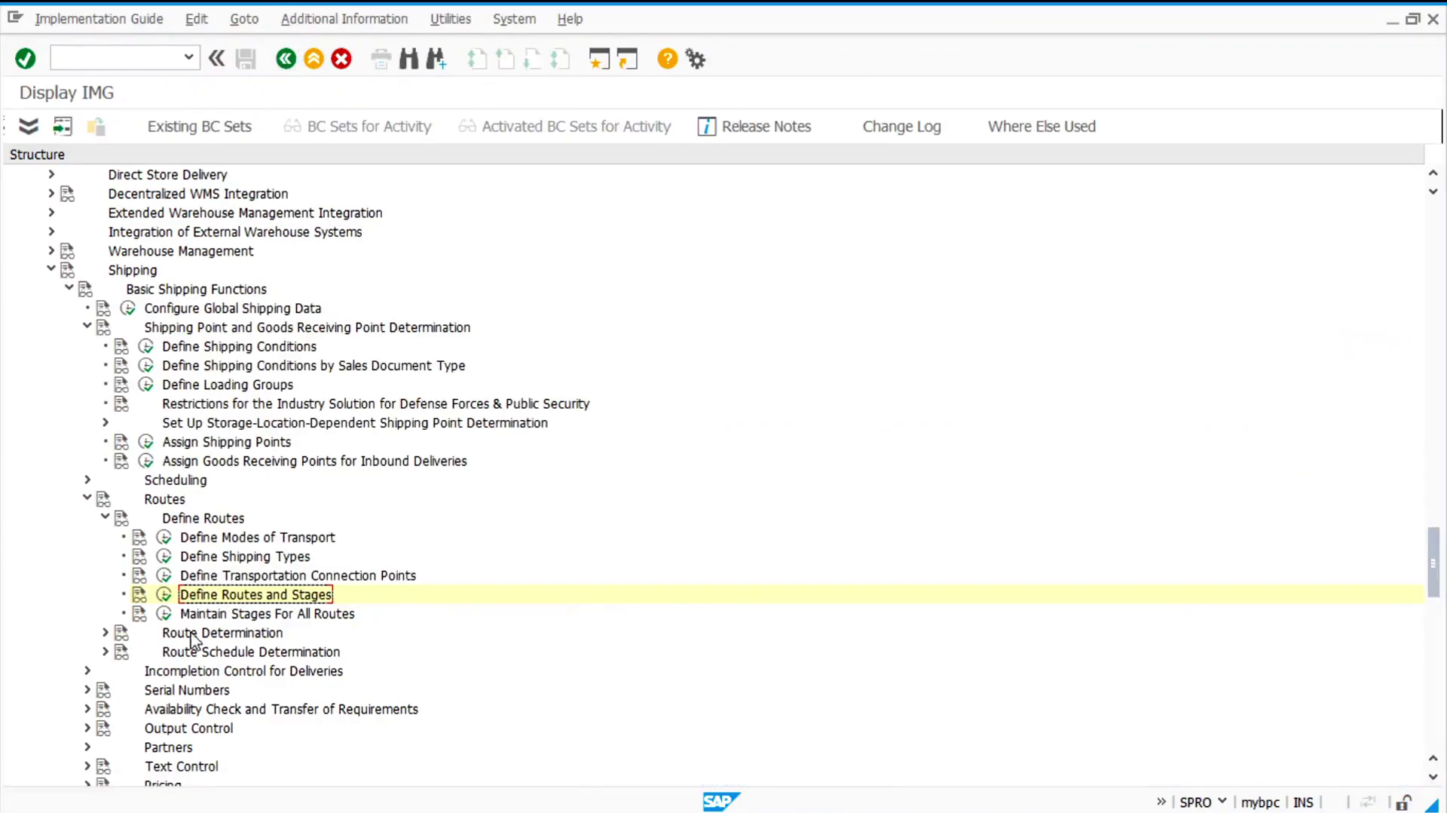
- Open Maintain Route Determination in the IMG under Routes, Route Determination
click(105, 633)
scroll(81, 649, down, 1)
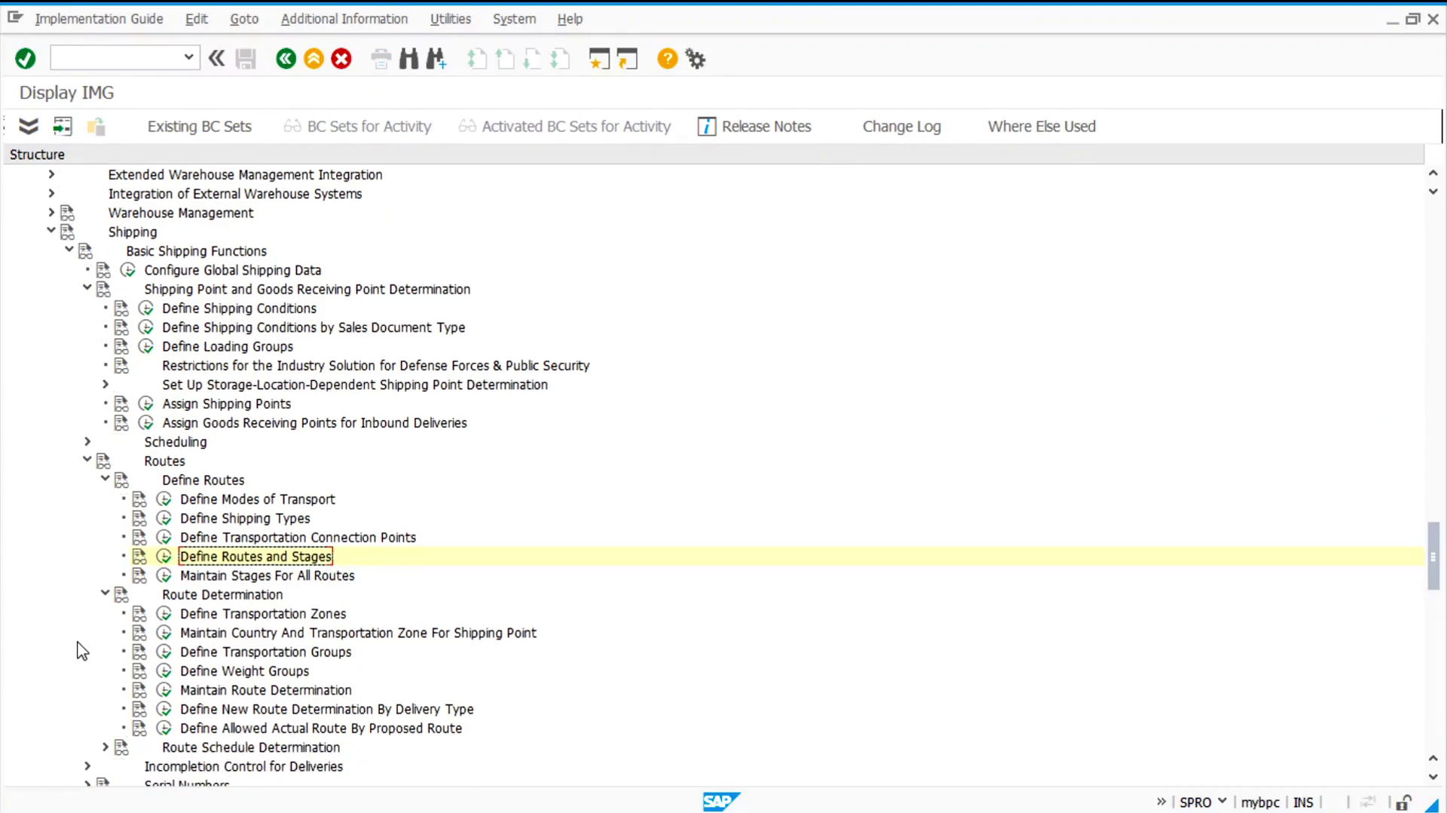
click(163, 689)
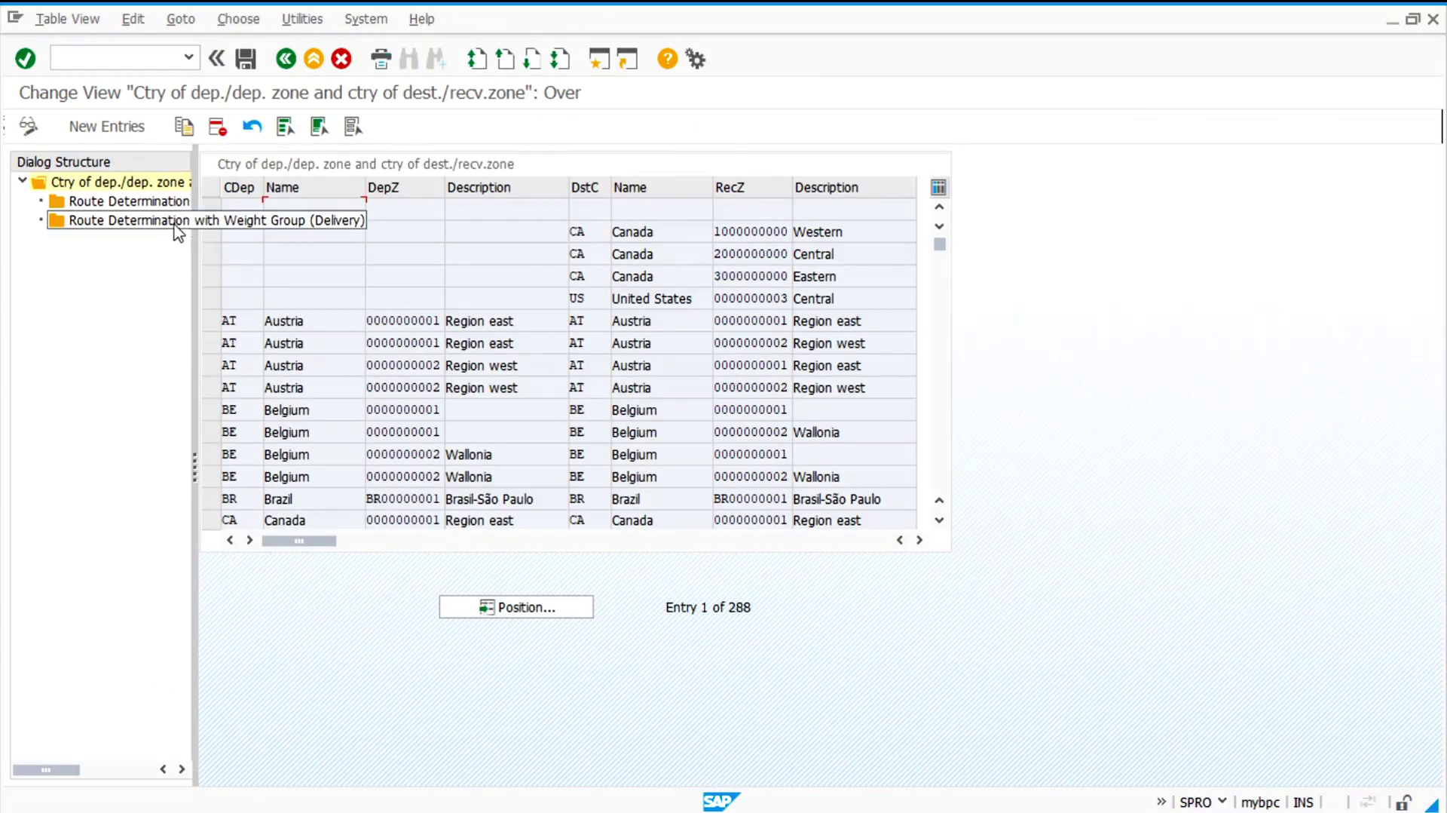
- Find the zone entry for shipping point 2000 and the customer number, and check its proposed route without weight group (Order)
click(535, 612)
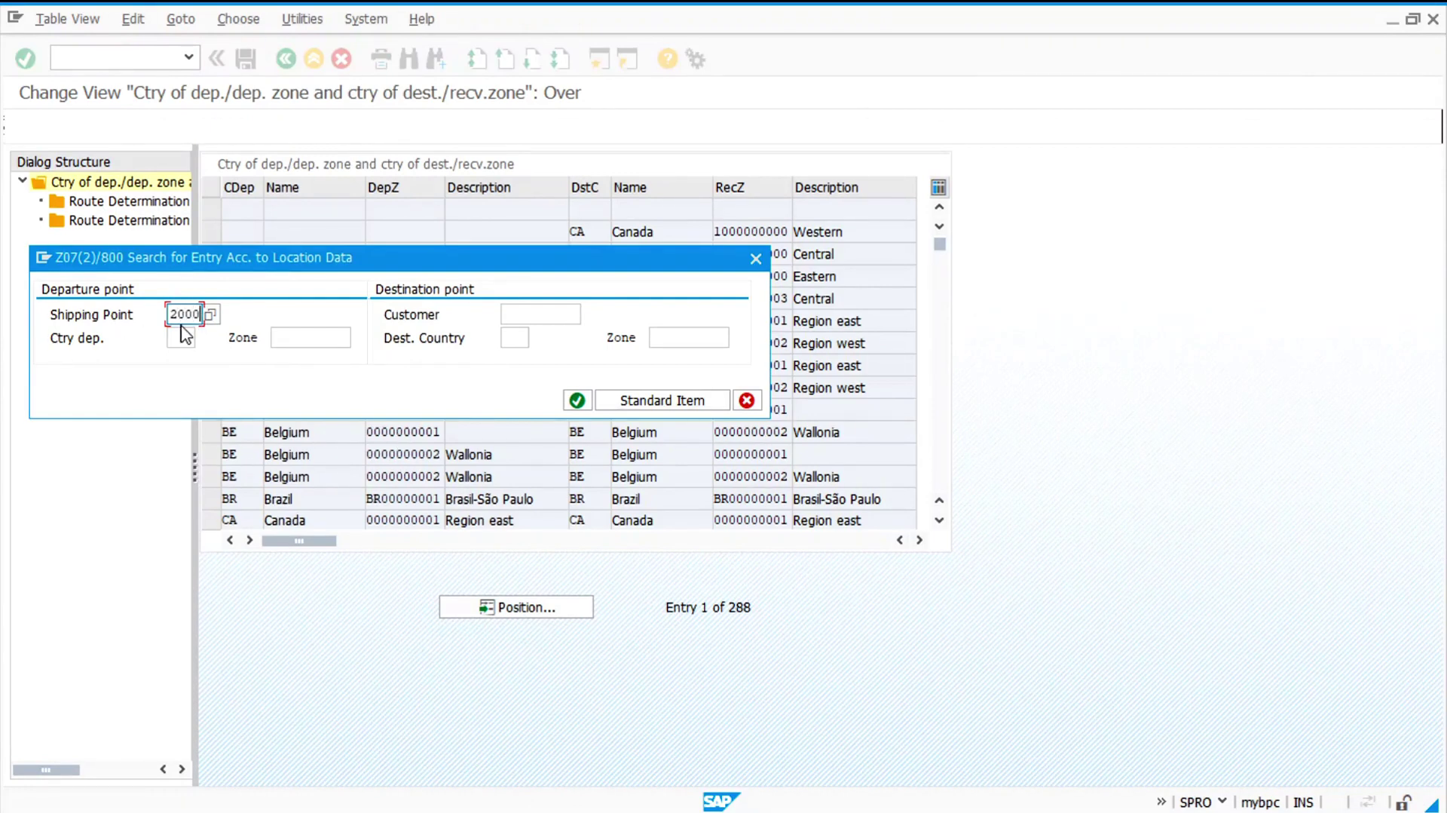
click(553, 307)
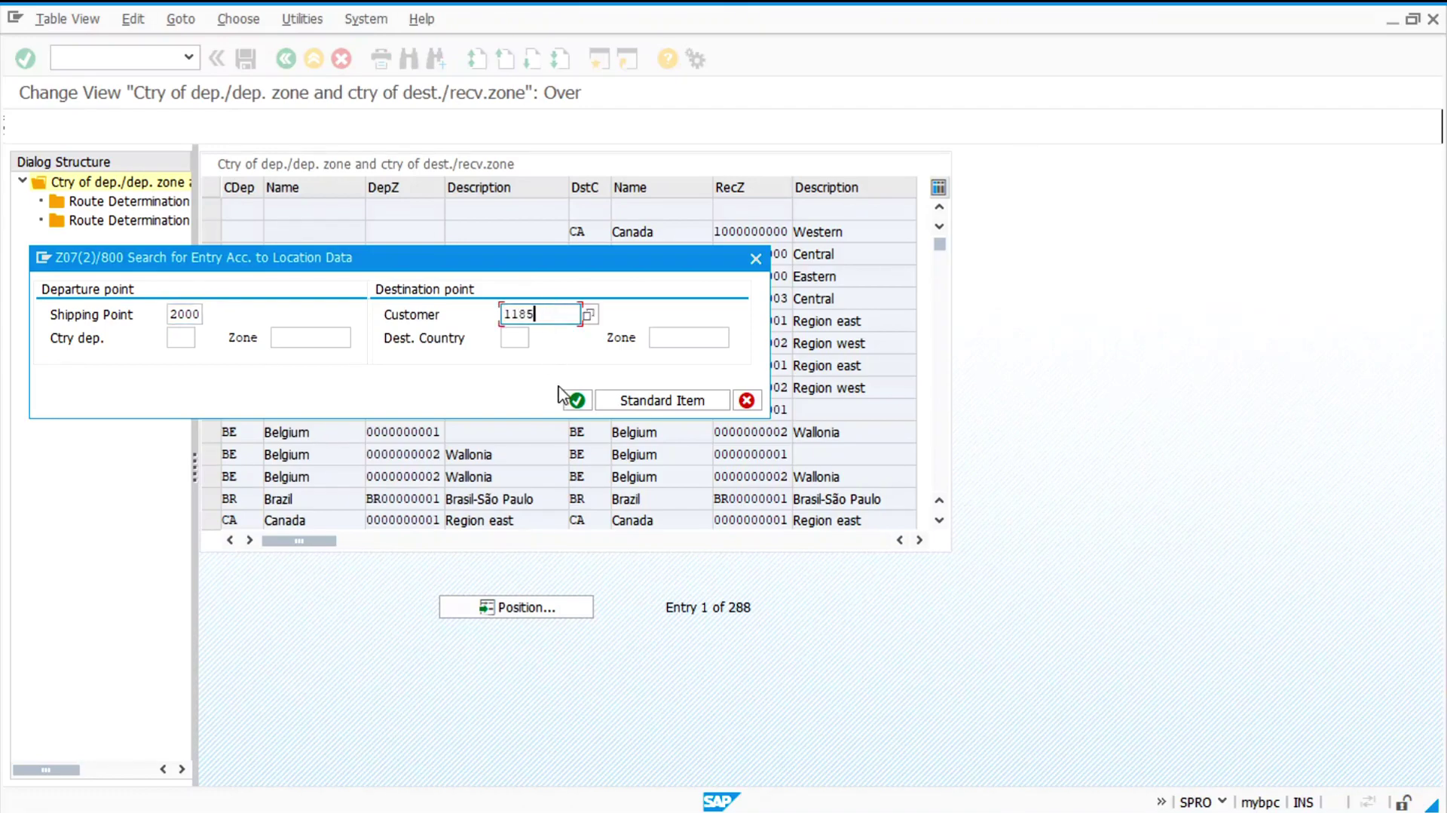
click(577, 400)
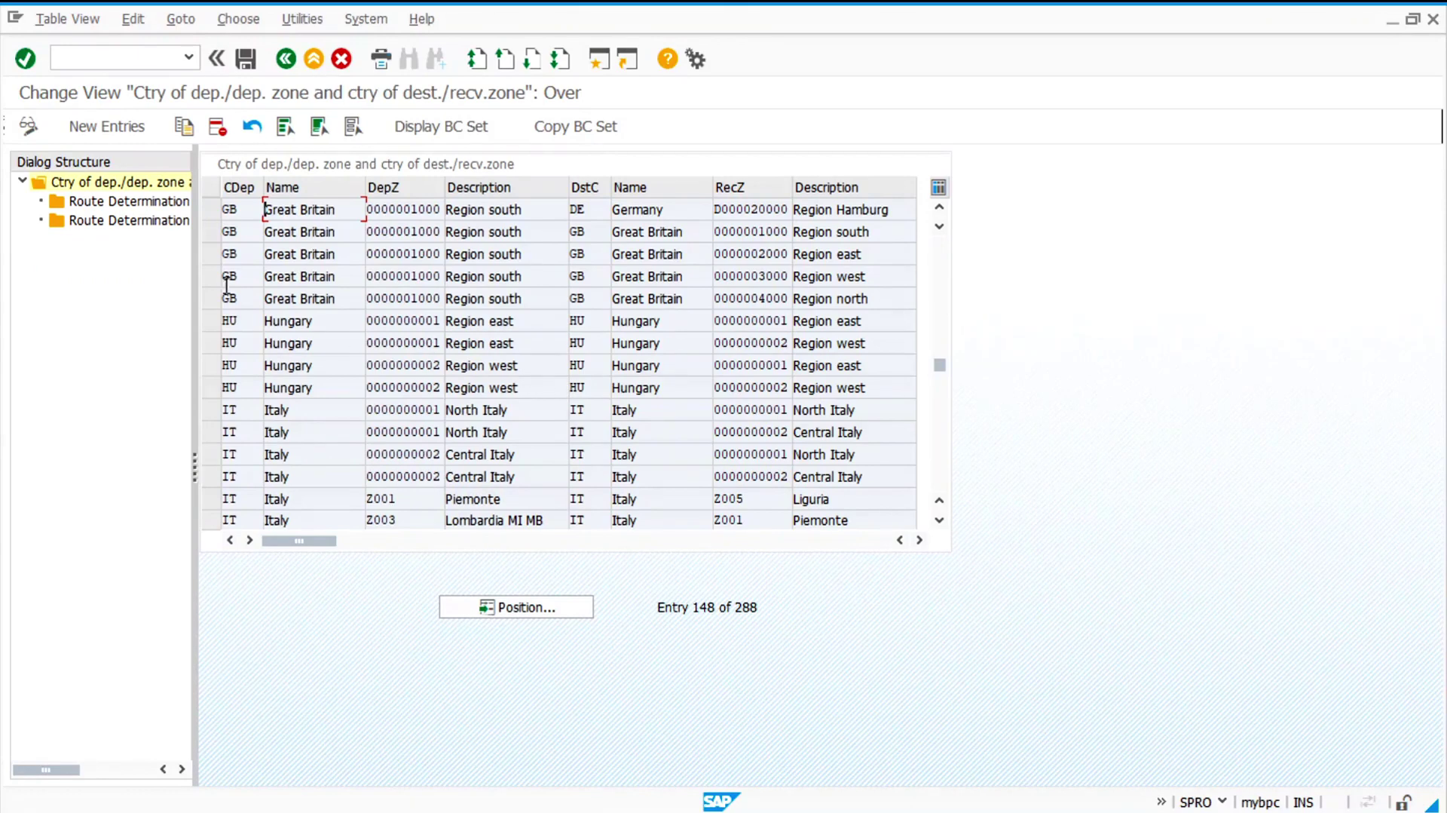
click(214, 215)
double_click(144, 202)
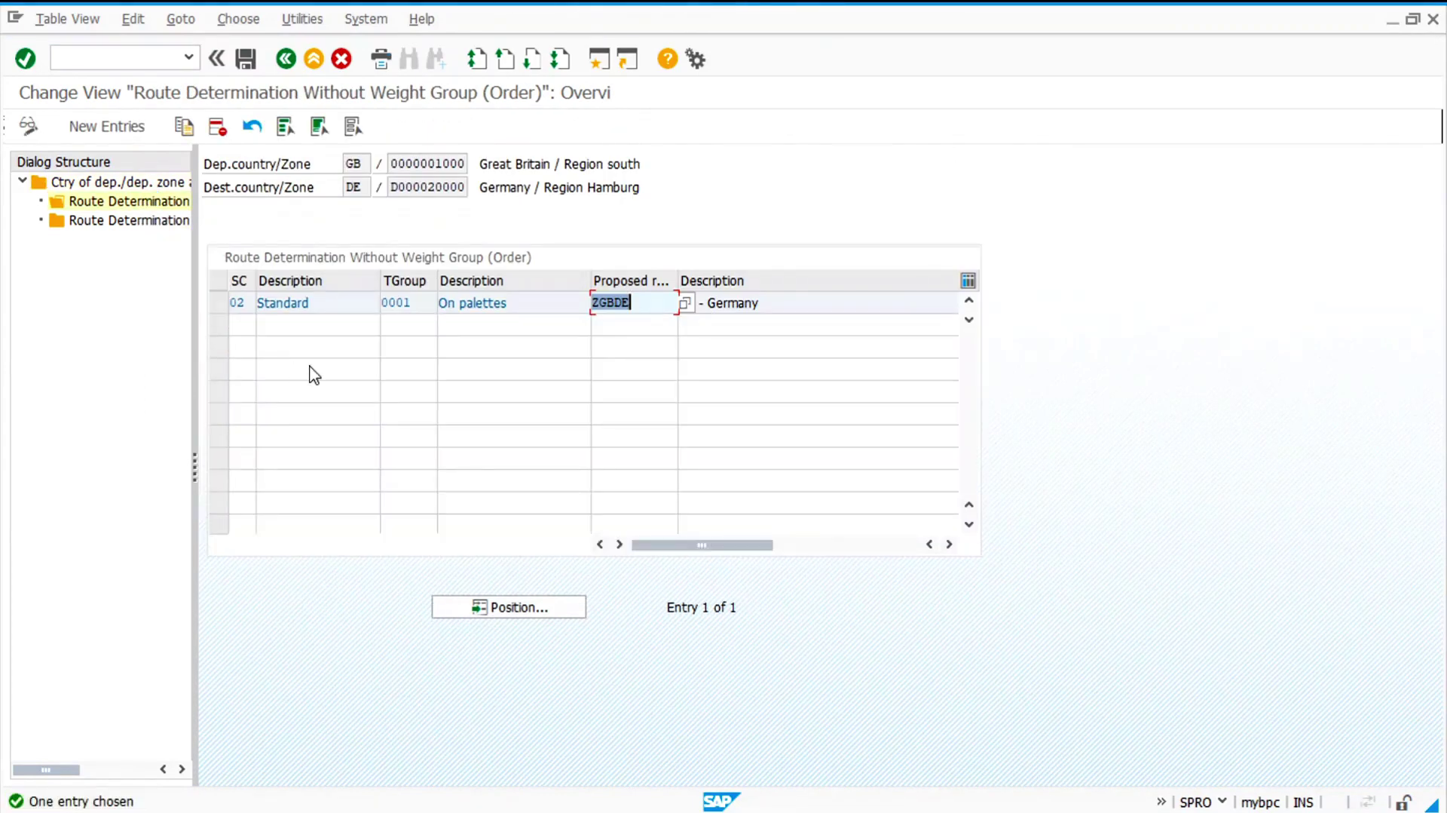
click(652, 303)
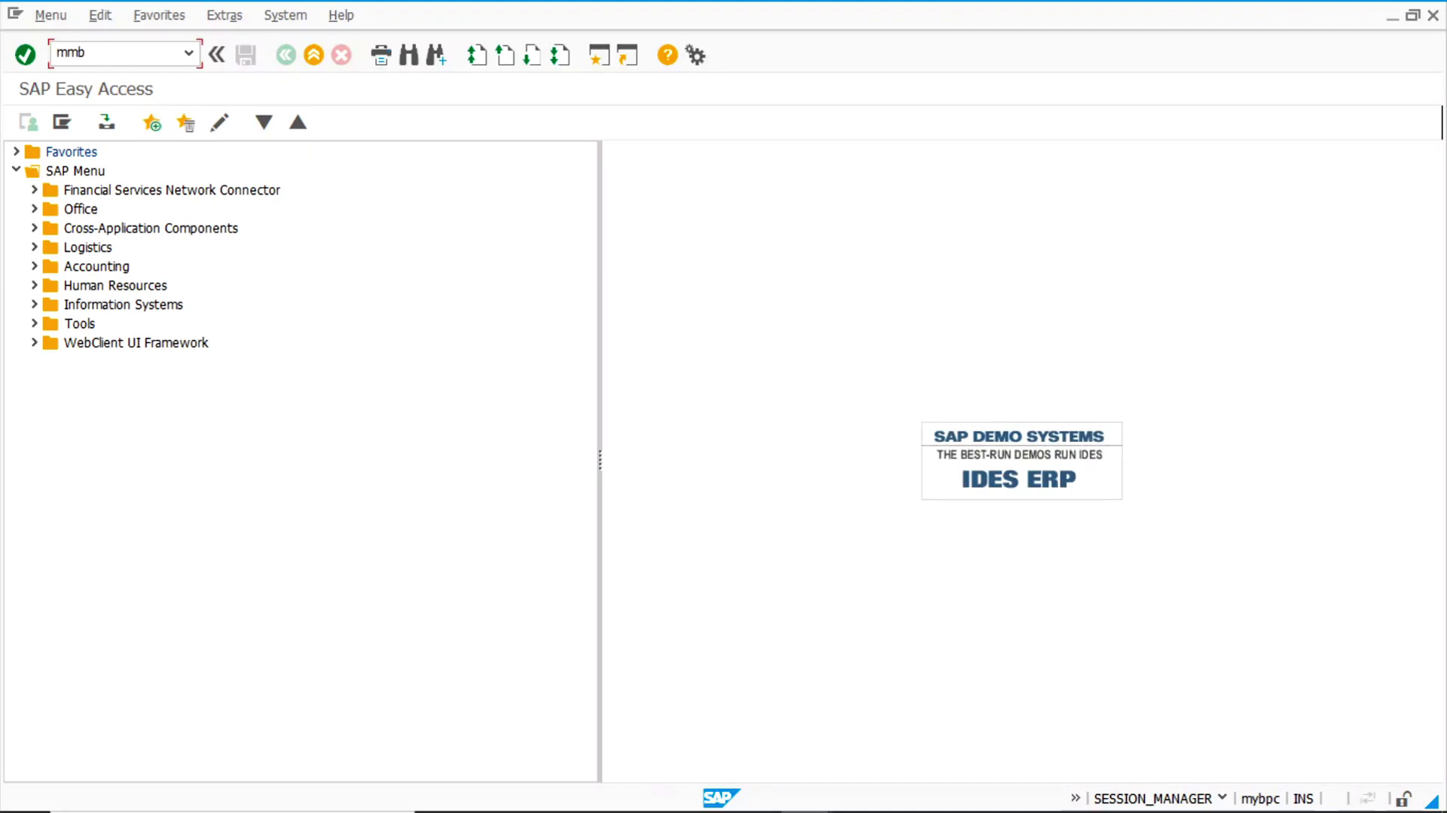
- Display the MMBE stock overview of material 100-120 across all plants and return to the selection screen
key(Return)
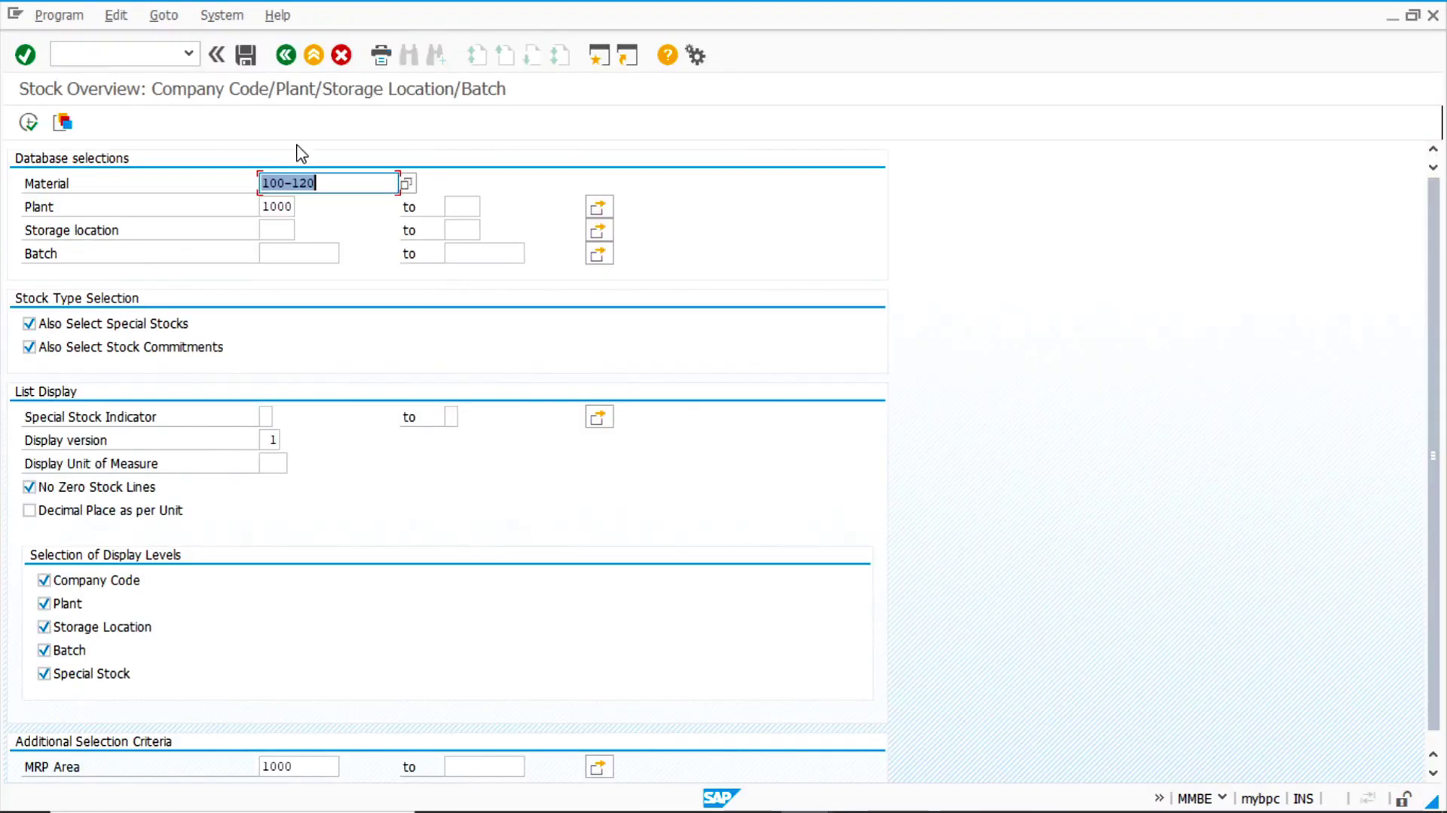
click(264, 205)
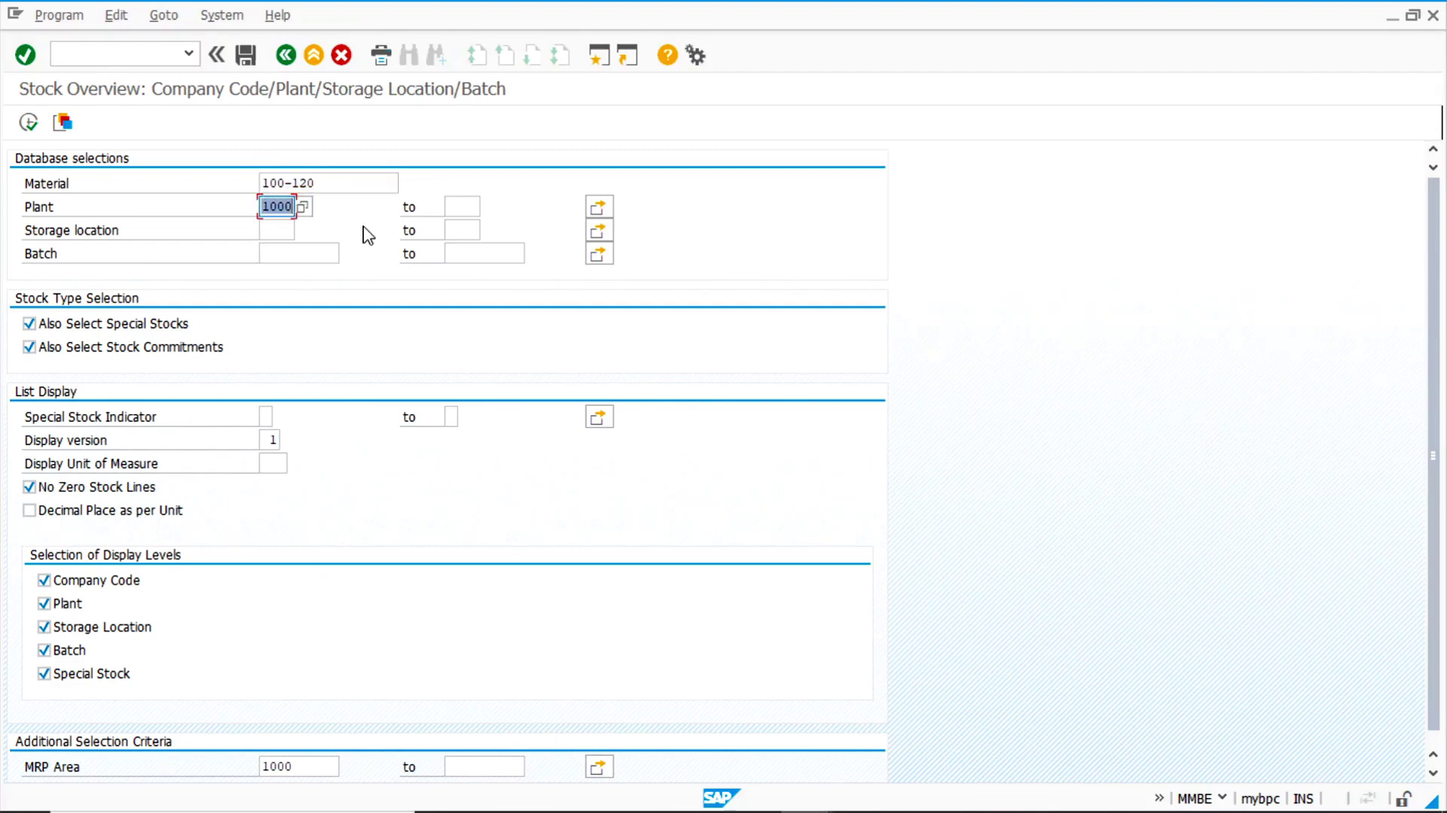
key(Delete)
click(29, 123)
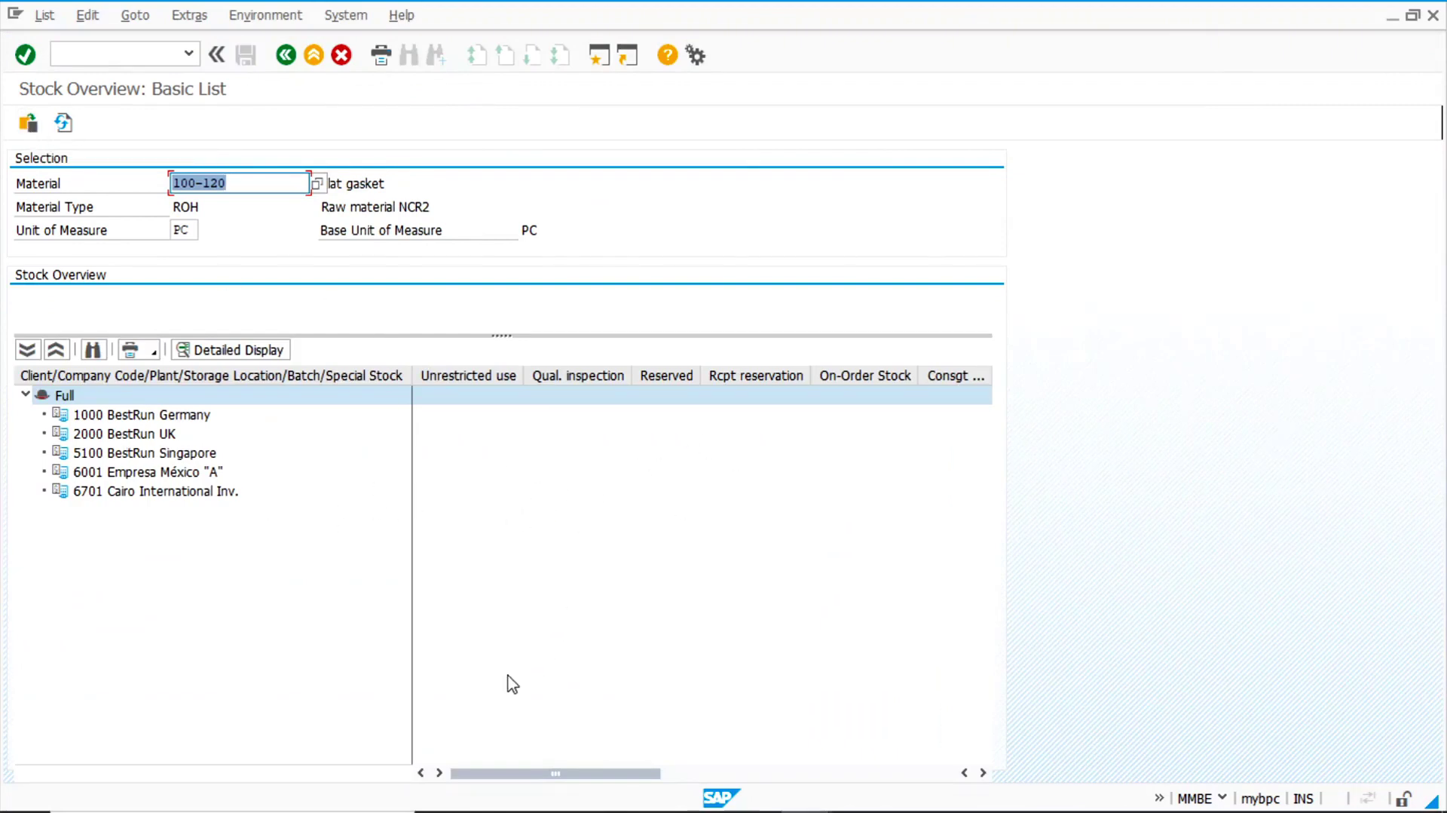
drag(511, 774, 407, 775)
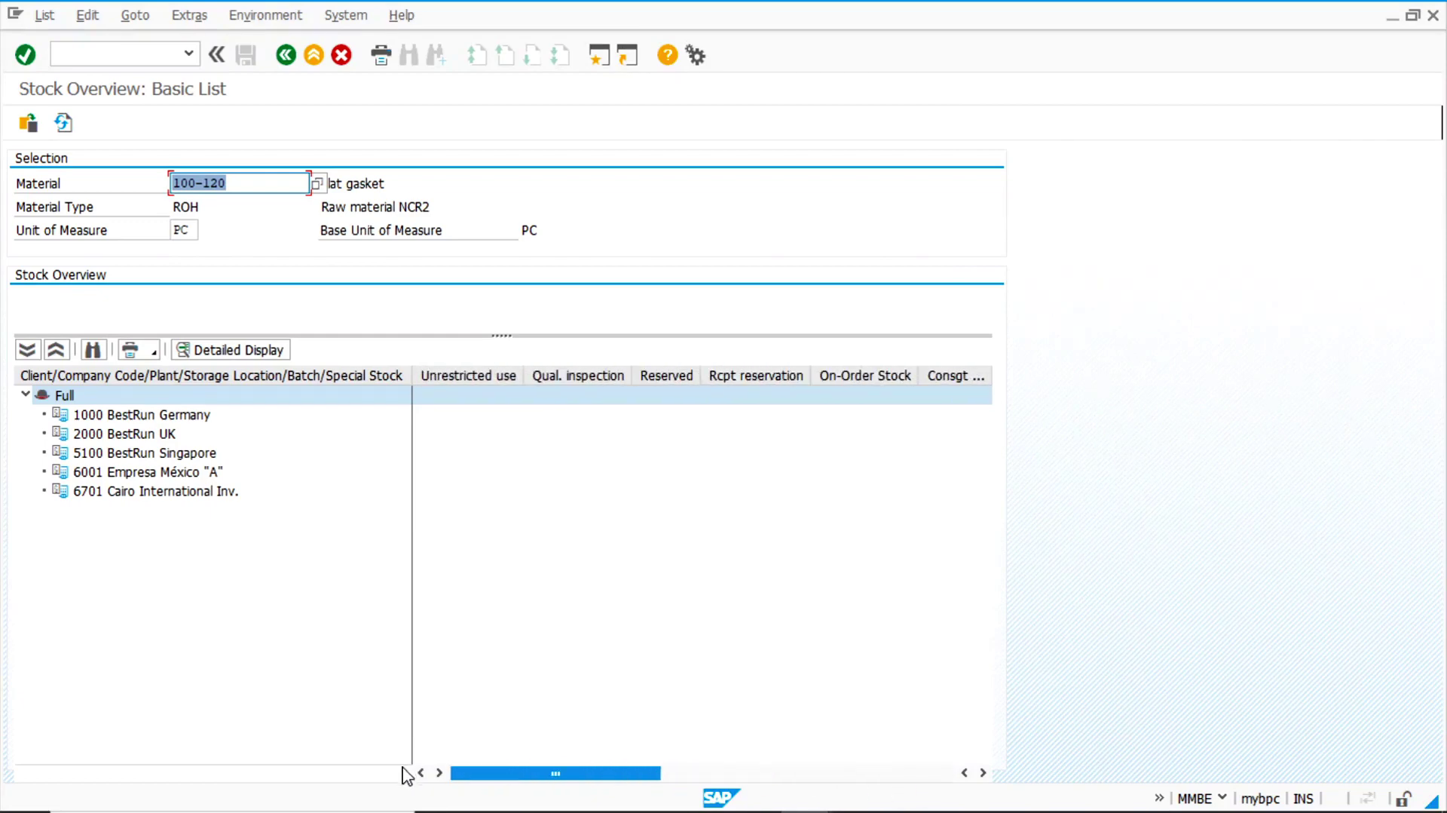
click(285, 55)
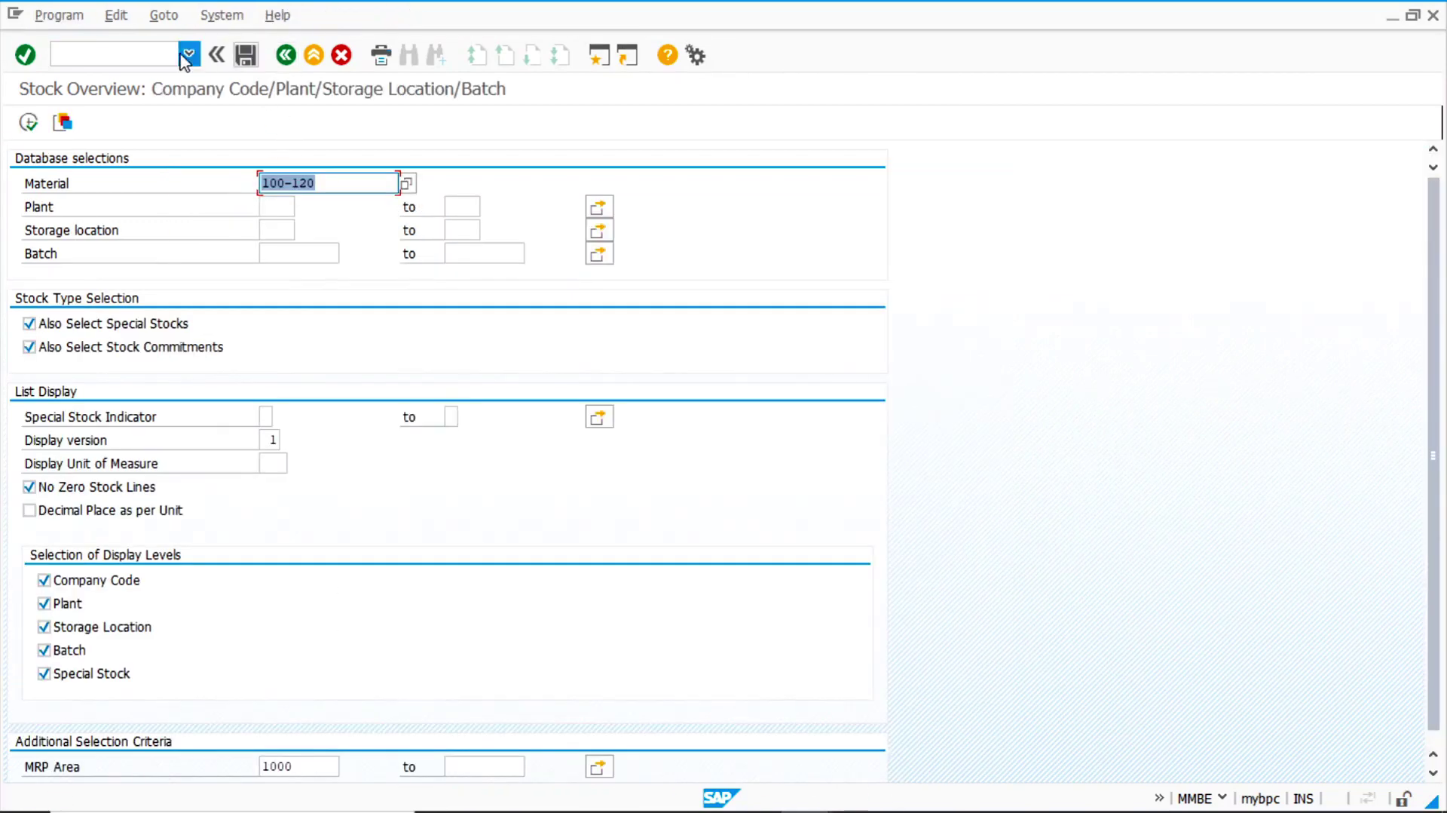
- Start creating planned independent requirements in MD61 for material 100-120 in MRP area 1000 with planning period D
click(143, 53)
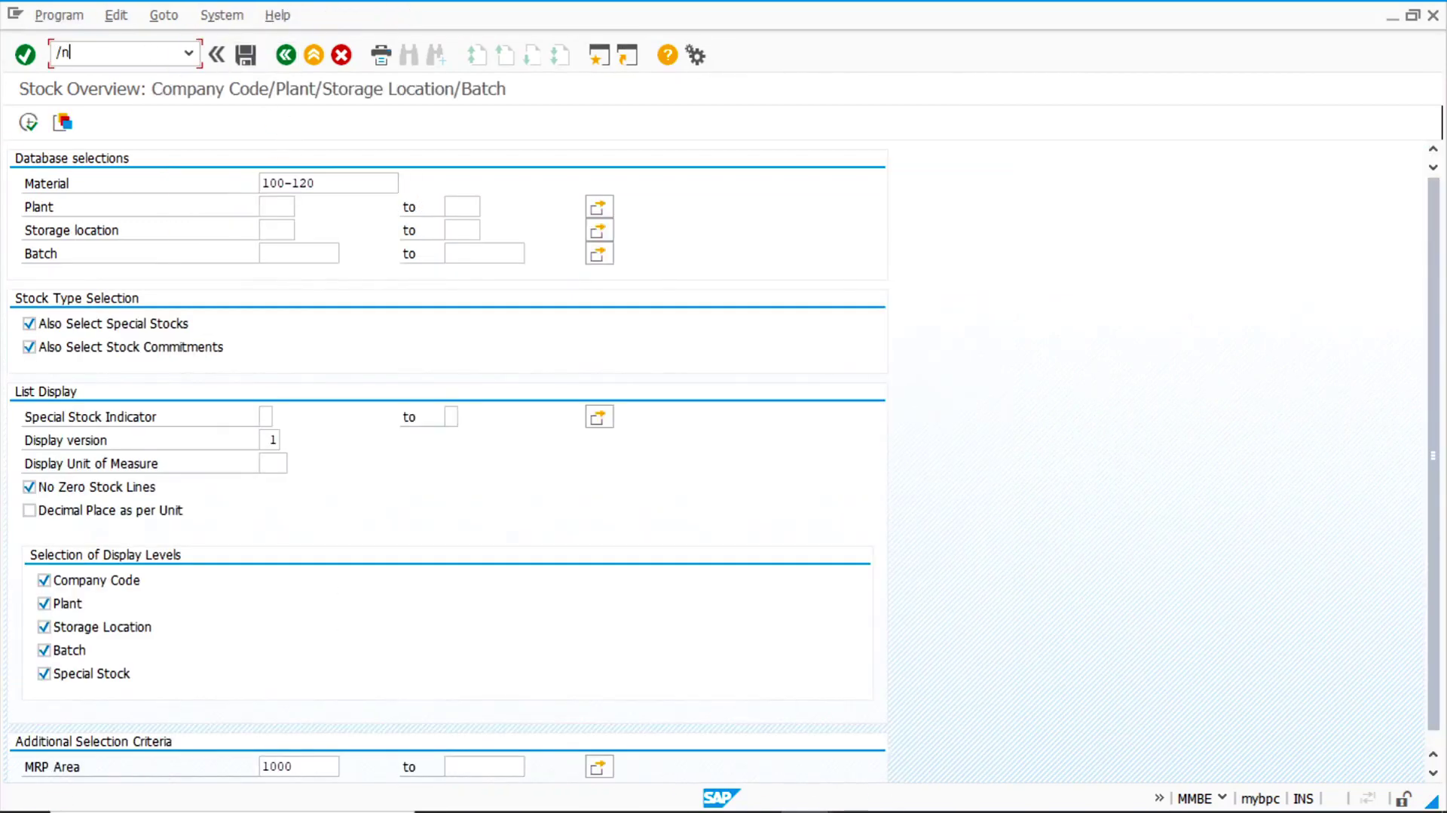
text(/nmd61)
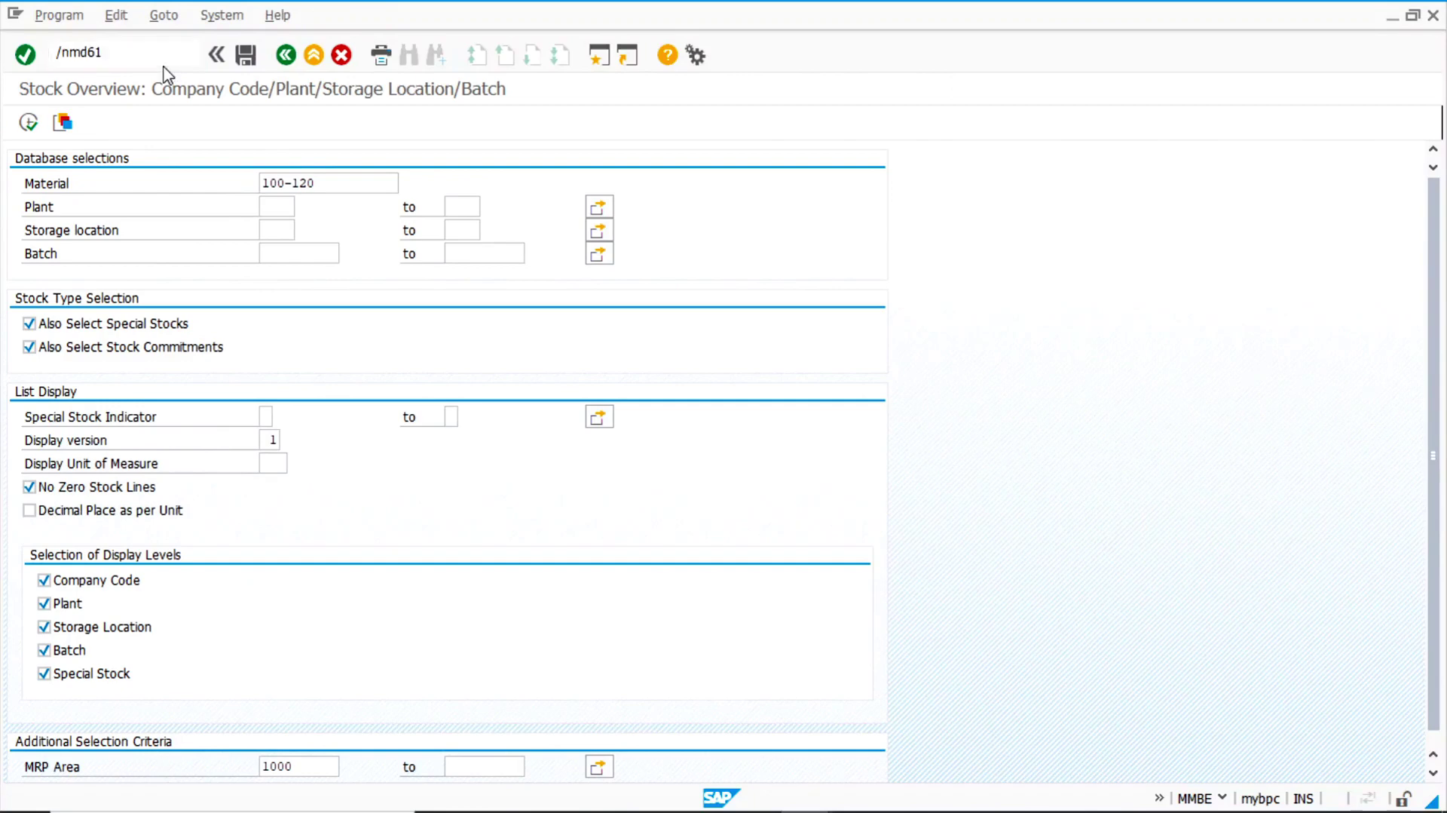
key(Return)
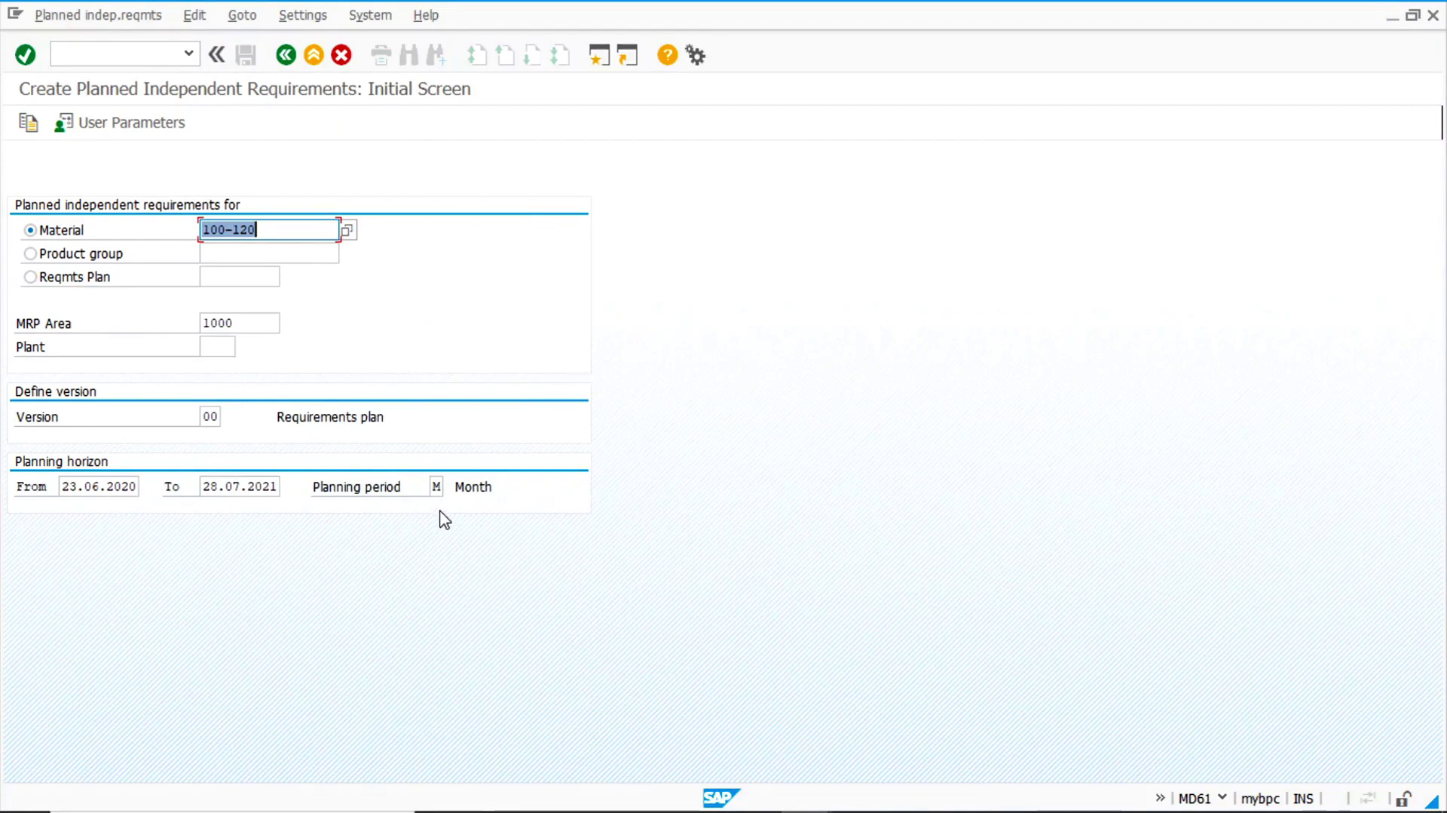
click(435, 487)
text(d)
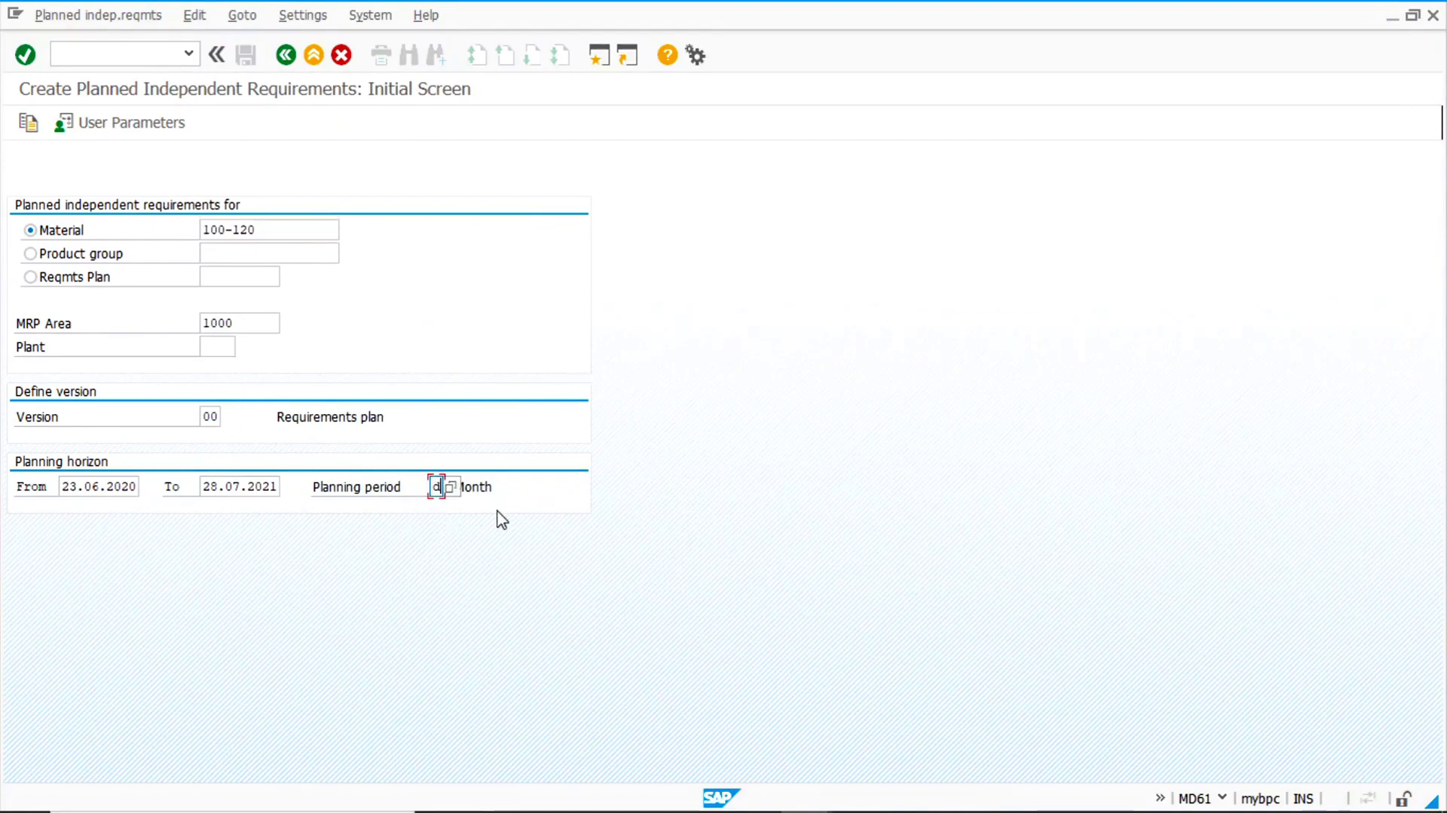
key(Return)
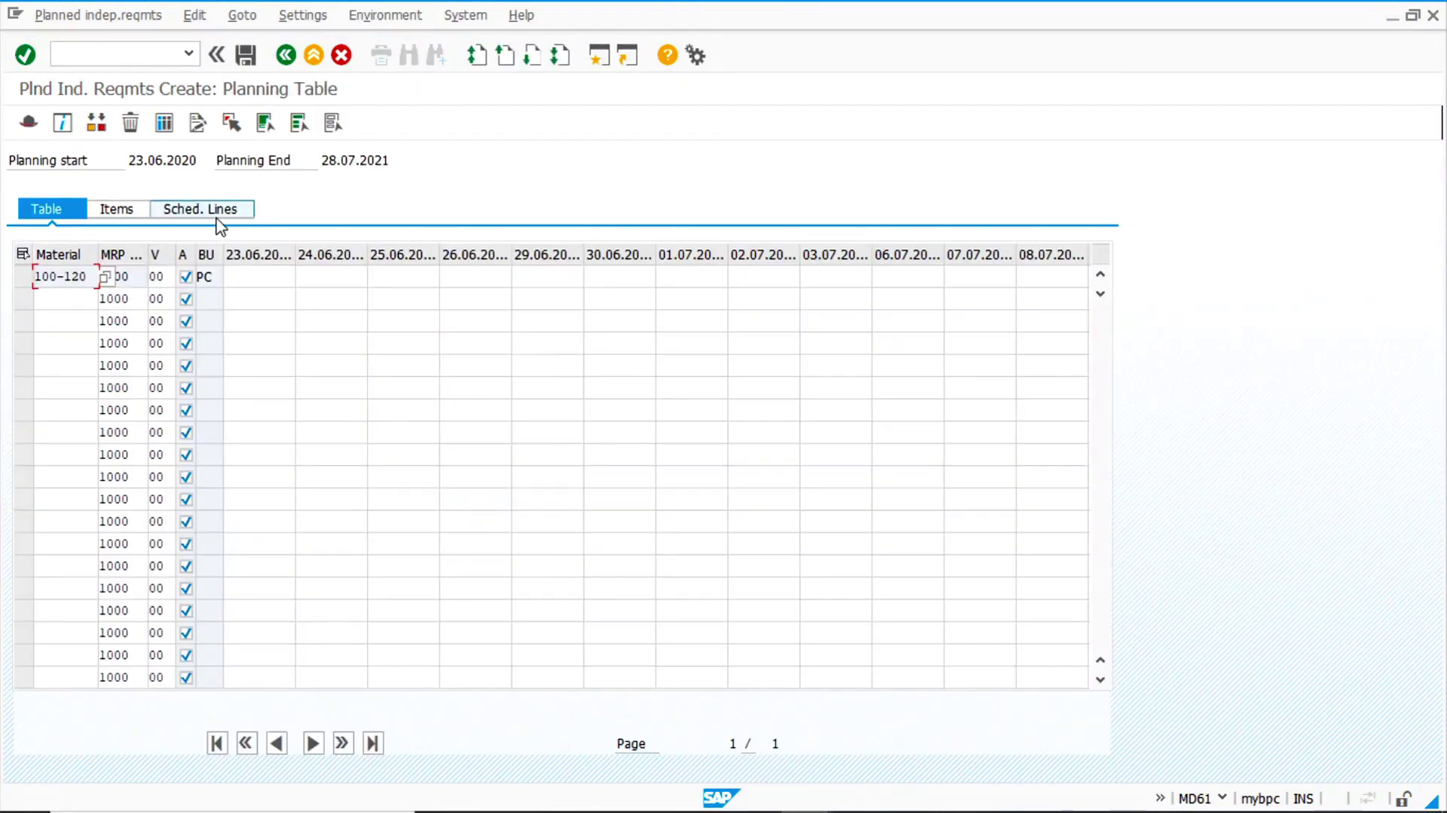
- Enter a schedule line dated 10.07.2020 with a planned quantity of 100 and save the requirement
click(218, 214)
click(61, 377)
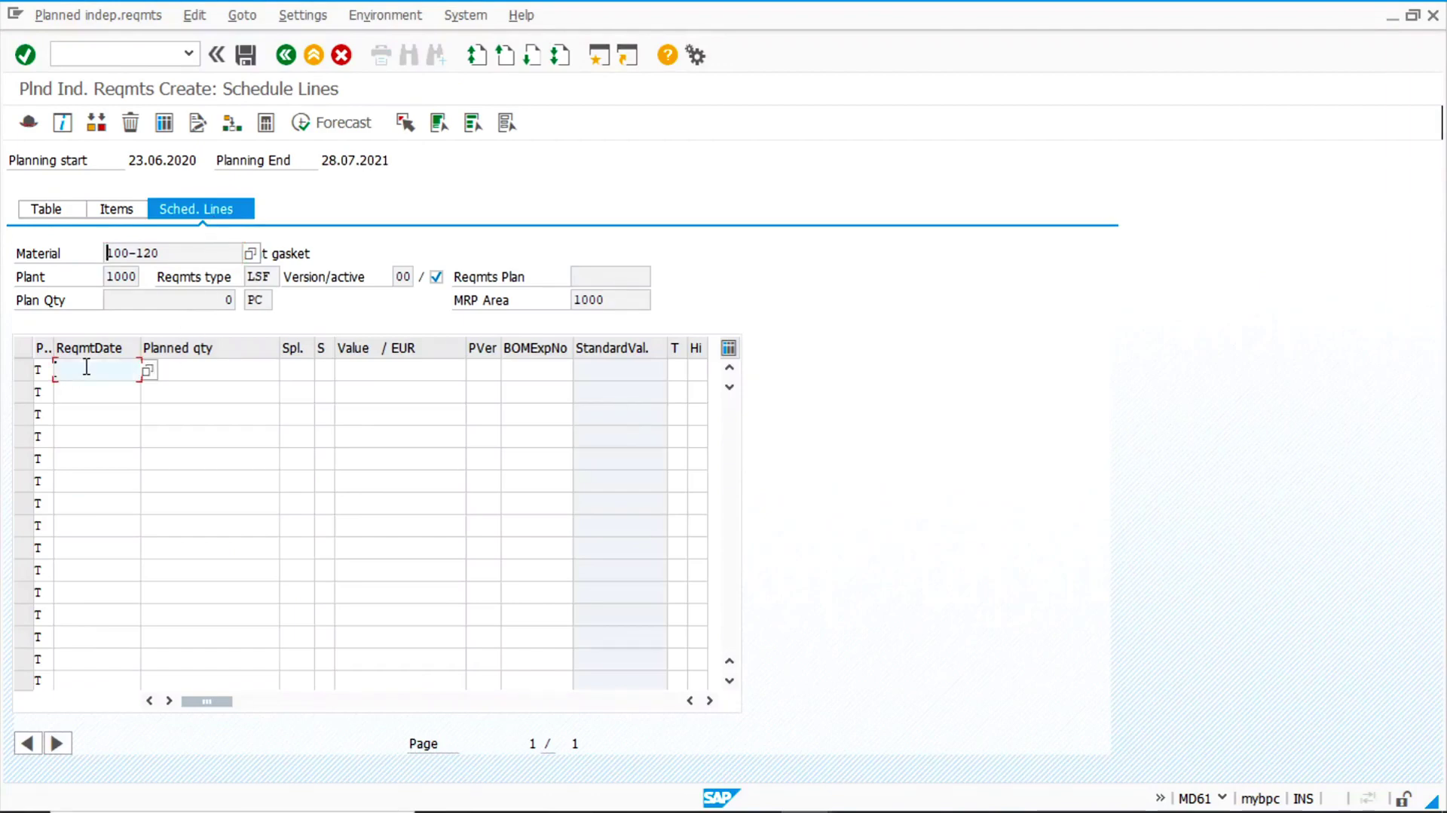
click(90, 390)
click(218, 369)
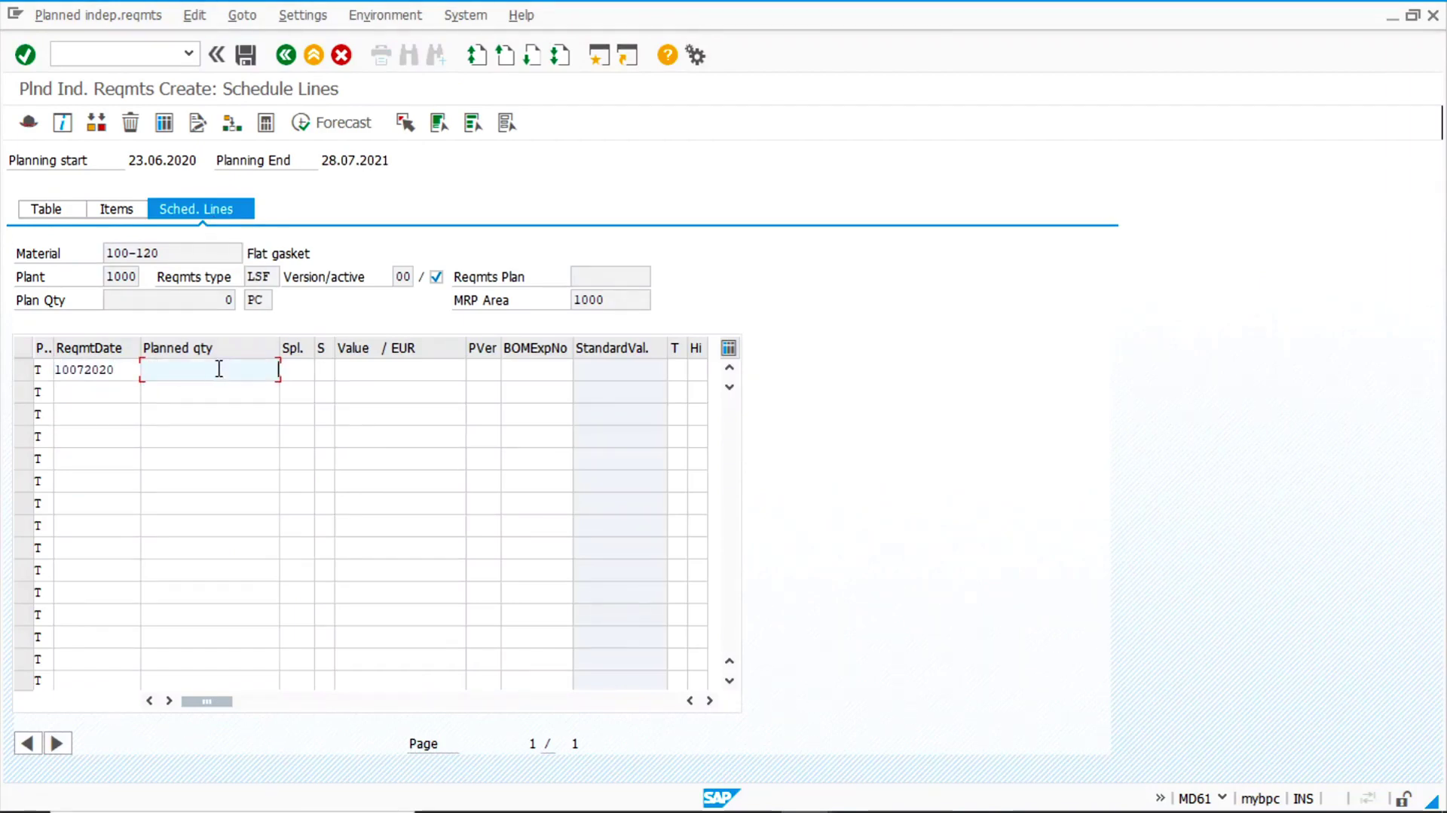
text(1)
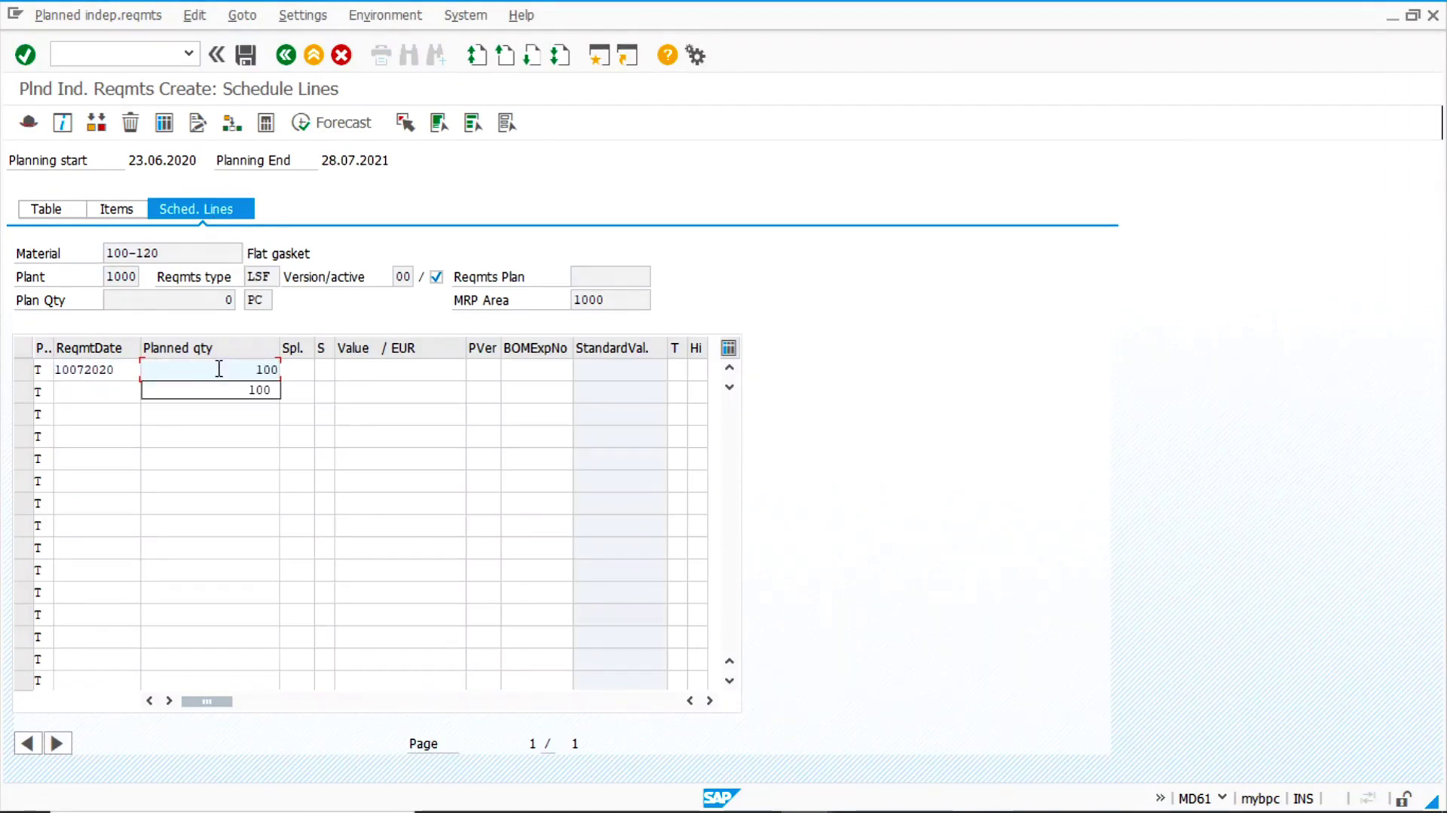
text(00)
key(Return)
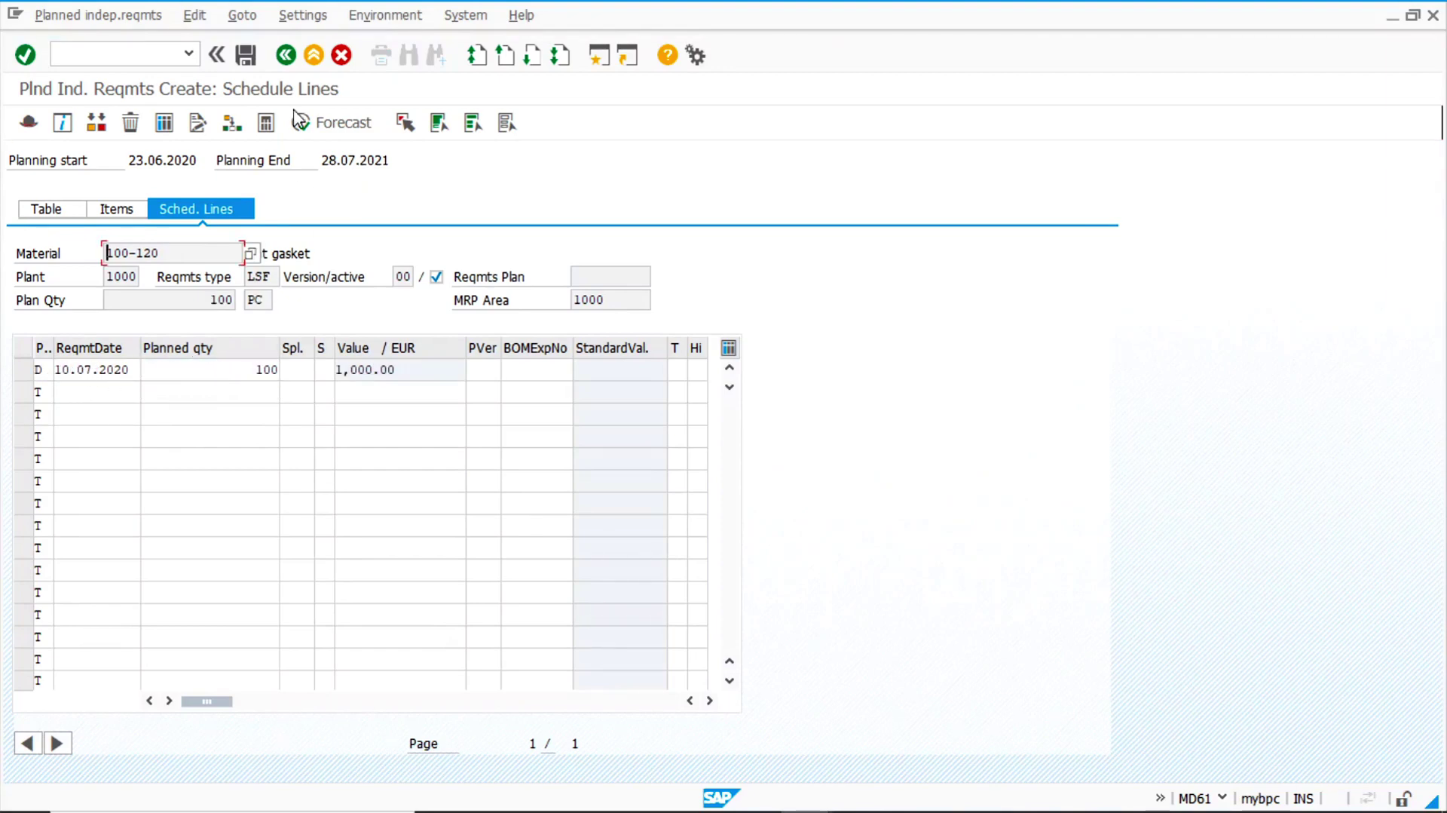
click(246, 56)
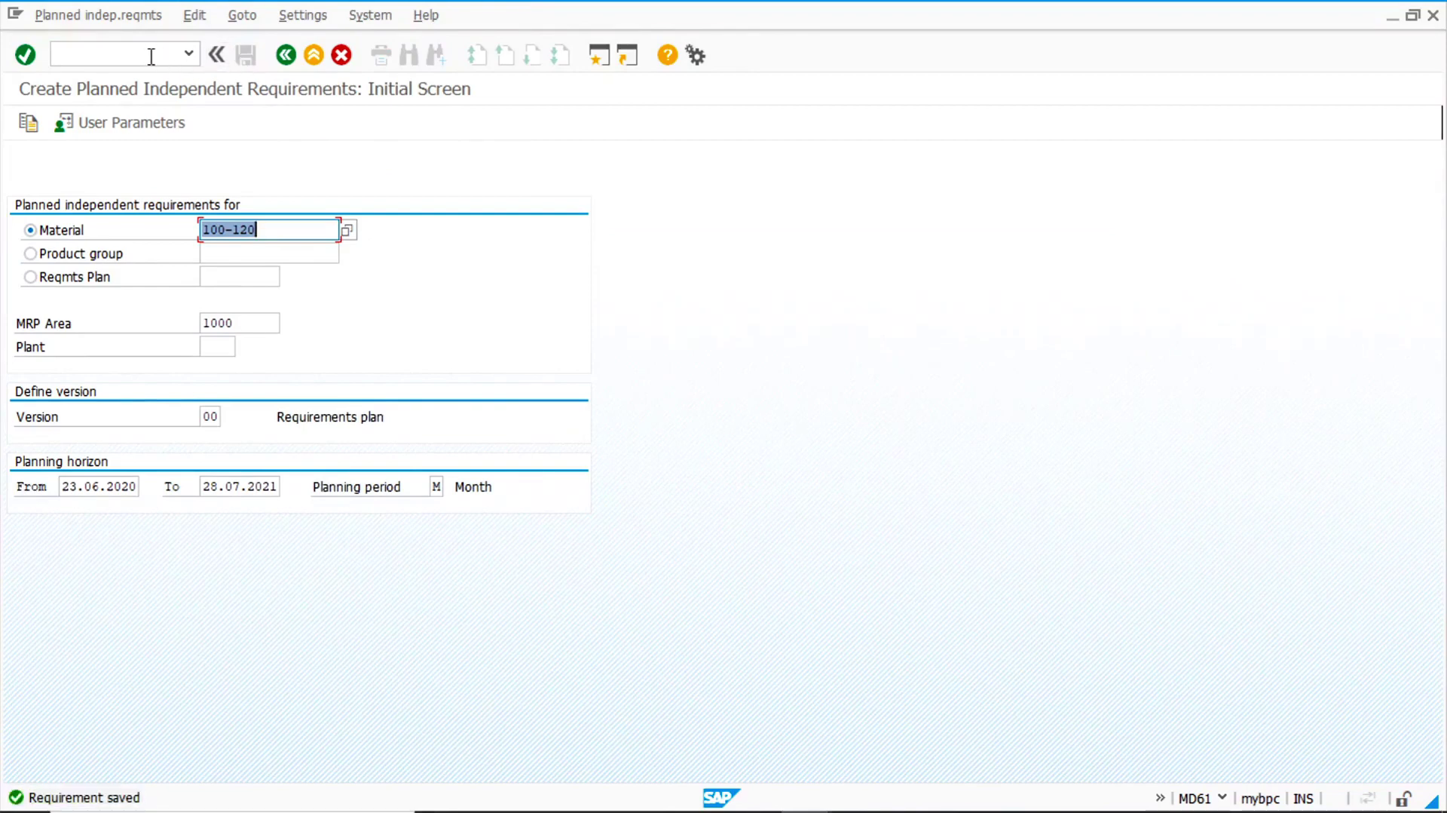
- Display the MD04 stock/requirements list for material 100-120 in MRP area 1000
click(166, 57)
text(/nmd)
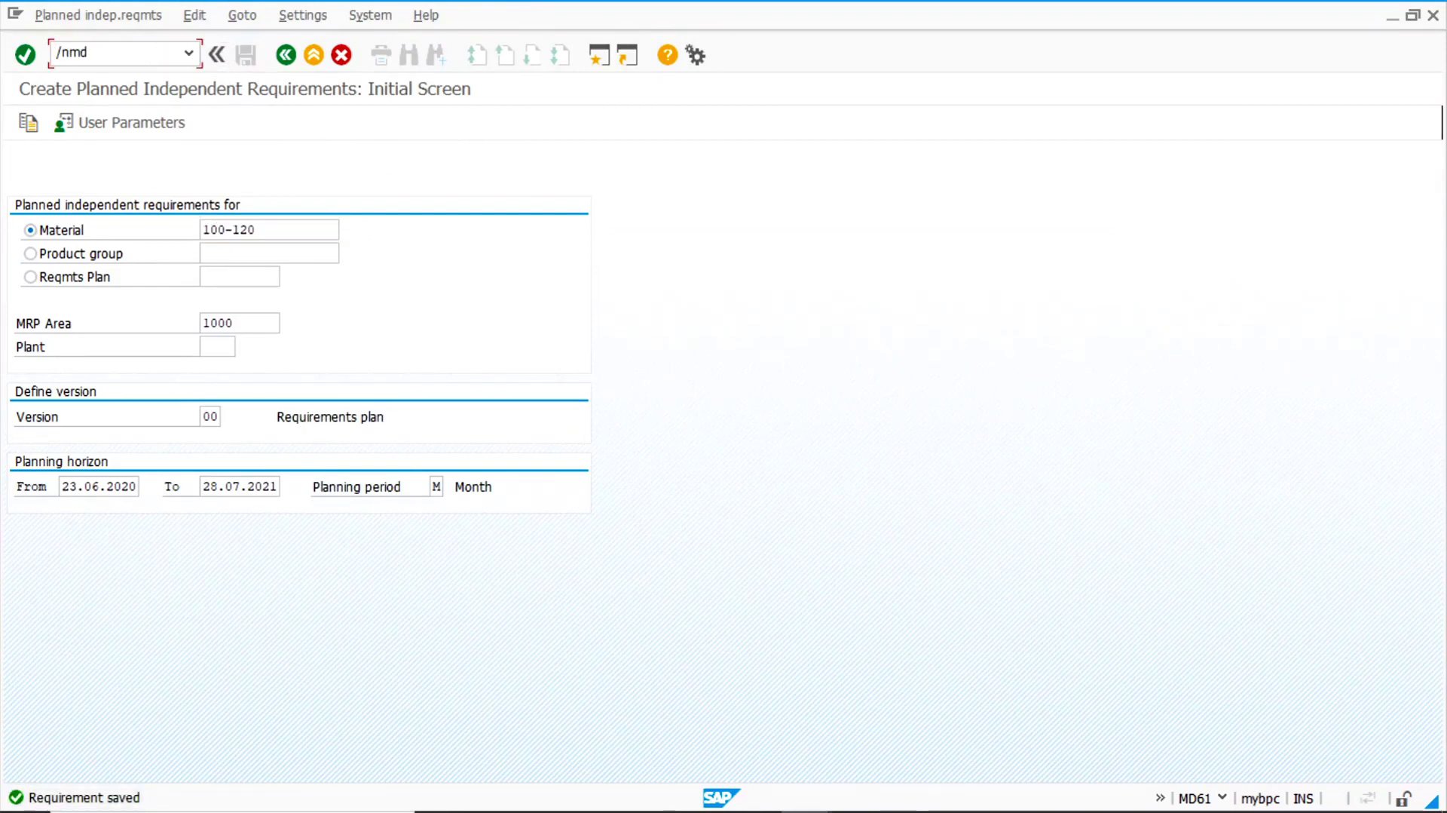
text(04)
key(Return)
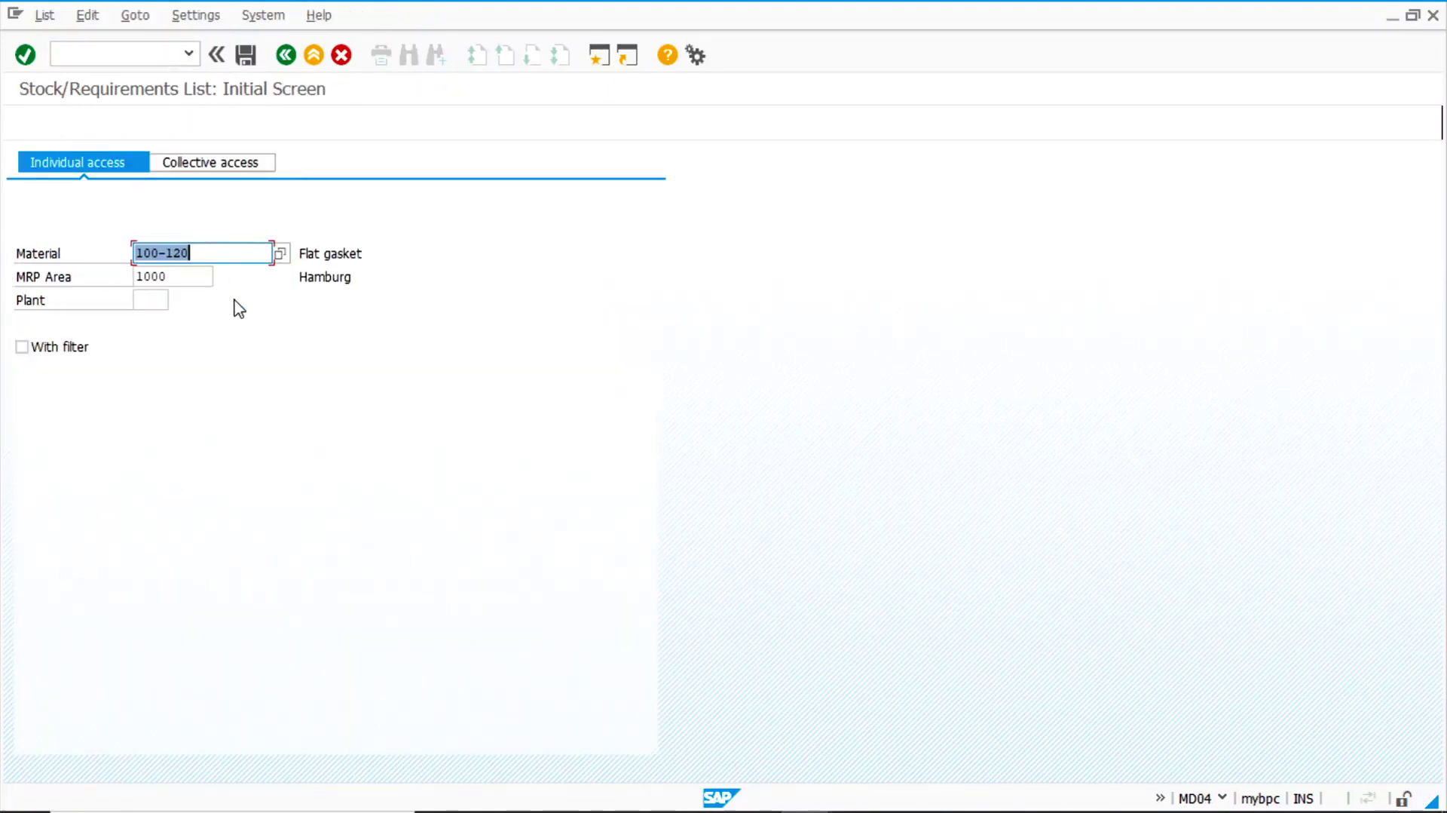
key(Return)
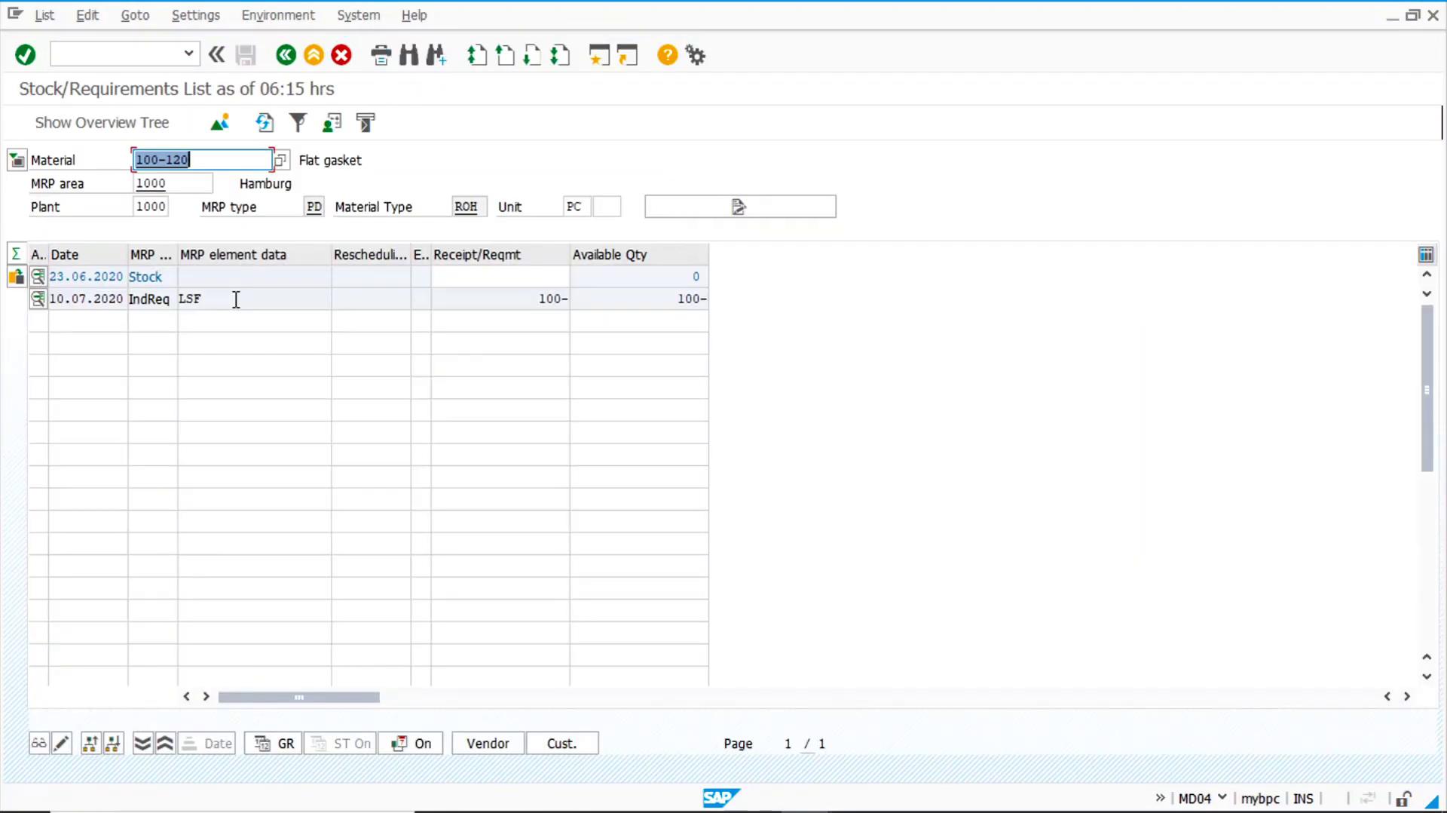
- Assign navigation profile SAPPPMRP00 to the stock/requirements list and save it in the user settings
click(220, 303)
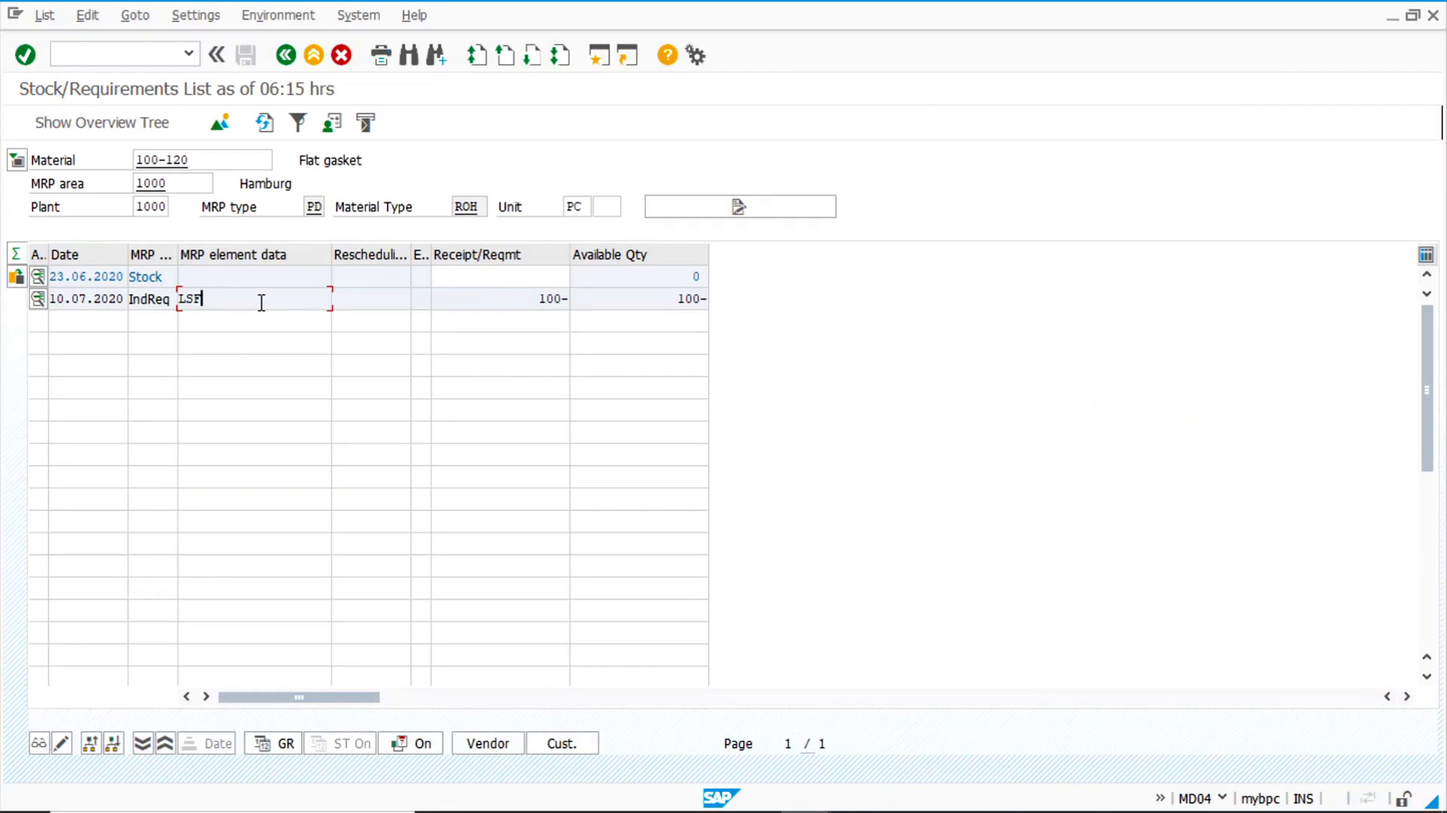
click(287, 17)
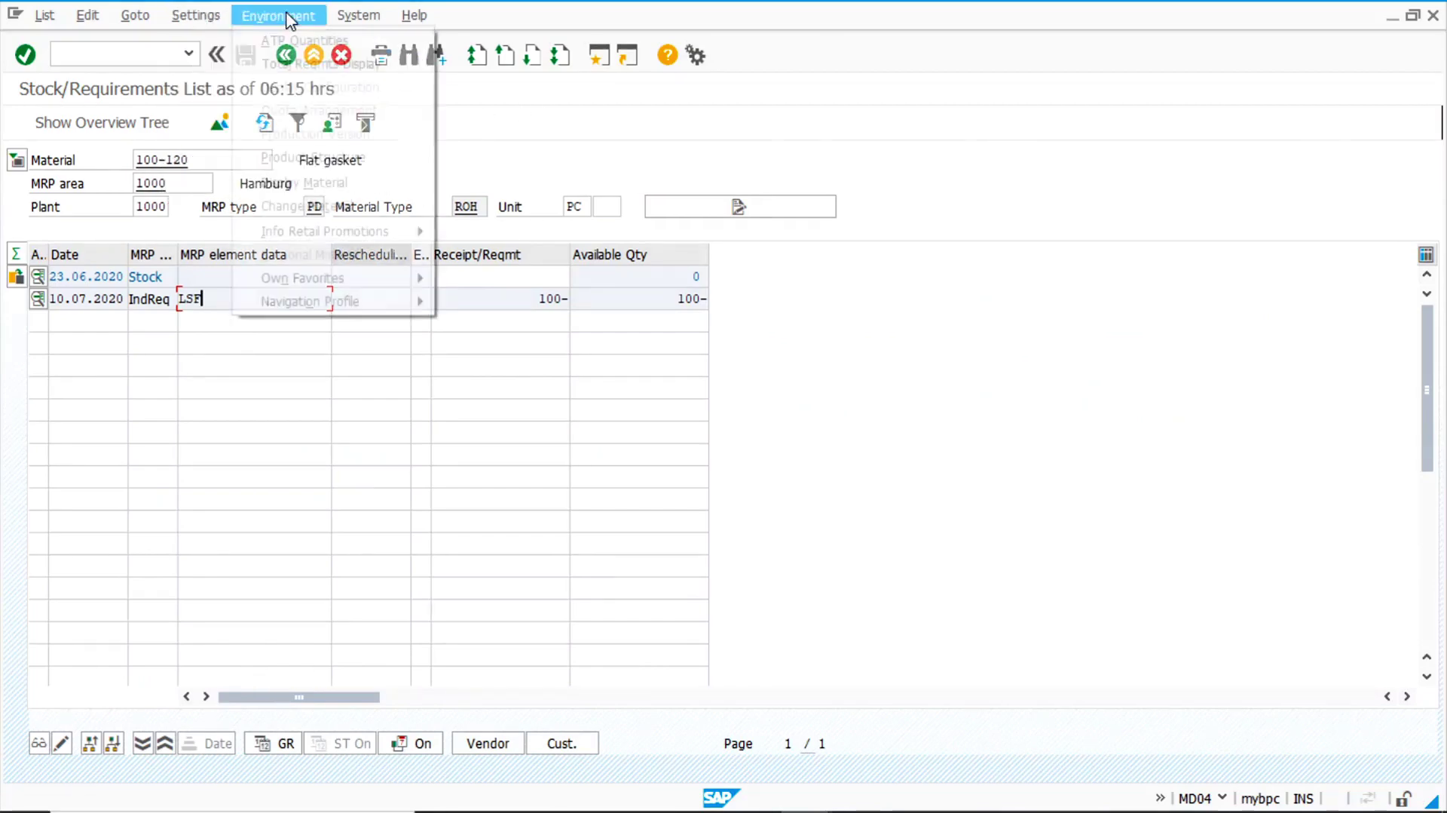
mouse_move(326, 301)
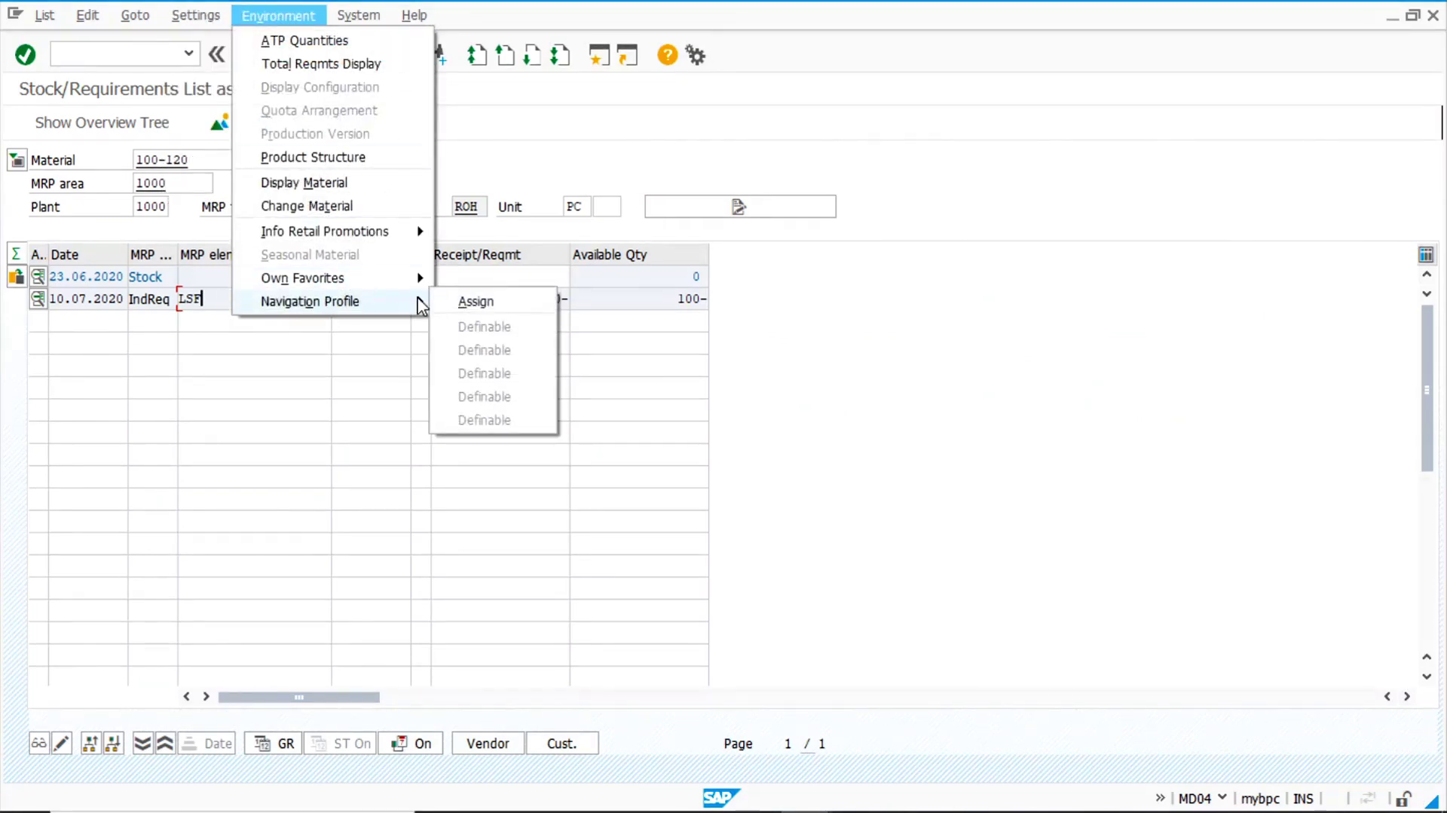
click(490, 309)
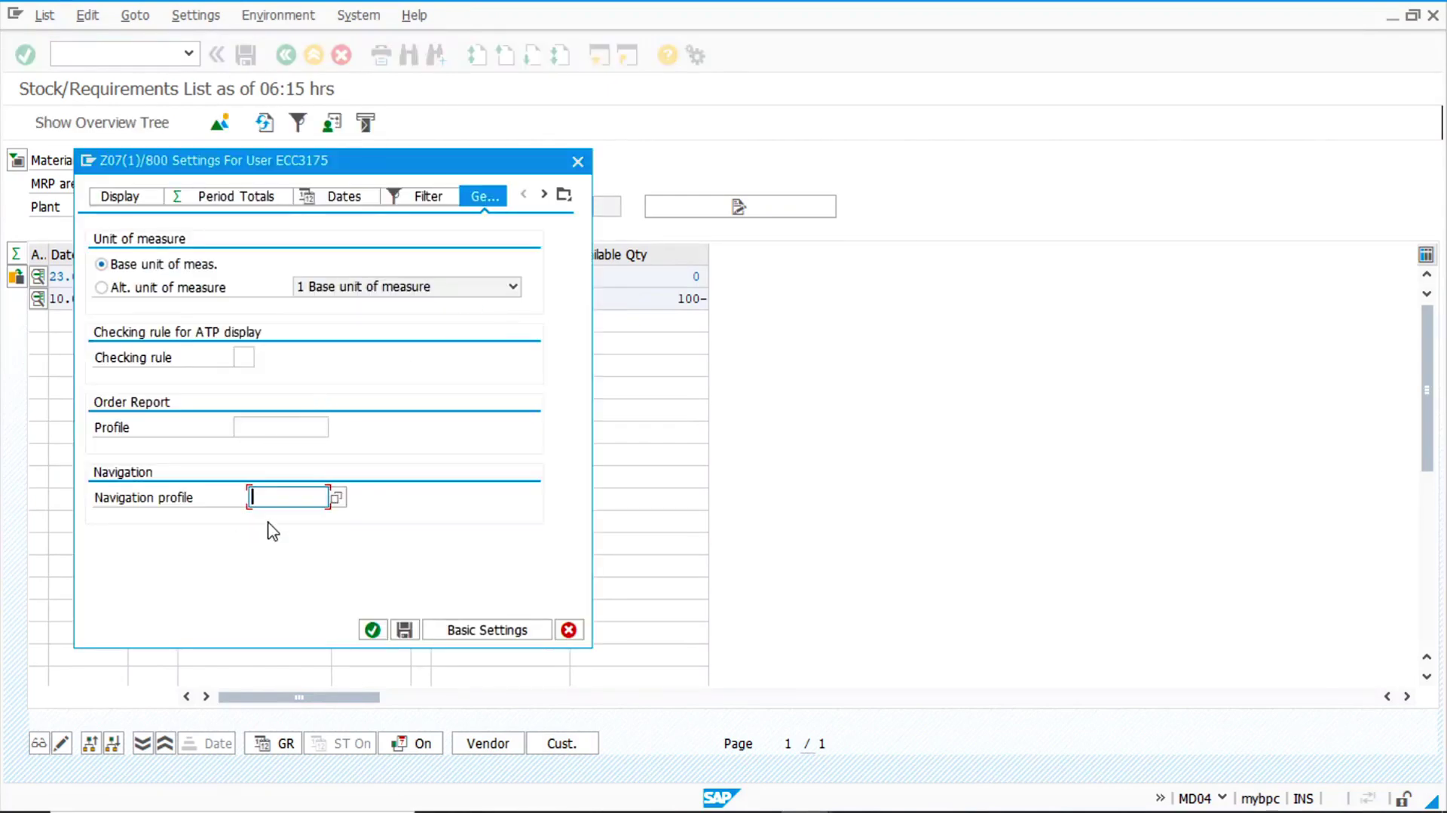
text(S)
click(300, 517)
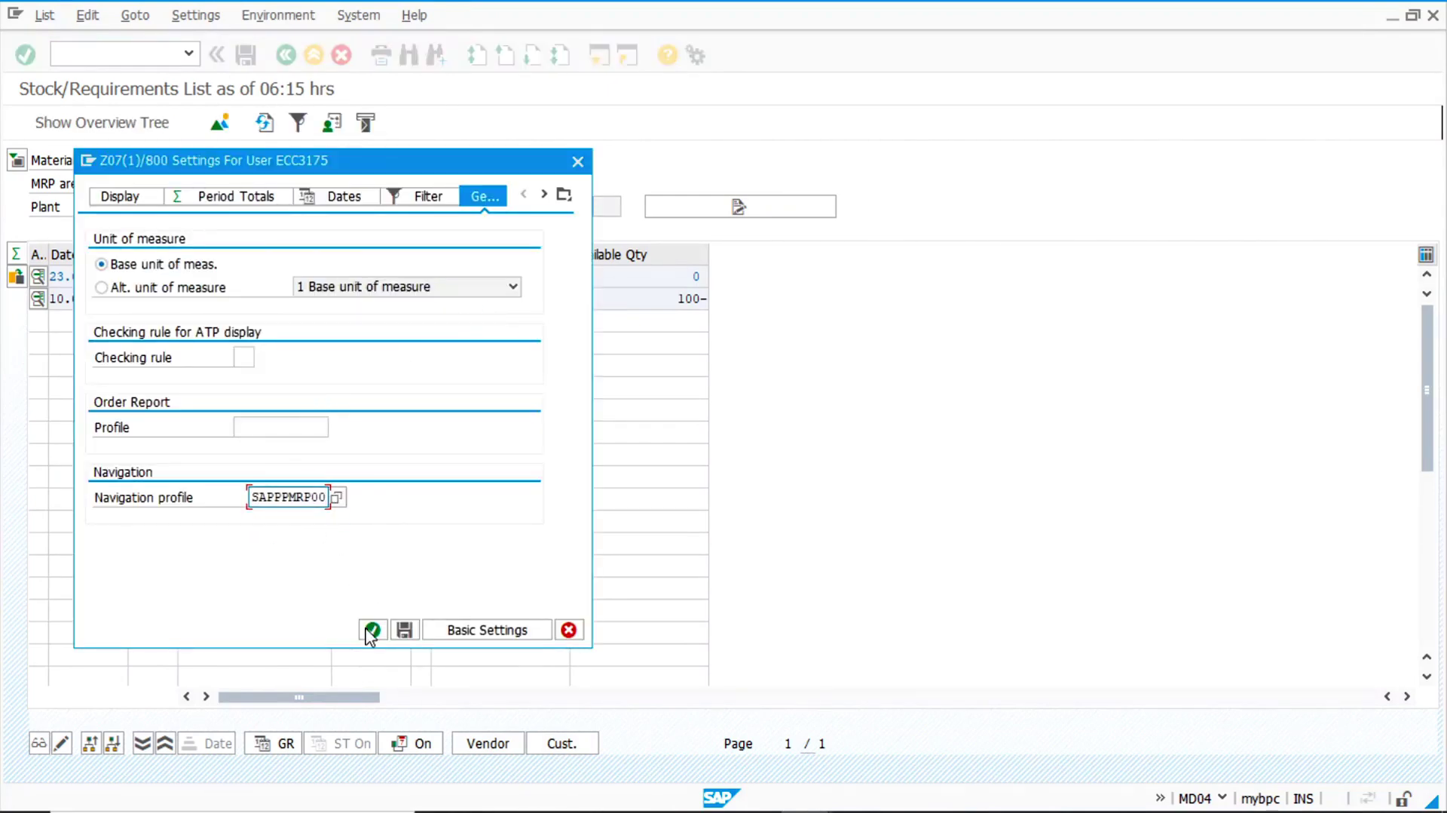
click(405, 630)
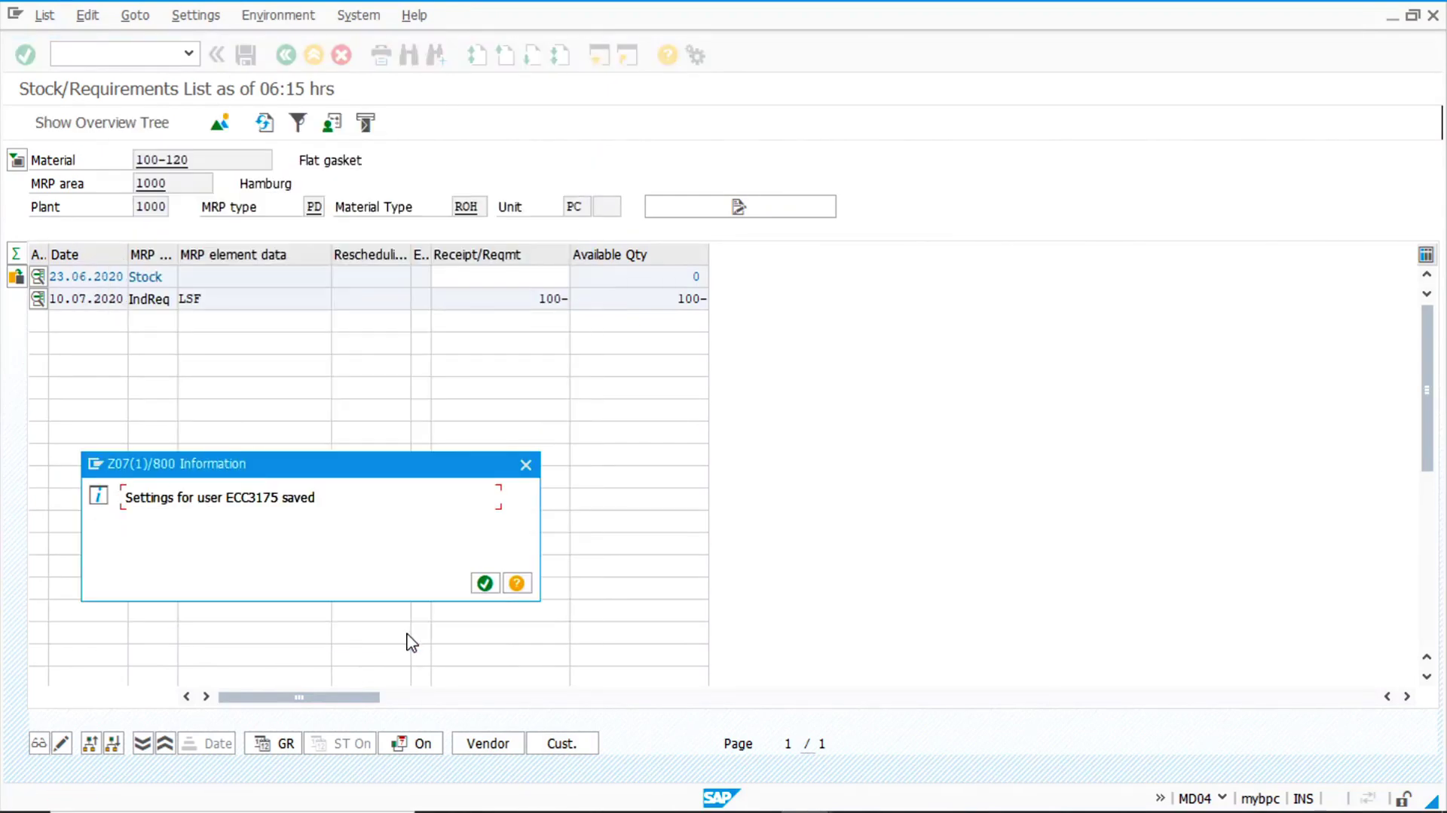
click(483, 585)
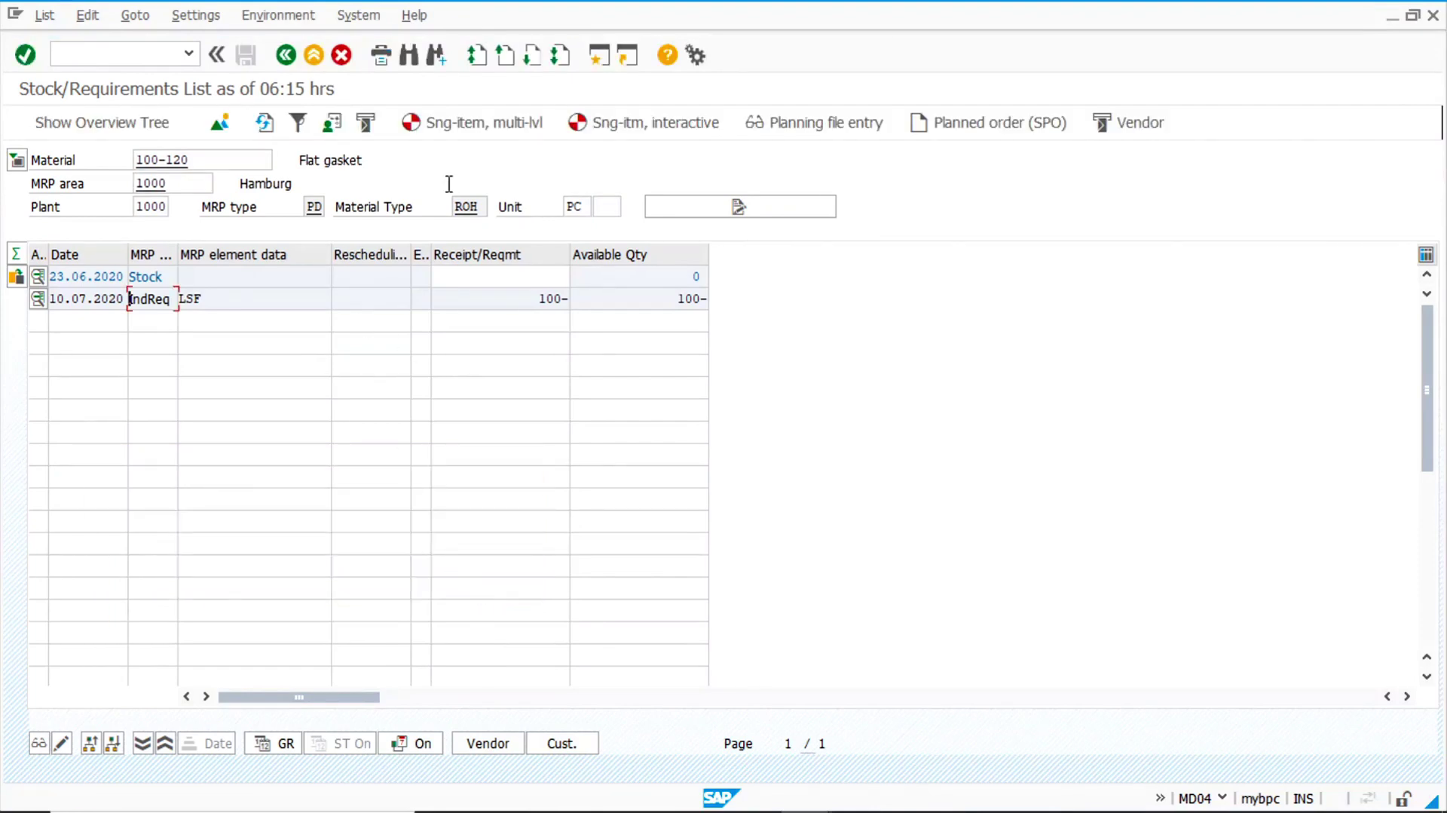
- Run single-item, multi-level MRP for material 100-120 in plant 1000 with processing key NETCH and refresh the stock/requirements list
click(503, 128)
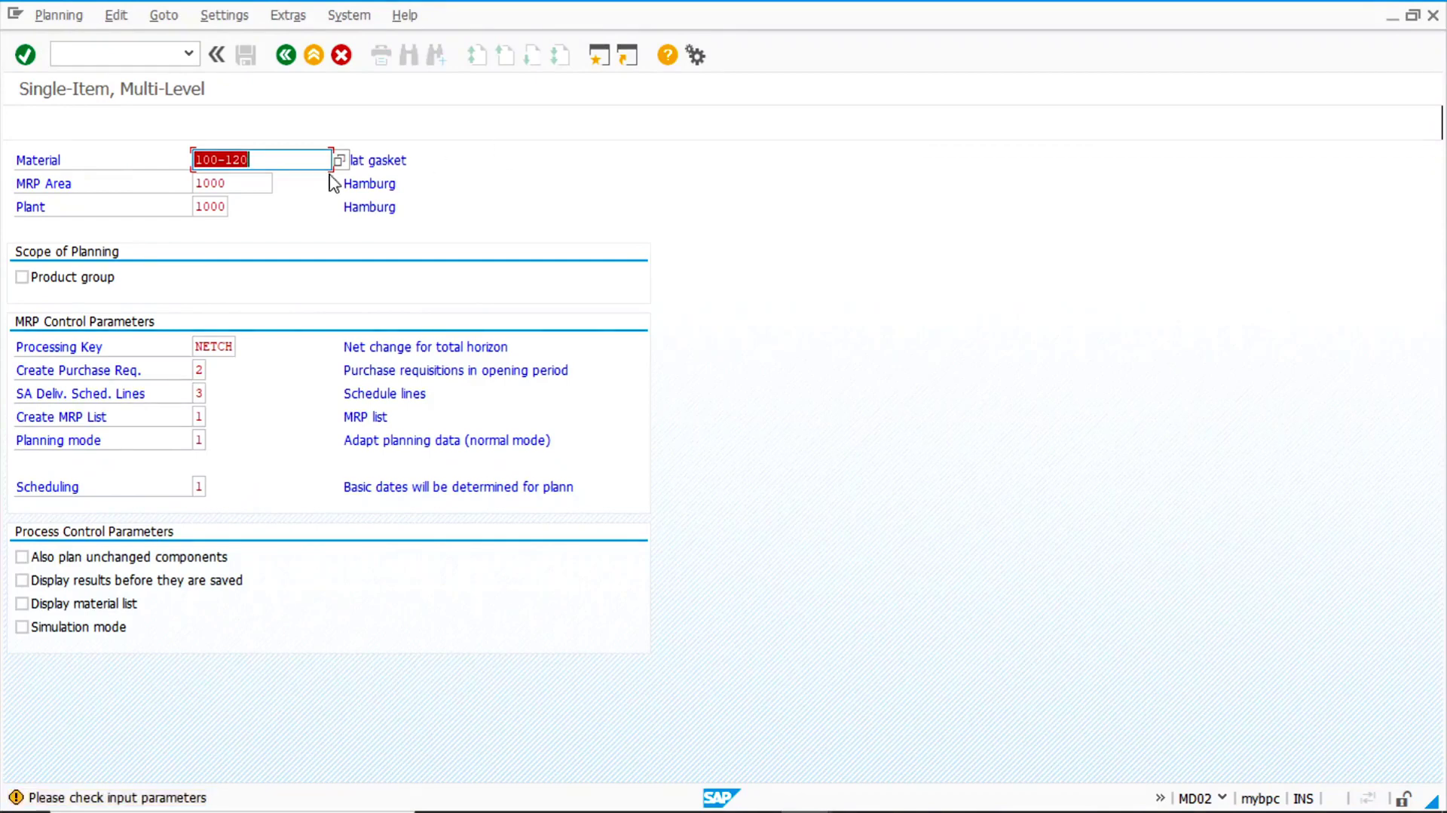
key(Return)
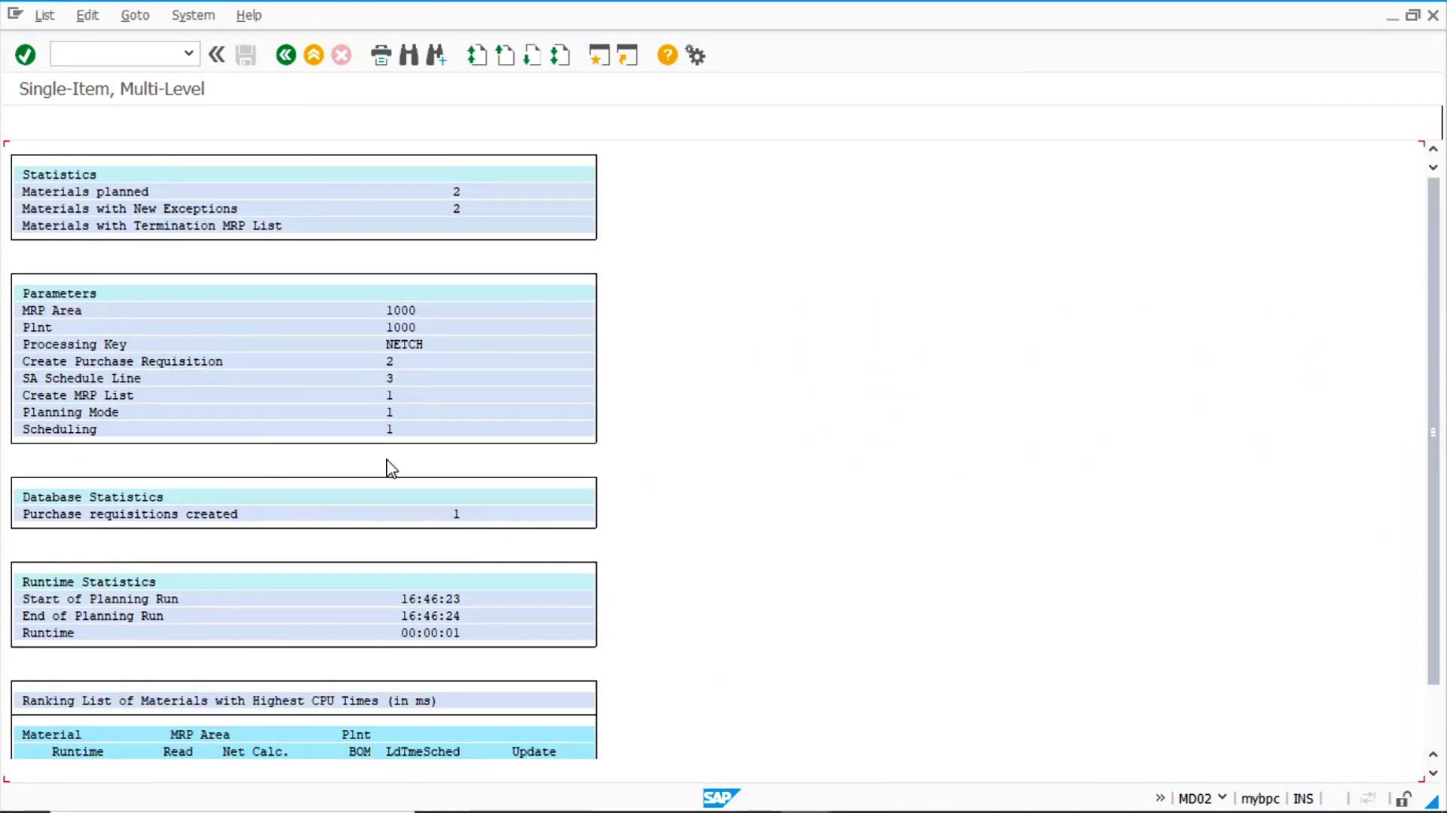
click(288, 58)
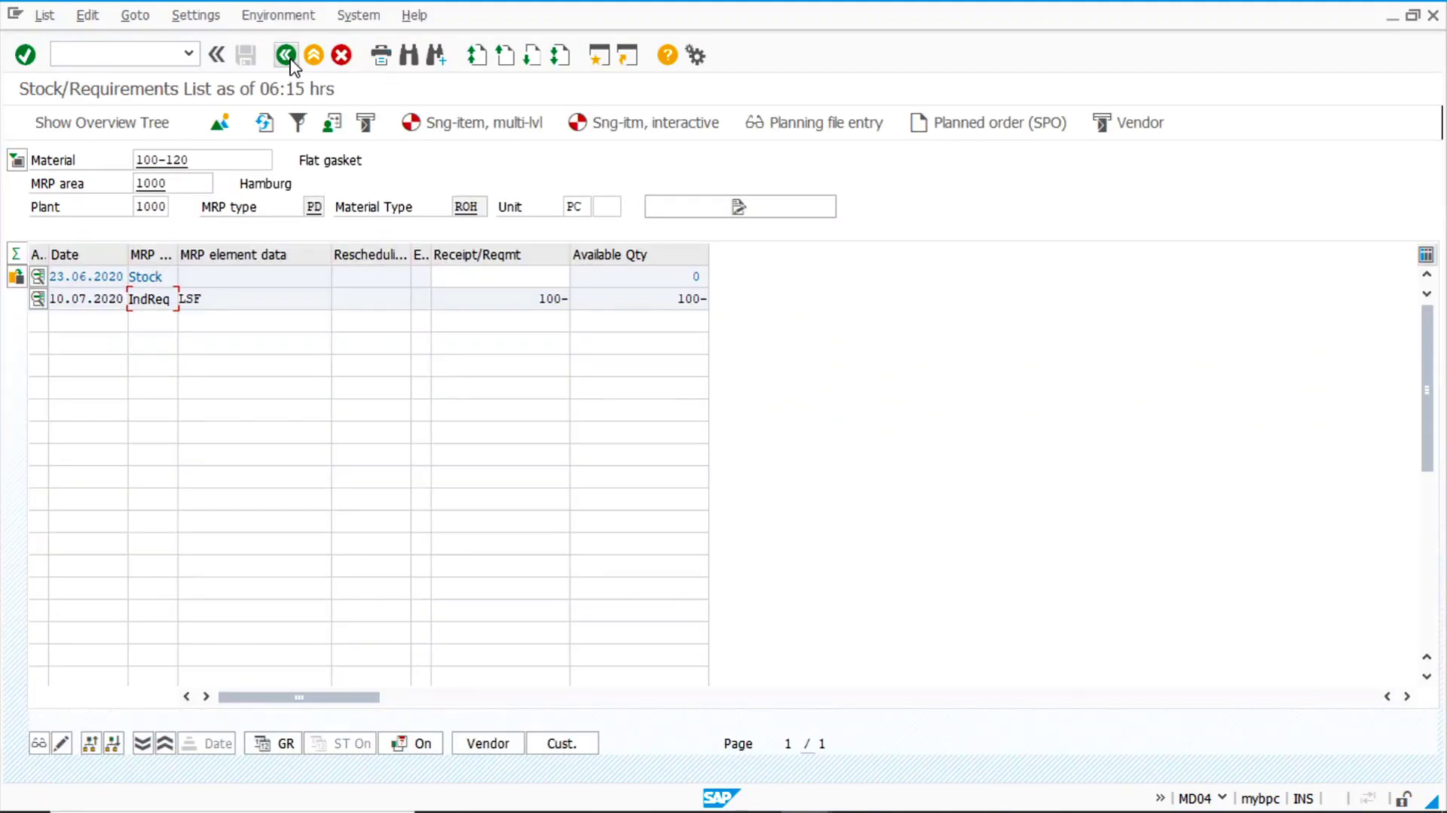
click(264, 123)
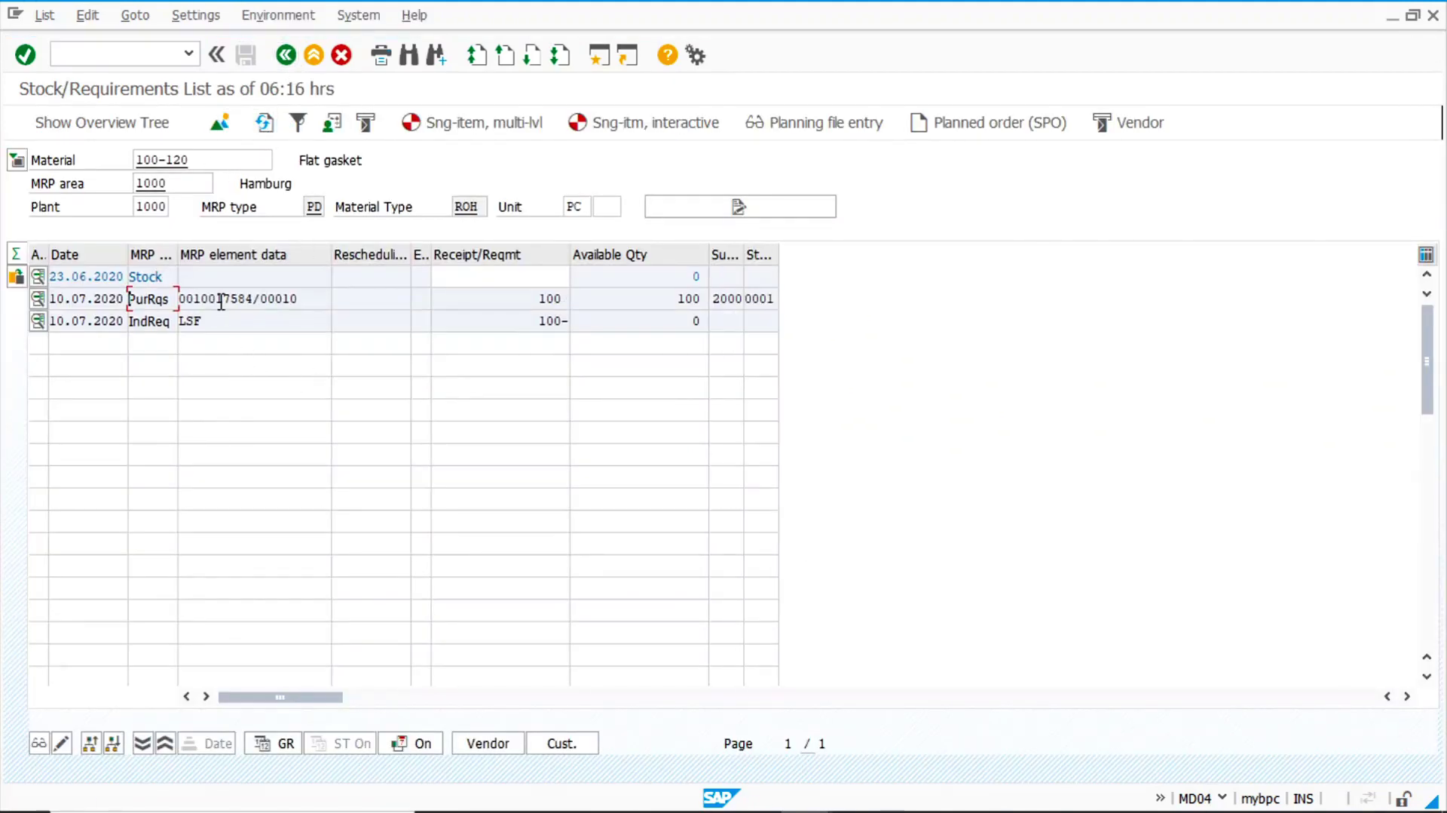
- Display the purchase requisition, check the purchasing organization and supplying plant in its source of supply, and return to the list
double_click(221, 302)
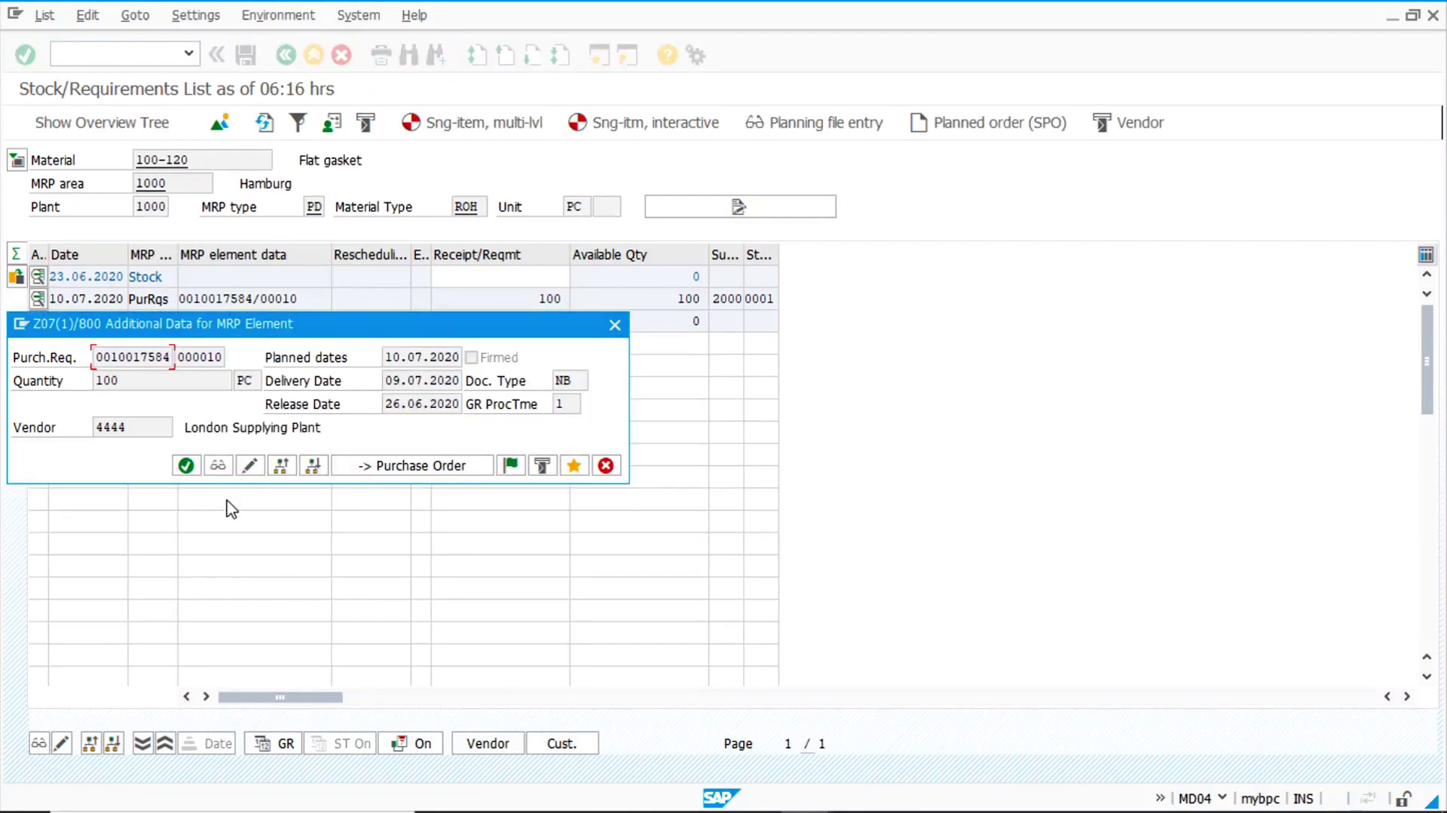
click(218, 466)
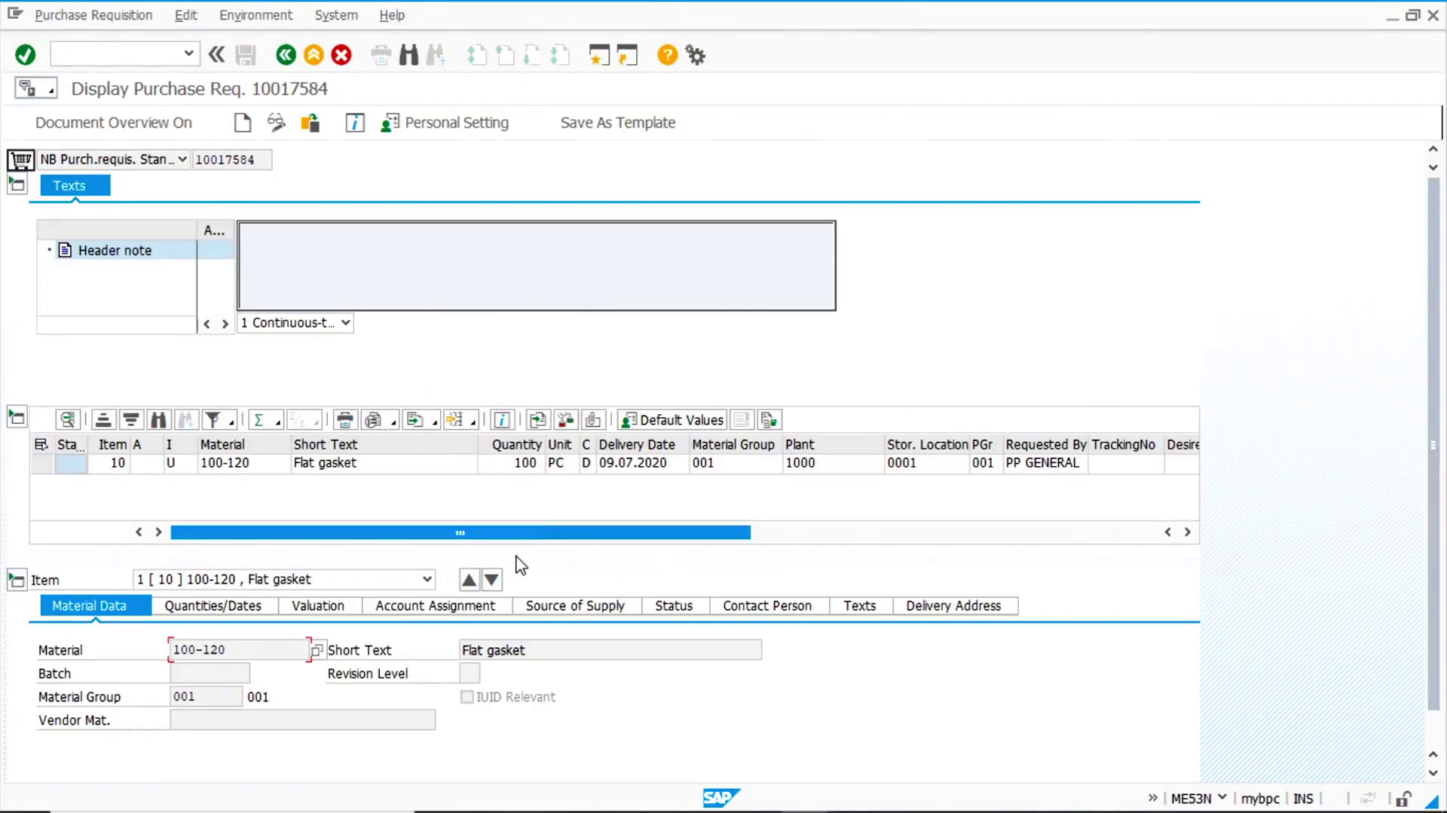
click(585, 608)
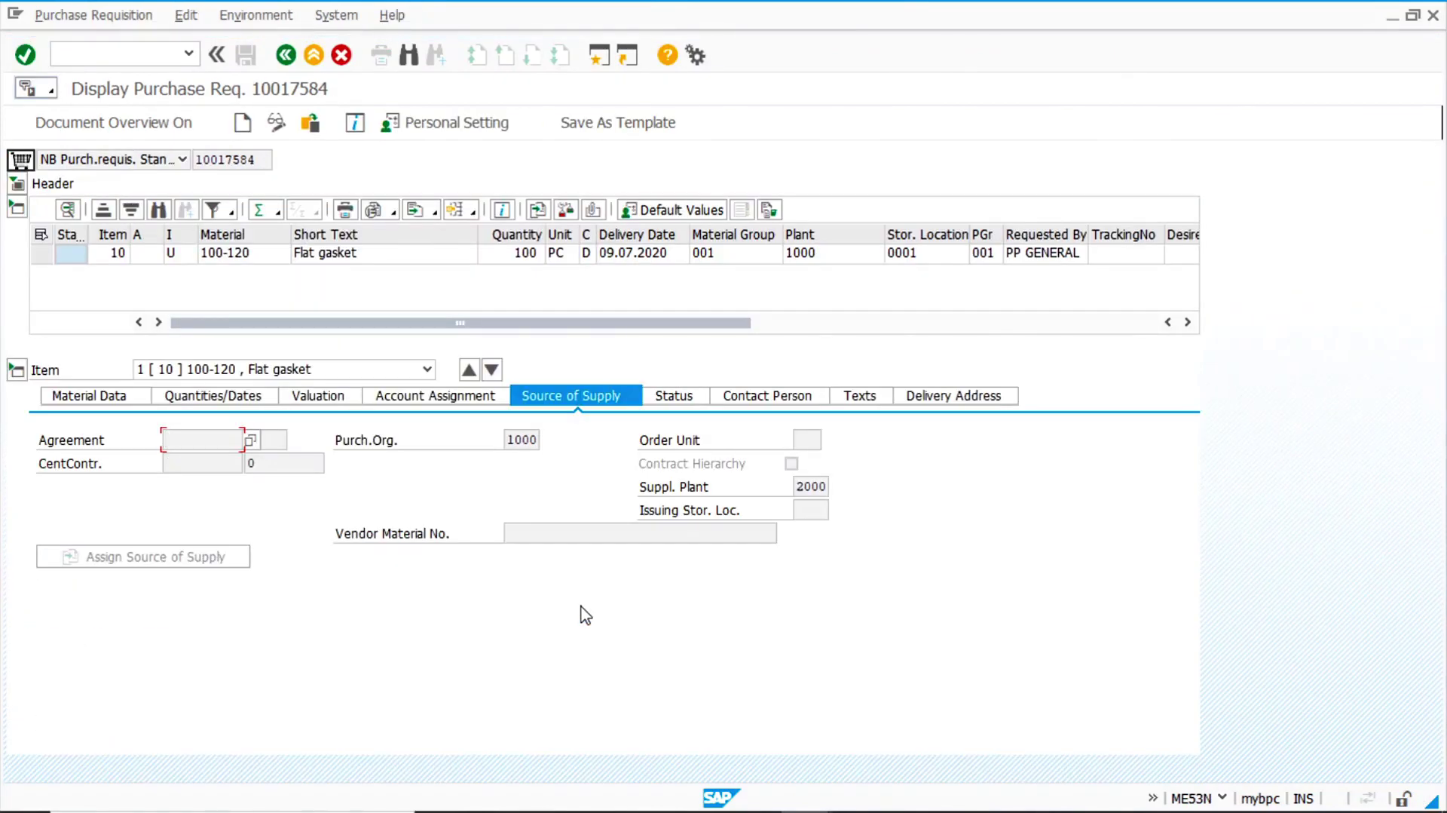
click(513, 440)
click(812, 488)
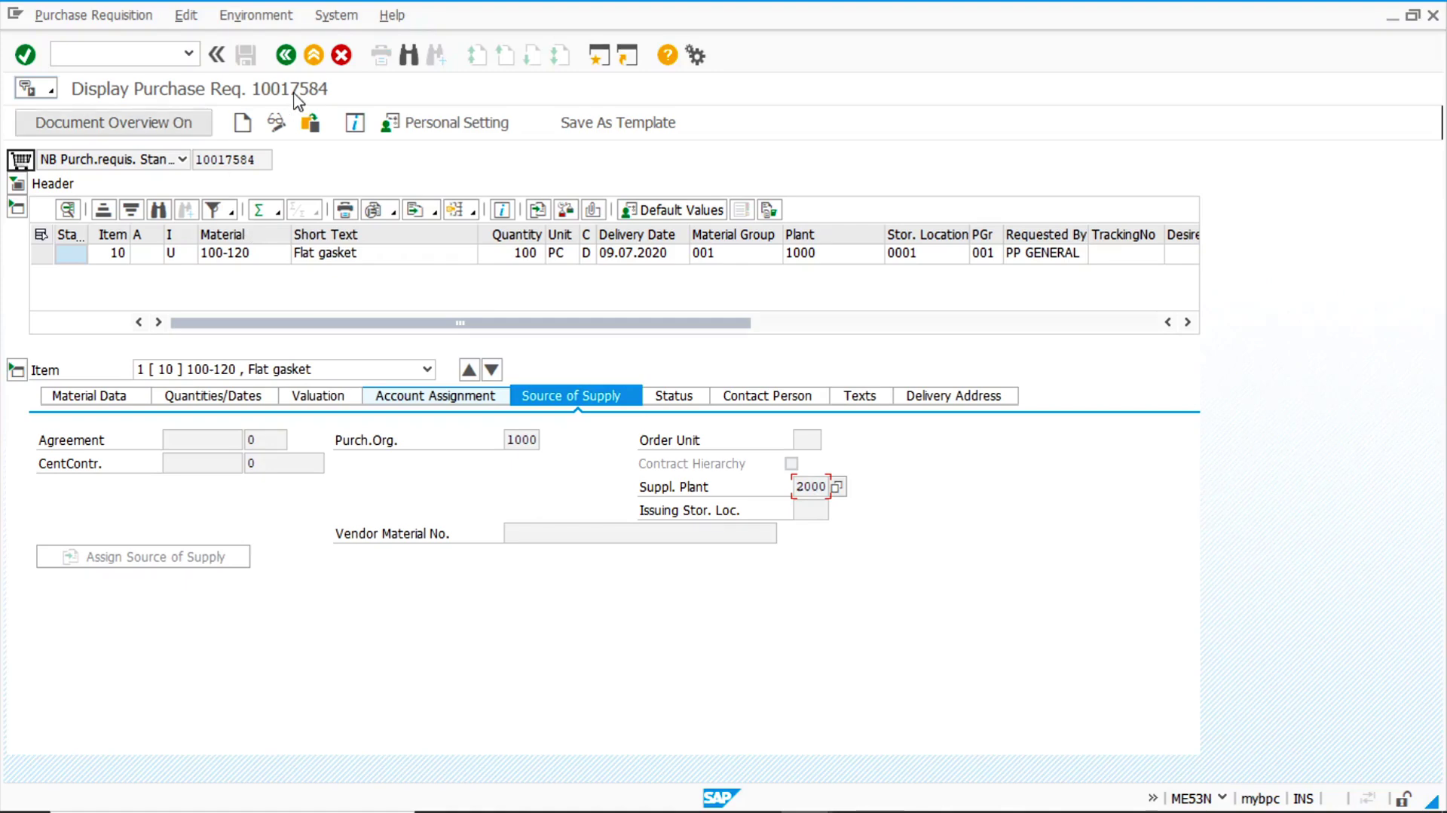
click(287, 61)
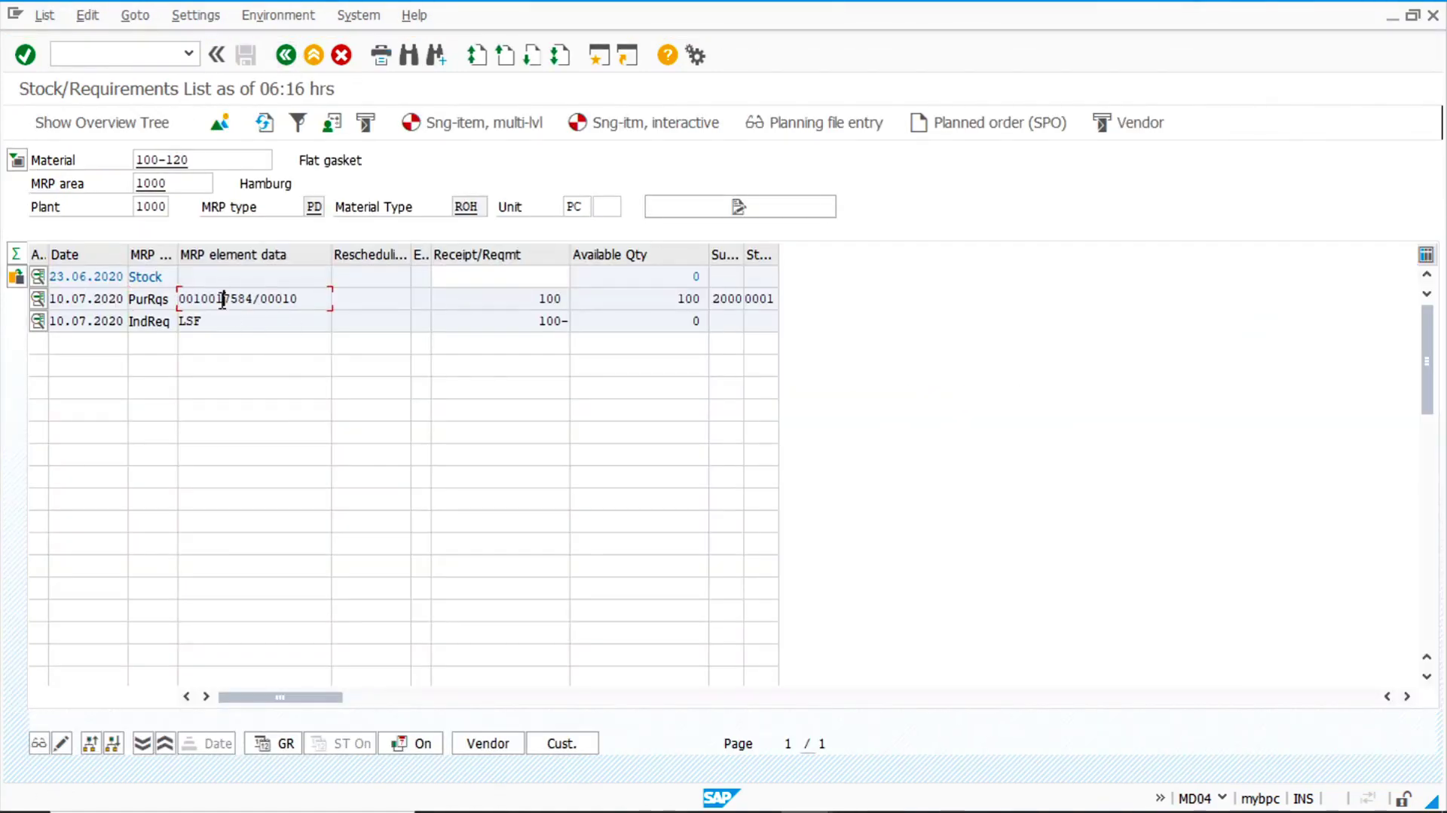
- Convert the purchase requisition into a standard purchase order for vendor 4444 by adopting the open requisition from the document overview
double_click(222, 299)
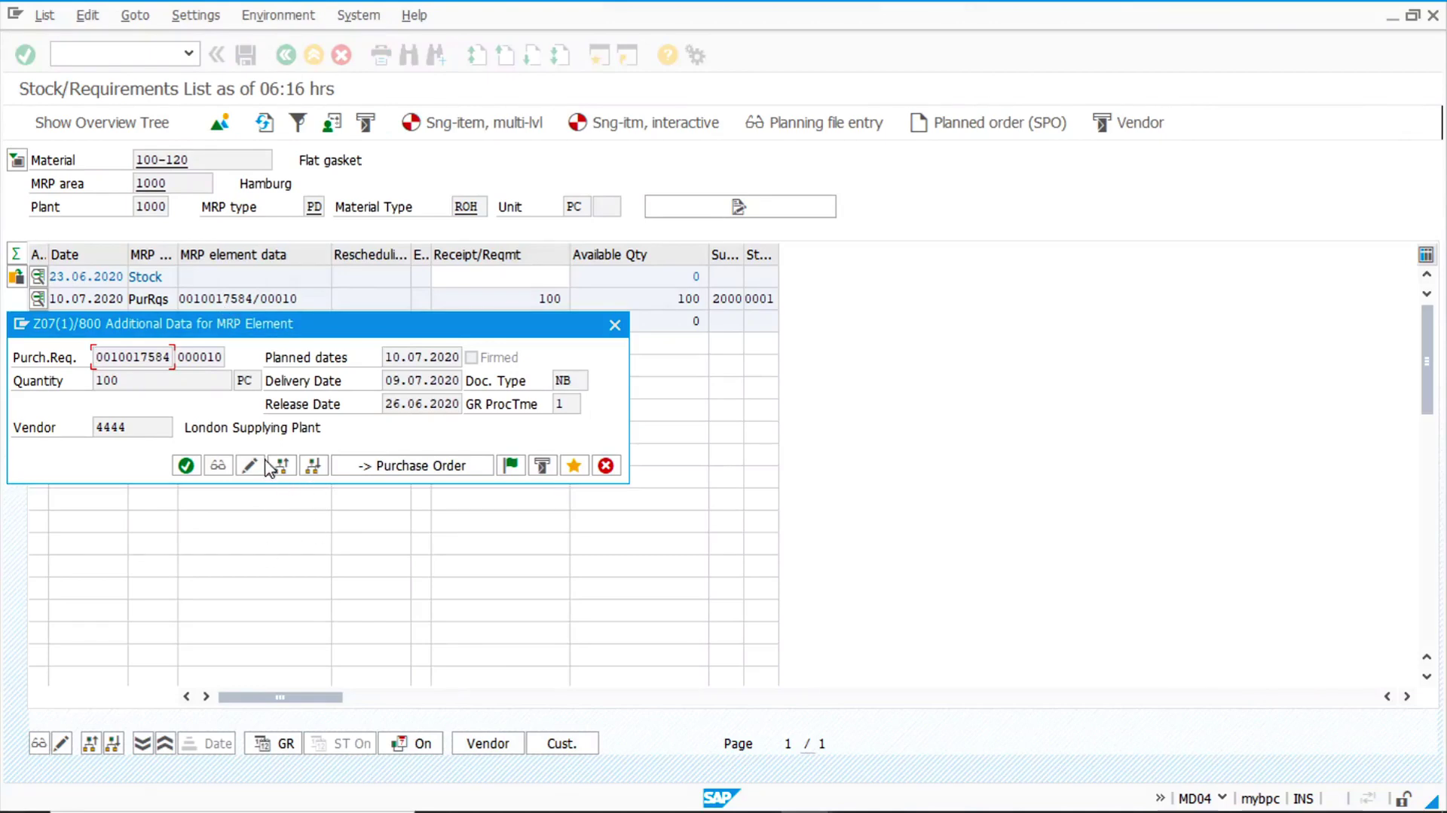
click(419, 467)
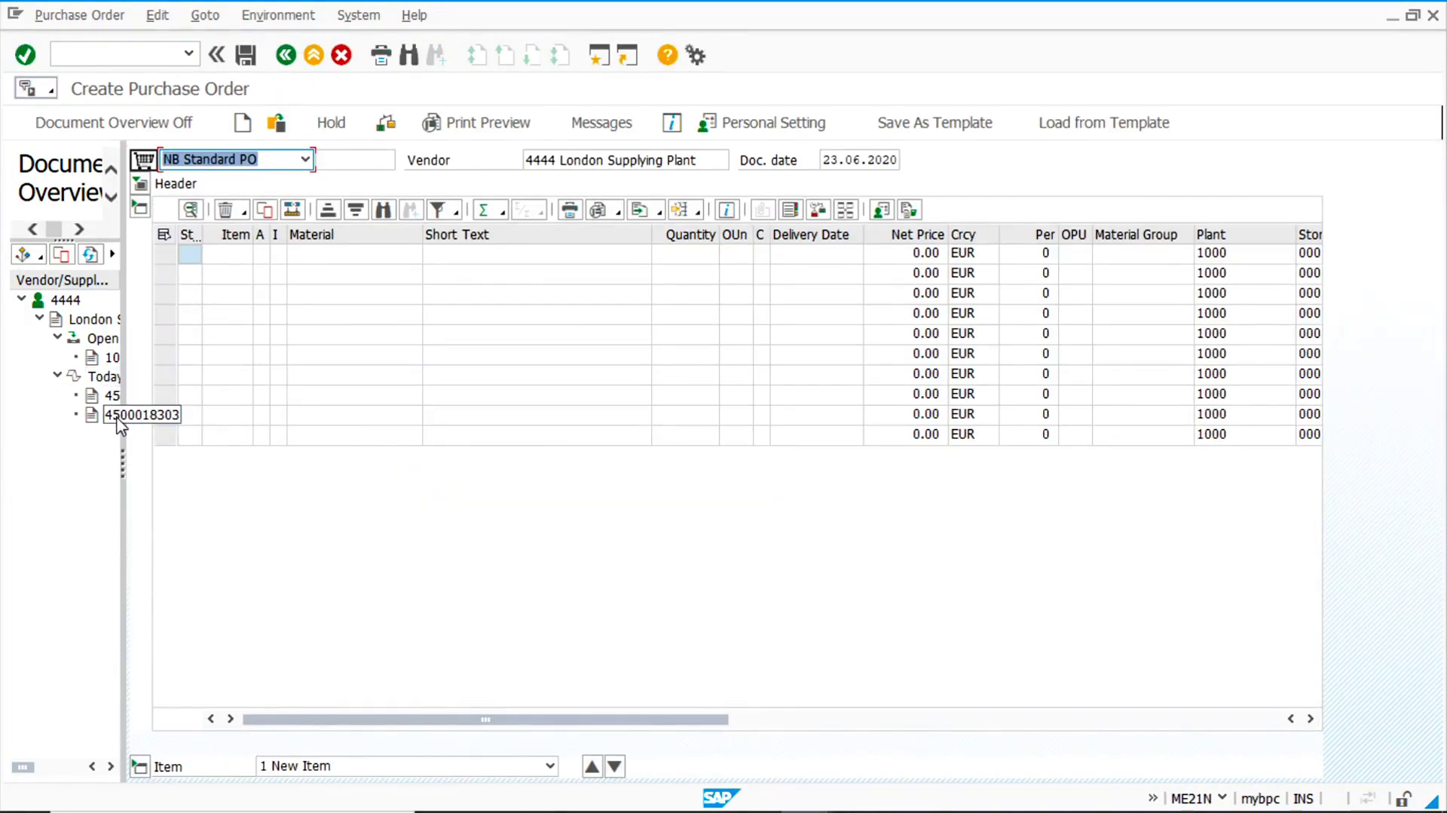
double_click(112, 414)
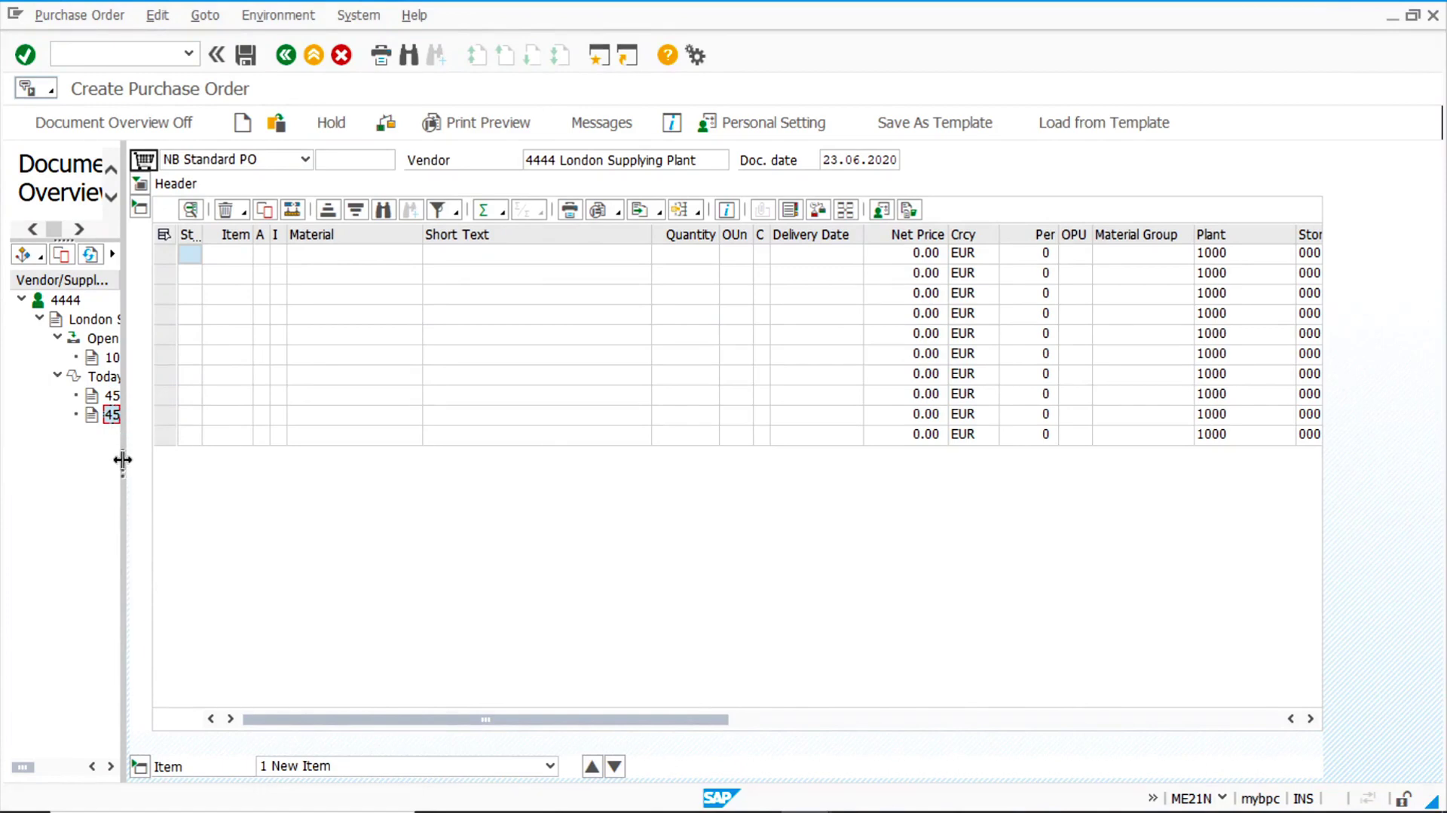
drag(121, 461, 330, 484)
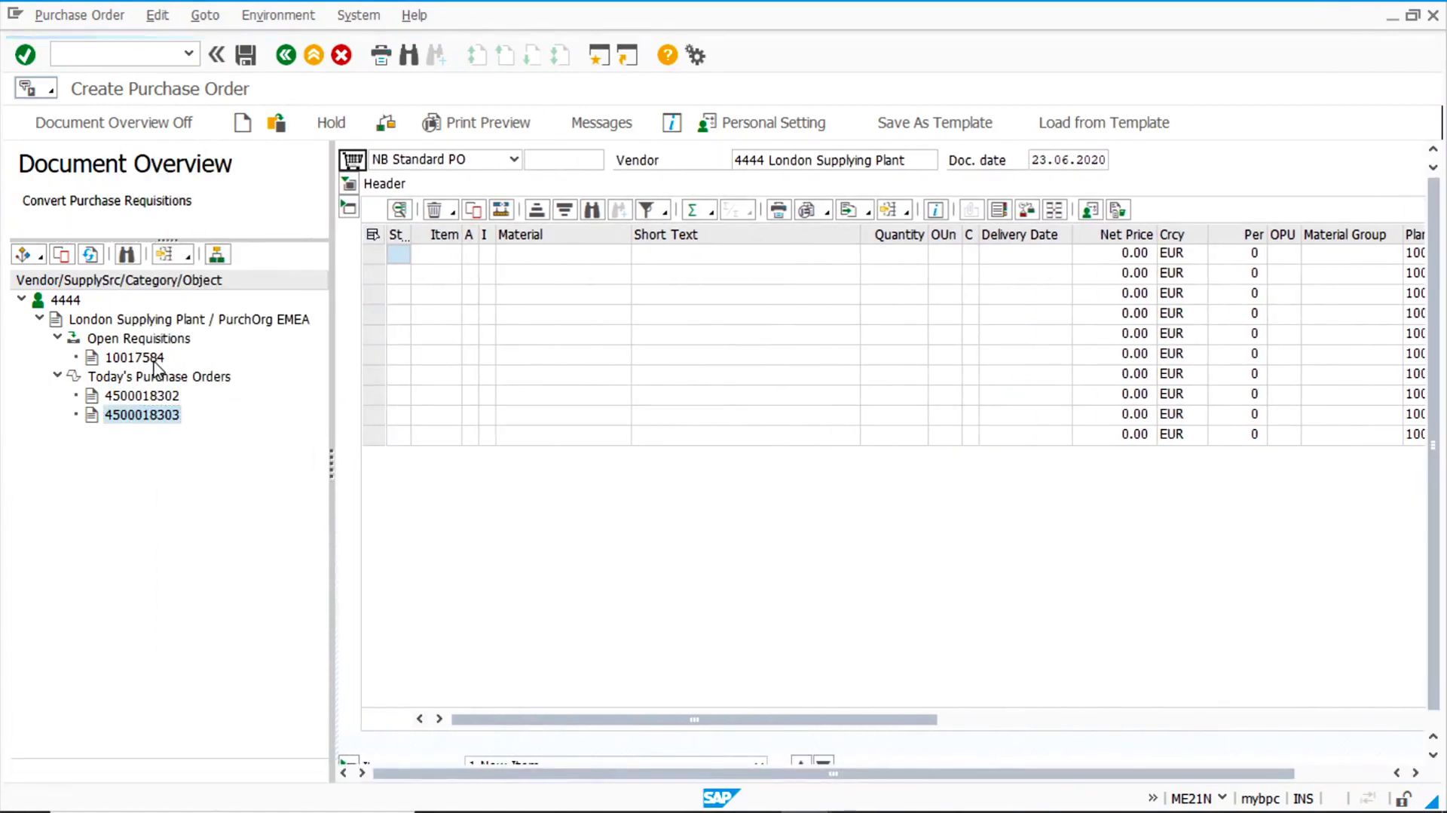
drag(160, 359, 355, 160)
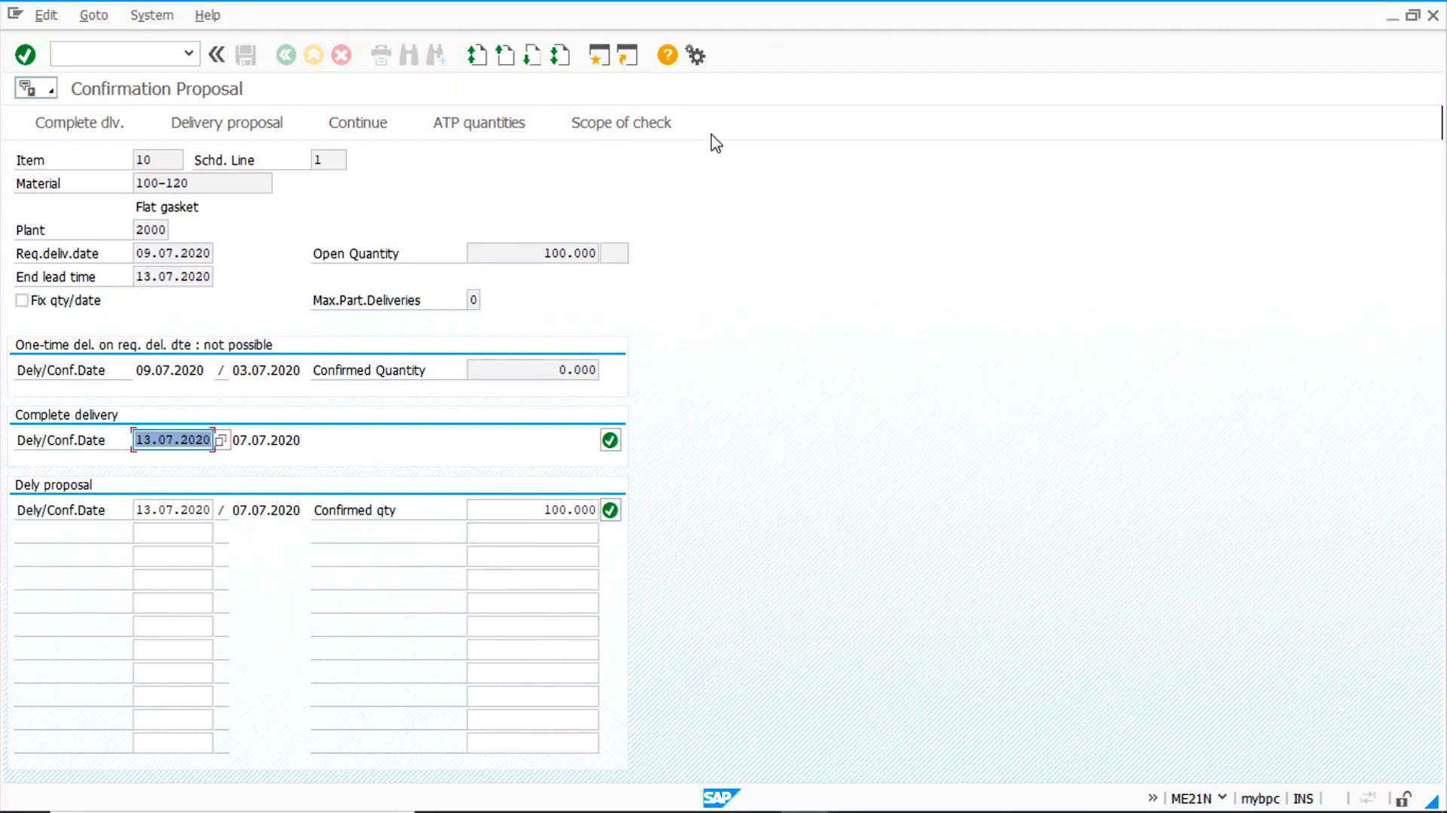
- Review the scope of the availability check and accept the delivery proposal of 100 for 13.07.2020
click(632, 124)
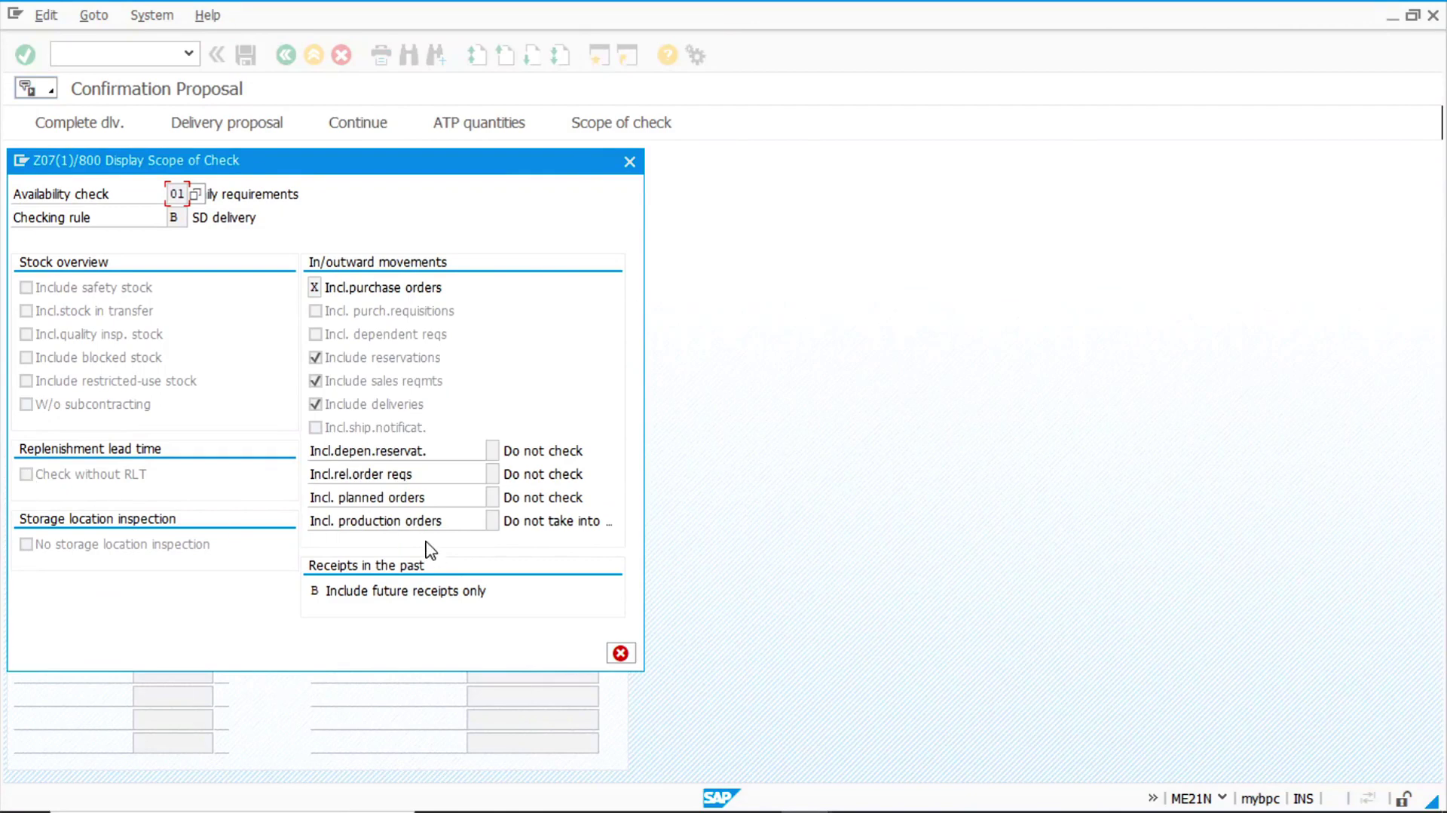
click(621, 653)
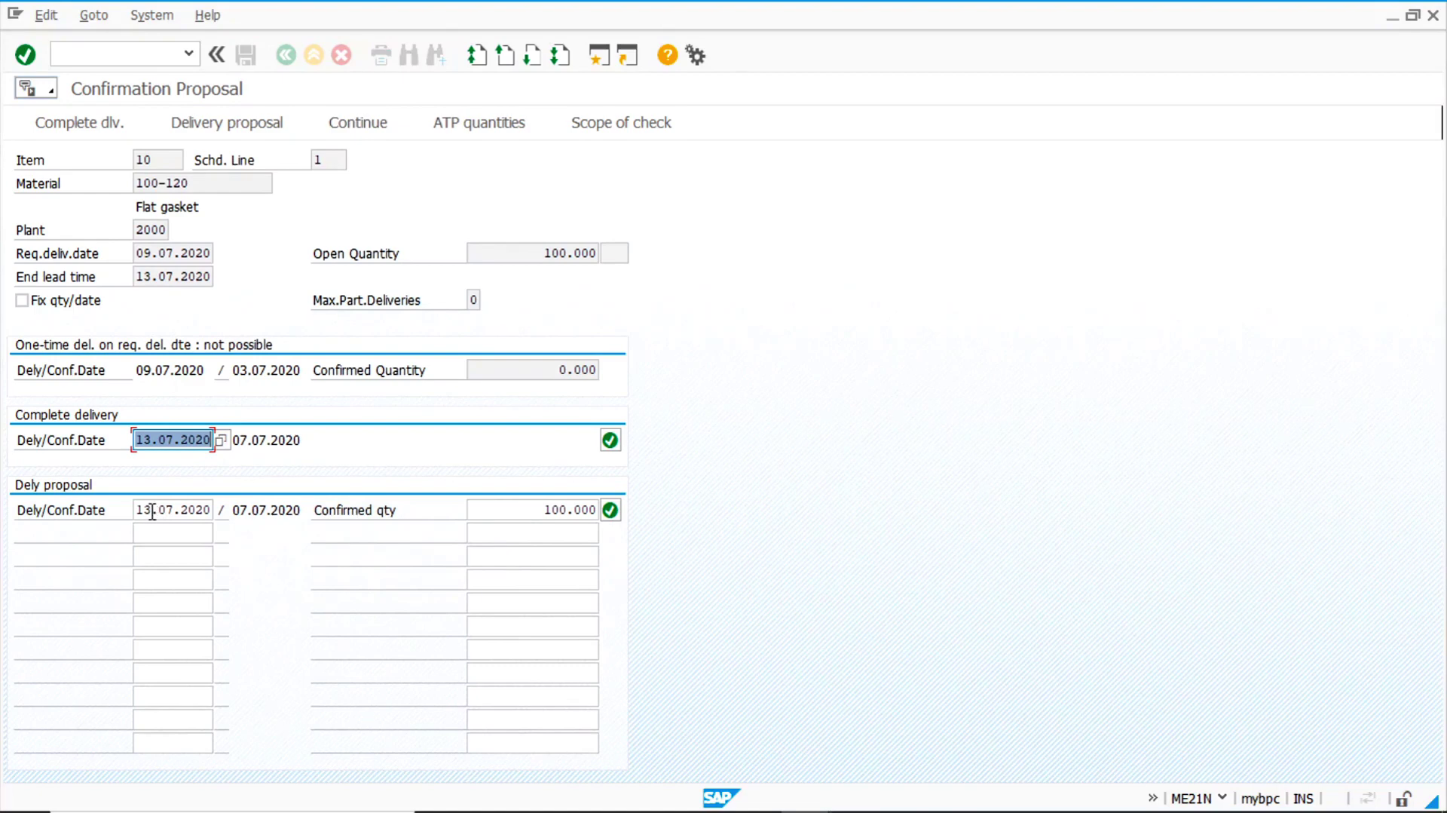
click(611, 510)
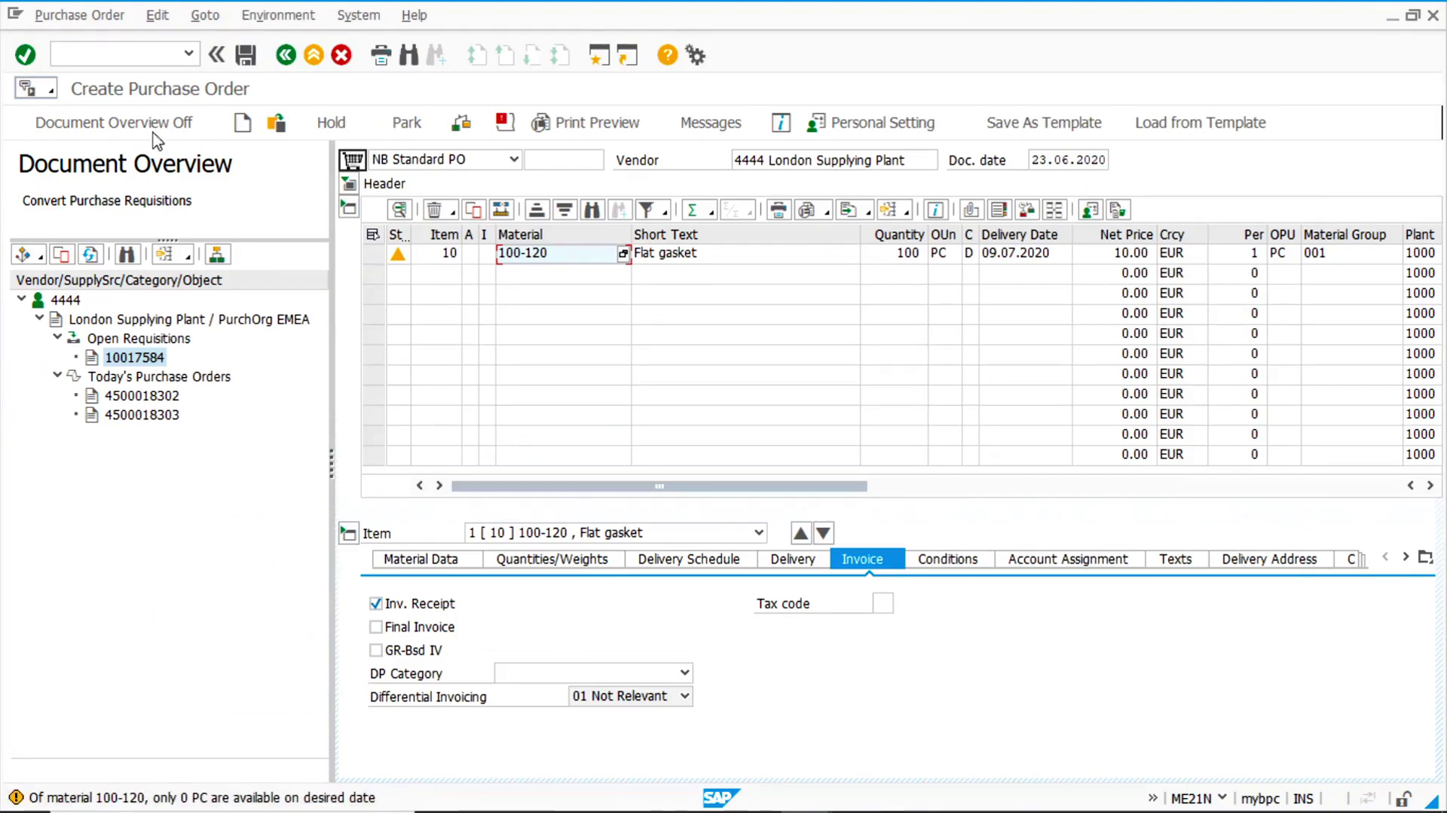
- Hide the document overview and display the shipping data of purchase order item 10
click(140, 128)
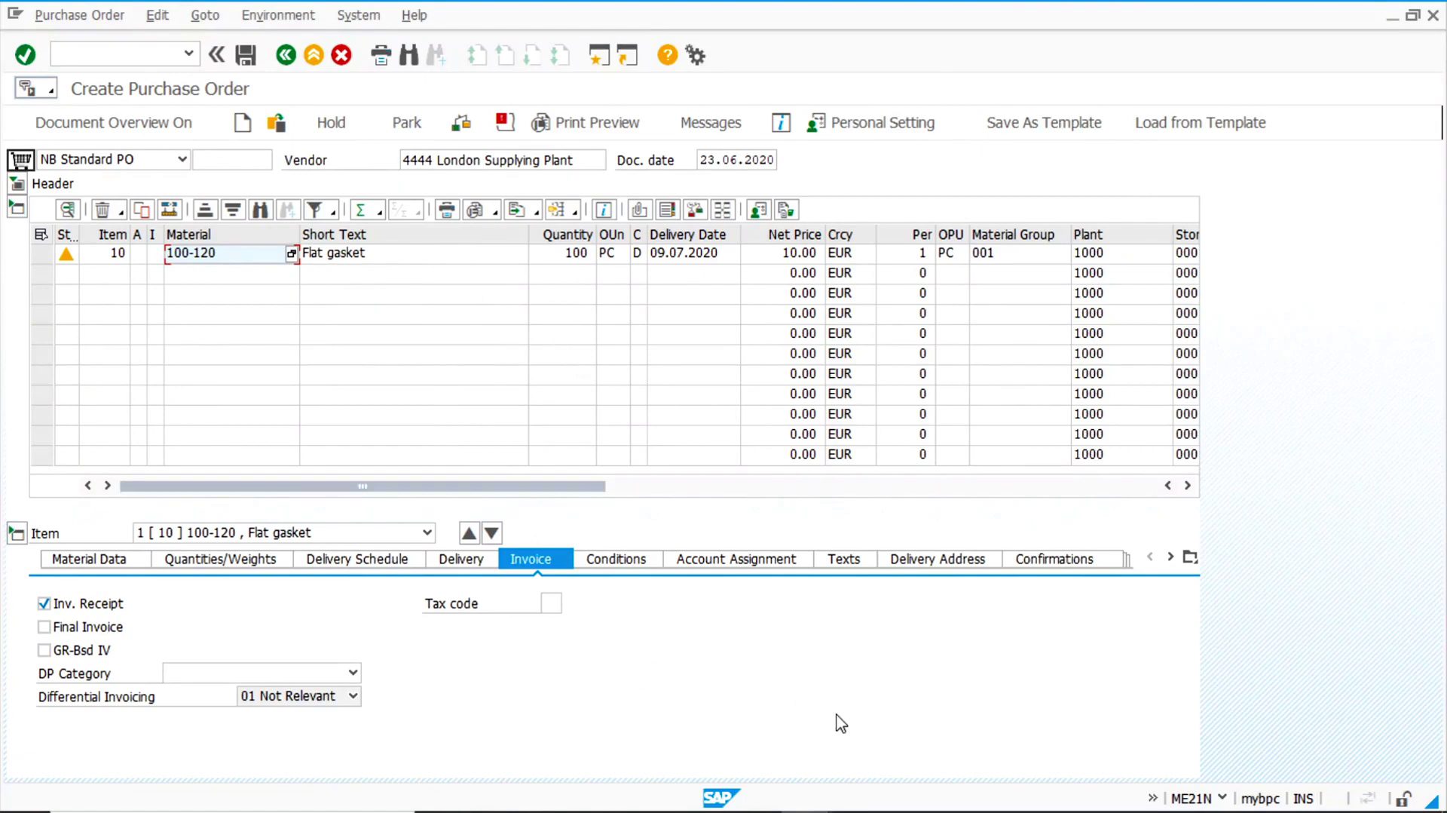
click(1191, 558)
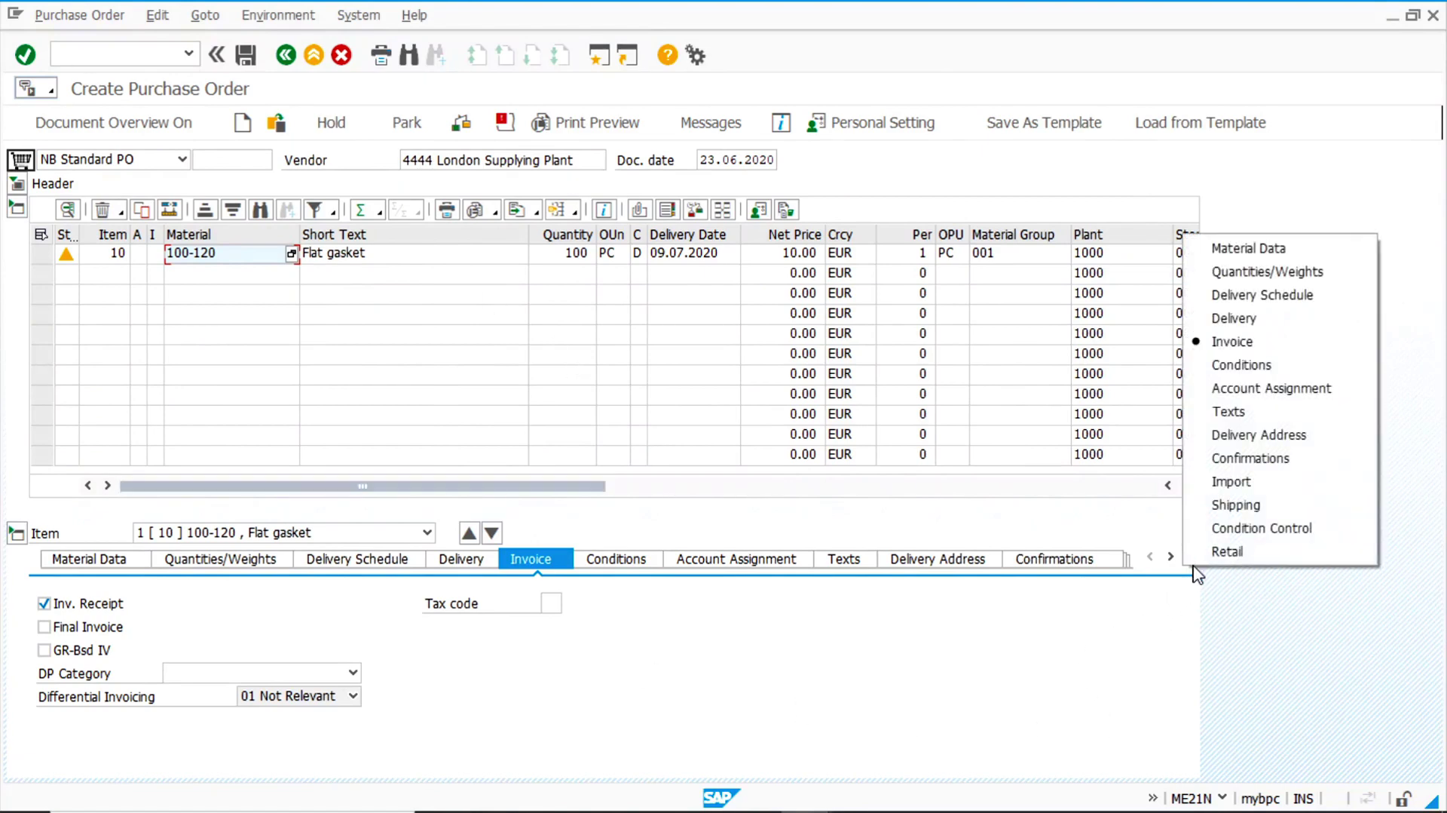
click(1287, 508)
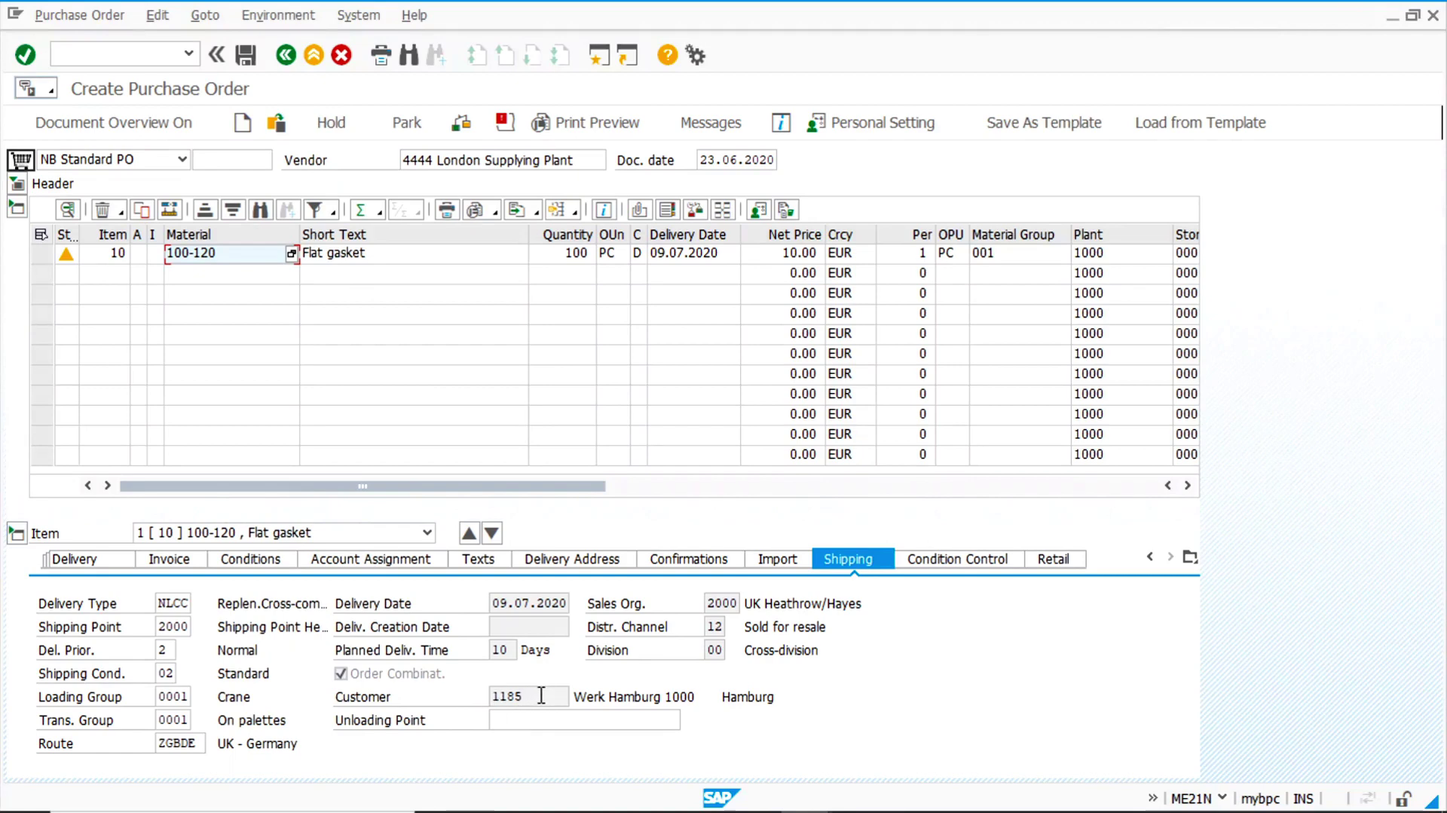
- Examine item 10's delivery schedule, comparing the scheduled and committed quantities and the staging, loading, goods issue and receipt dates of its lines
click(1197, 558)
click(1191, 556)
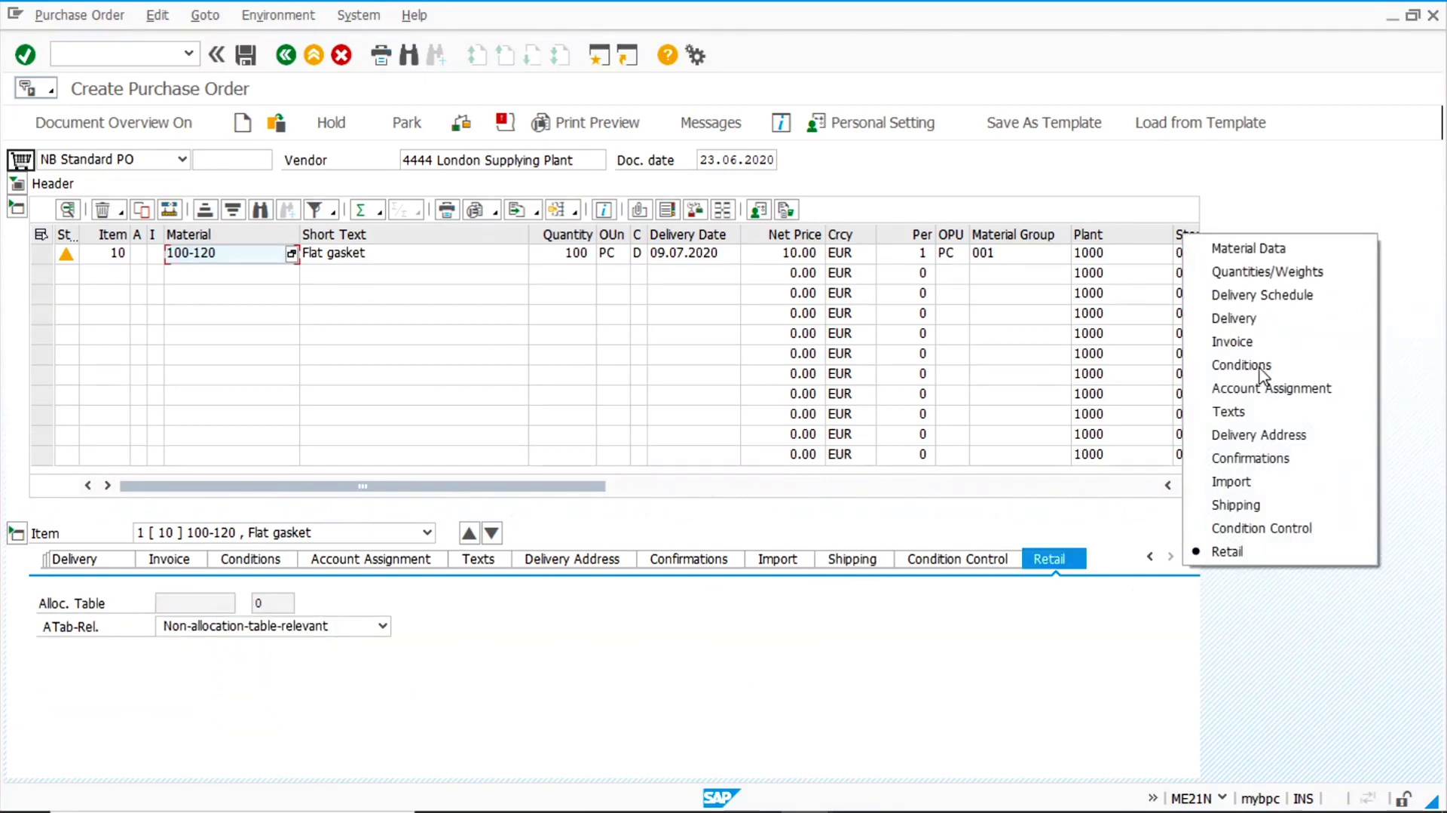
click(1322, 296)
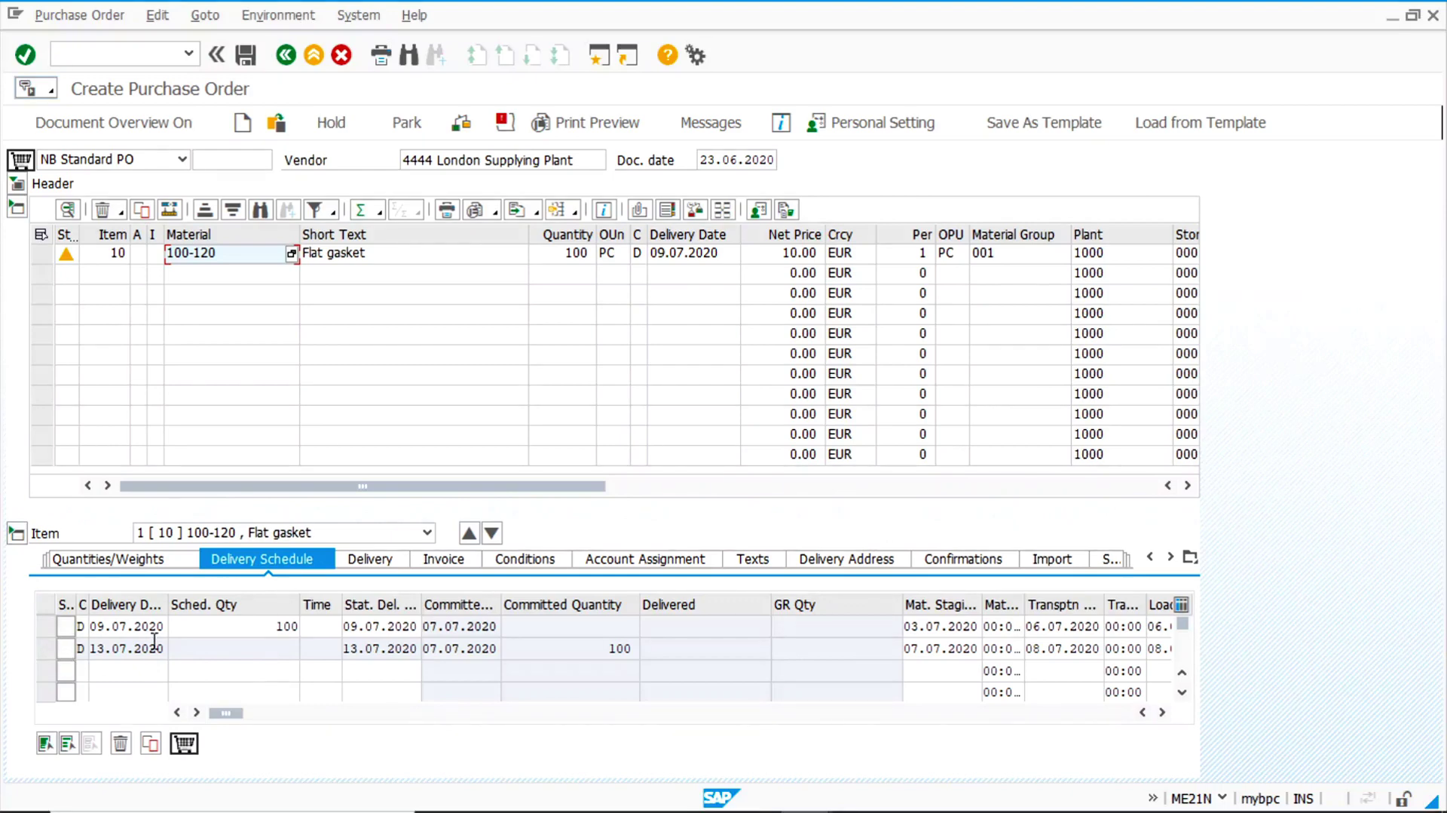
click(267, 630)
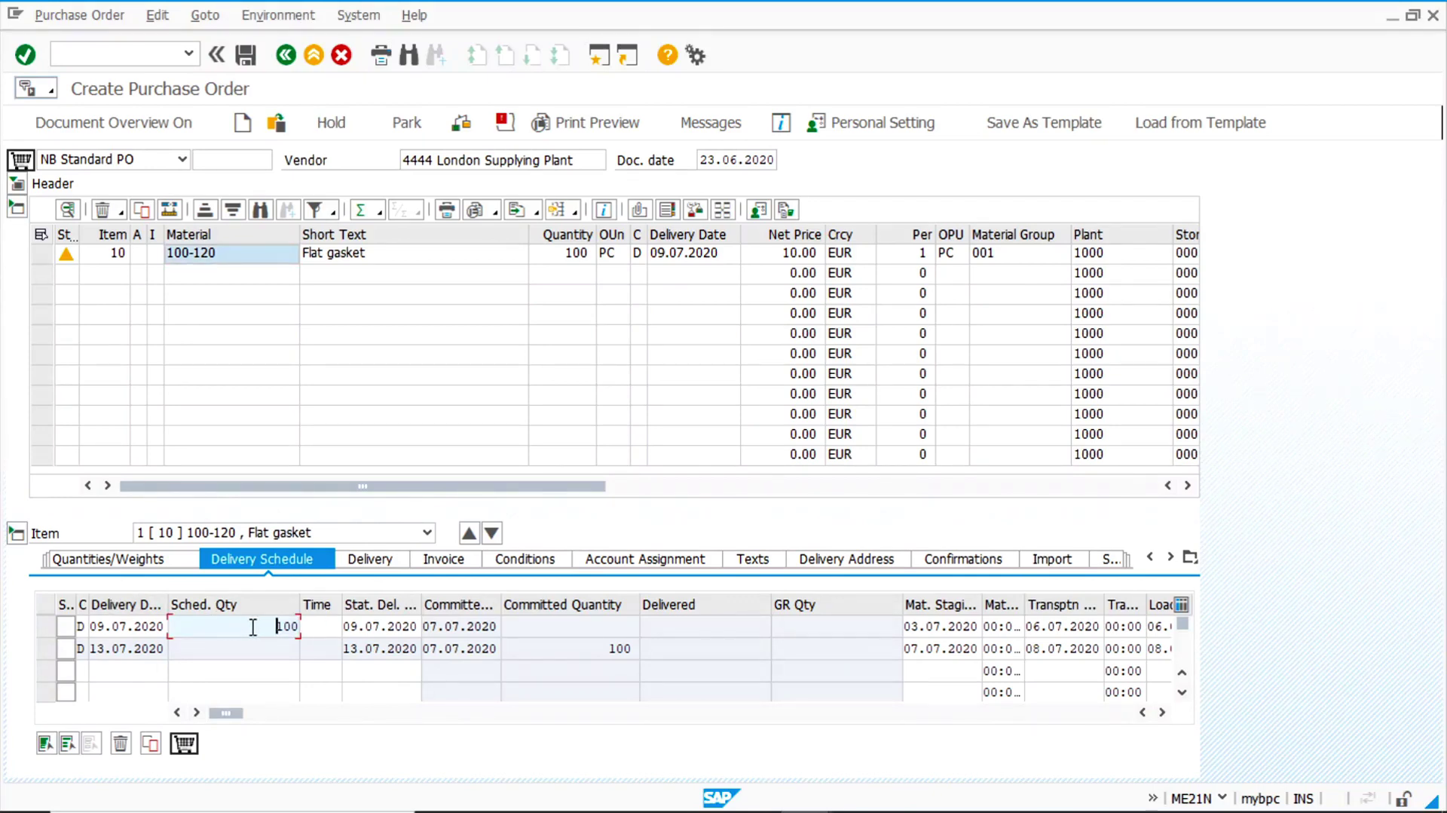
click(109, 625)
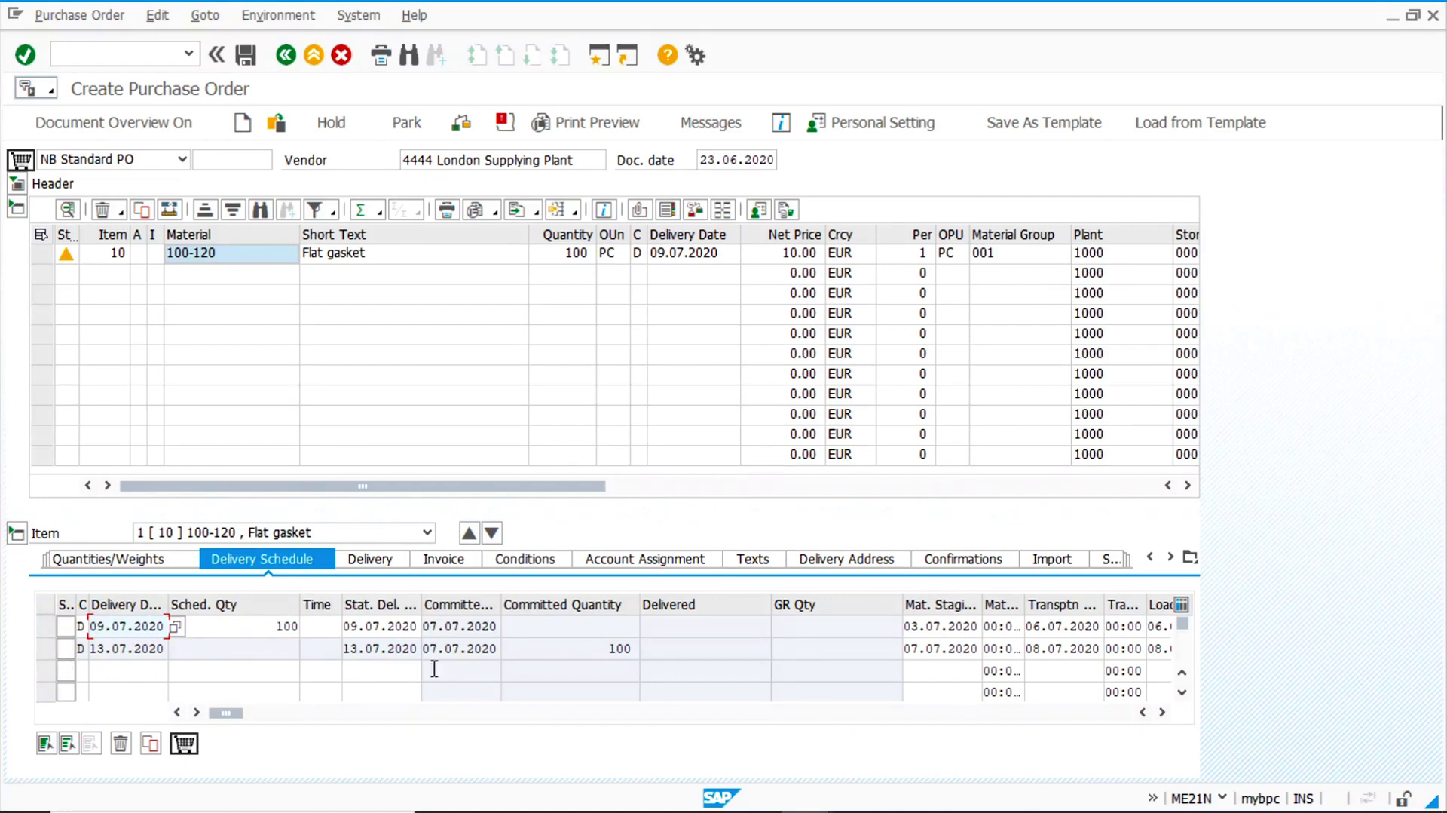
drag(606, 648, 656, 648)
click(583, 651)
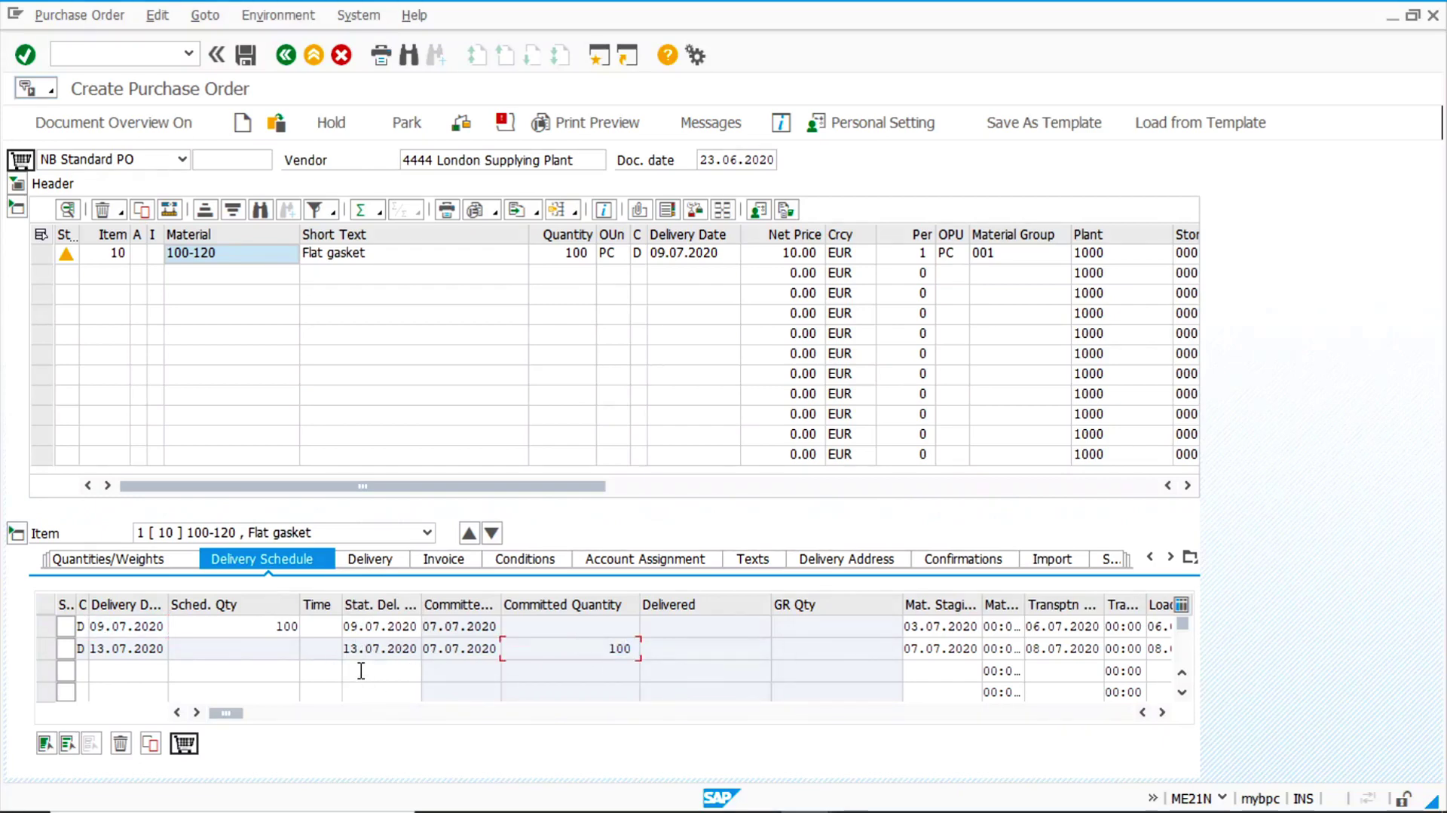
click(380, 648)
drag(232, 717, 483, 745)
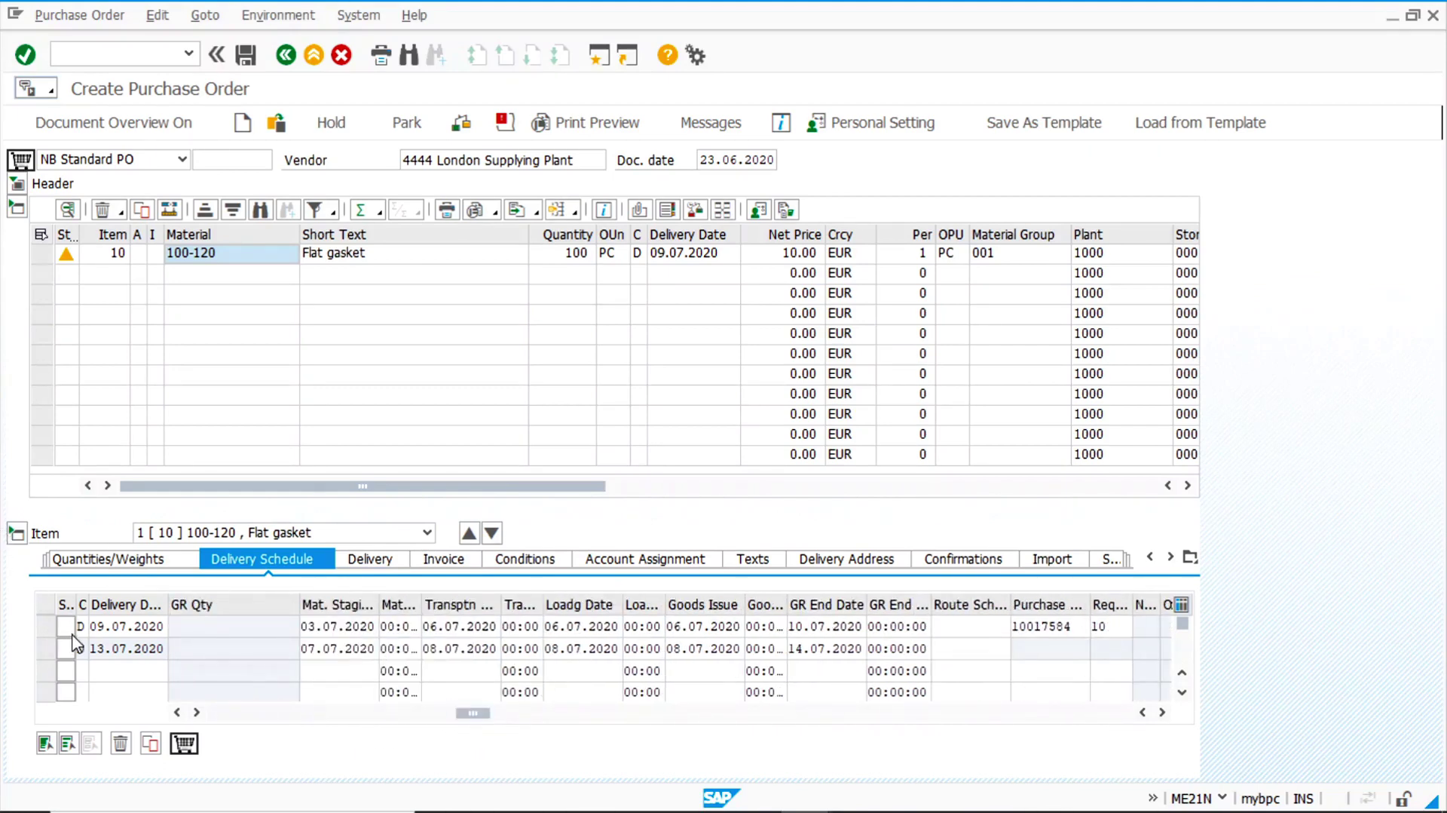
click(45, 626)
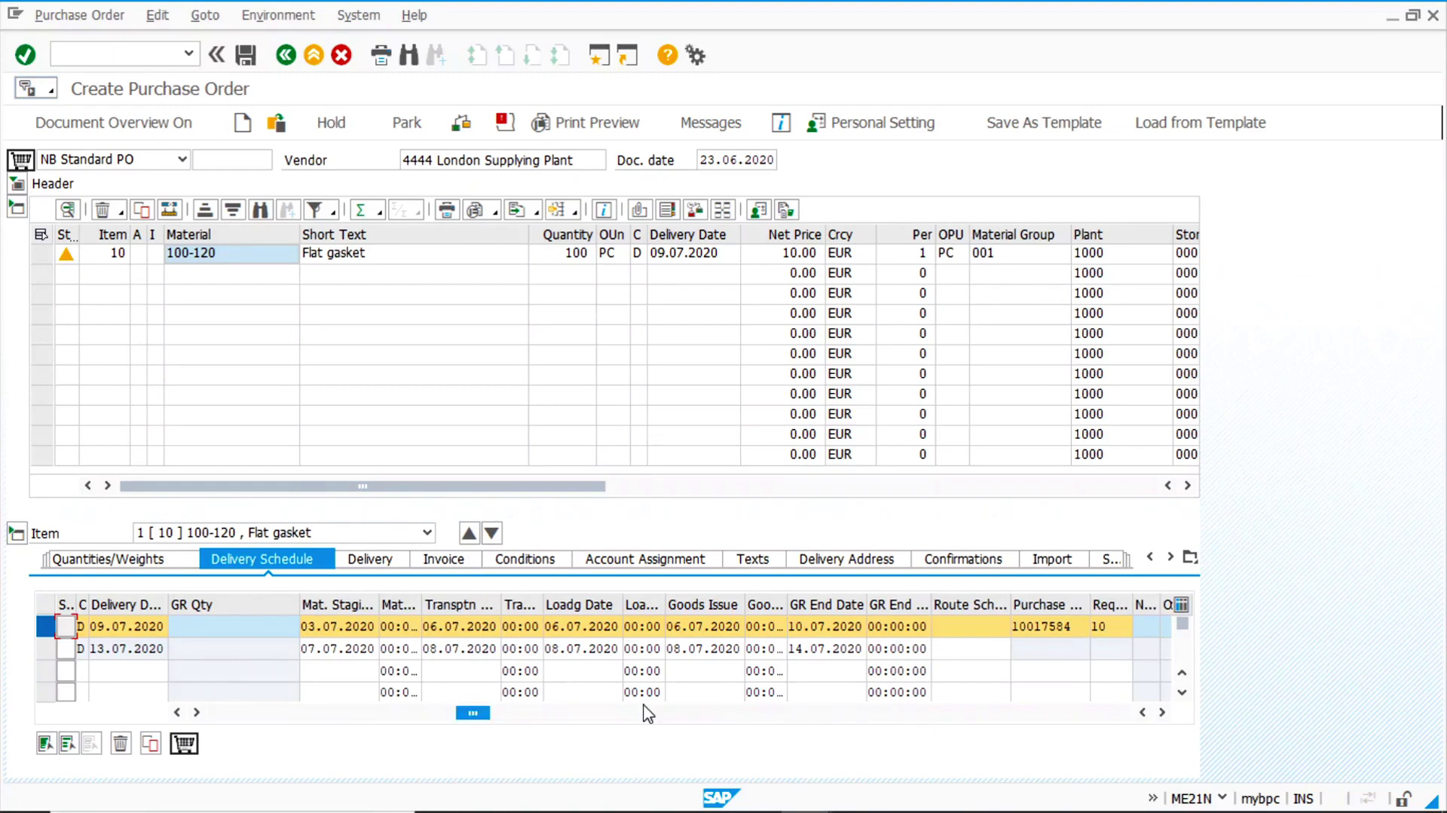
mouse_move(1350, 810)
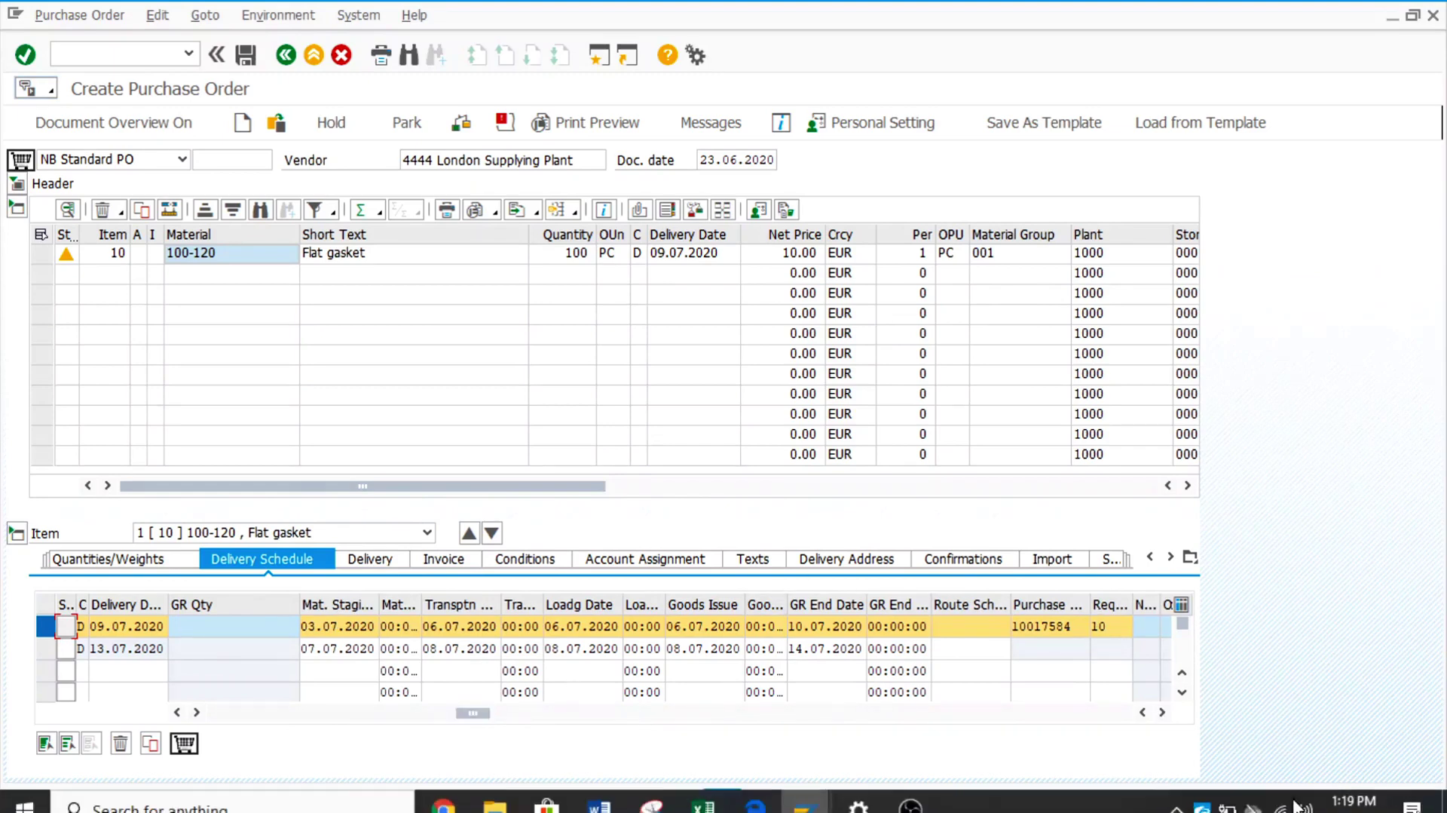
- Check the item's delivery schedule dates against the July 2020 calendar
click(1354, 791)
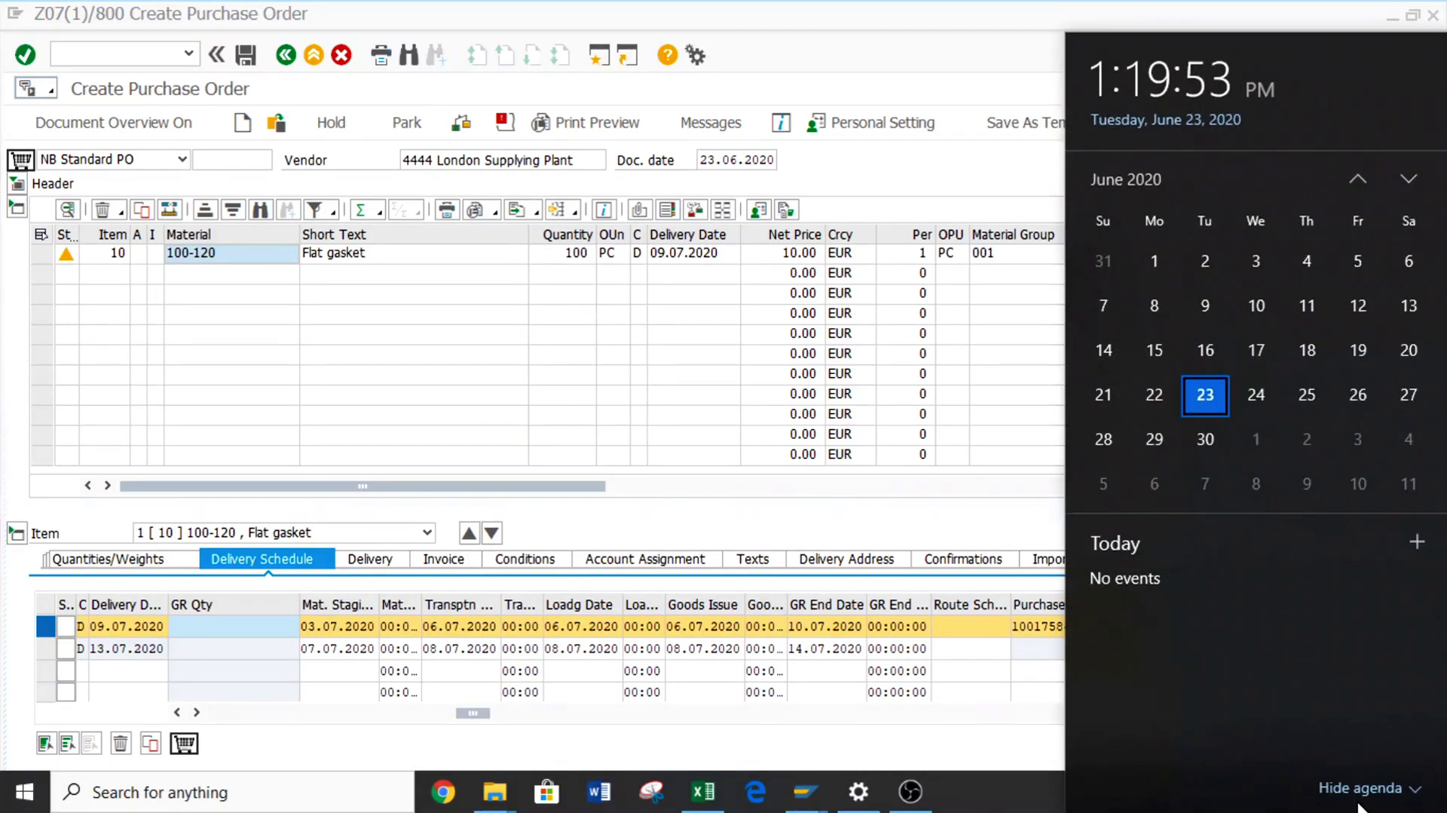
click(1408, 175)
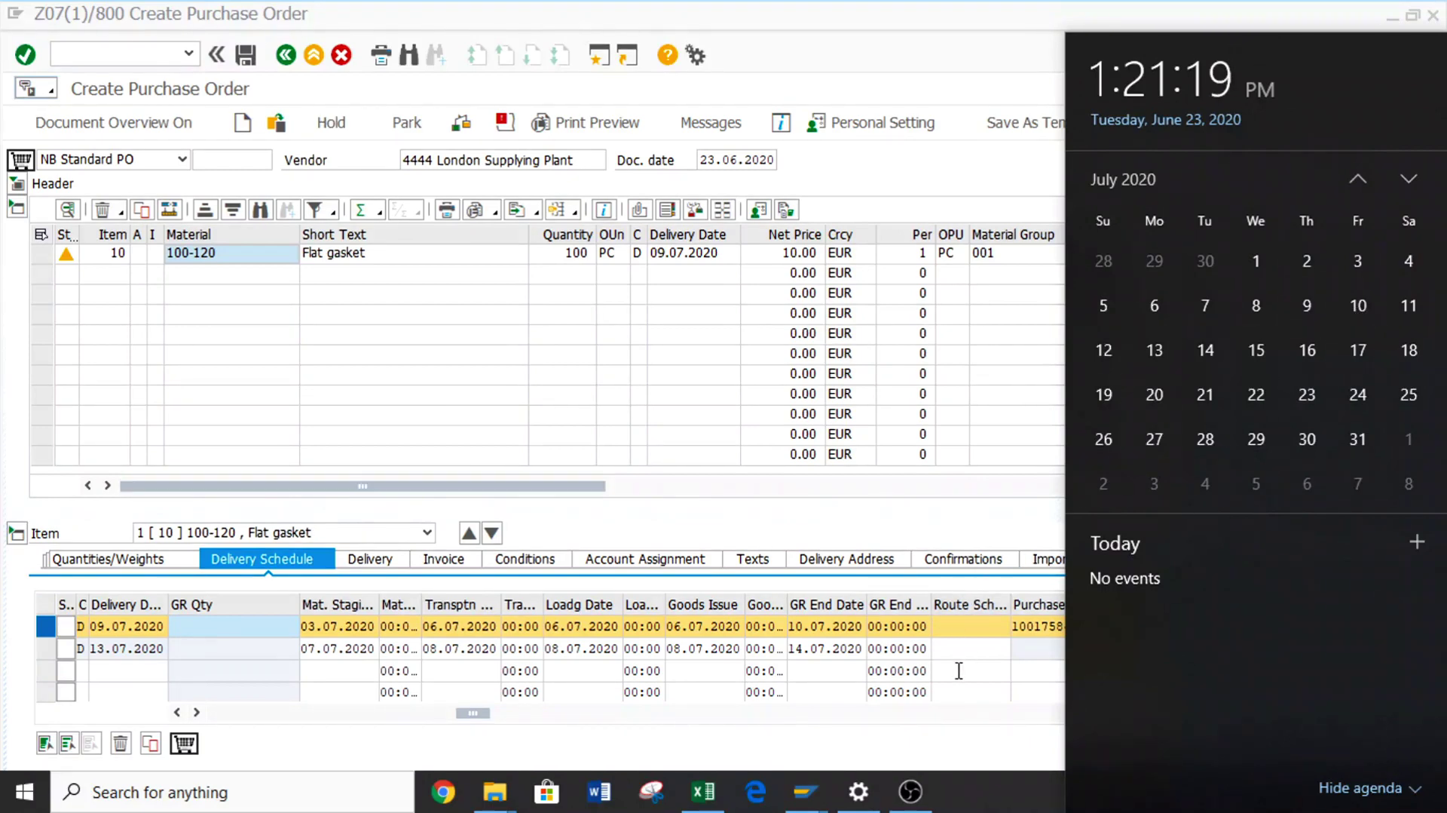
click(970, 650)
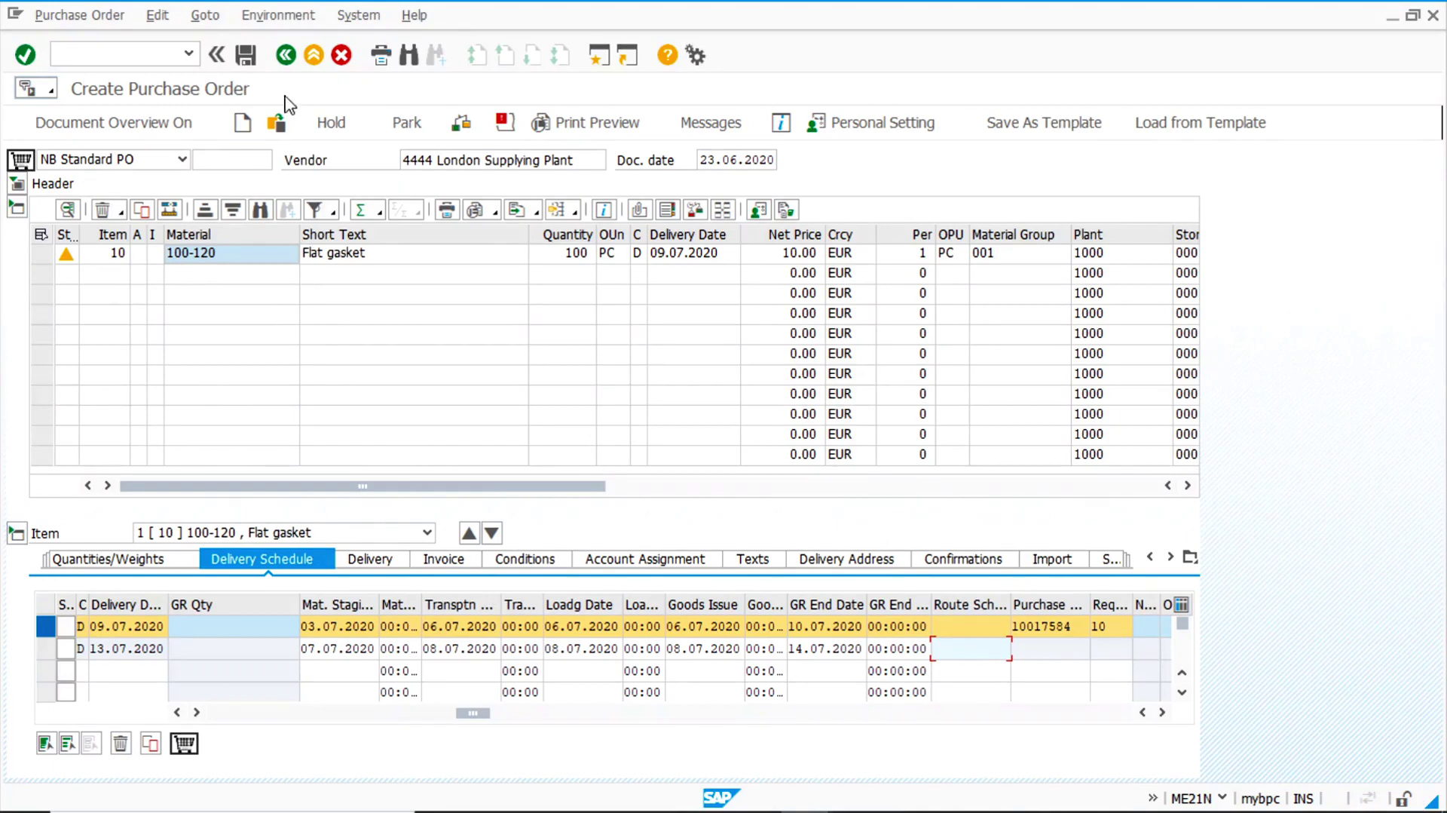
- Save the purchase order and copy its number from the refreshed stock/requirements list of plant 1000
click(245, 55)
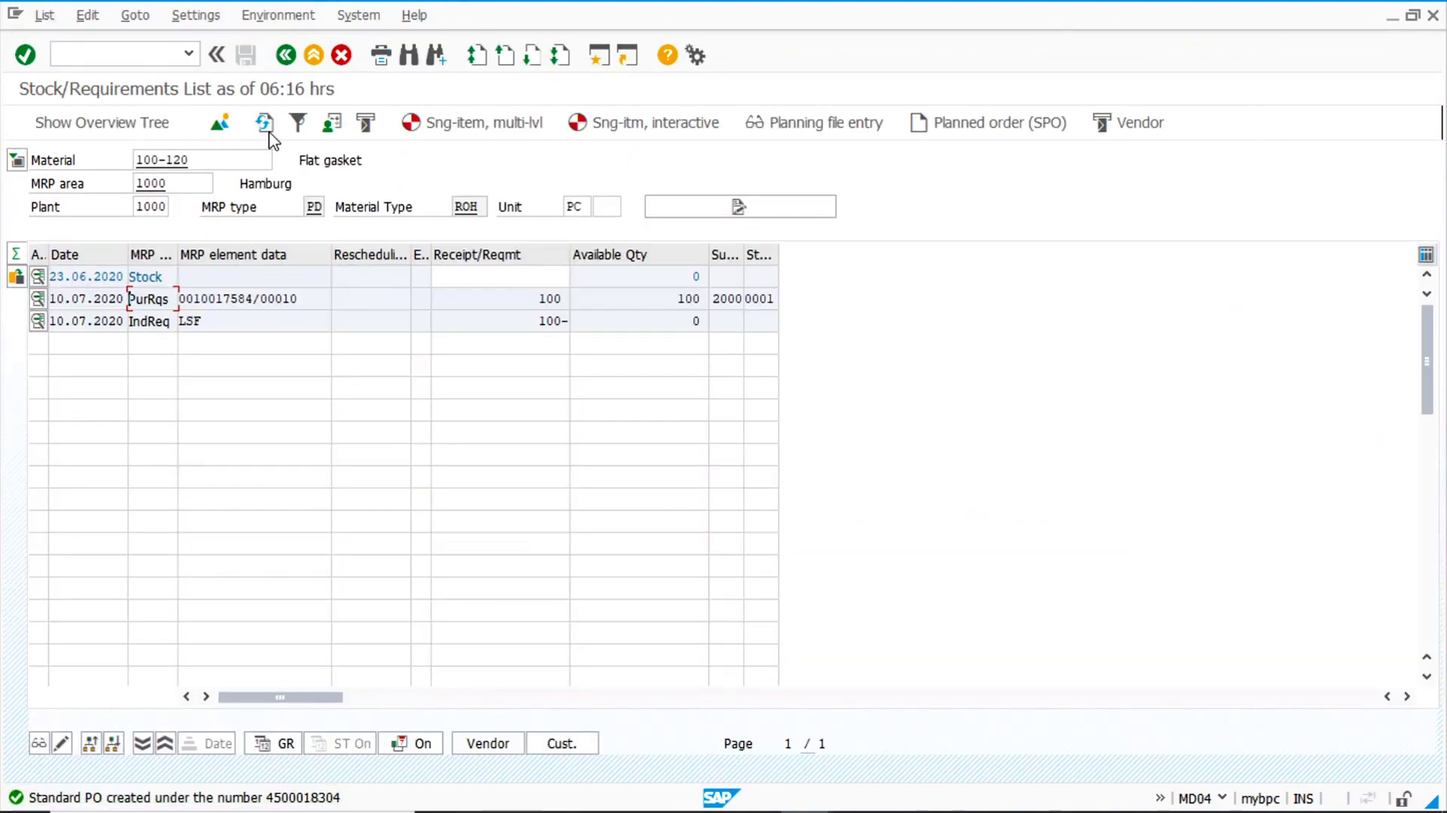
click(264, 123)
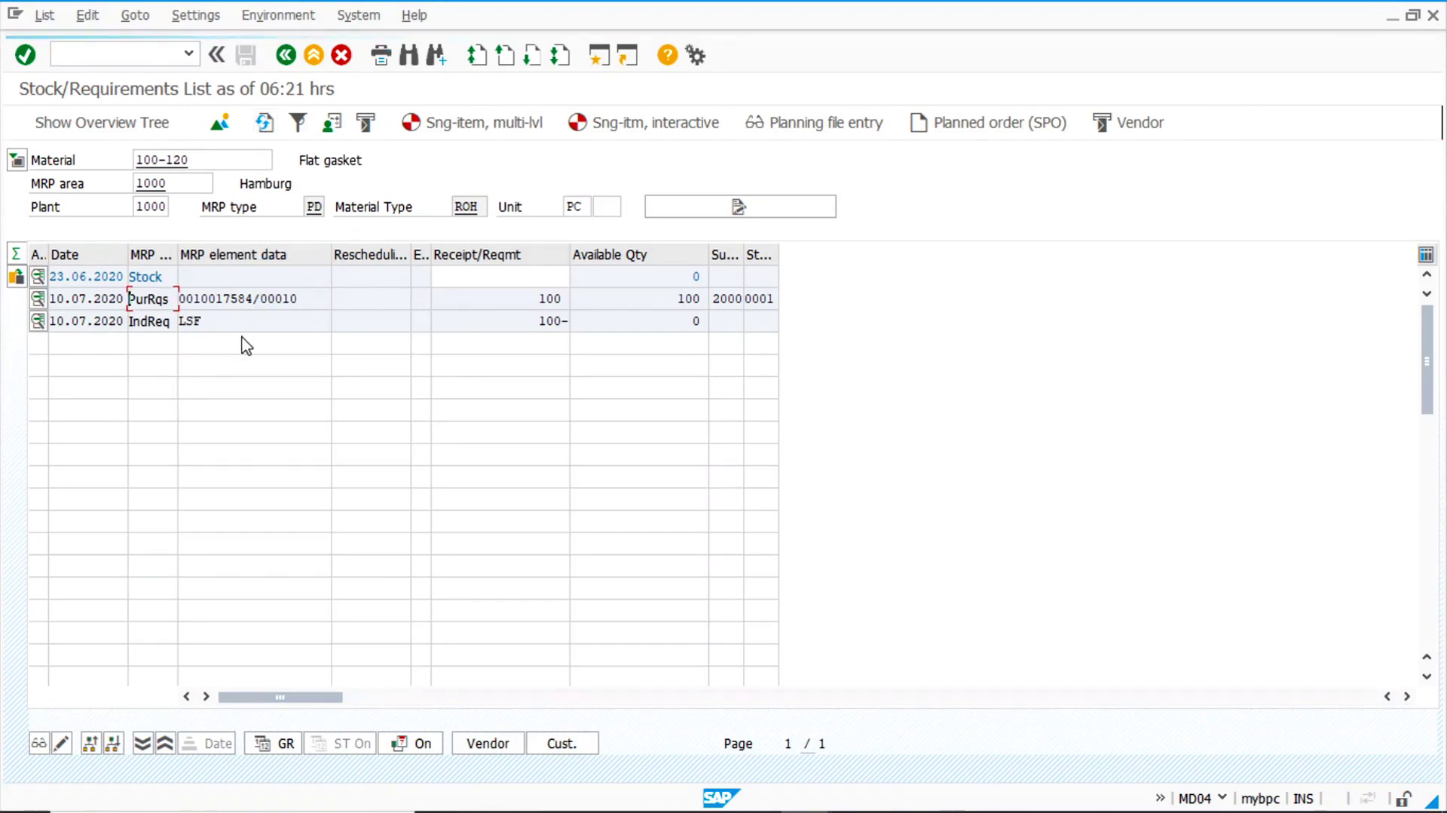
drag(254, 298, 140, 295)
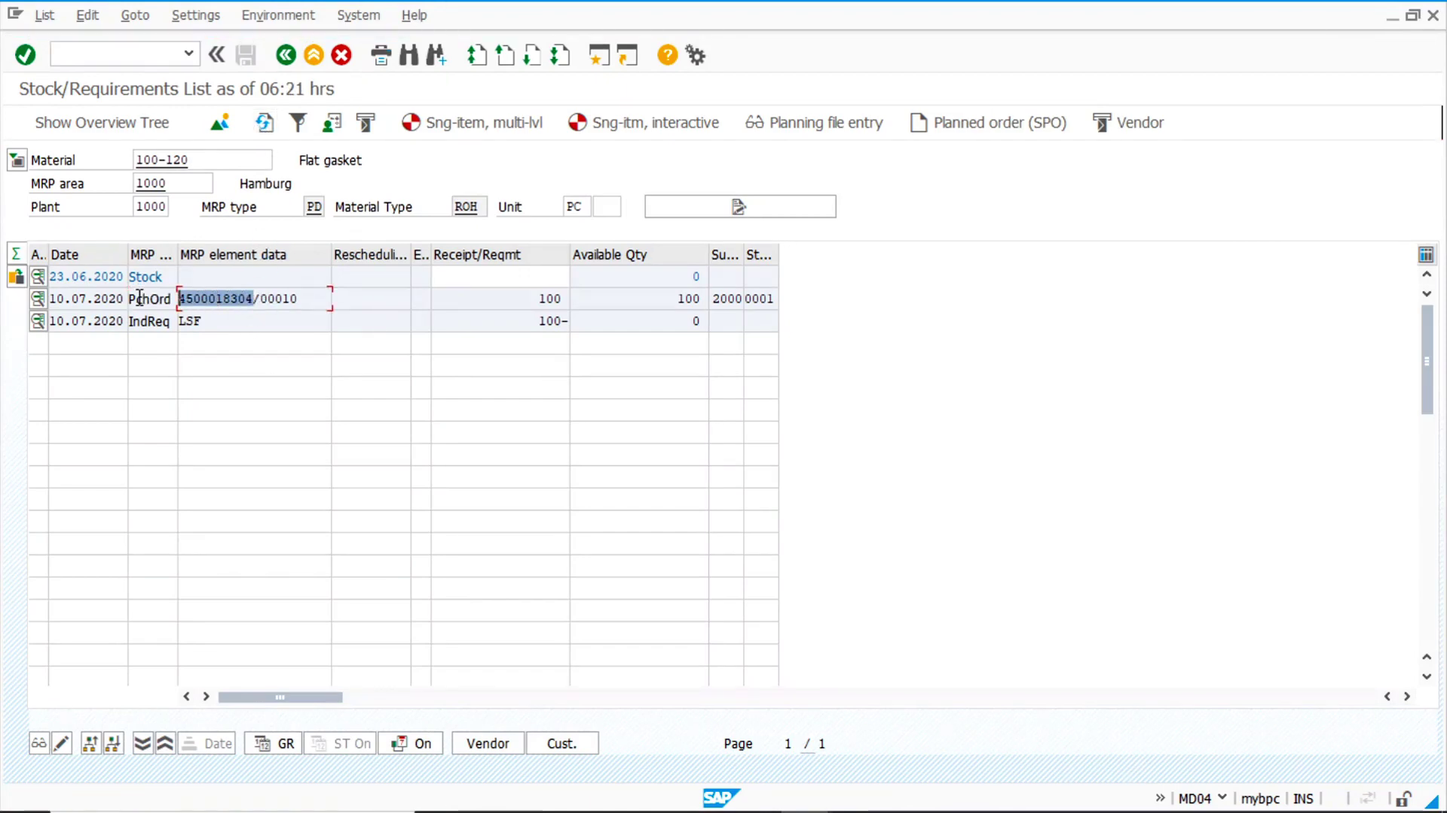
key(ctrl+c)
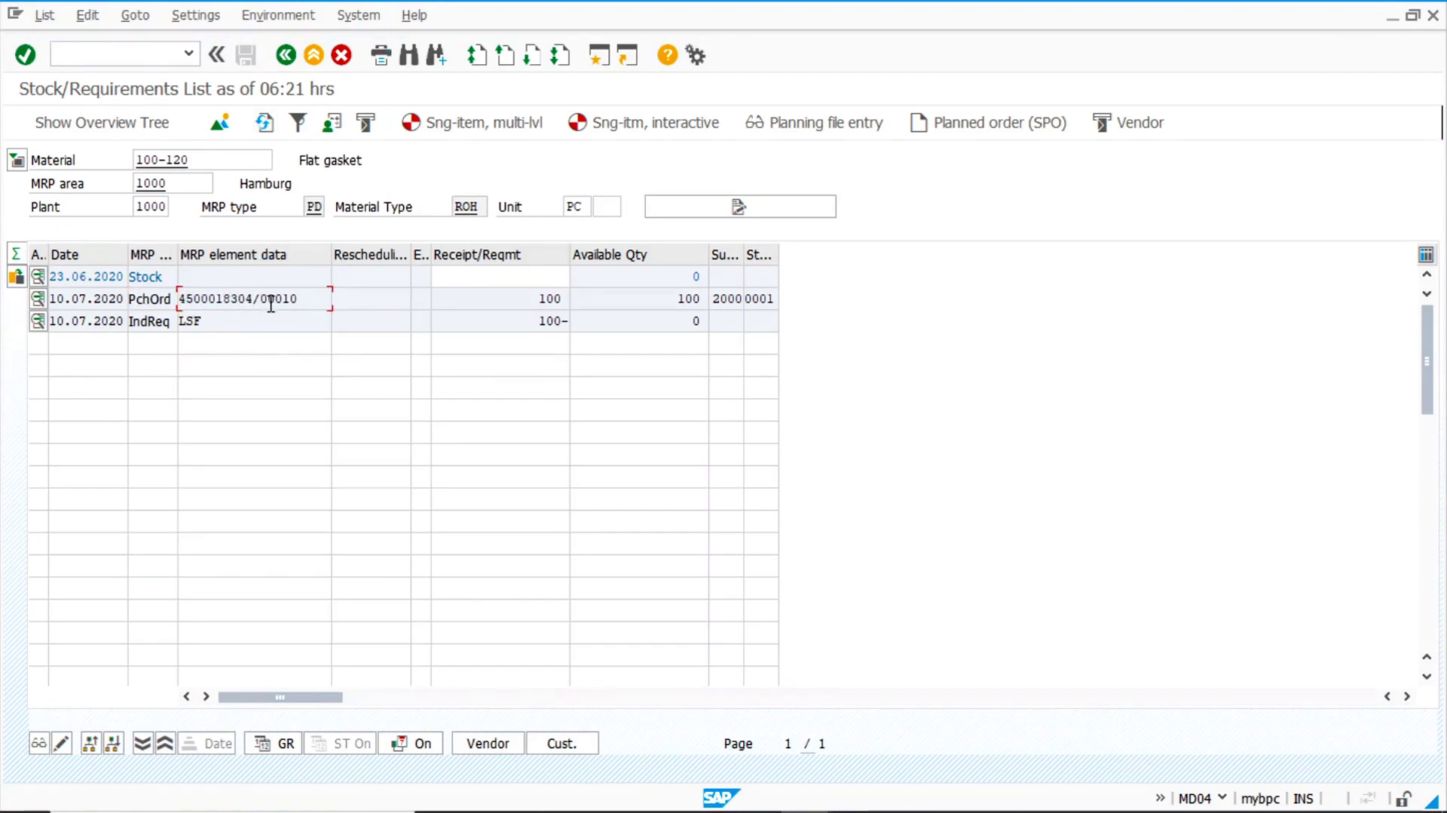
- Display the stock/requirements list of material 100-120 for plant 2000
drag(163, 203, 64, 221)
text(20)
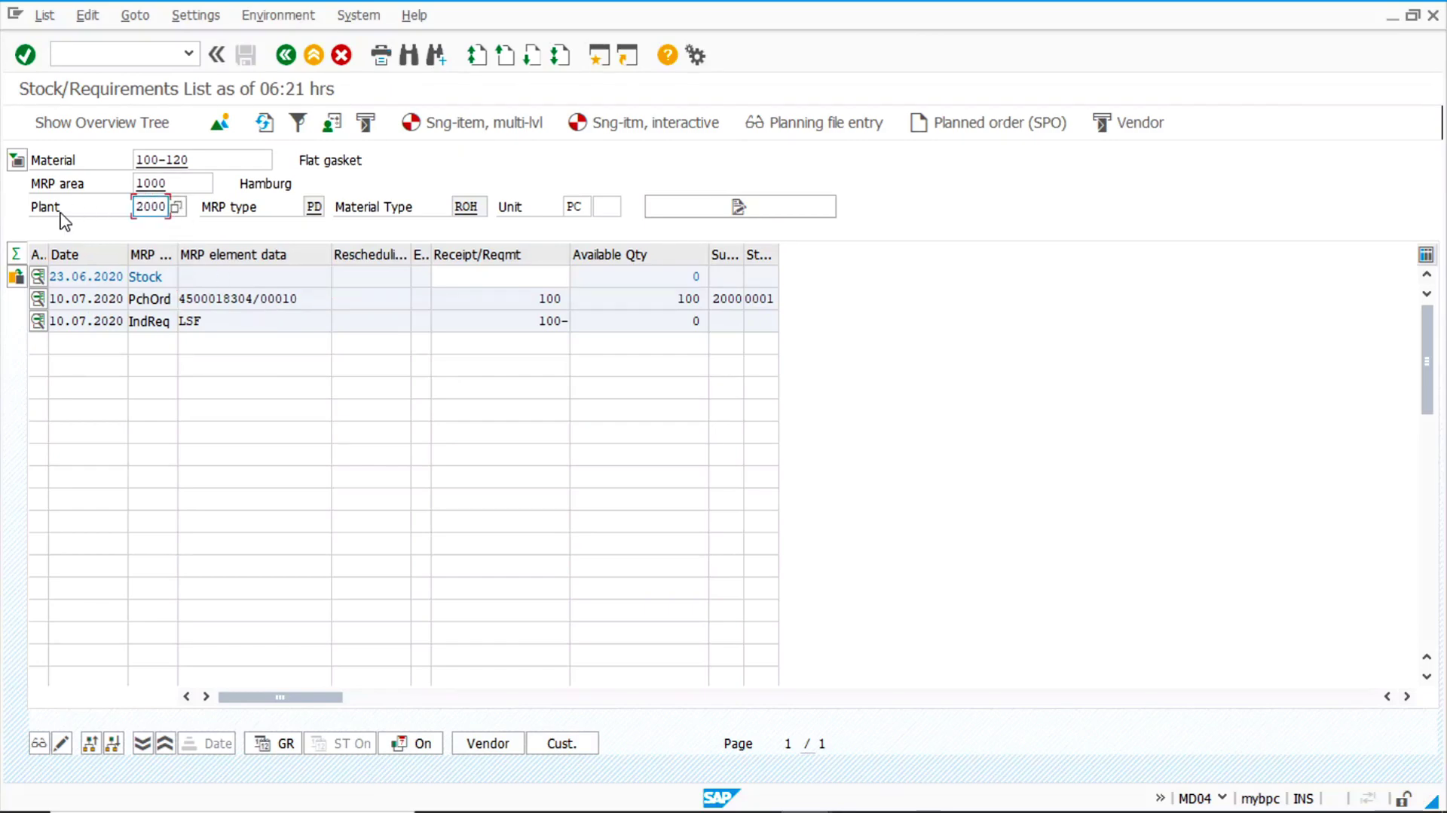
key(Return)
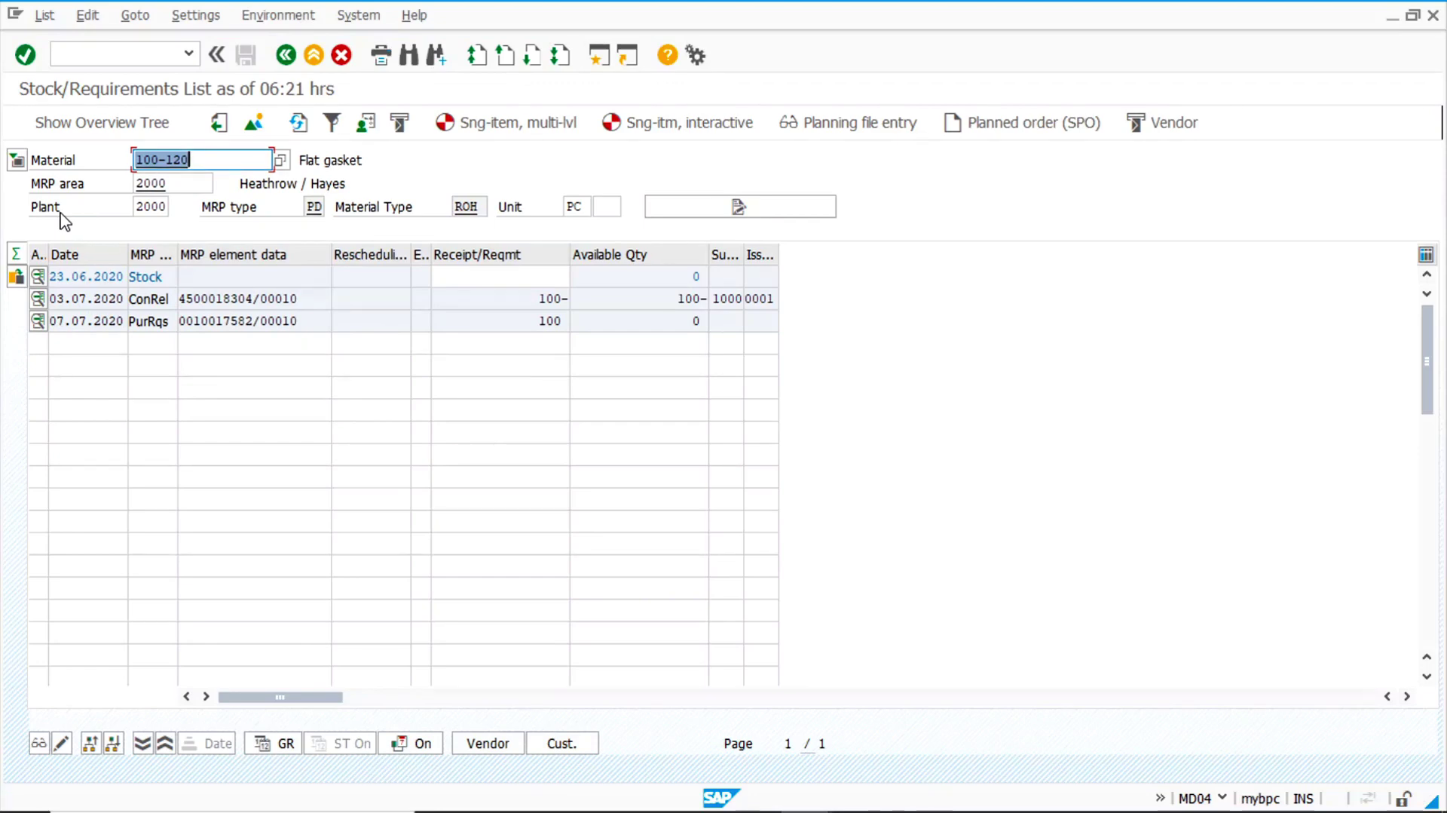
- Leave the stock/requirements list and start a MIGO goods receipt for material 100-120 with a quantity of 100
key(F3)
click(116, 55)
text(/nmigo)
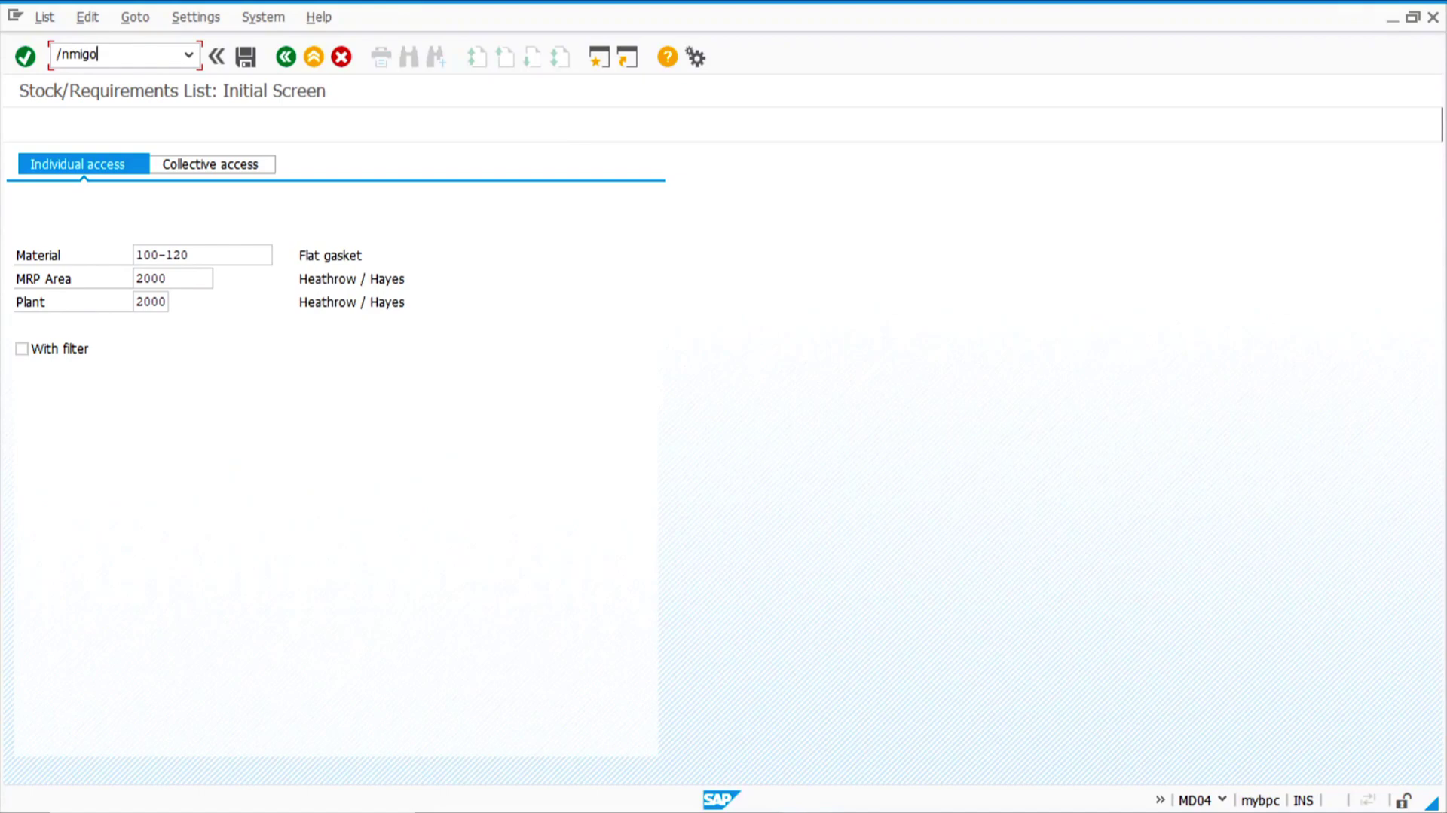
key(Return)
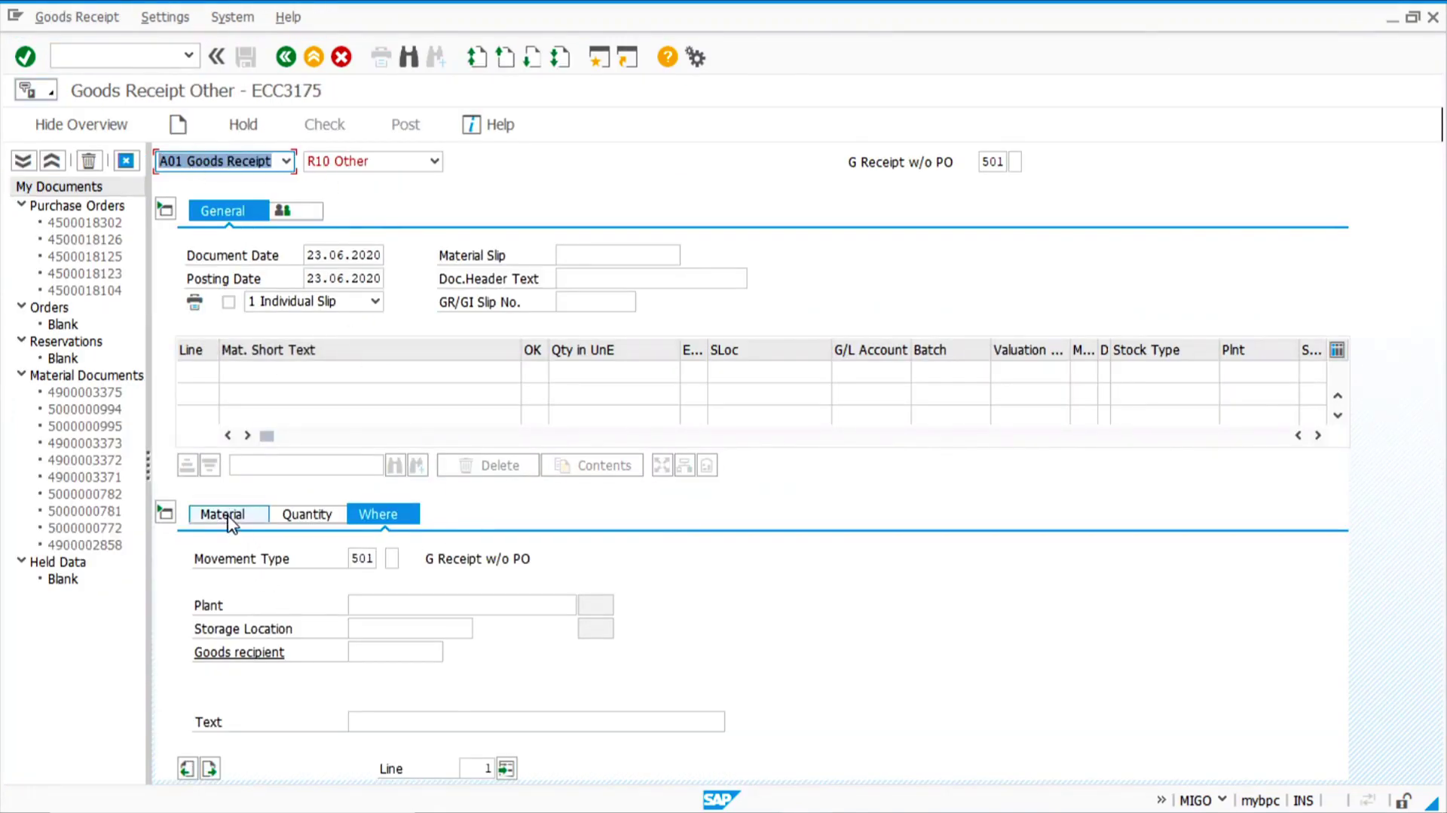
click(225, 517)
click(380, 557)
click(371, 580)
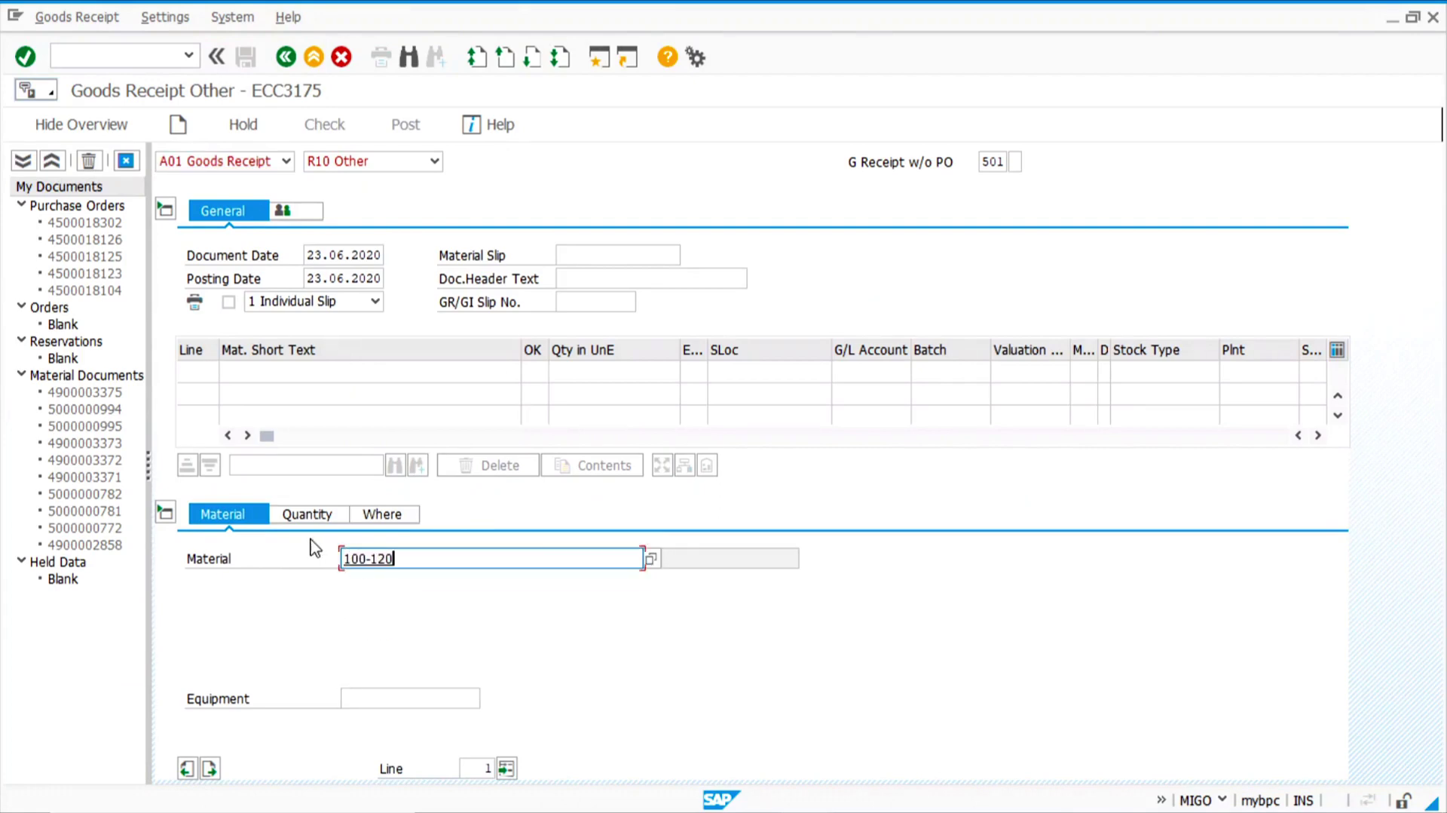
click(306, 514)
click(369, 556)
text(100)
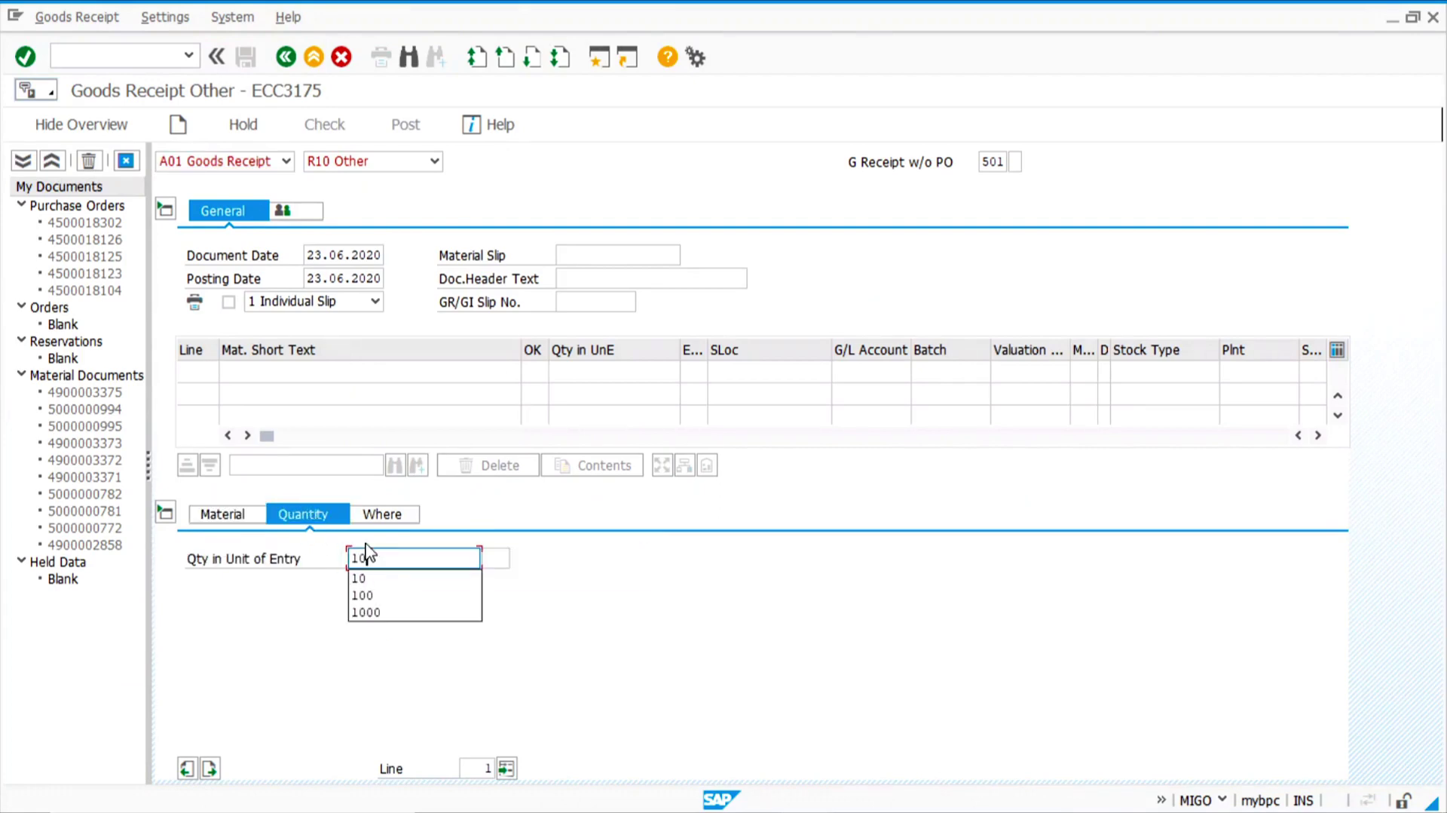
- Set movement type 561, plant 2000 and storage location 0001 for the receipt, and post it
click(397, 517)
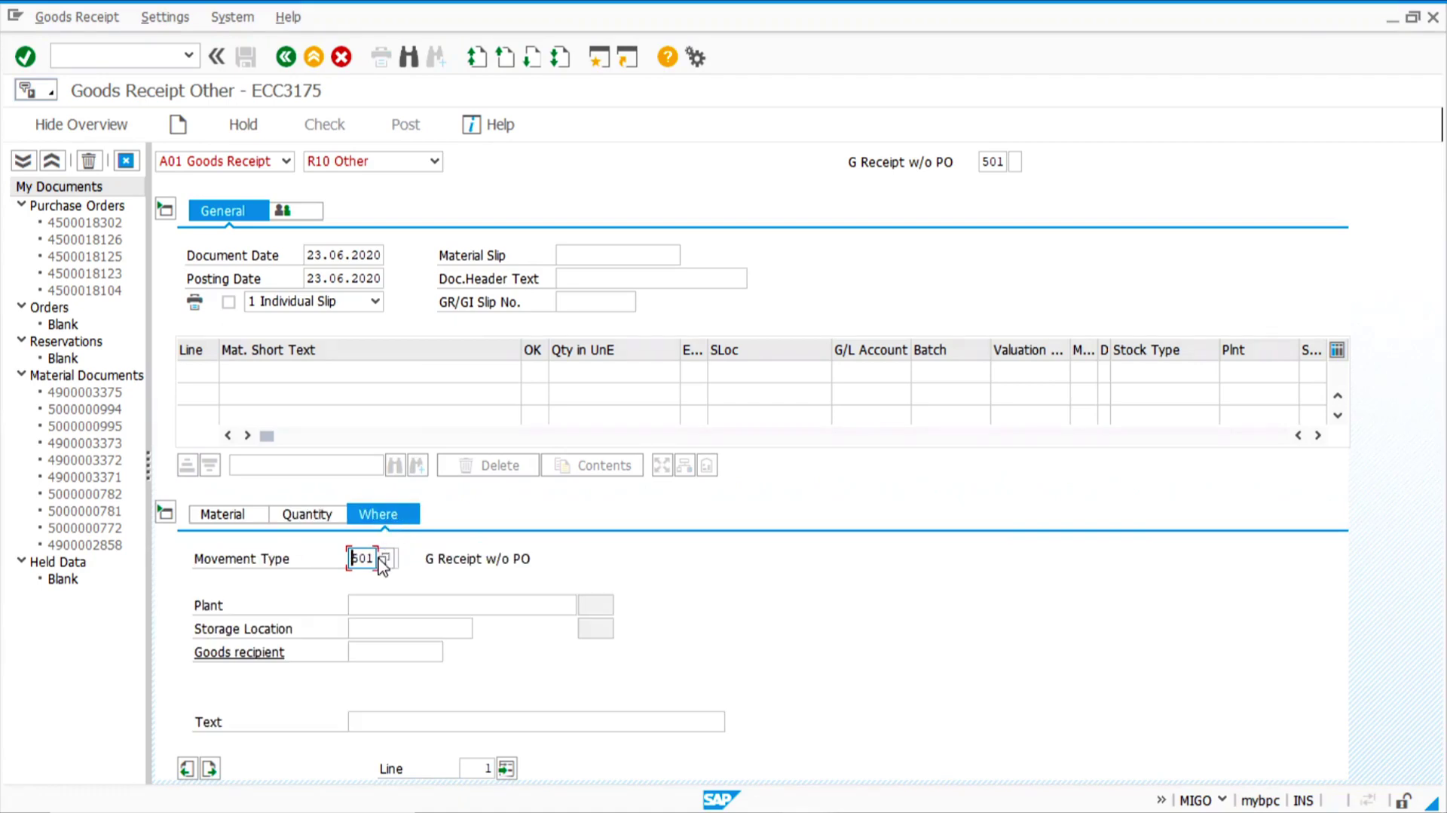
key(BackSpace)
key(BackSpace)
text(61)
click(403, 603)
text(2000)
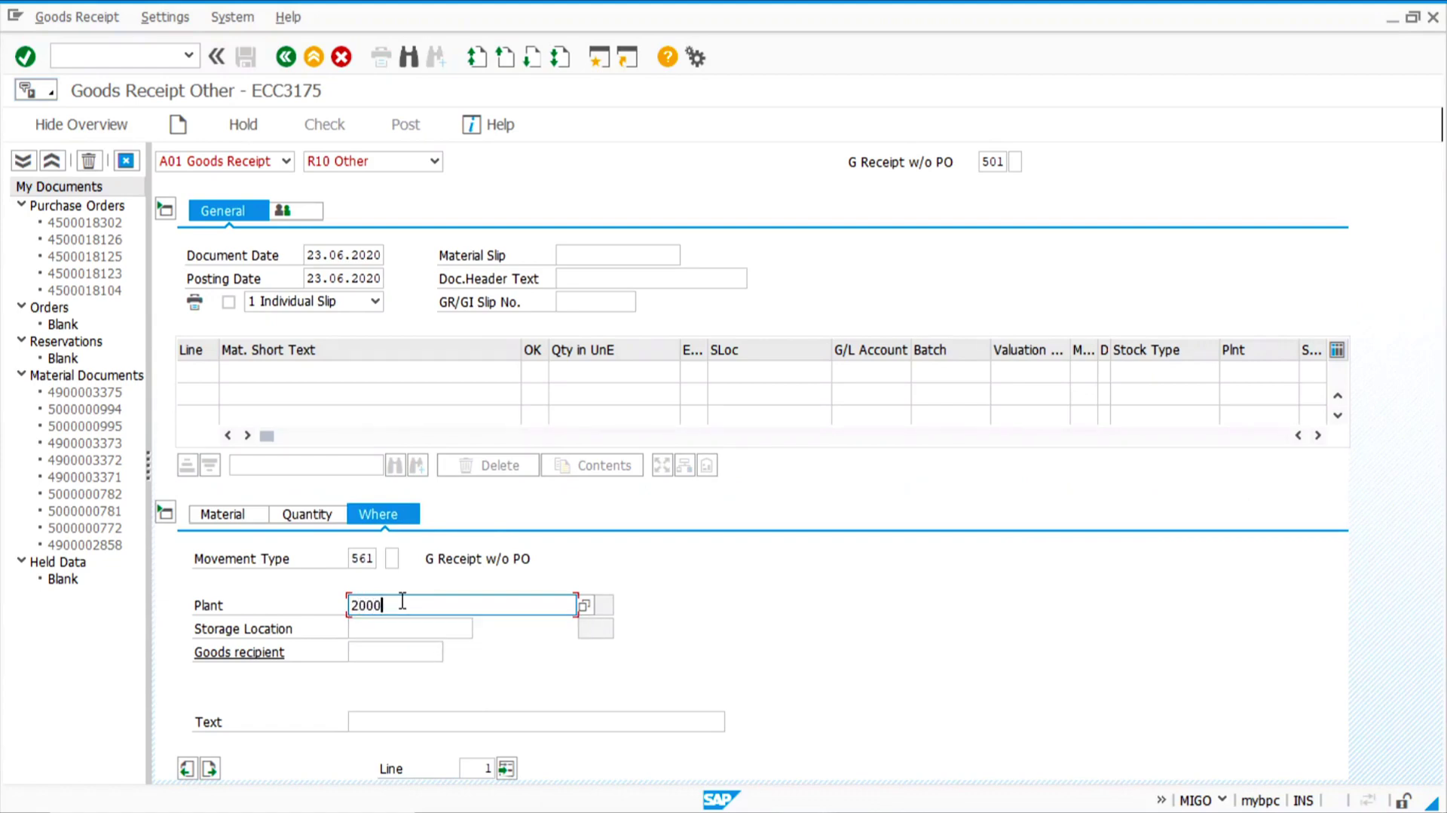
click(375, 630)
text(0001)
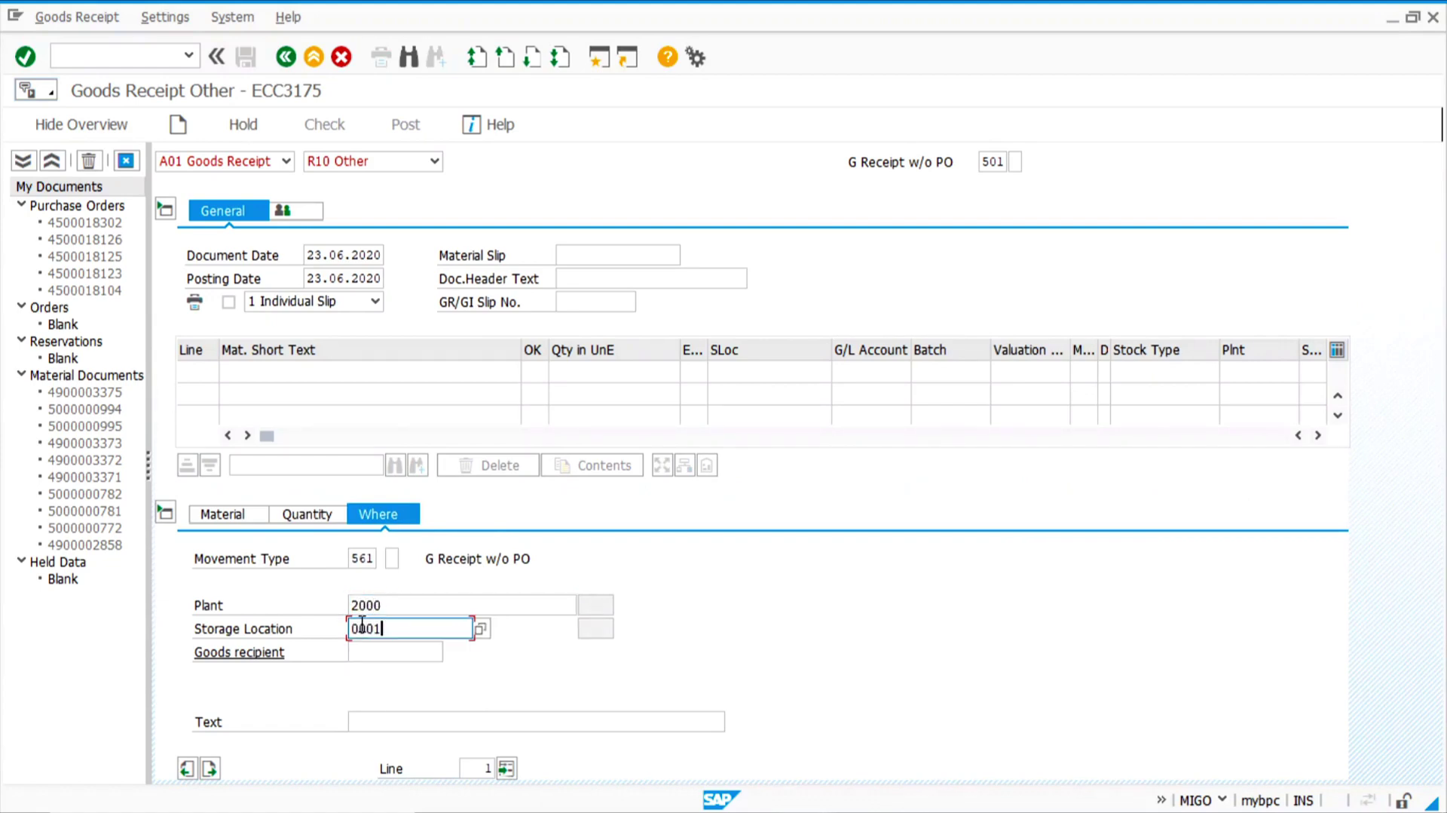
key(Return)
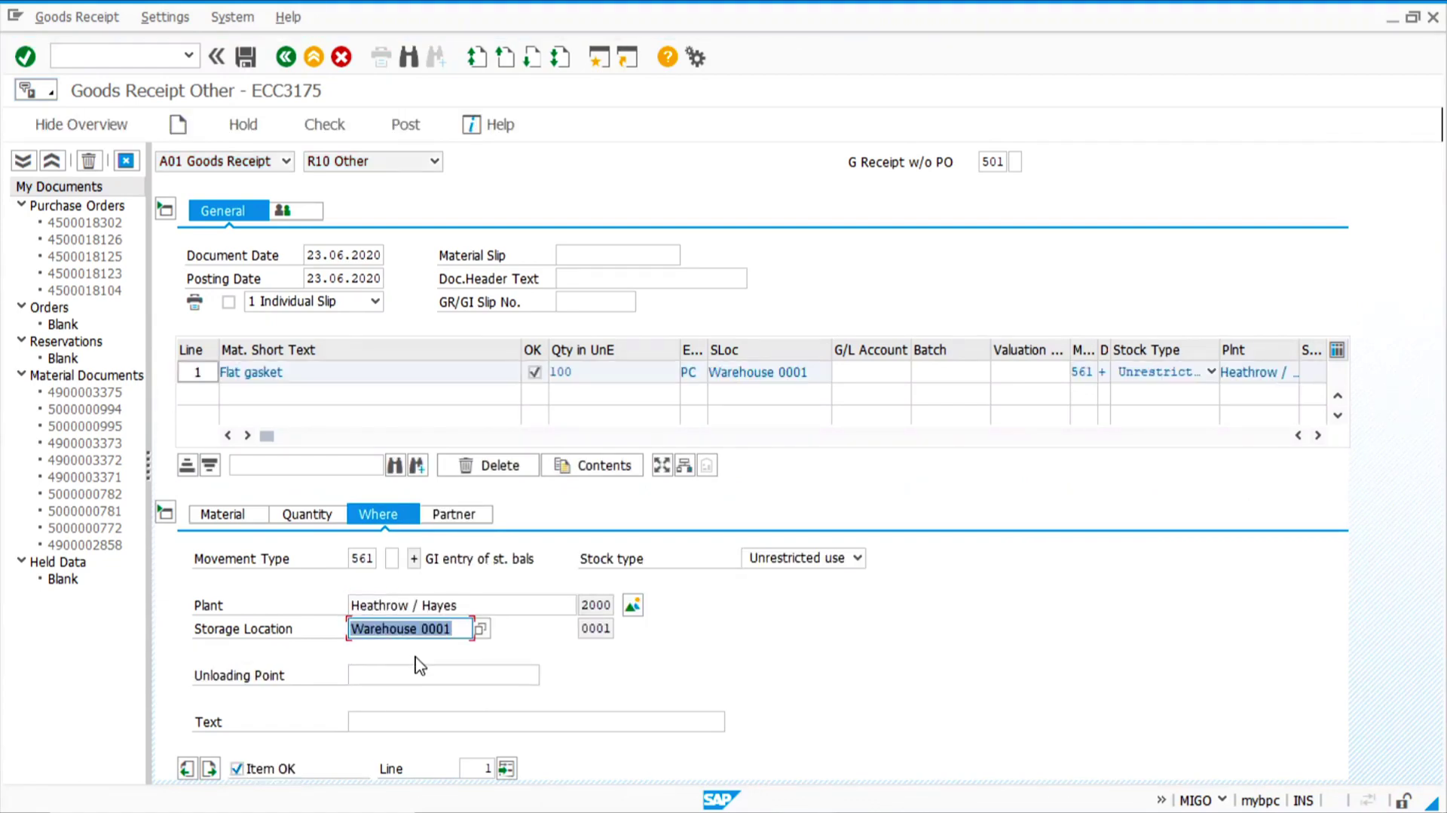
click(407, 125)
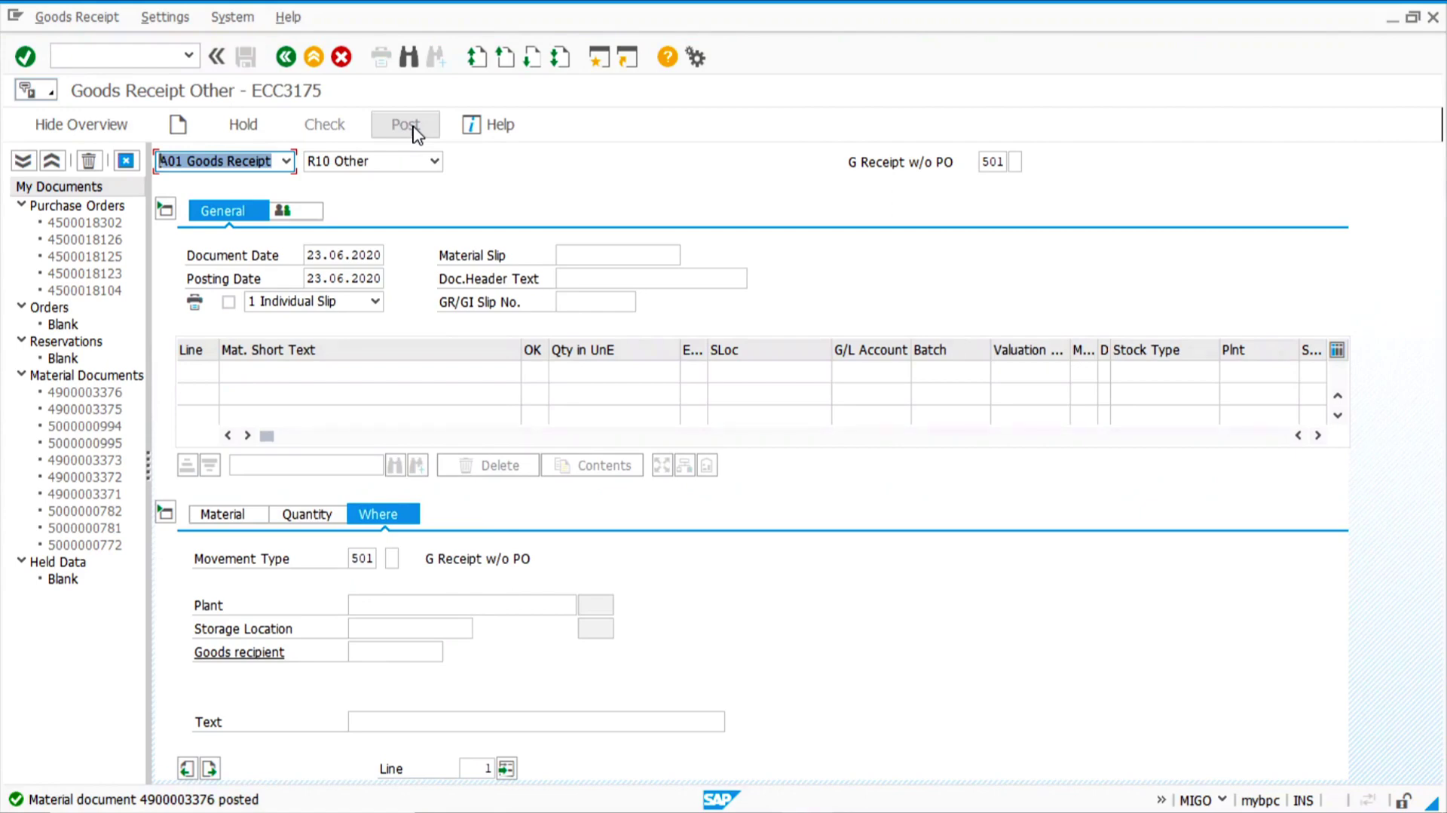
- Open the stock transport purchase order for changing in ME22N and run the availability check on item 10
click(125, 54)
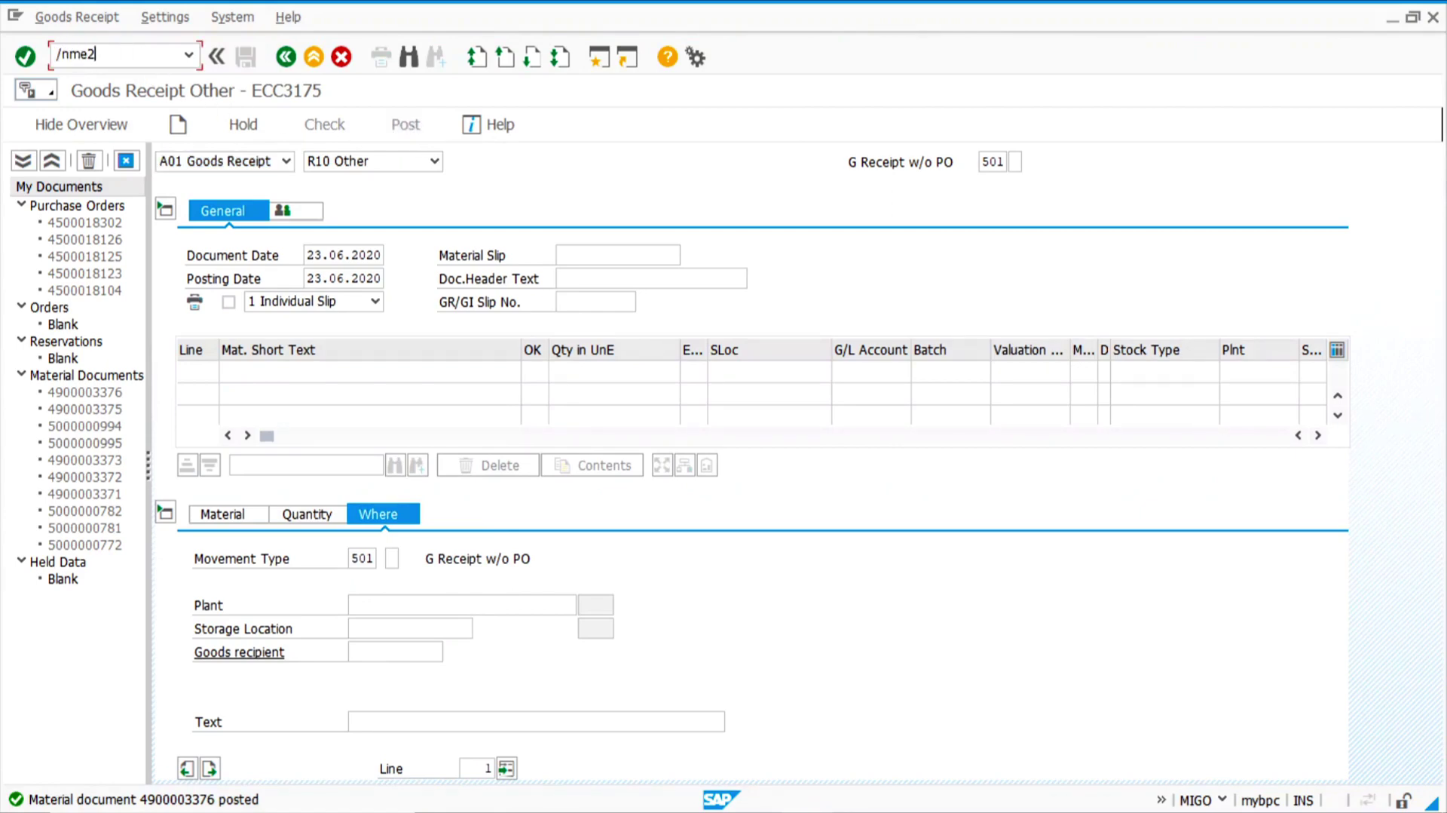
key(Return)
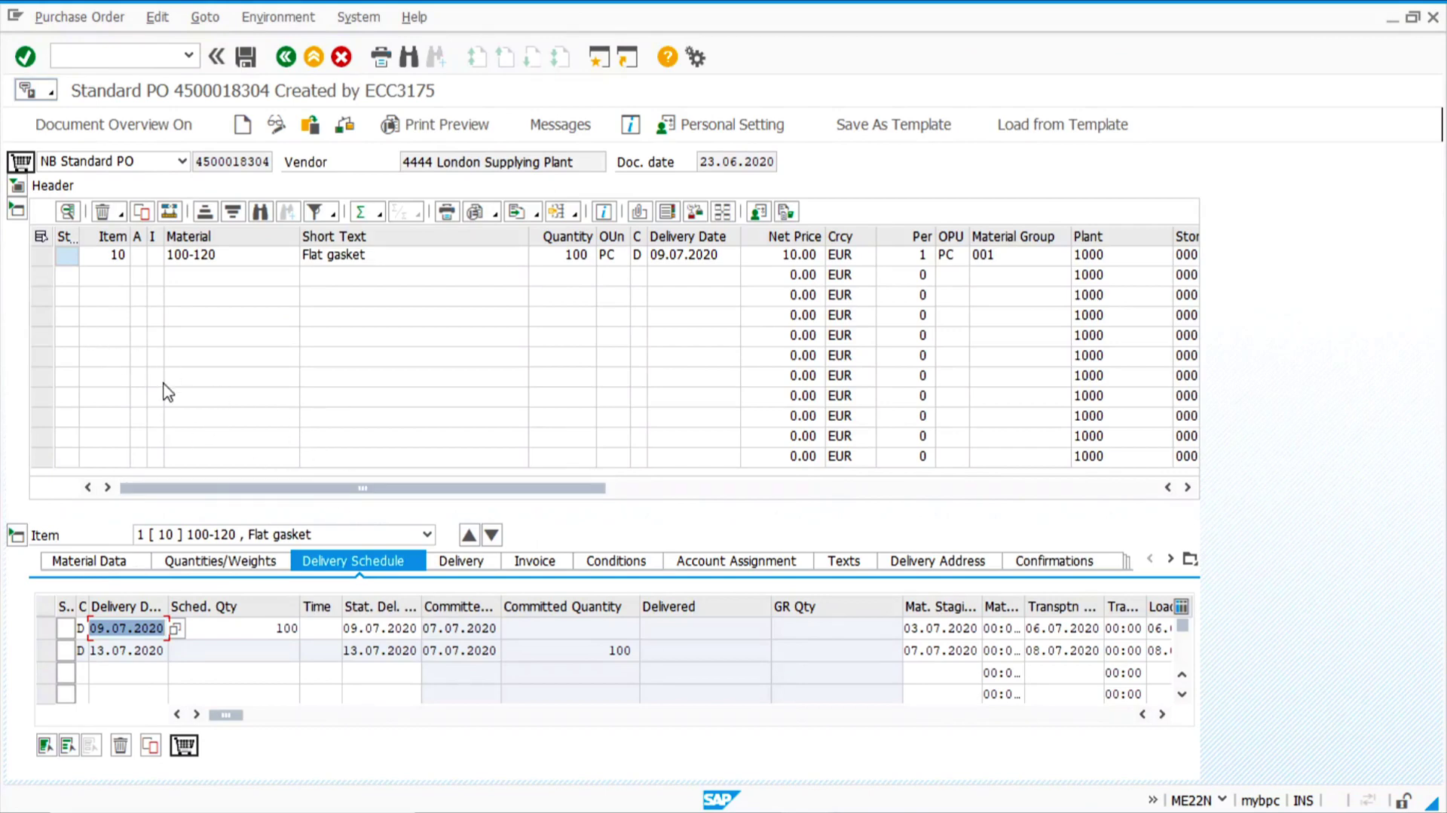
click(43, 257)
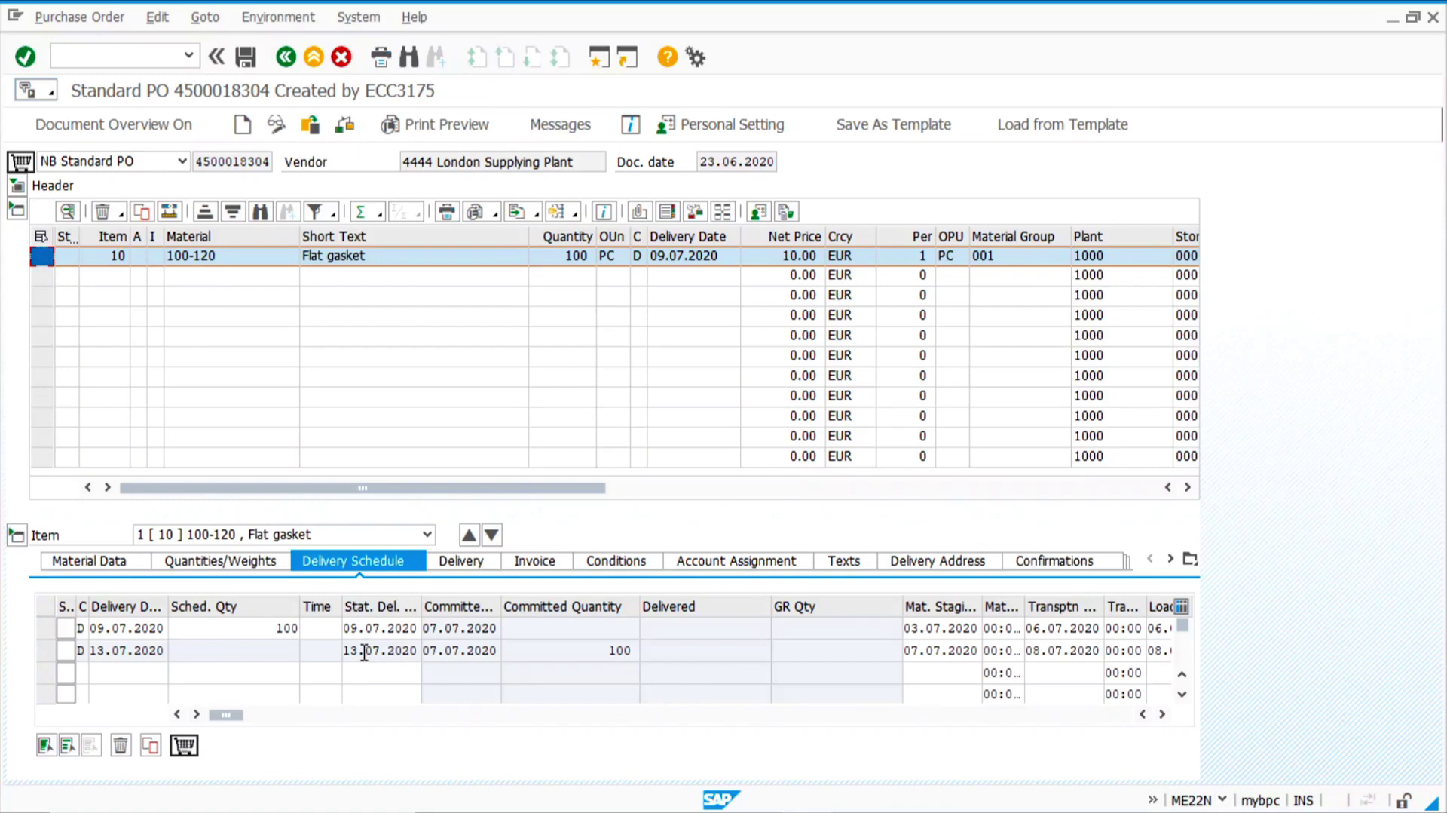
click(694, 217)
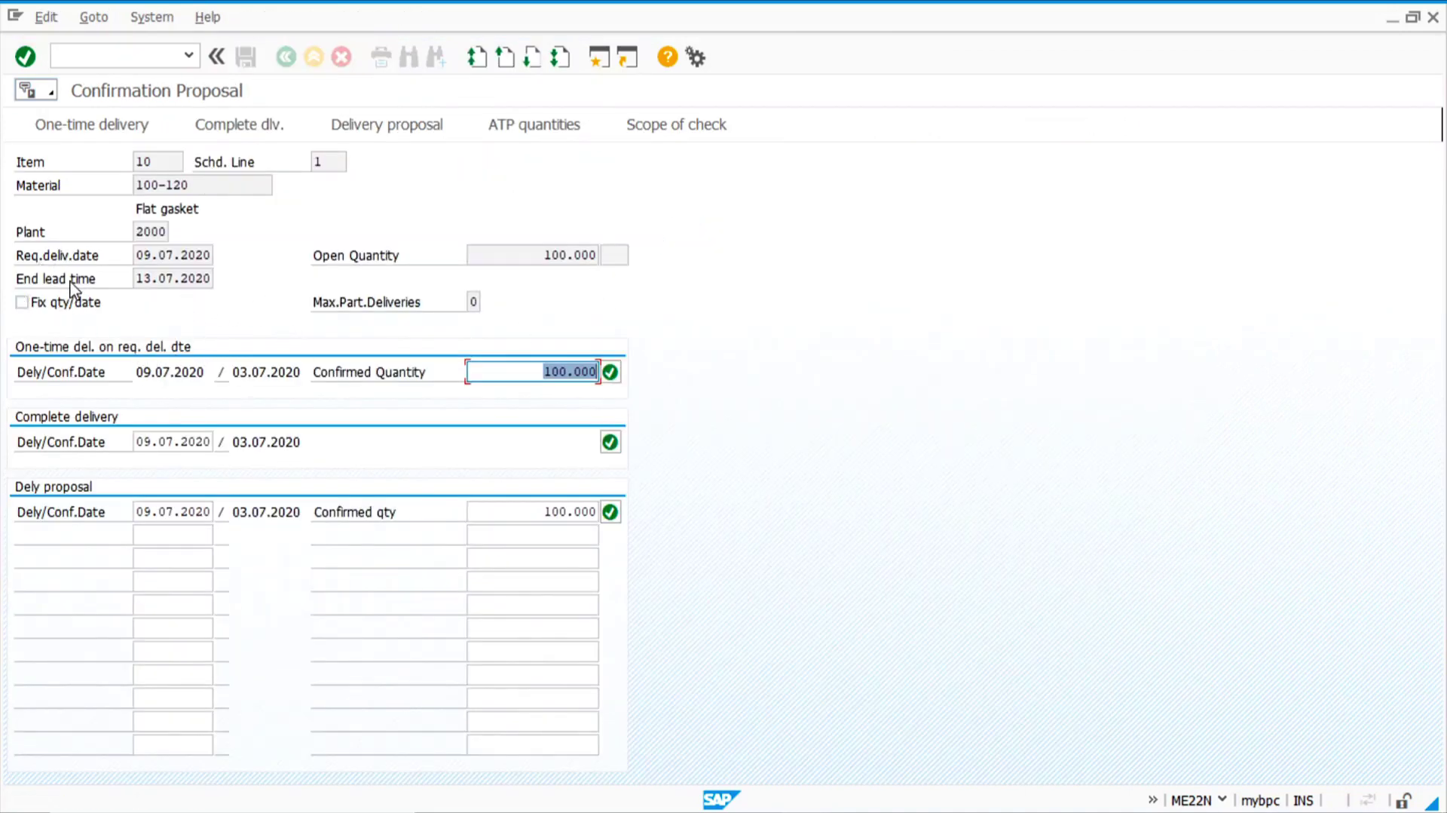
- Review the proposed dates, accept the delivery proposal of 100 for 09.07.2020, and save the purchase order
double_click(154, 254)
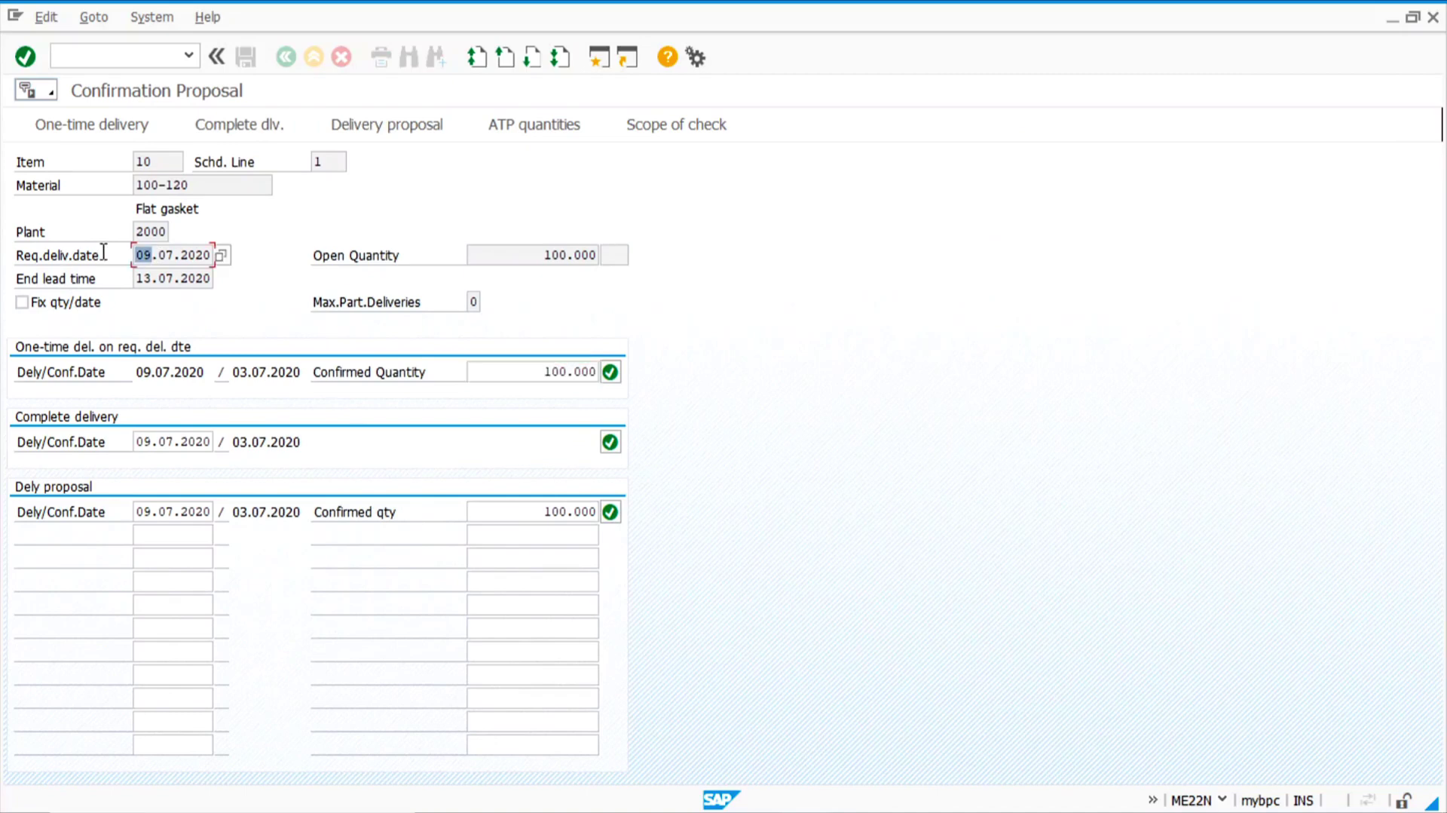
double_click(156, 277)
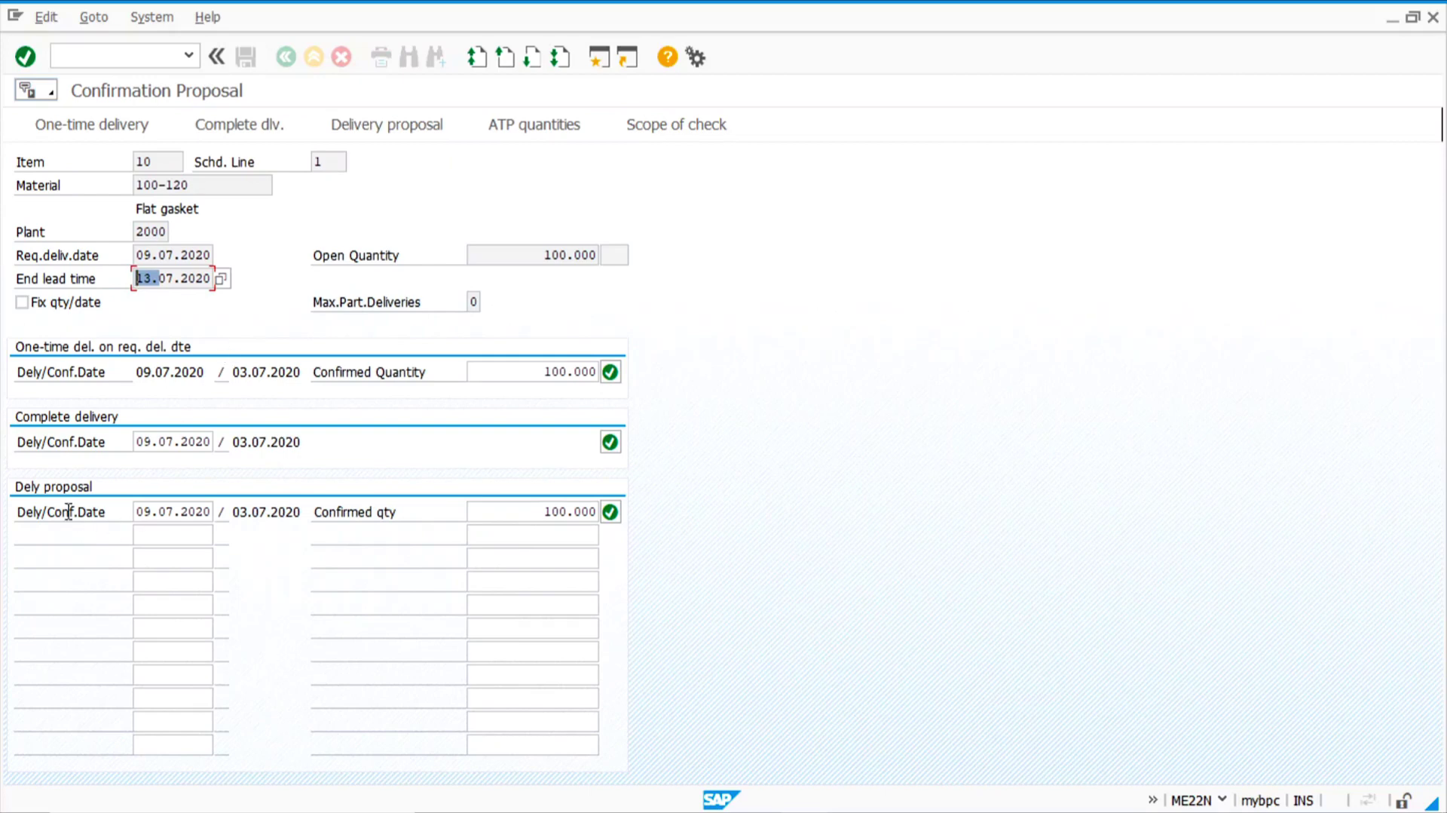
double_click(153, 512)
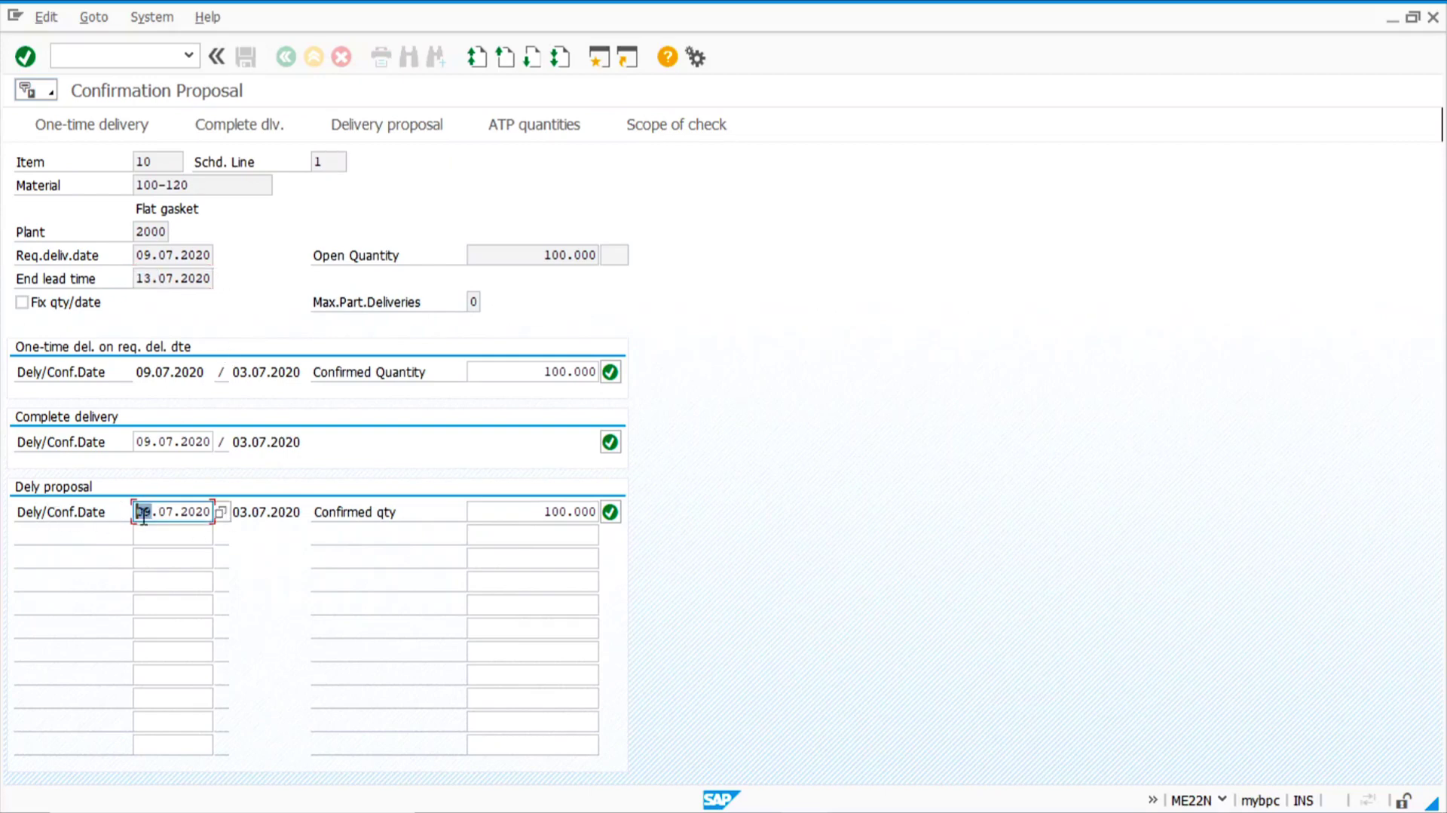
click(612, 514)
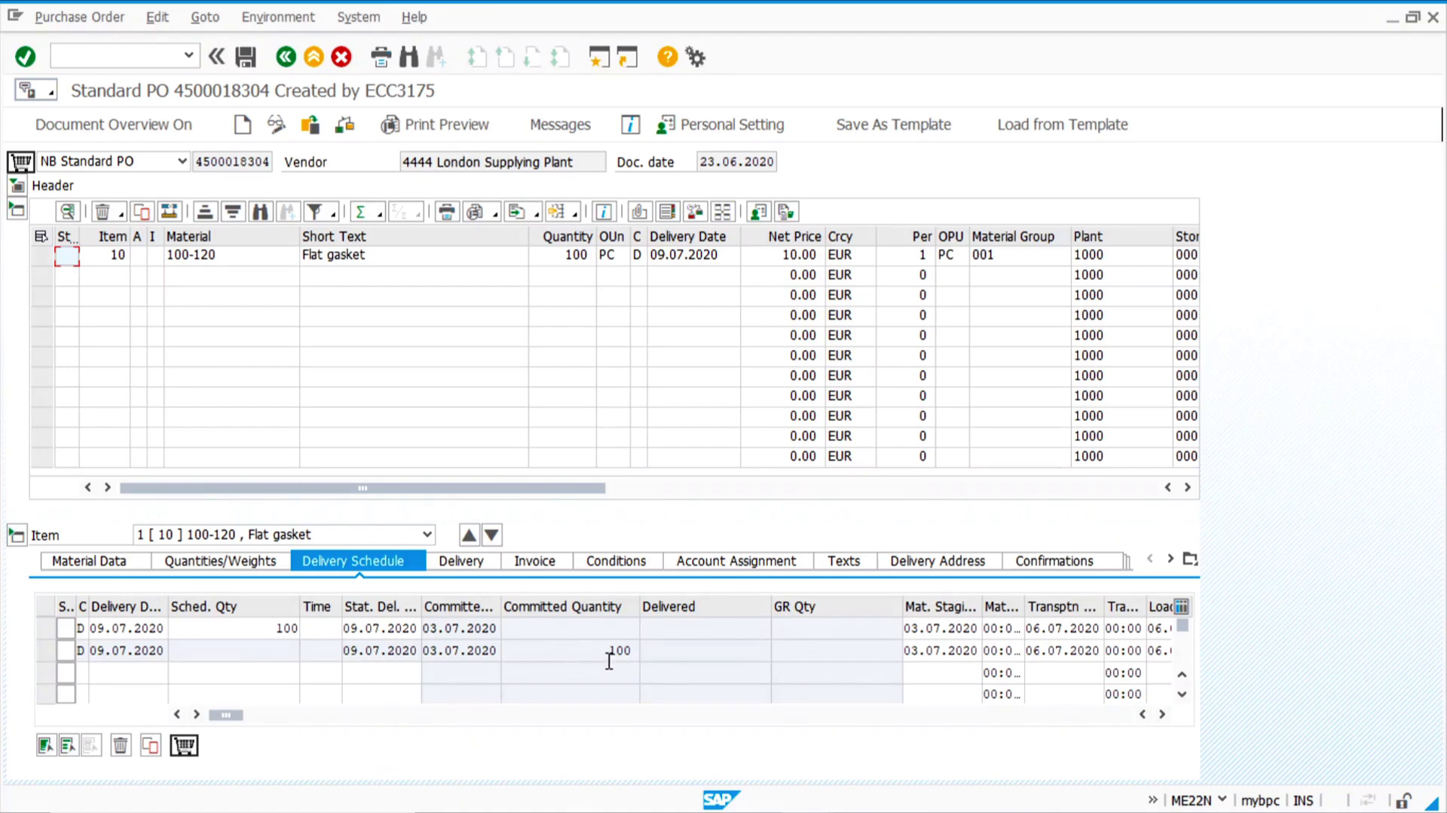
click(245, 62)
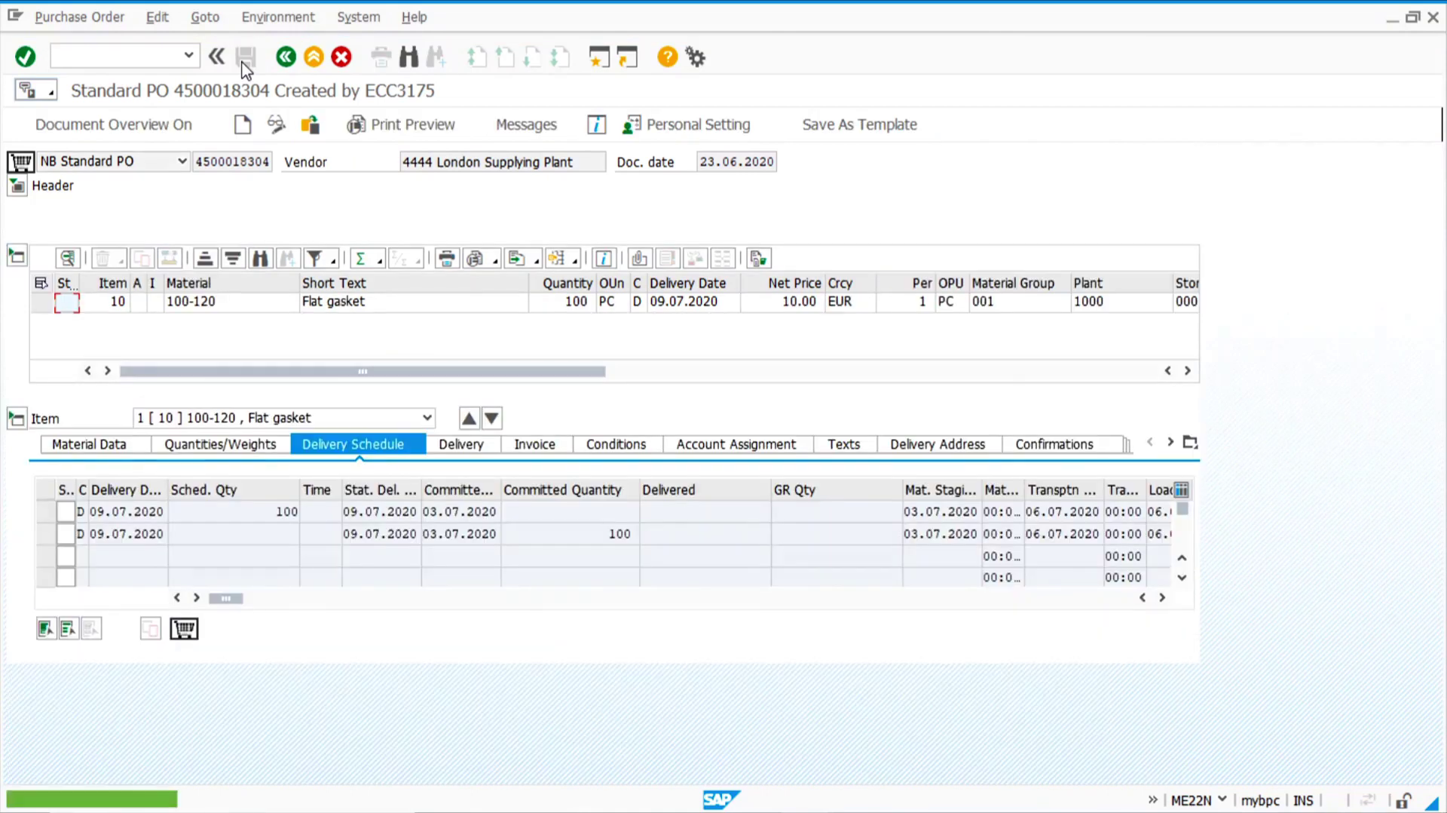
- Start VL10B for shipping point 2000 and clear the delivery creation date range and its calculation rule
click(138, 56)
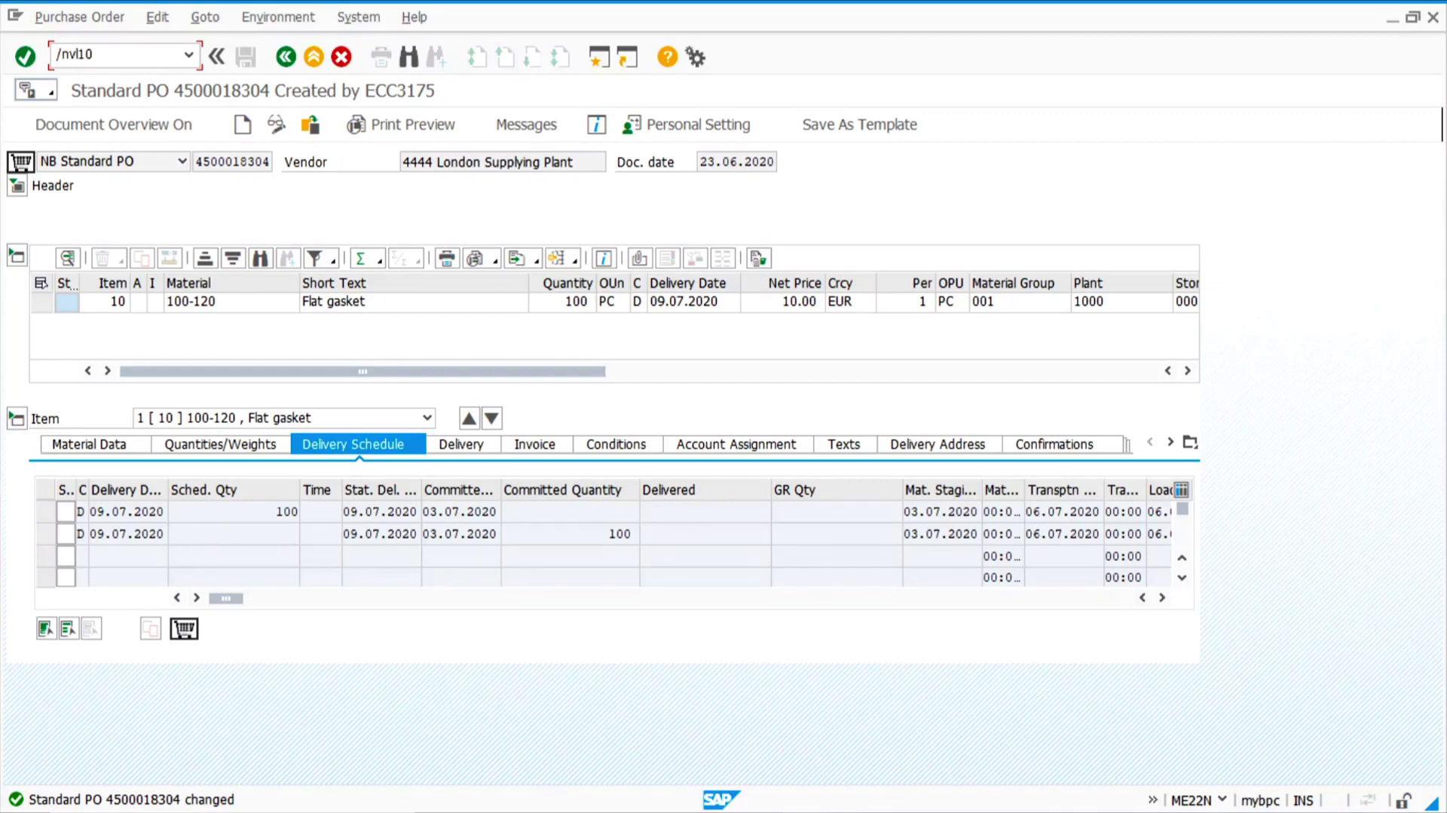
key(Return)
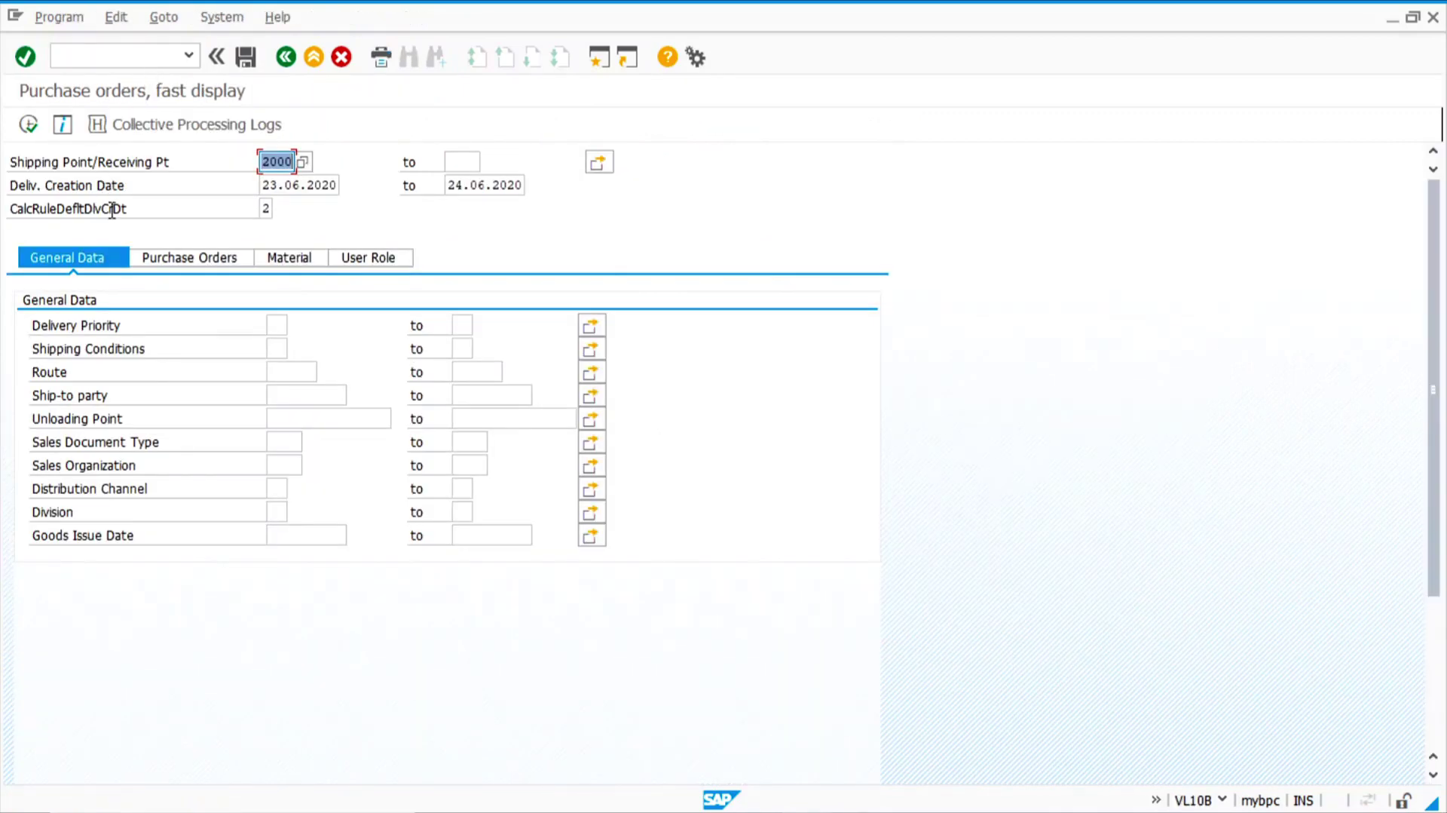
key(Tab)
key(Tab)
key(Tab)
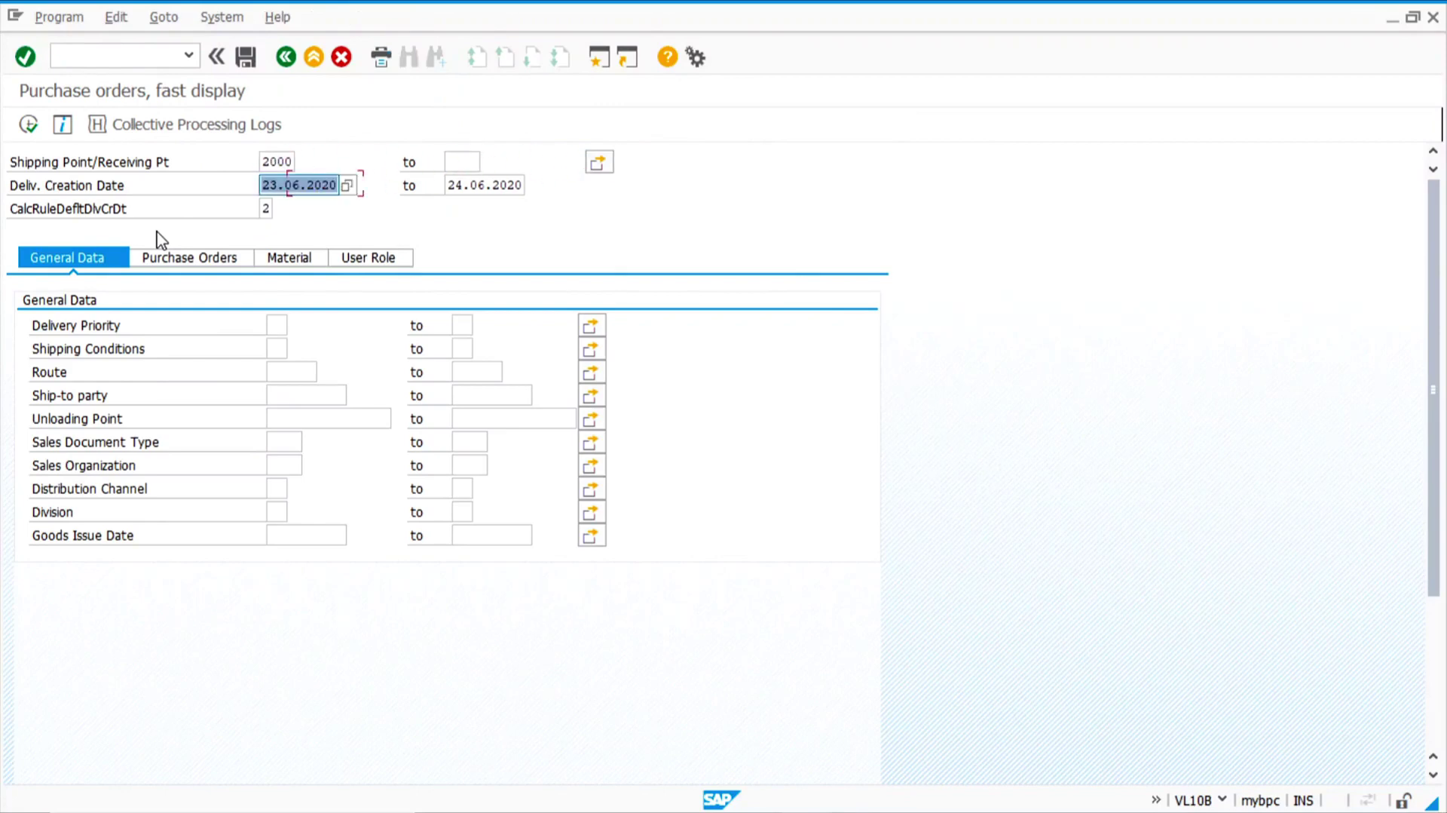
key(Delete)
key(Tab)
key(Delete)
key(Tab)
key(Delete)
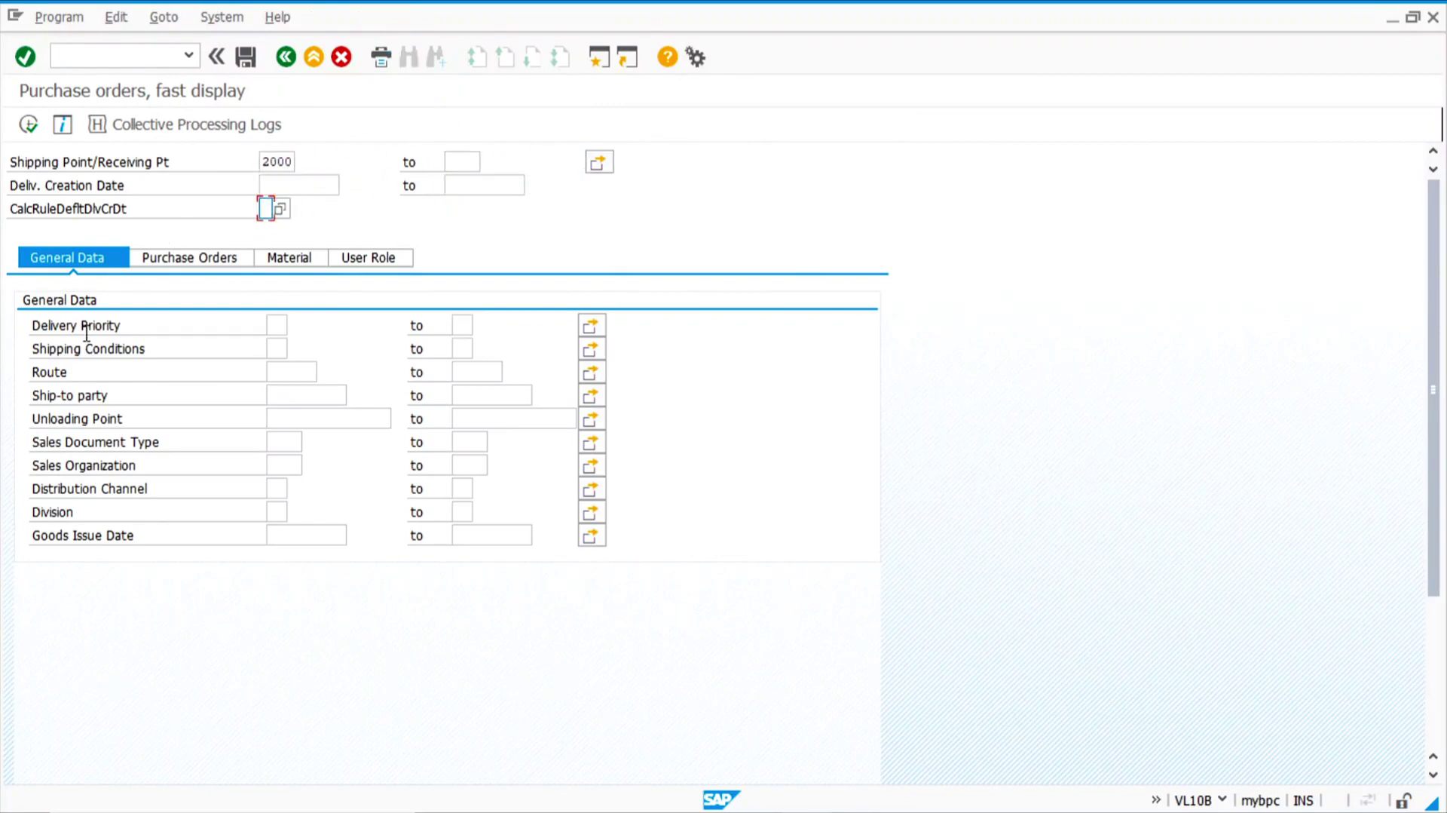
- List the activities due for shipping for the copied purchasing document number and select the resulting entry
click(232, 258)
click(308, 325)
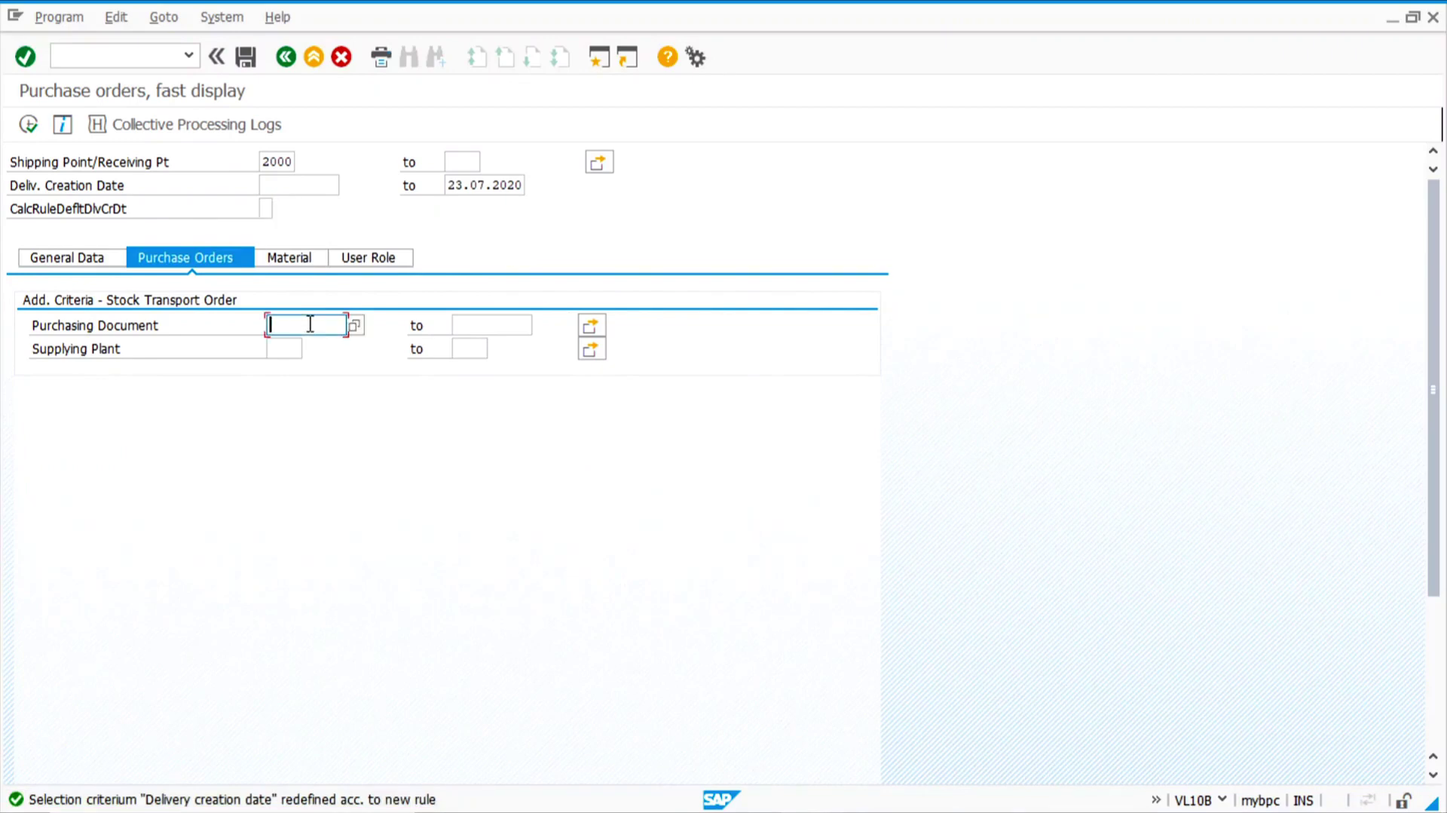
key(ctrl+v)
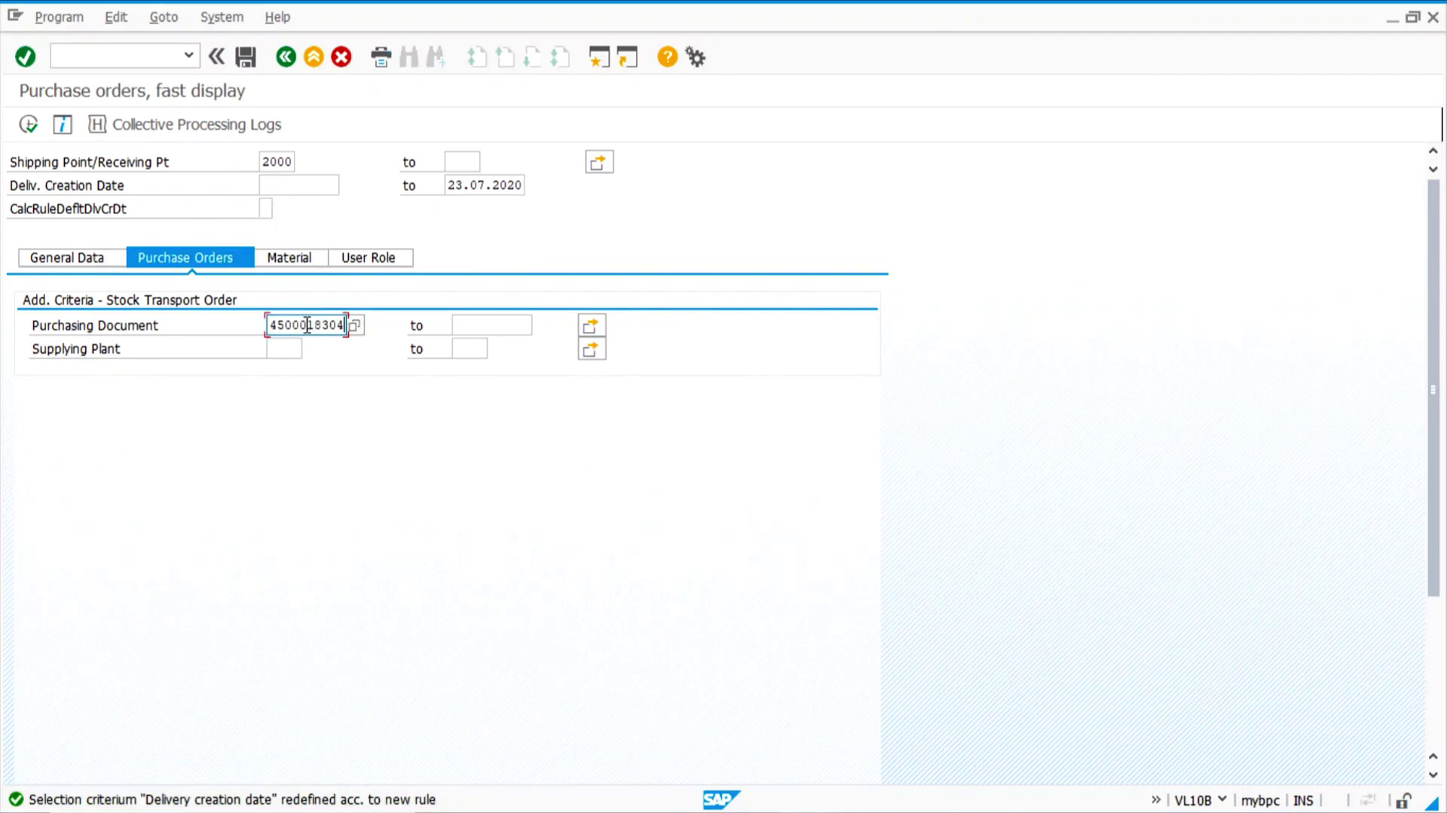
click(29, 124)
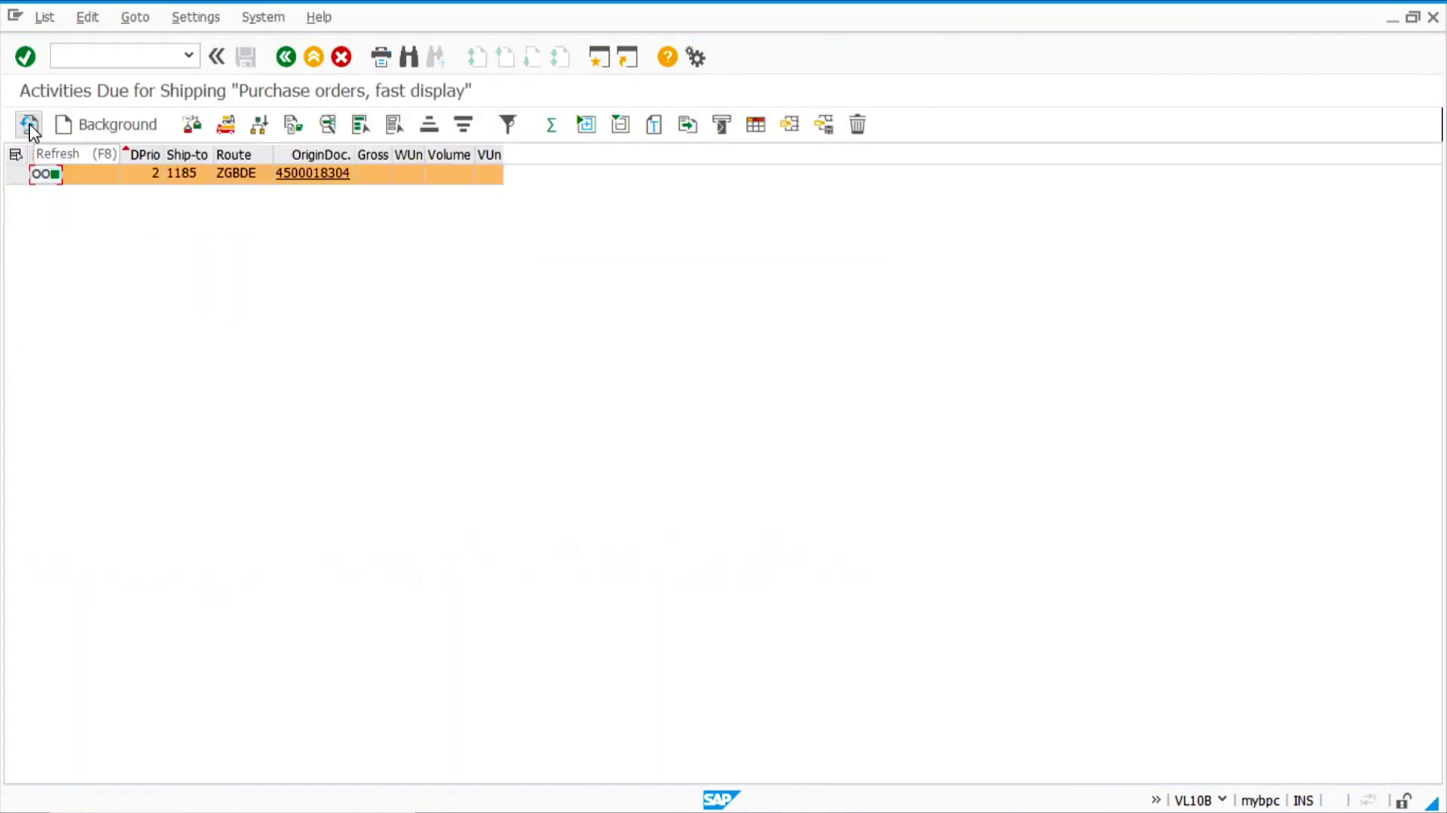
click(18, 174)
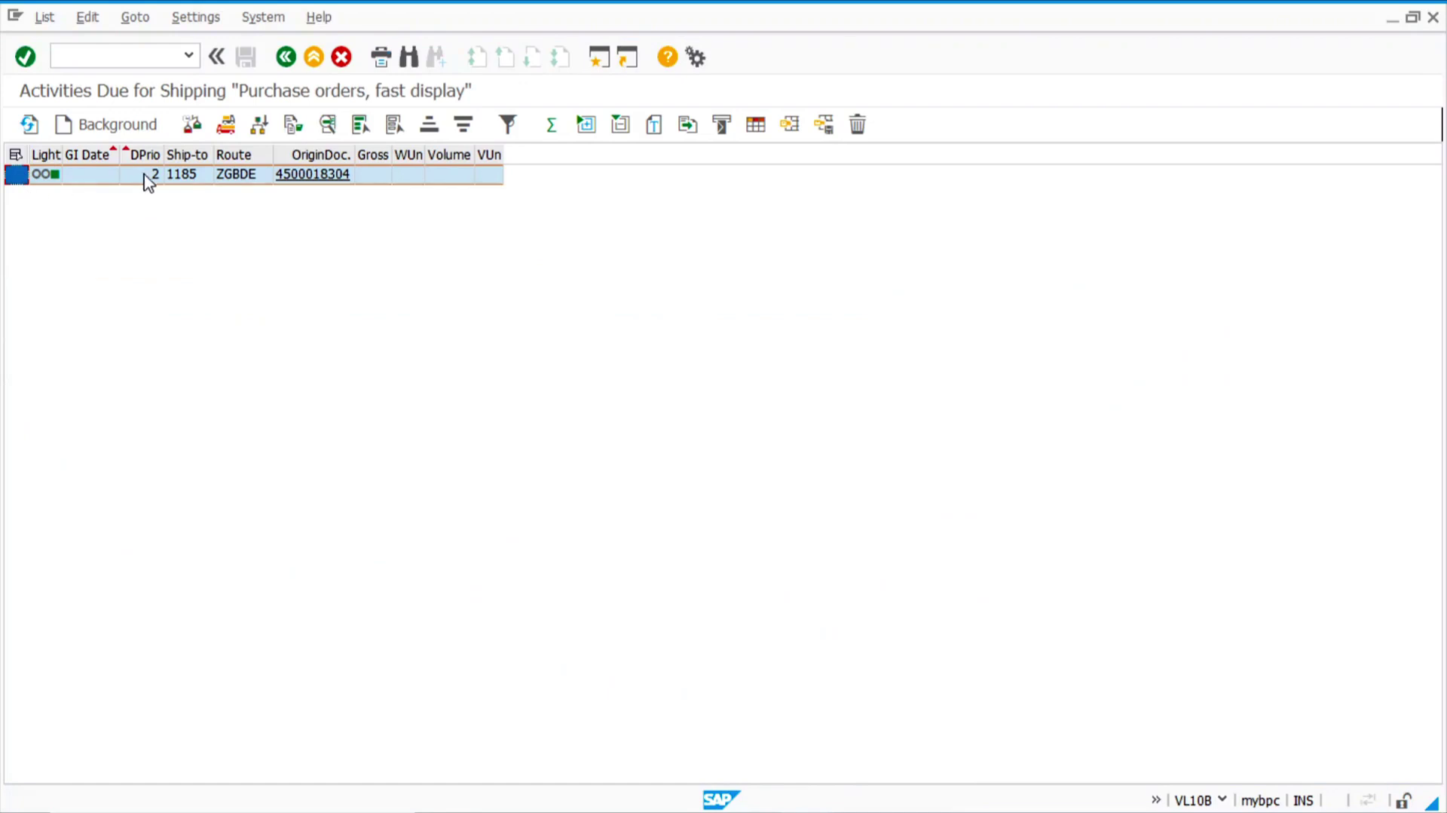
- Create the delivery in the background for the due entry and list its documents from the delivery creation log
click(123, 132)
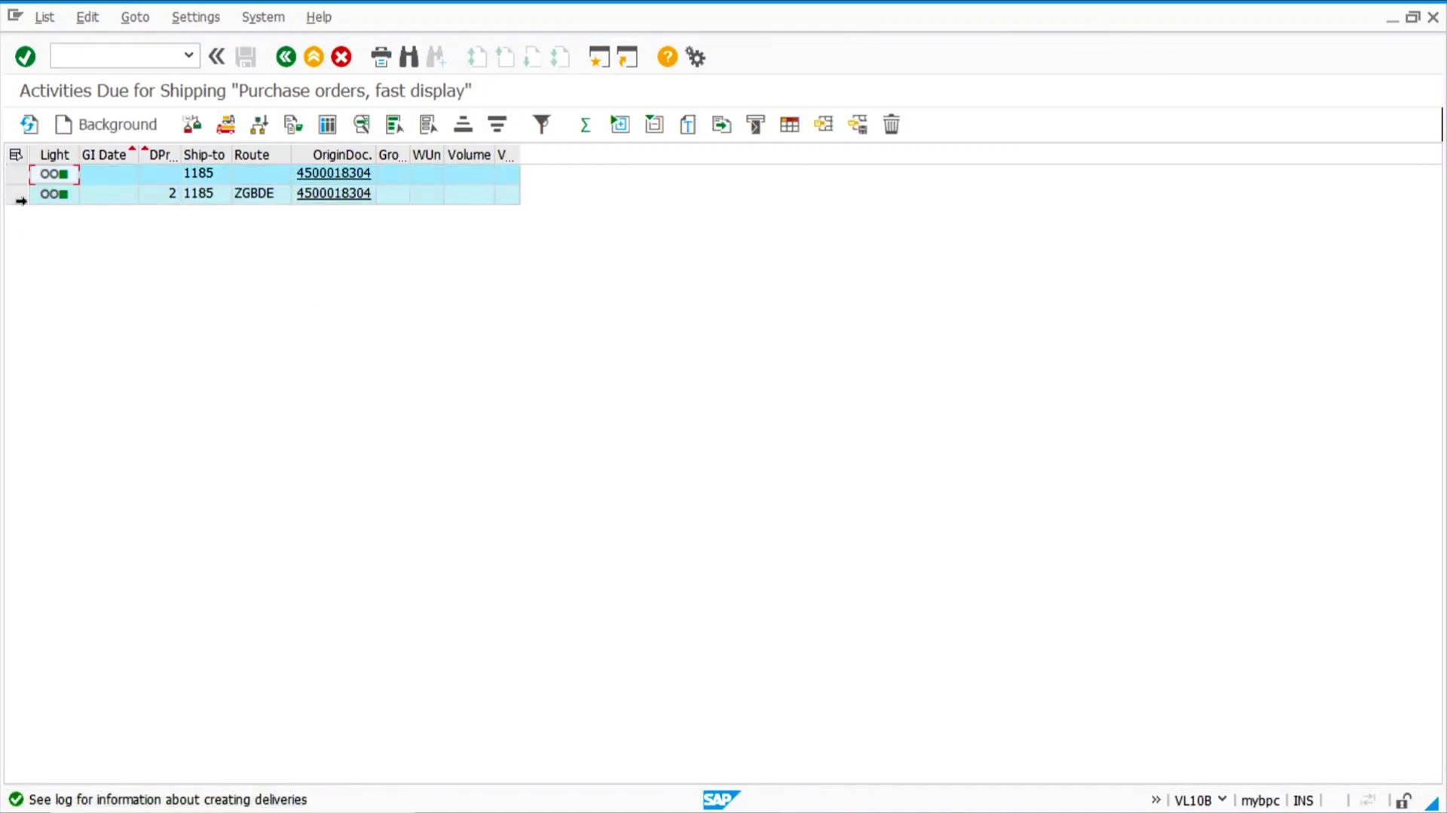
click(19, 194)
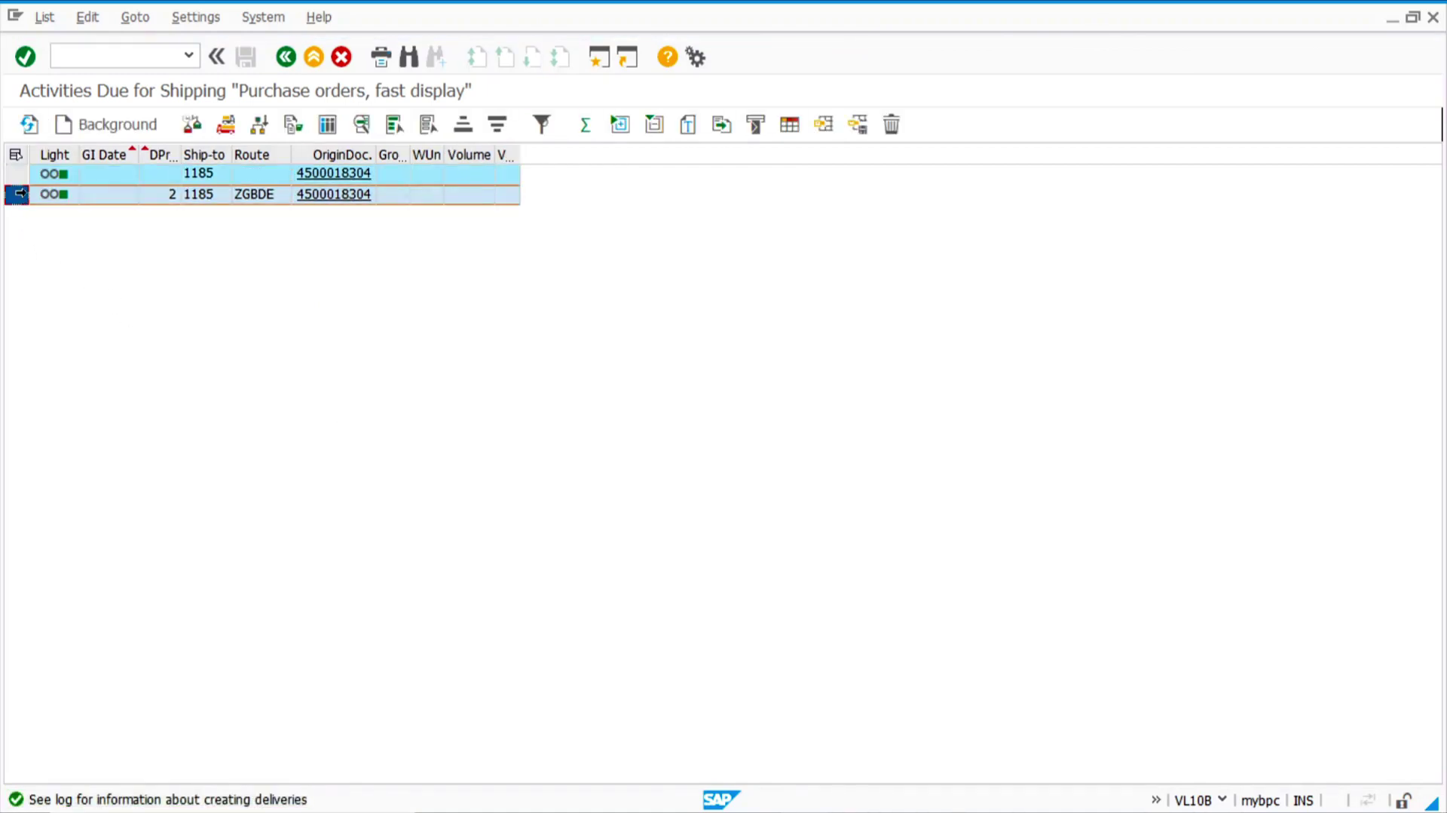
click(329, 130)
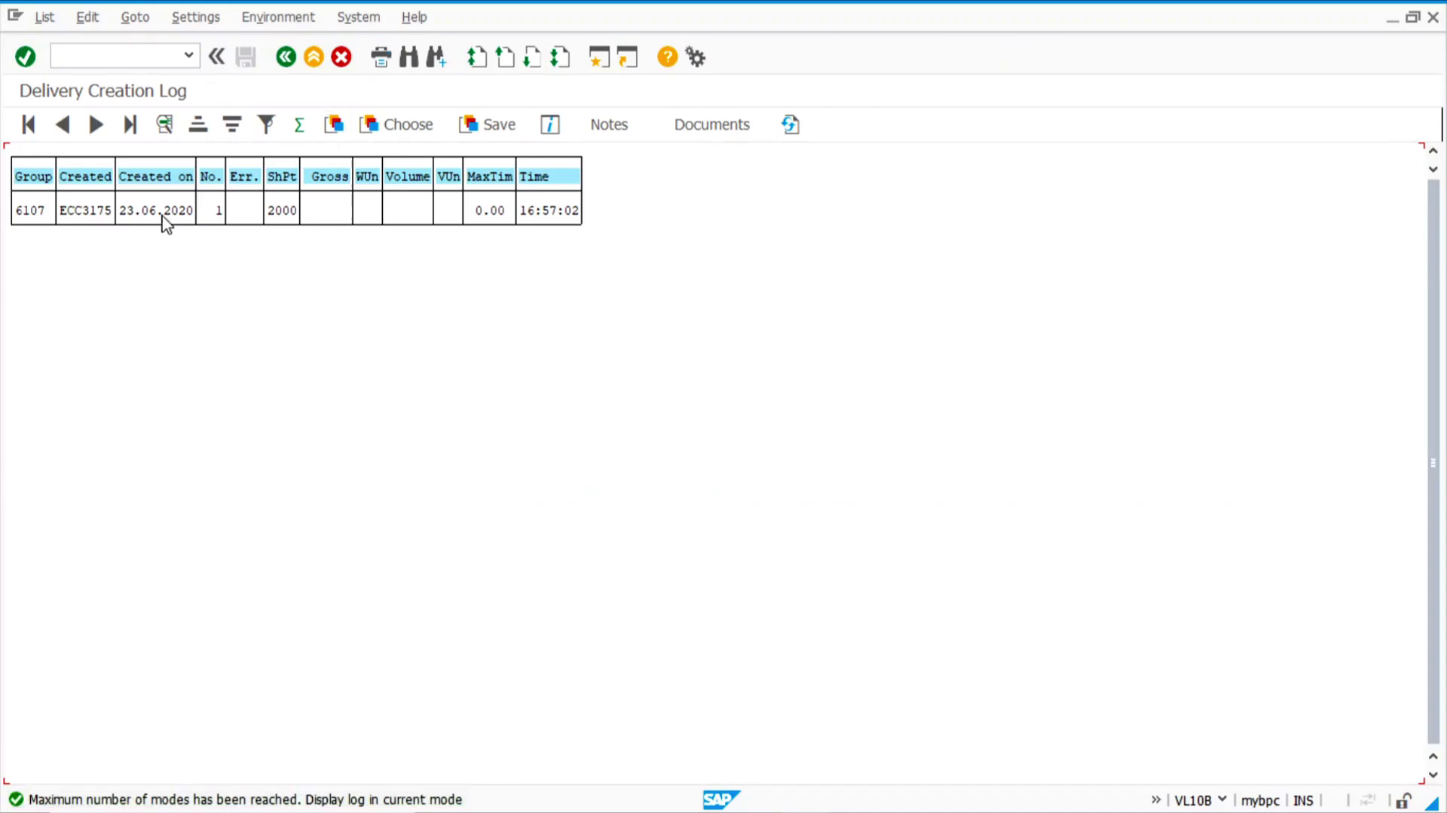
click(160, 210)
click(706, 126)
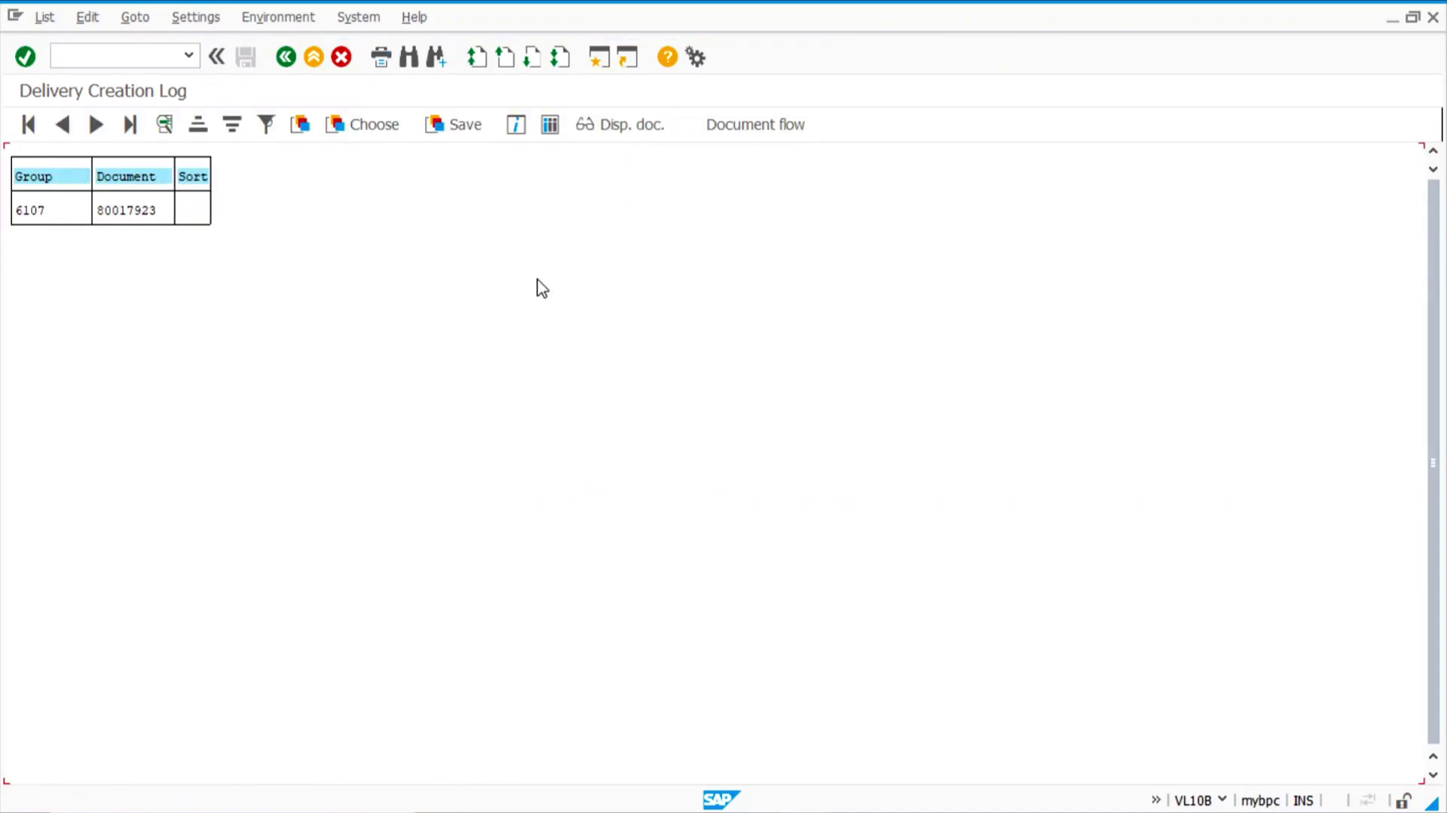
- Copy the delivery number from the log and open that outbound delivery for changing in VL02N
click(125, 215)
drag(98, 205, 152, 223)
key(ctrl+c)
click(132, 53)
text(/nvl02n)
key(Return)
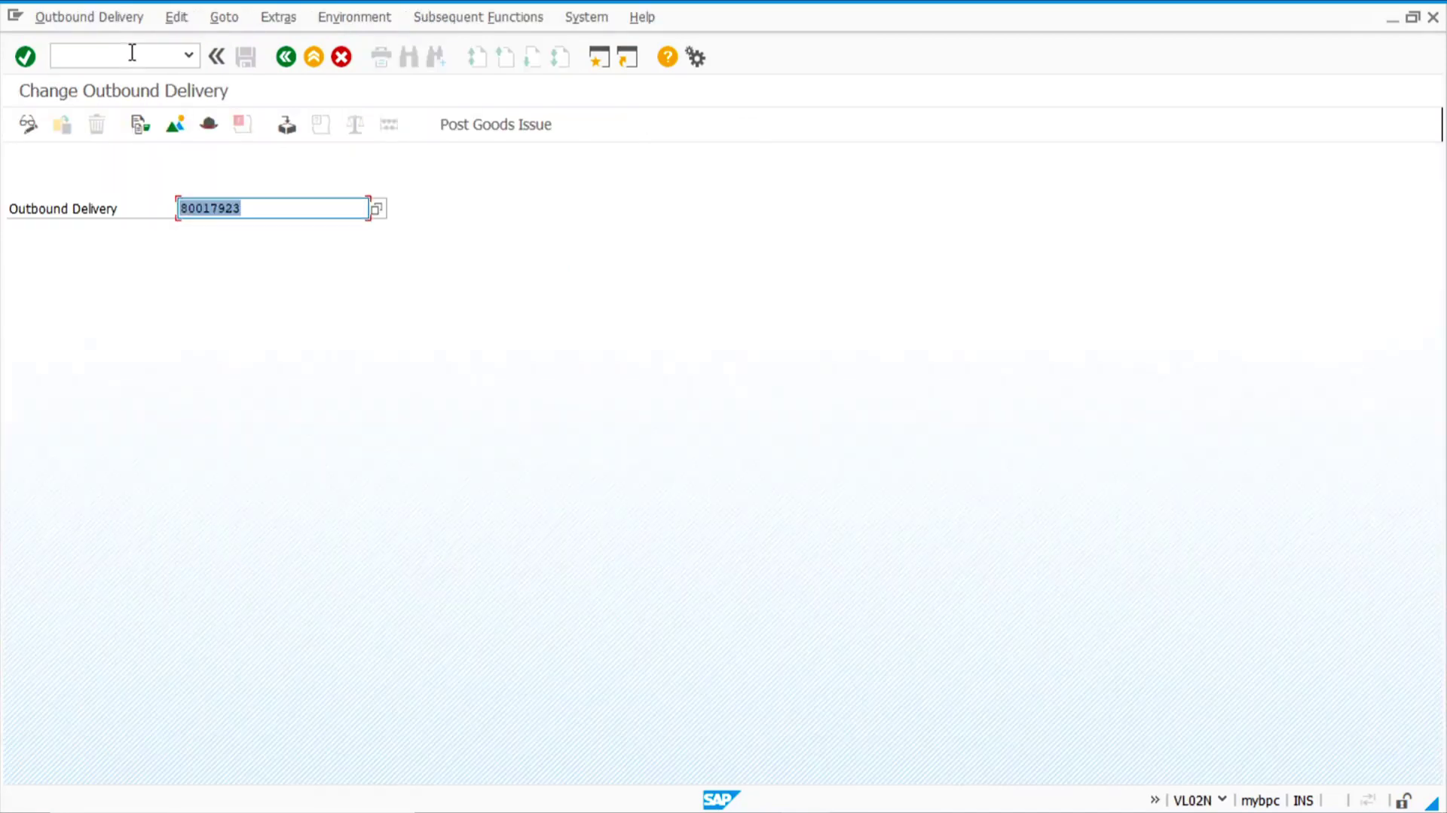
key(Return)
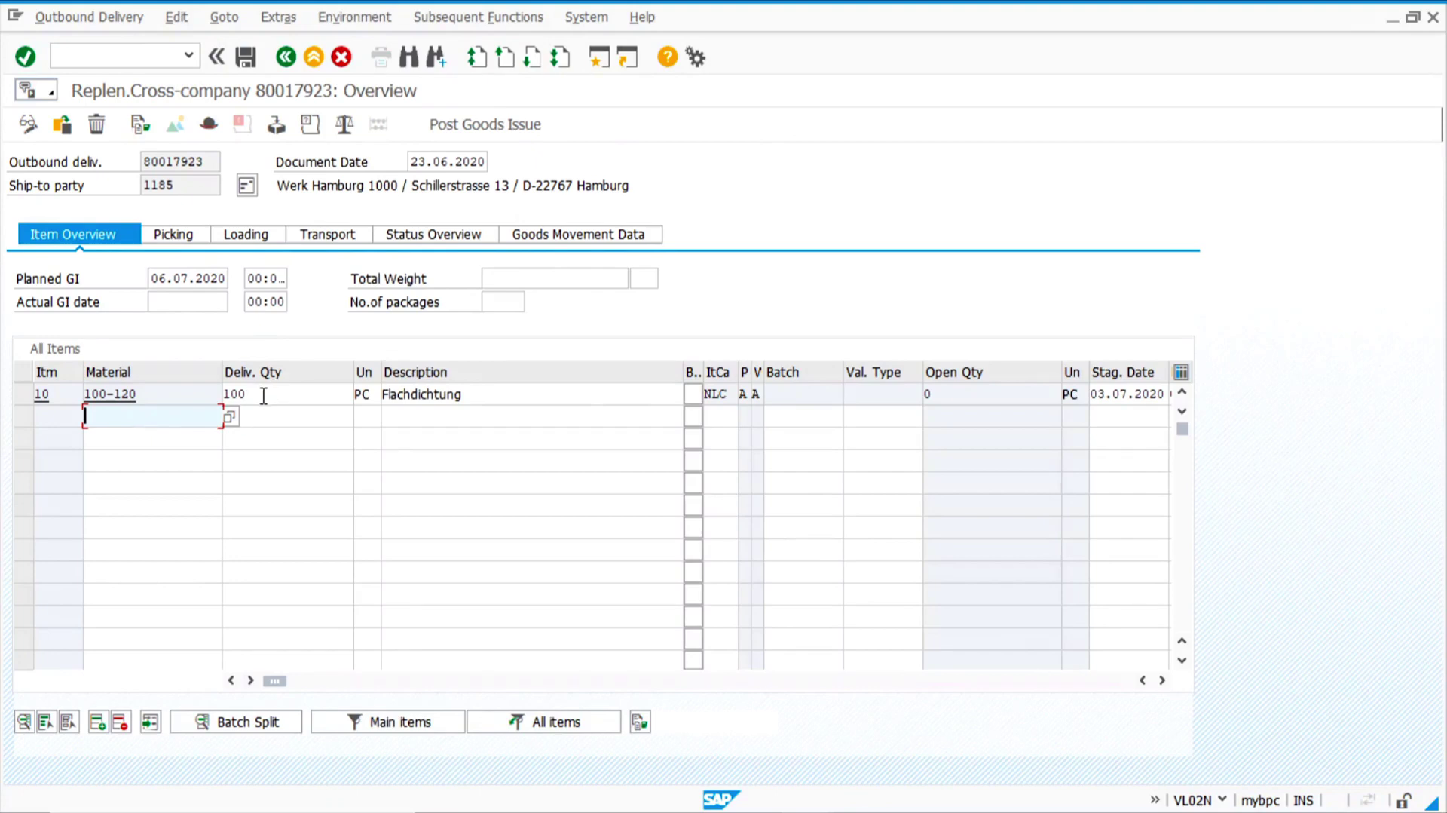
- Create and save a transfer order in warehouse 020 from the delivery's picking data for material 100-120
click(279, 397)
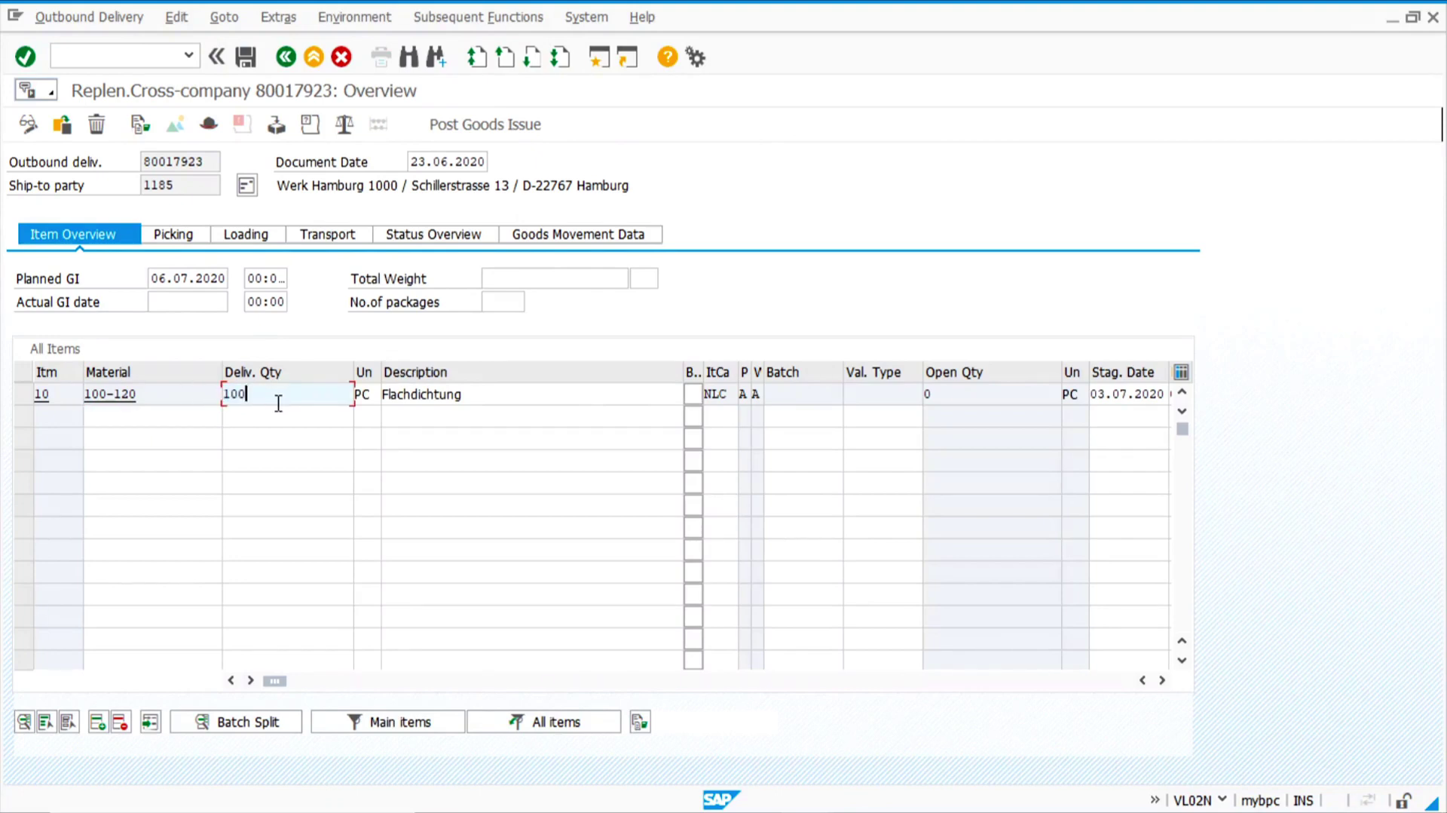
click(172, 235)
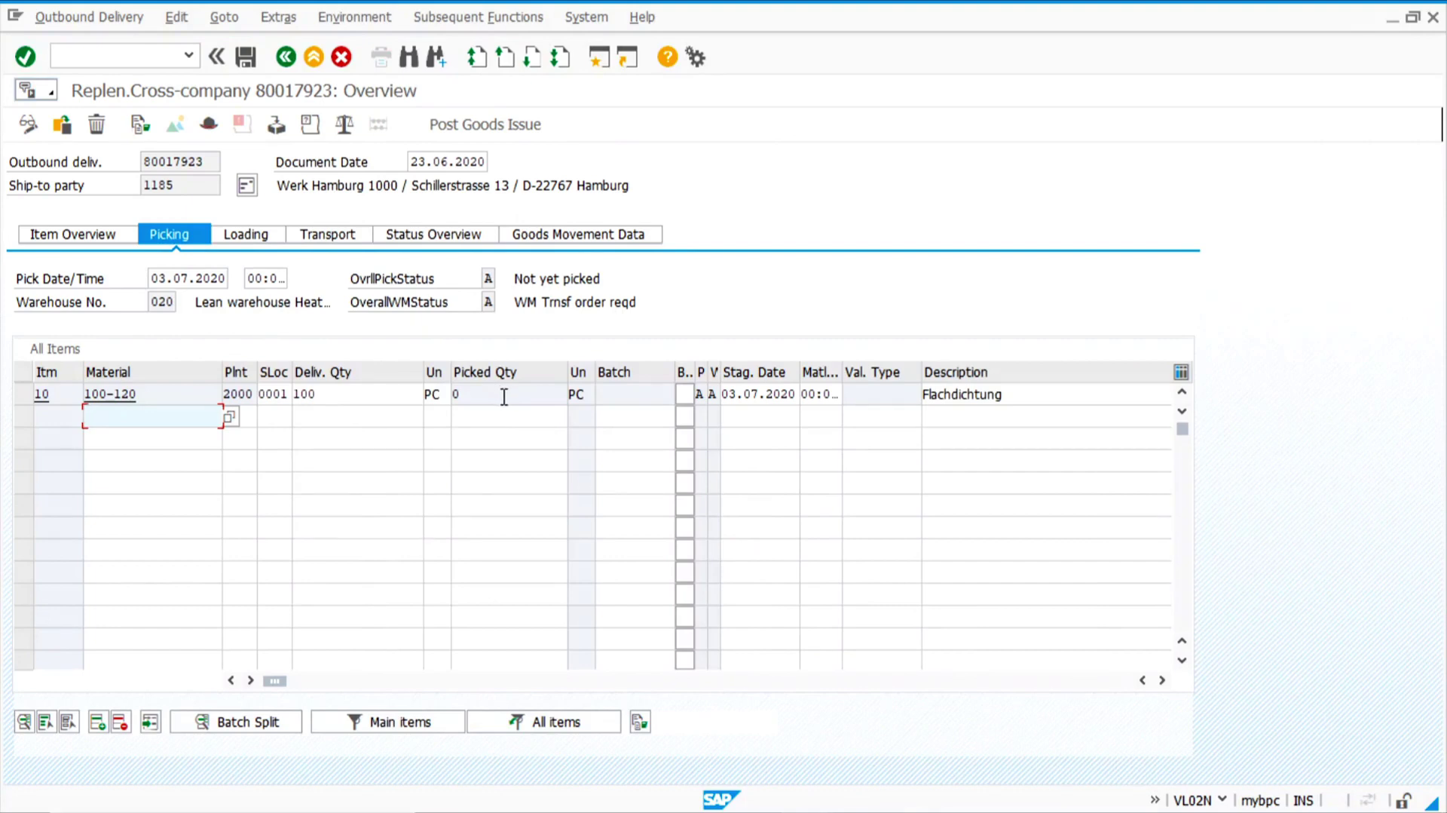
click(514, 19)
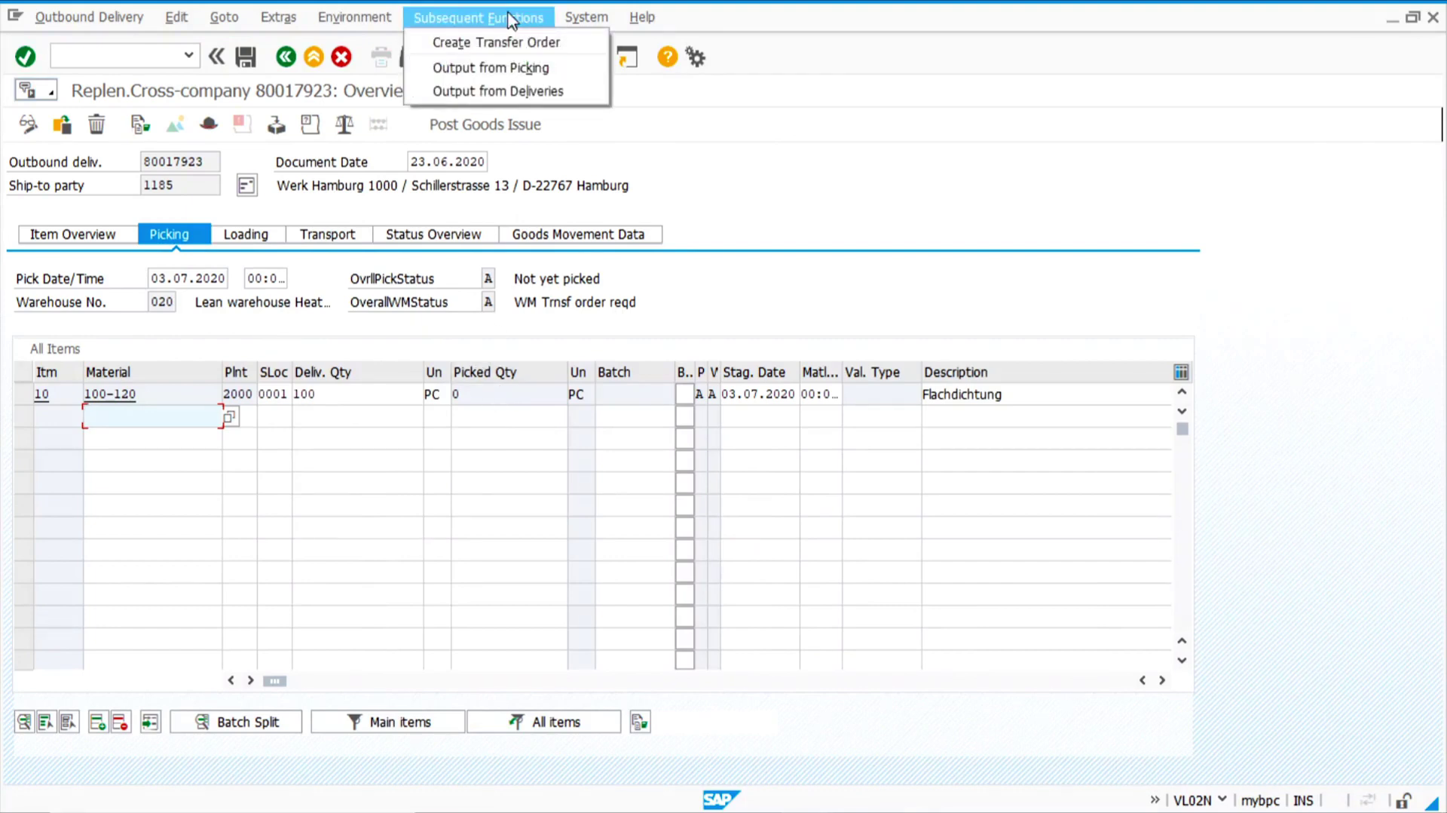
click(497, 43)
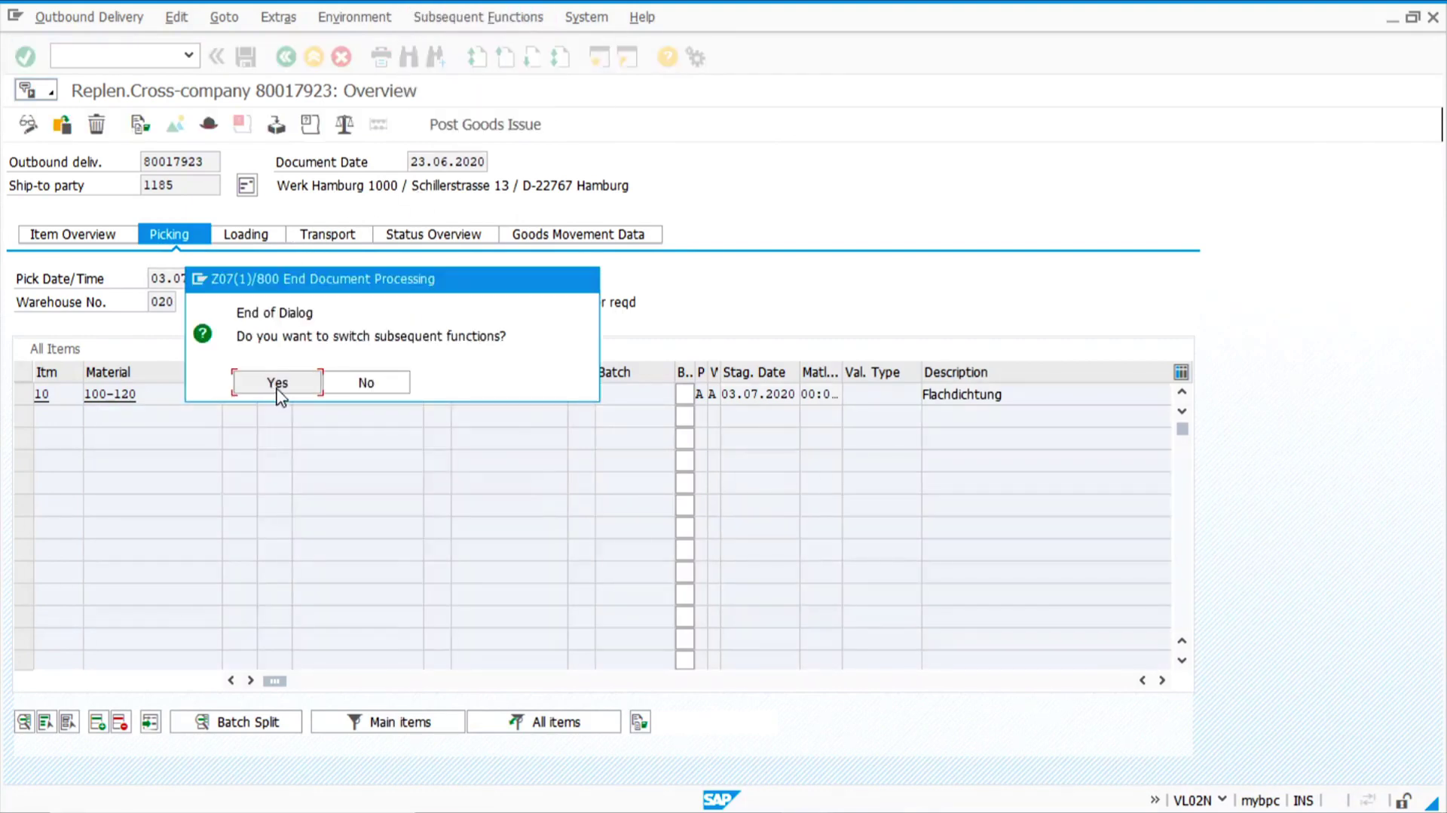
click(279, 389)
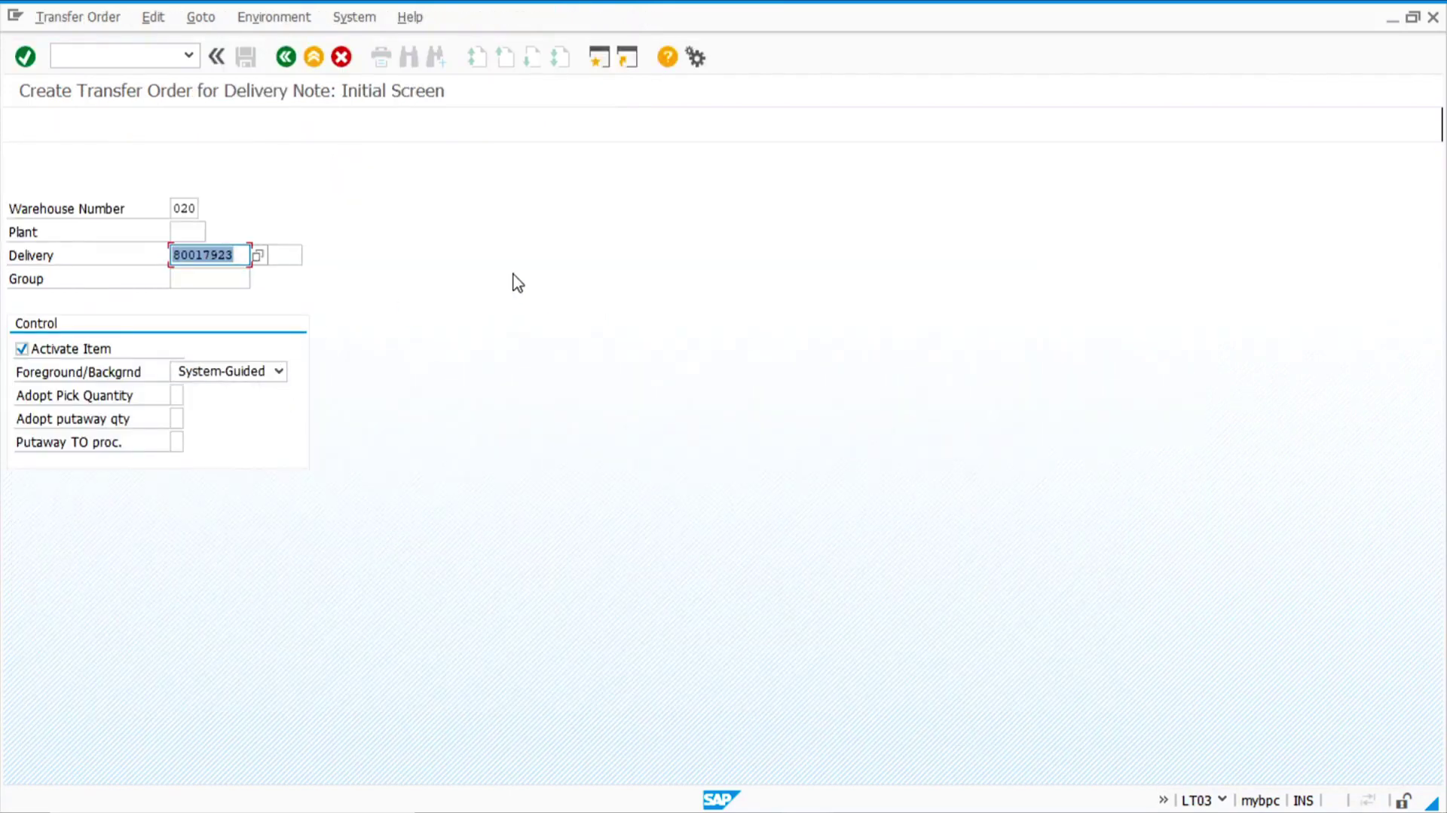
key(Return)
click(100, 133)
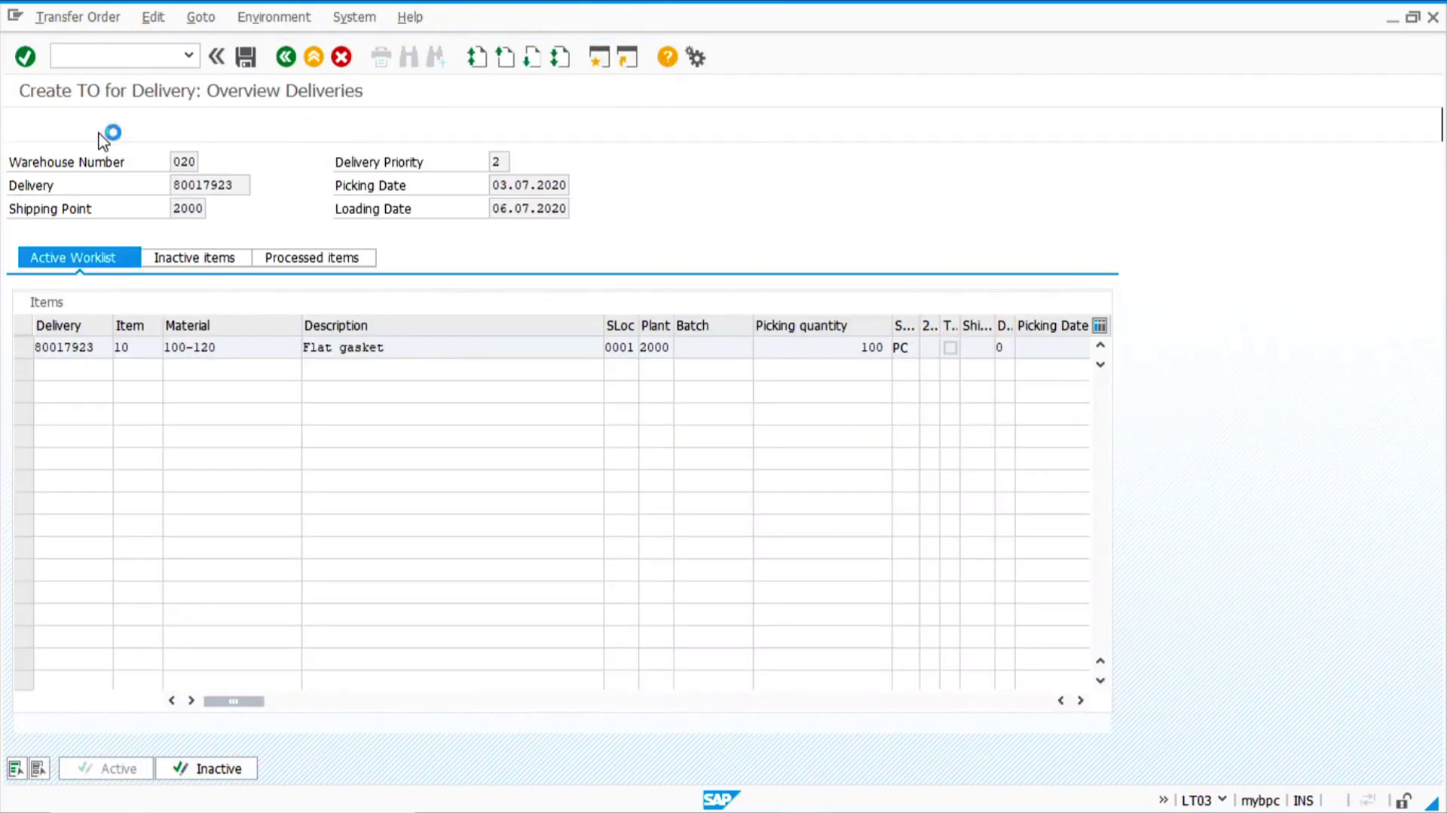
click(246, 58)
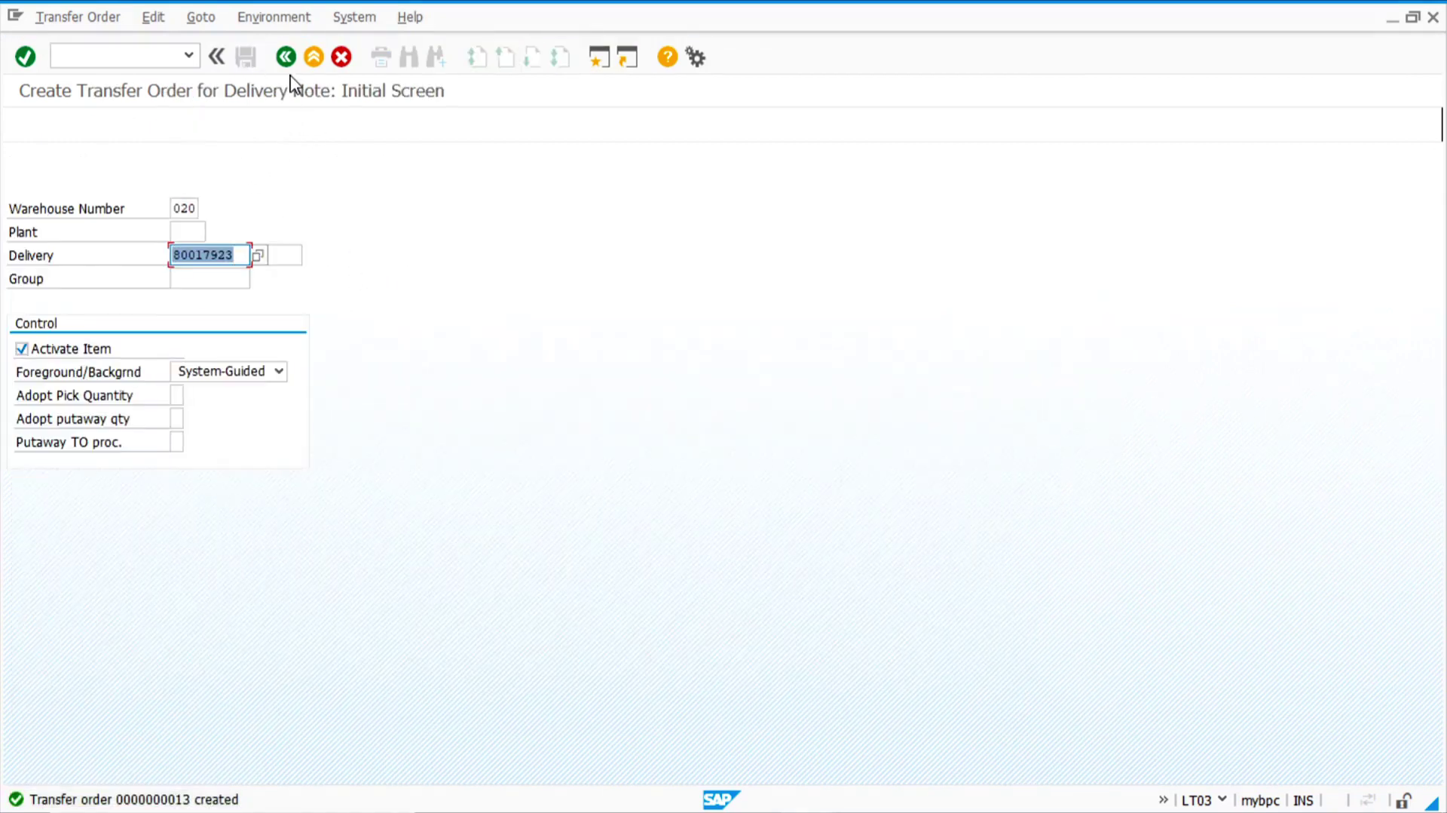
- Return to the outbound delivery in VL02N and post its goods issue
click(93, 55)
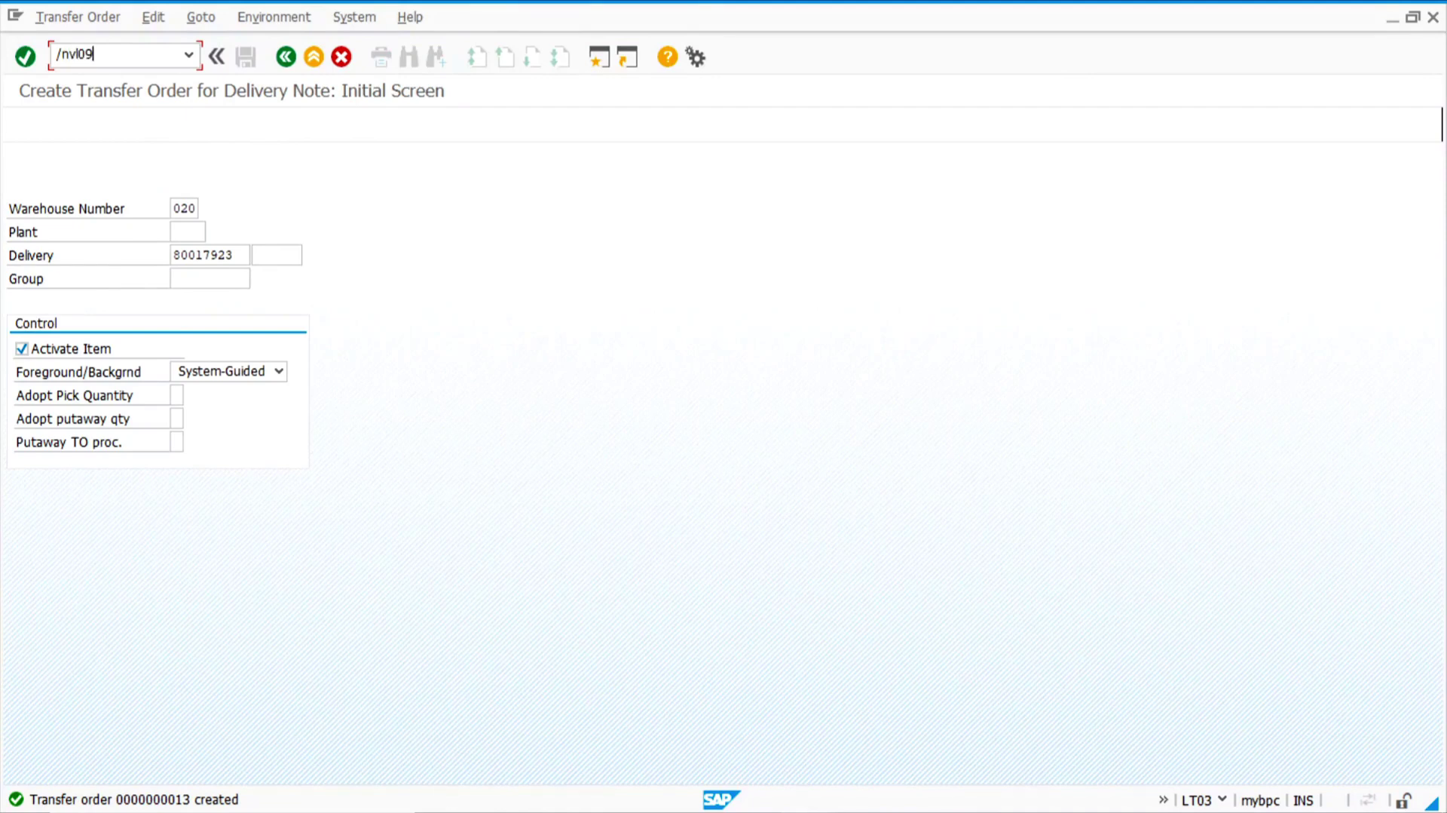
key(Return)
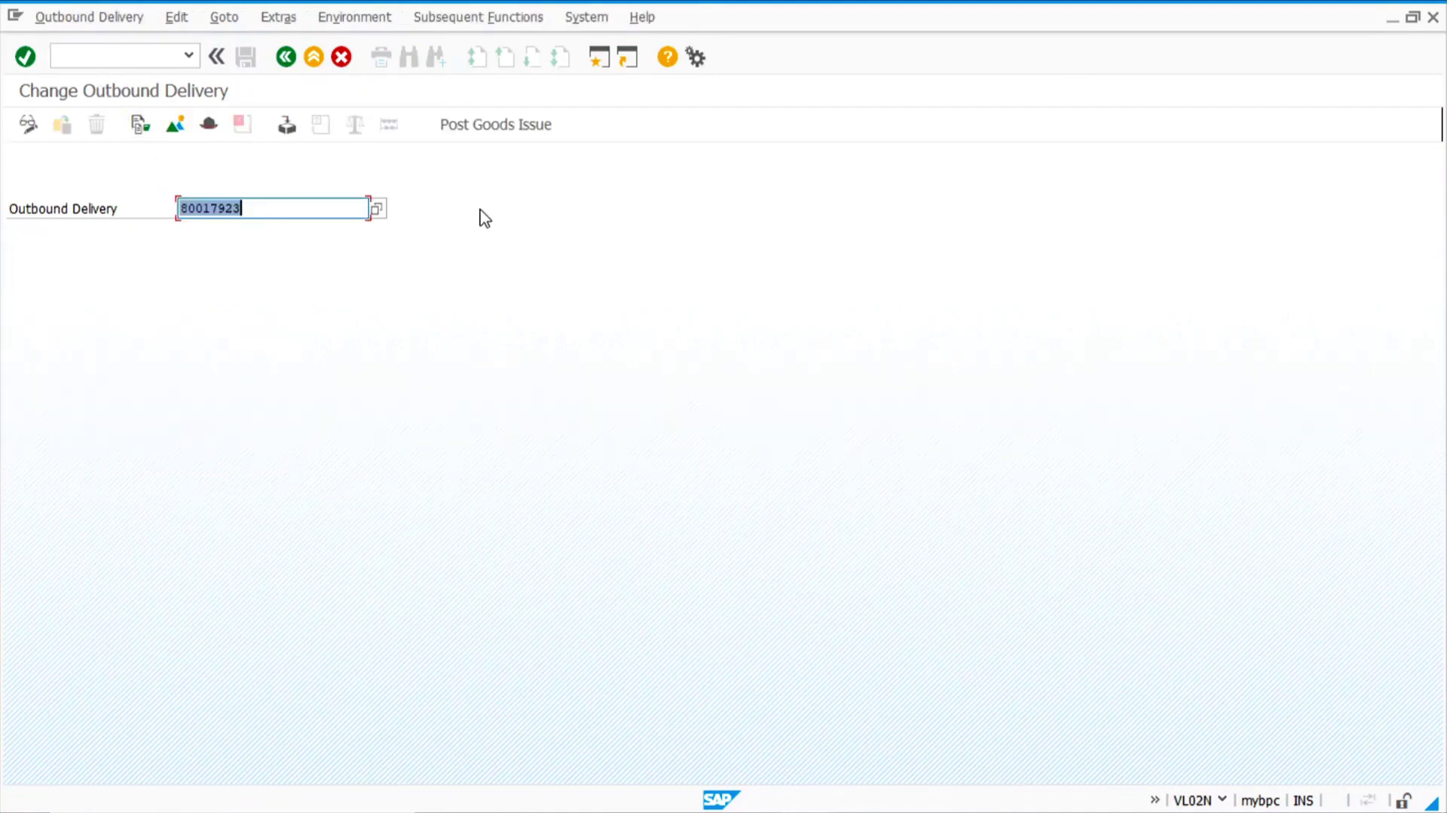
click(531, 126)
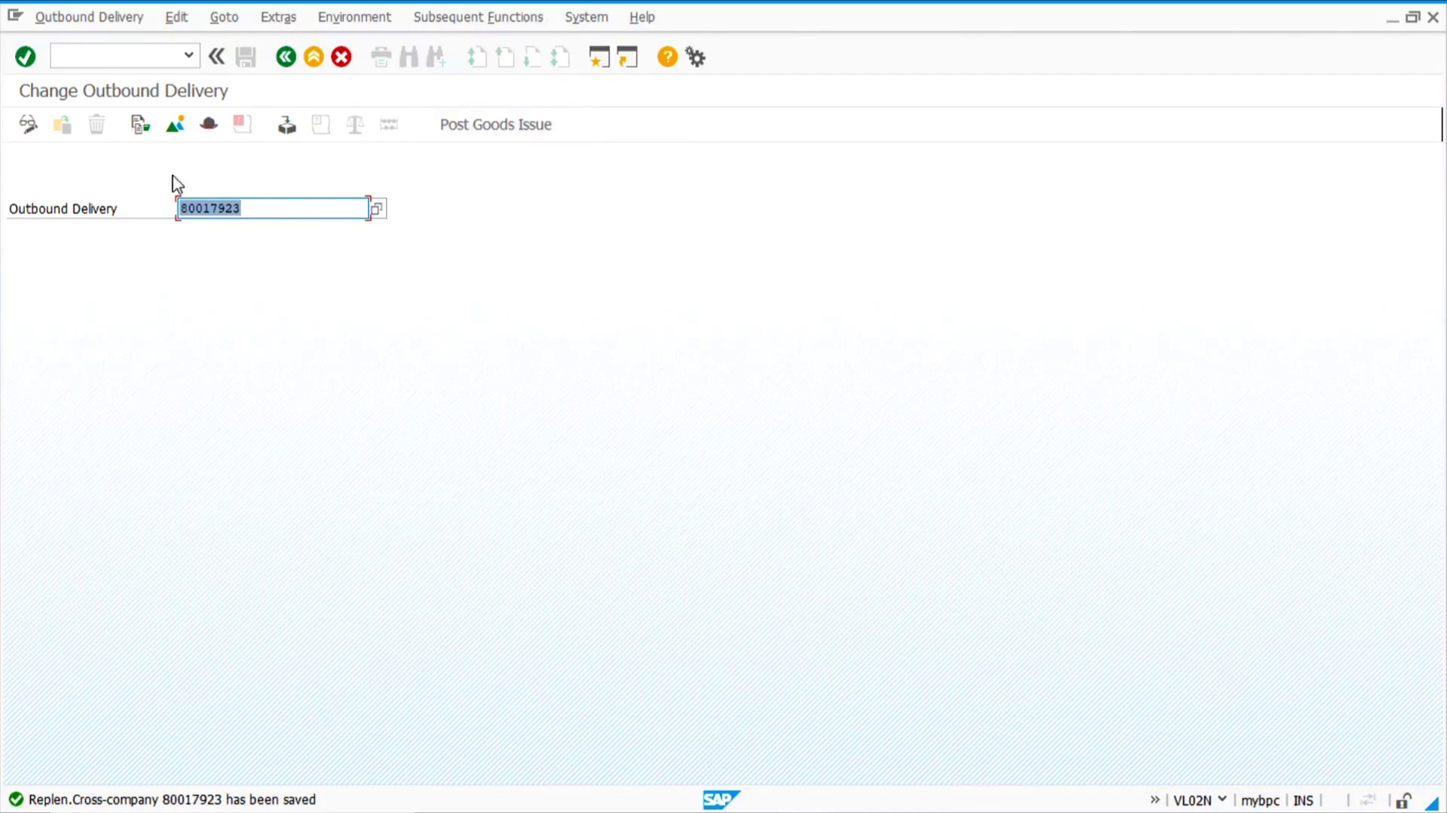
- Open the delivery's document flow and check the cross-company material document's movement type and accounting documents
click(144, 129)
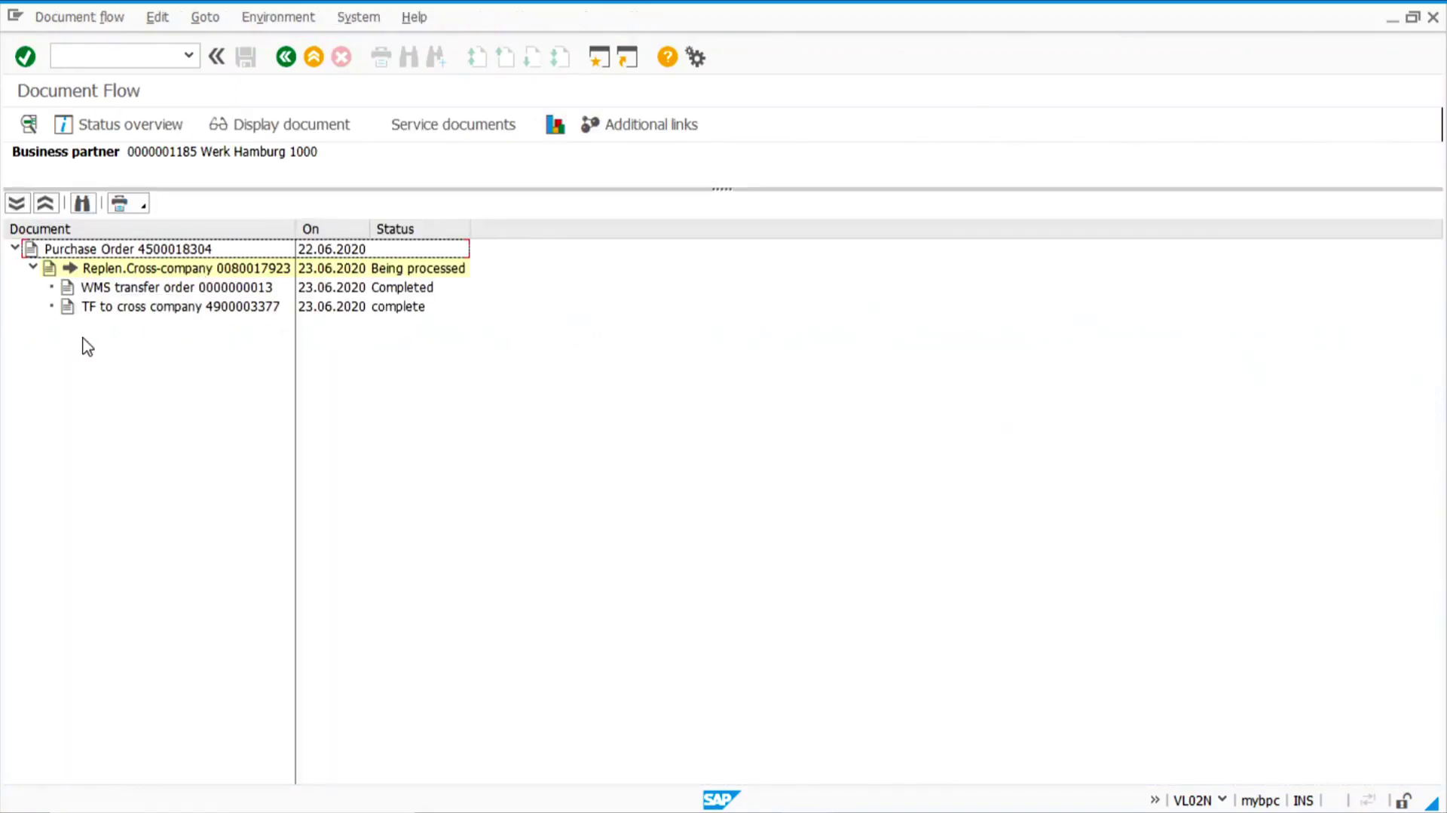
click(170, 306)
click(296, 126)
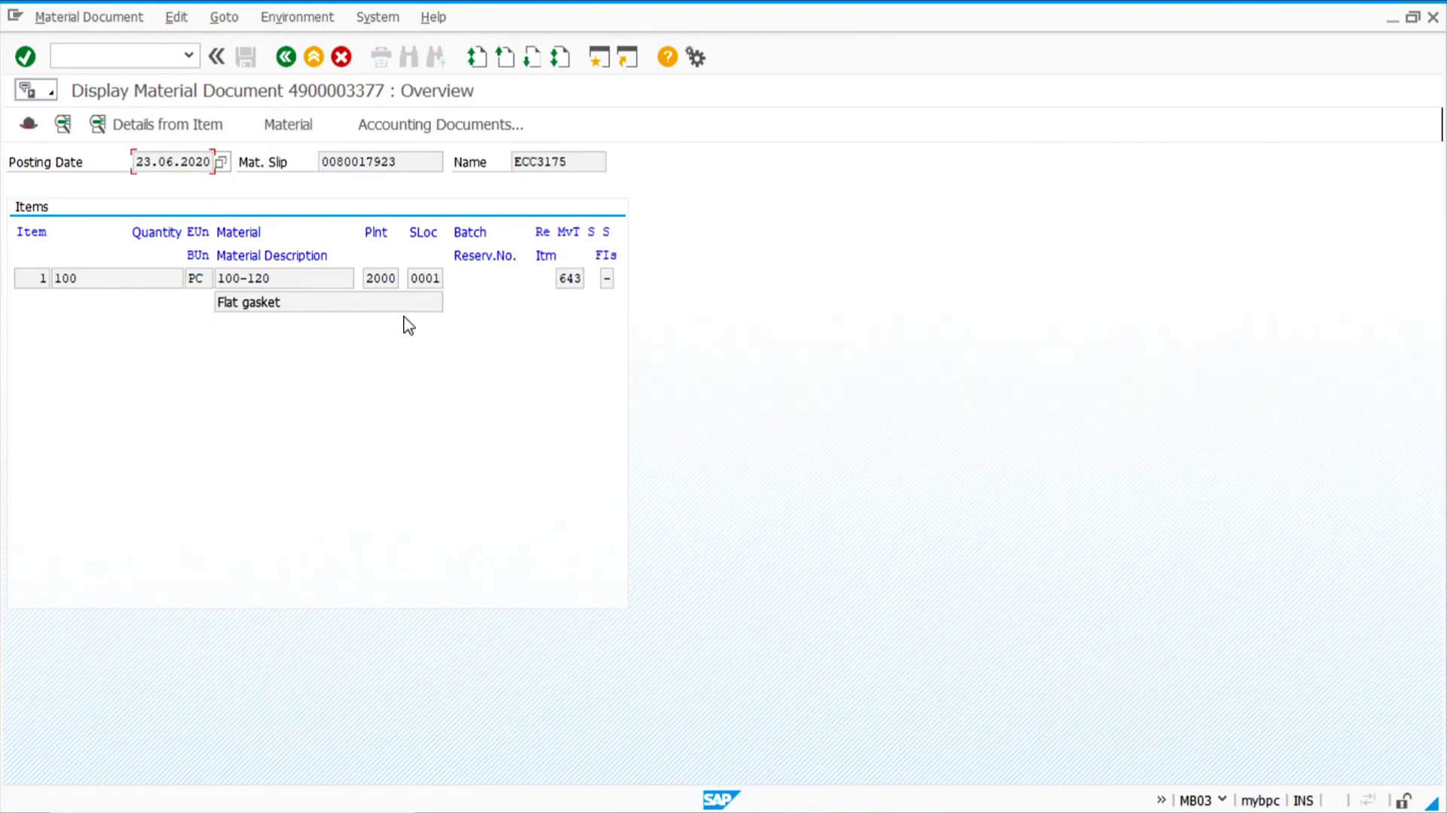
double_click(561, 278)
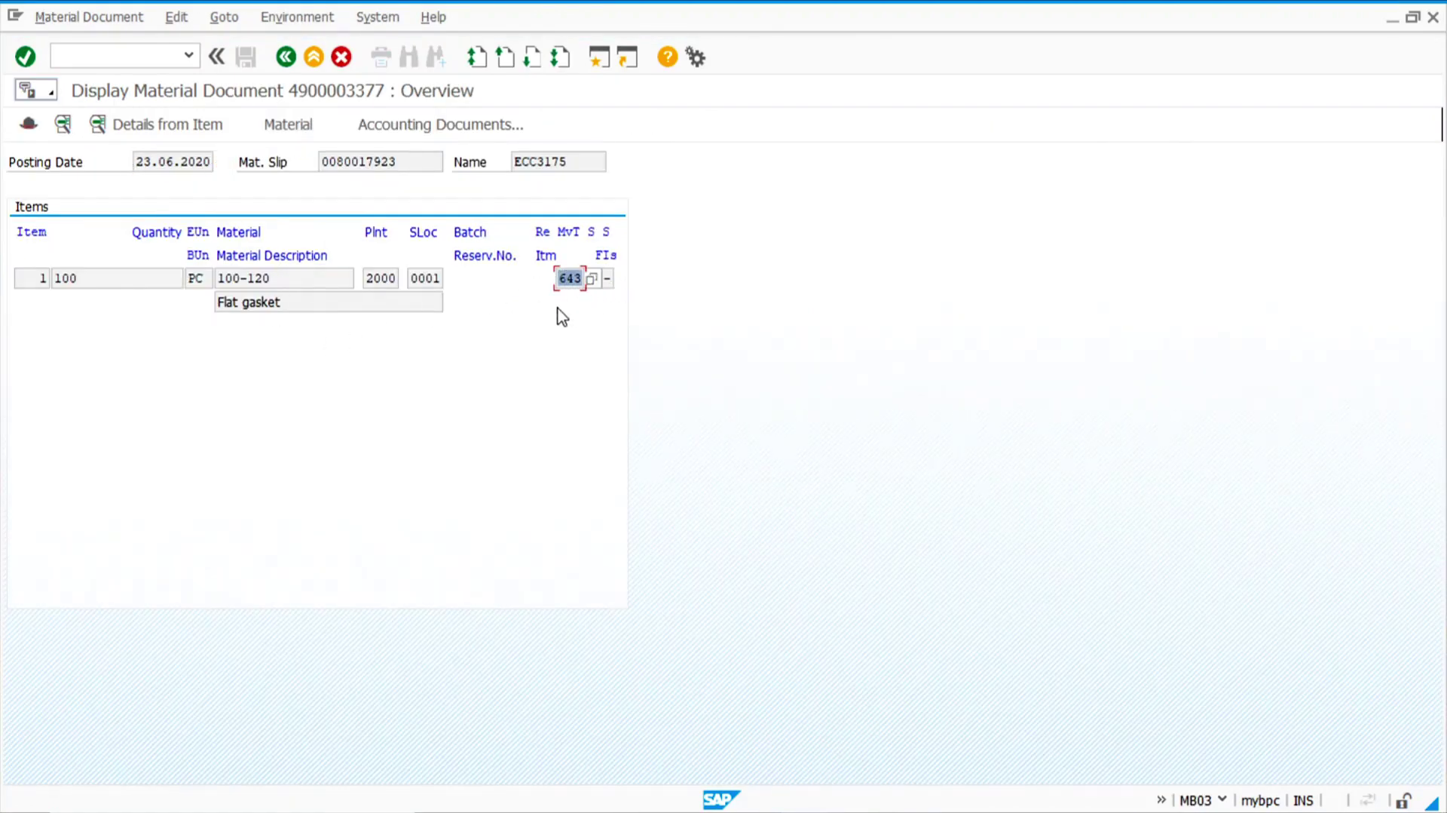
click(494, 130)
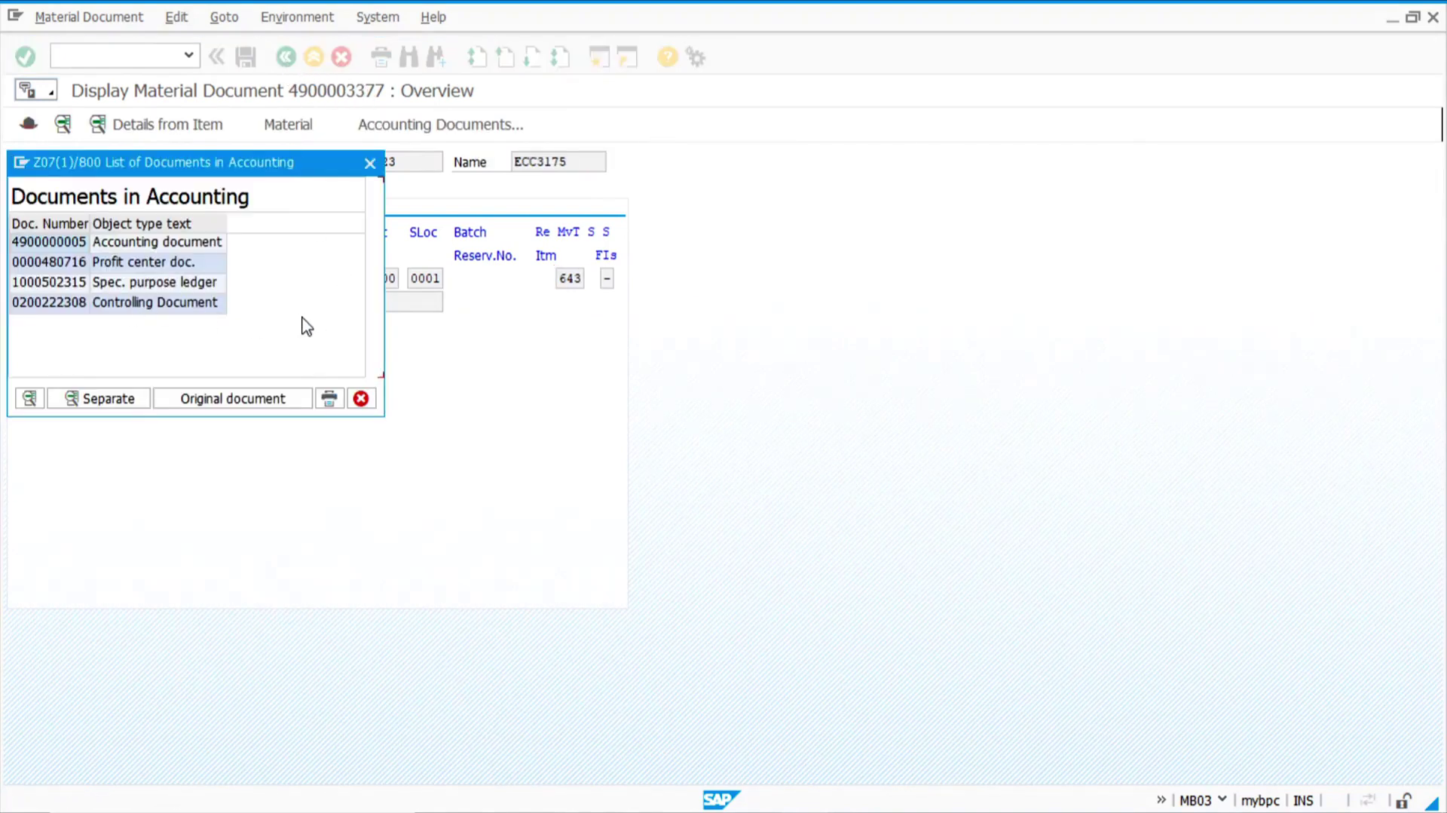
click(361, 398)
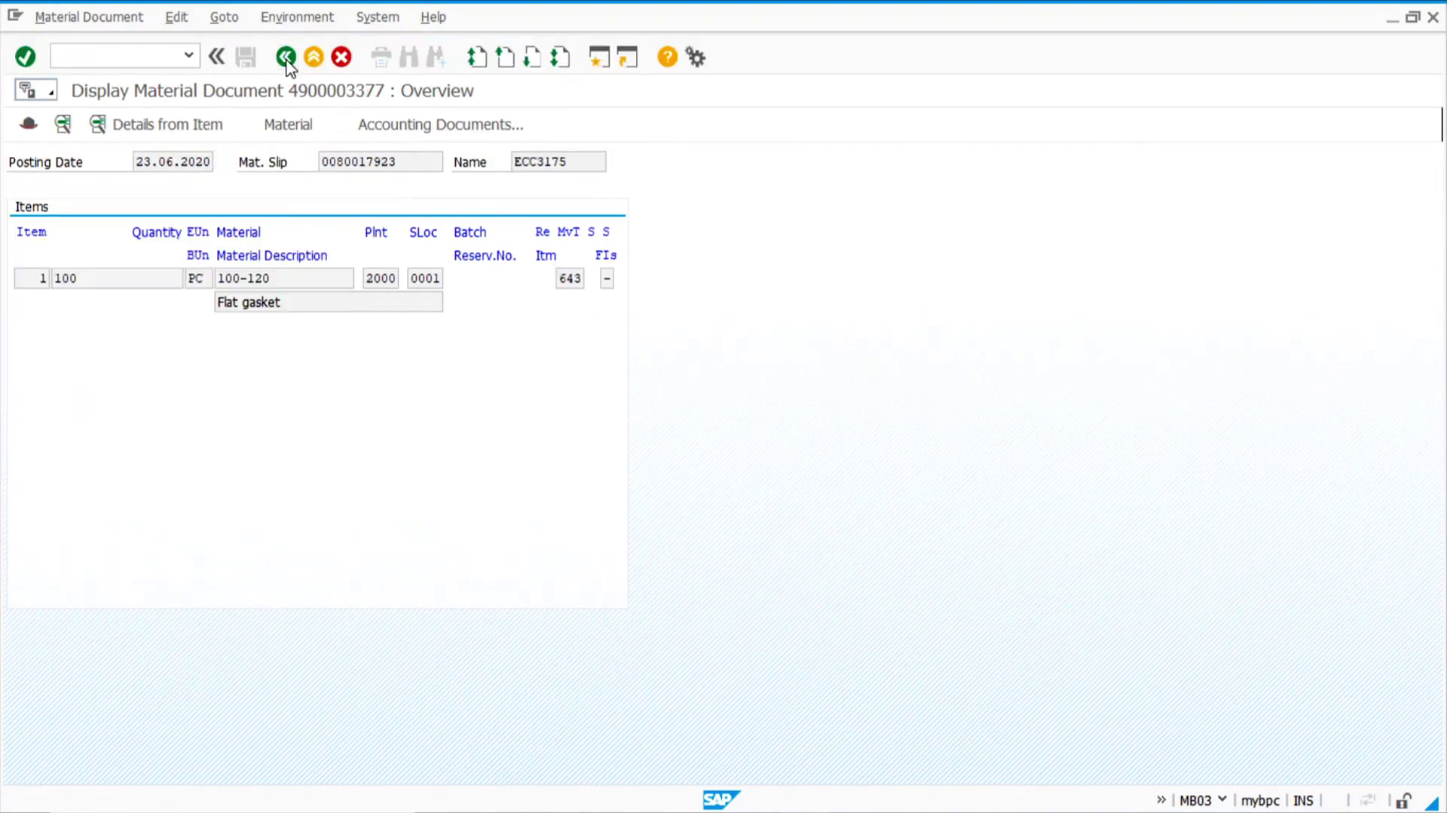
click(286, 62)
- Display the stock in transit in MB5T for material 100-120 with receiving plant 1000
click(135, 55)
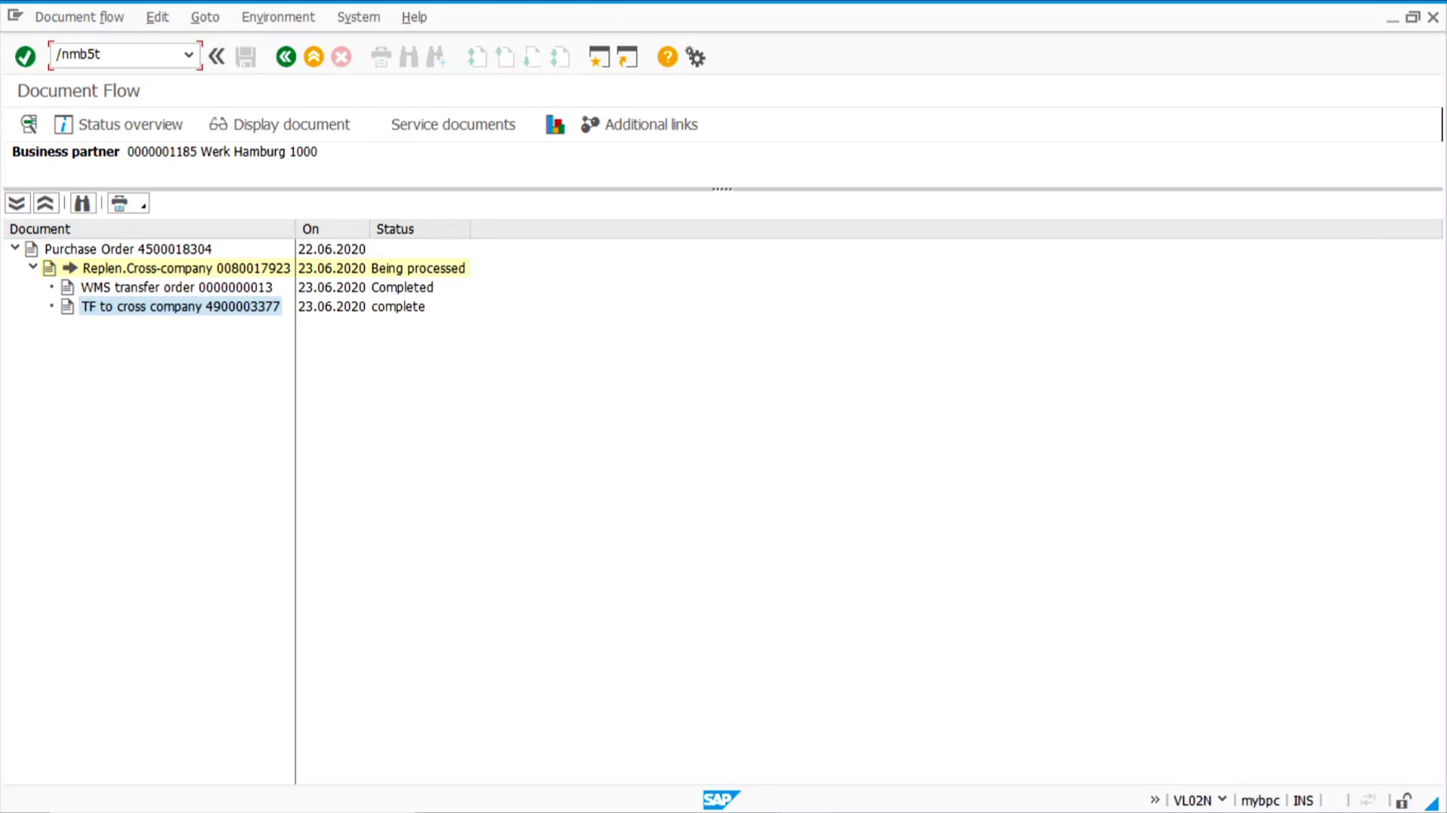
key(Return)
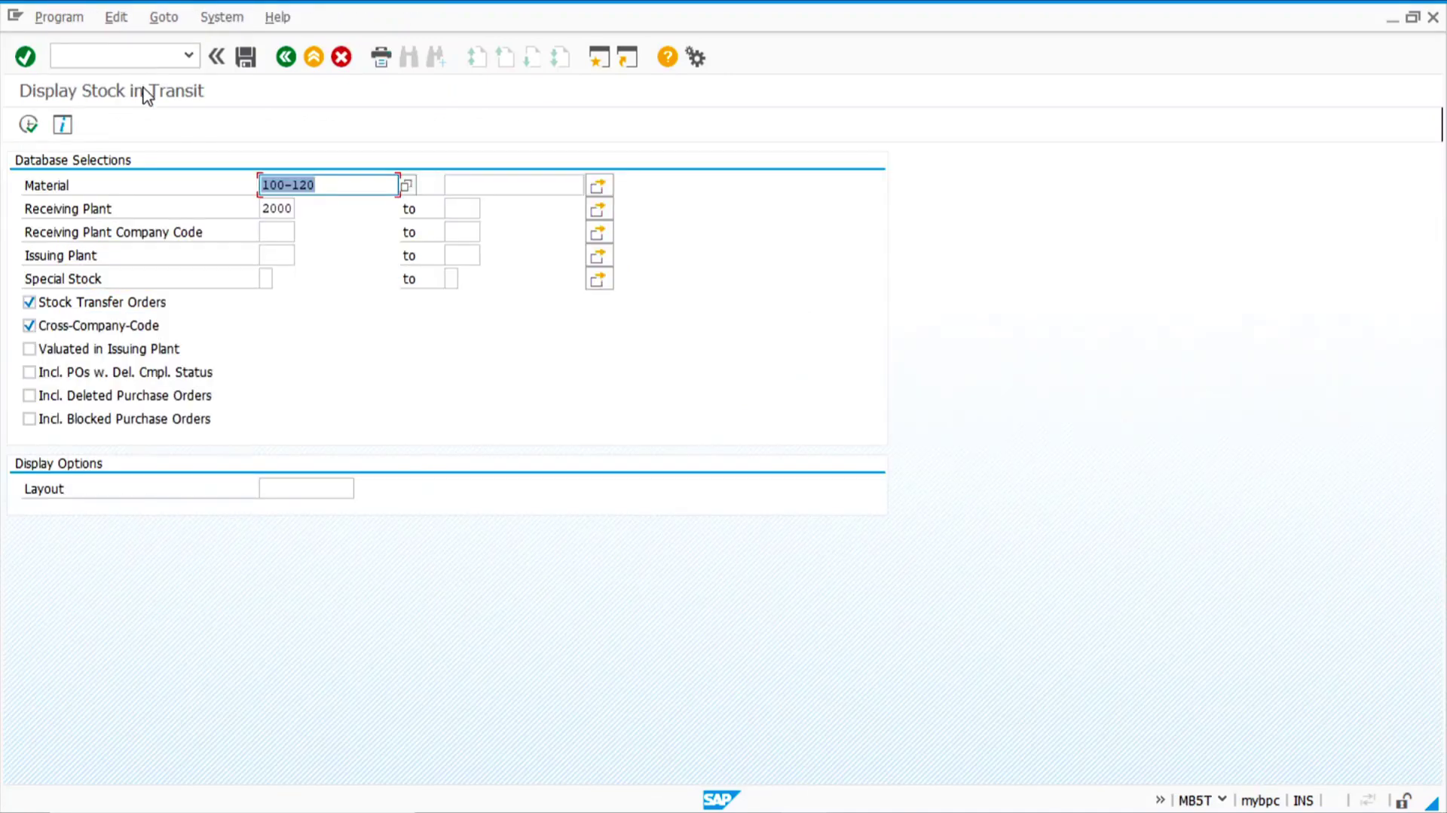
click(265, 210)
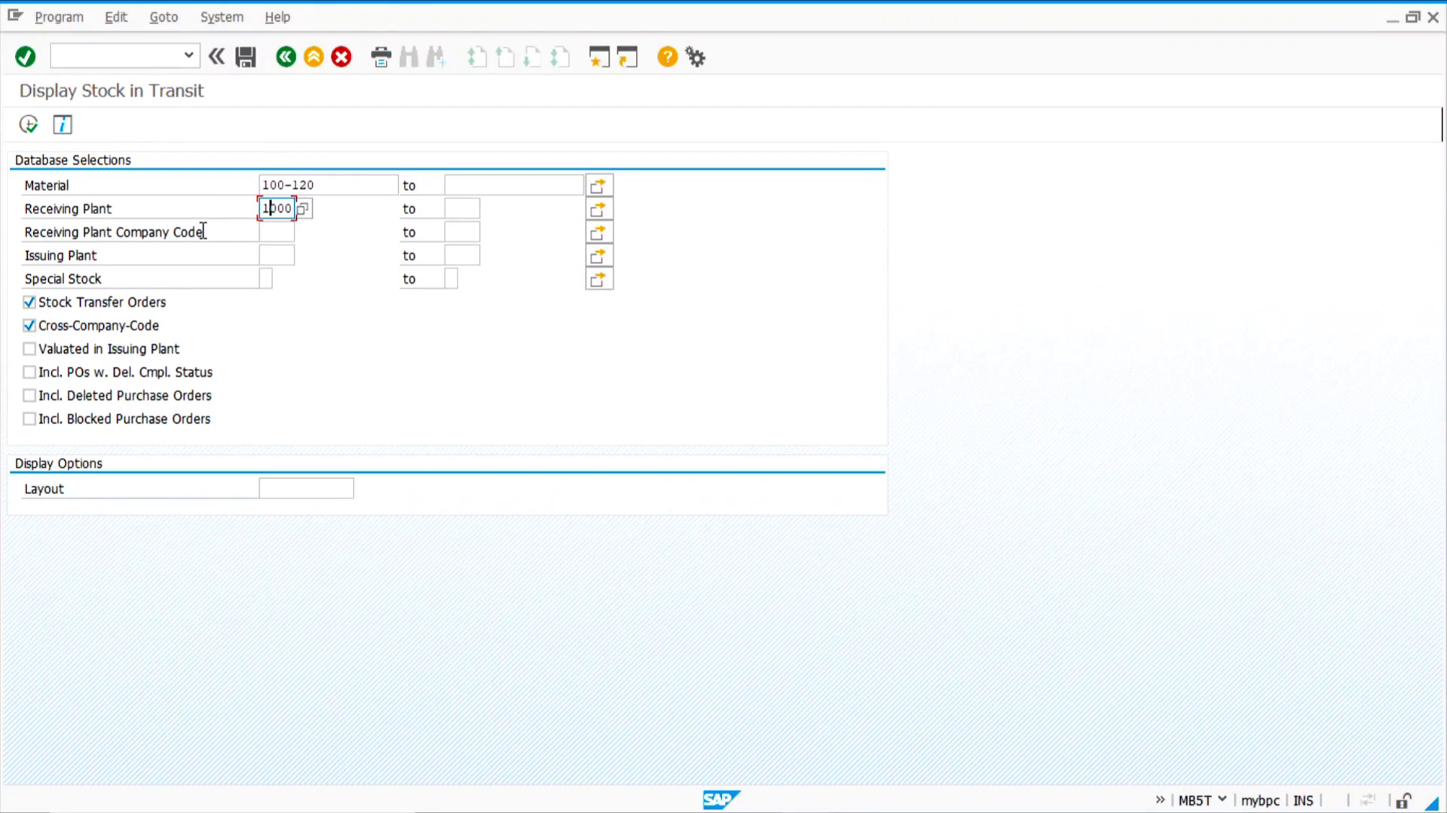
click(28, 124)
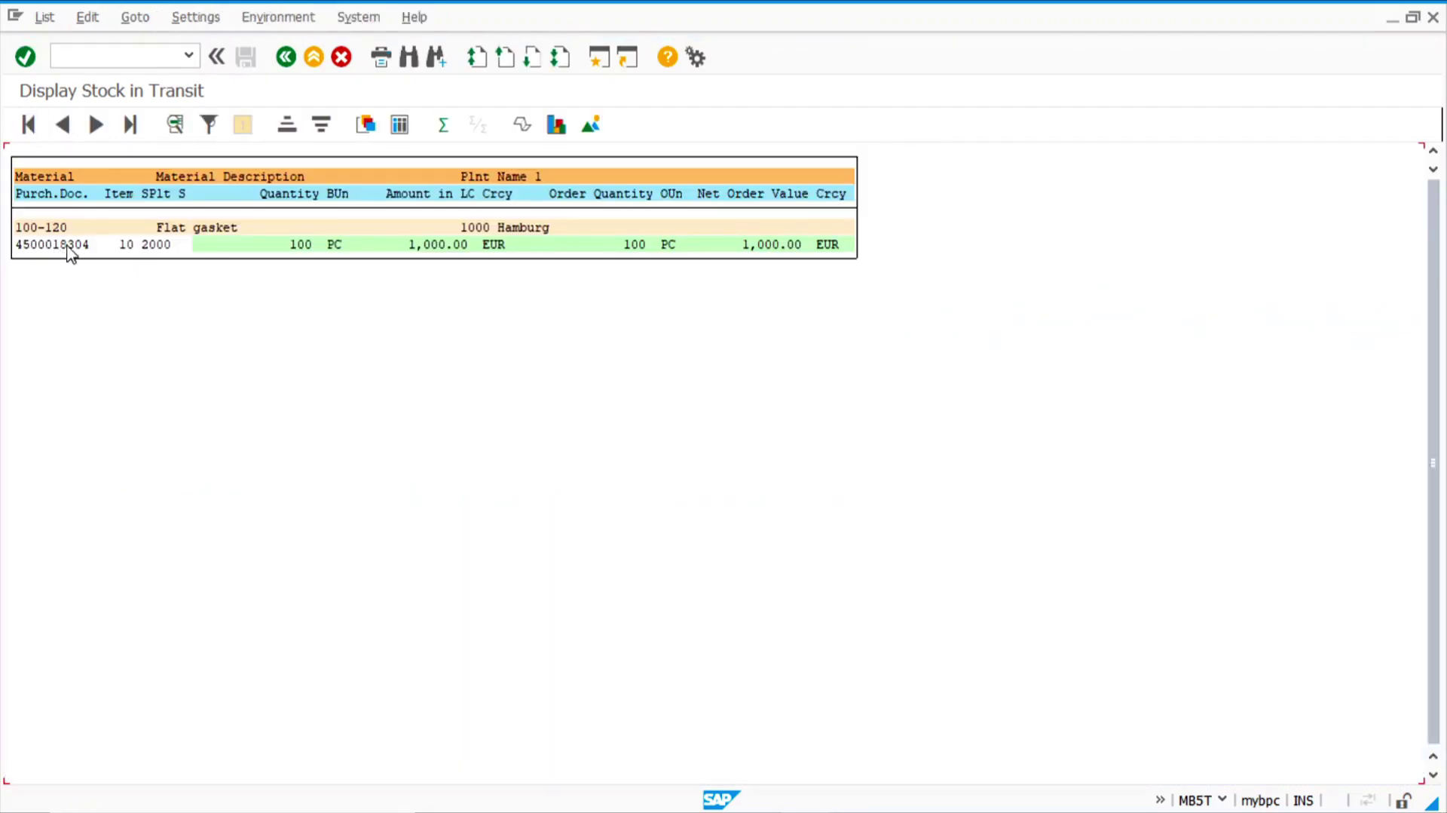
click(160, 249)
- Display the MMBE stock overview for material 100-120 in plant 1000
click(135, 57)
key(Return)
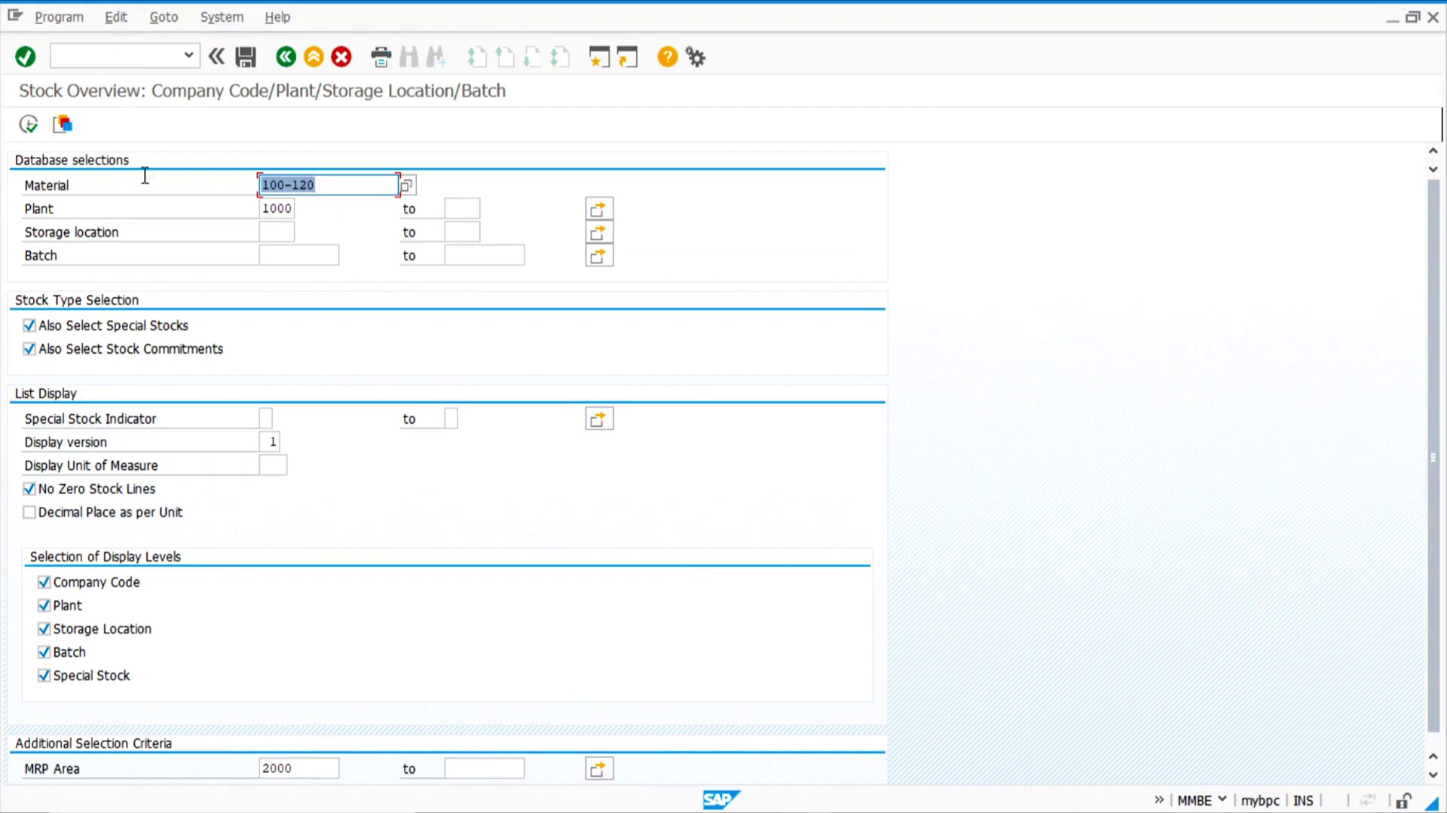
click(28, 124)
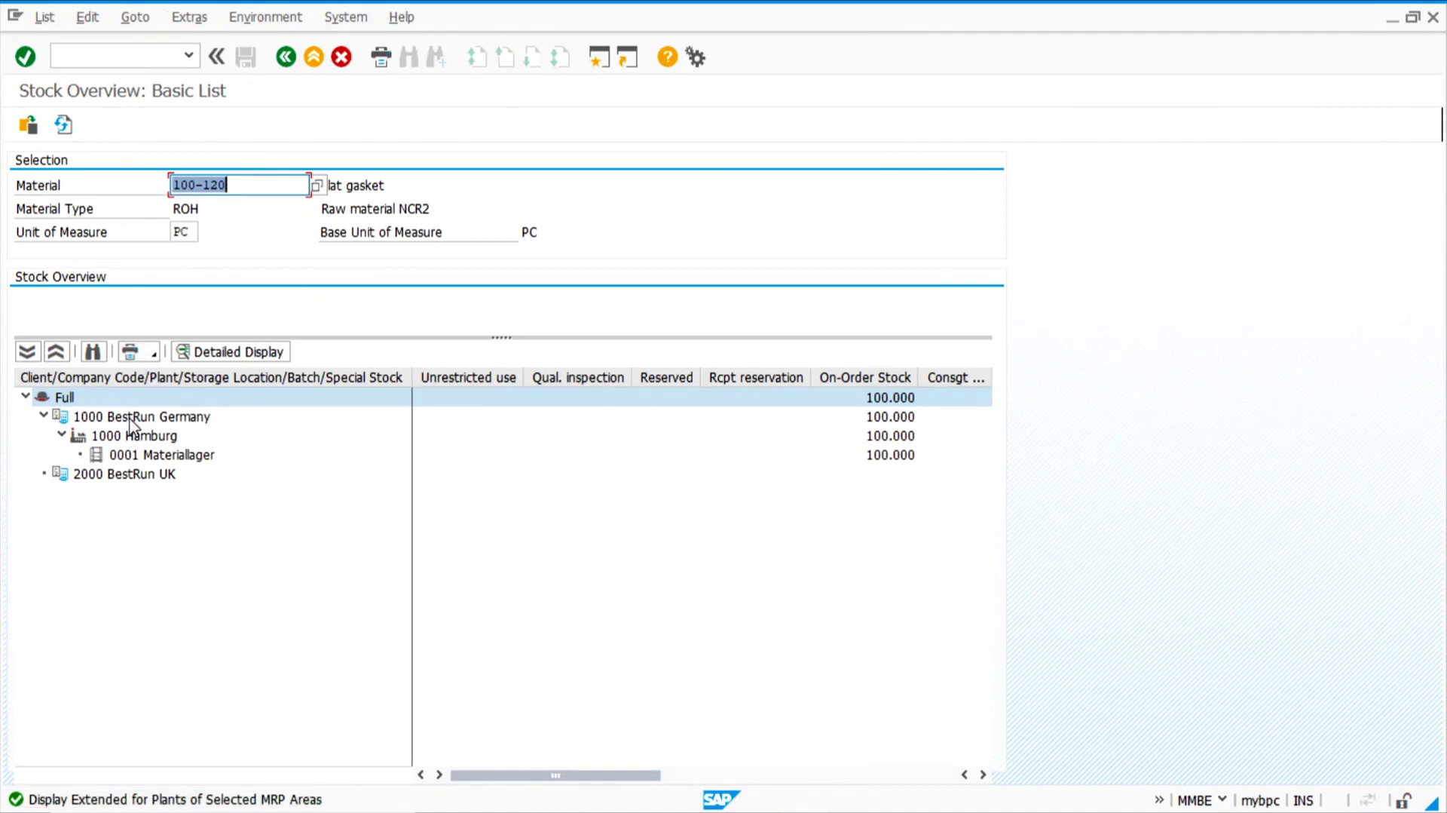
- Examine the detailed stock types of company code 1000, narrowing the stock type column to check the cross-company stock in transit
double_click(132, 424)
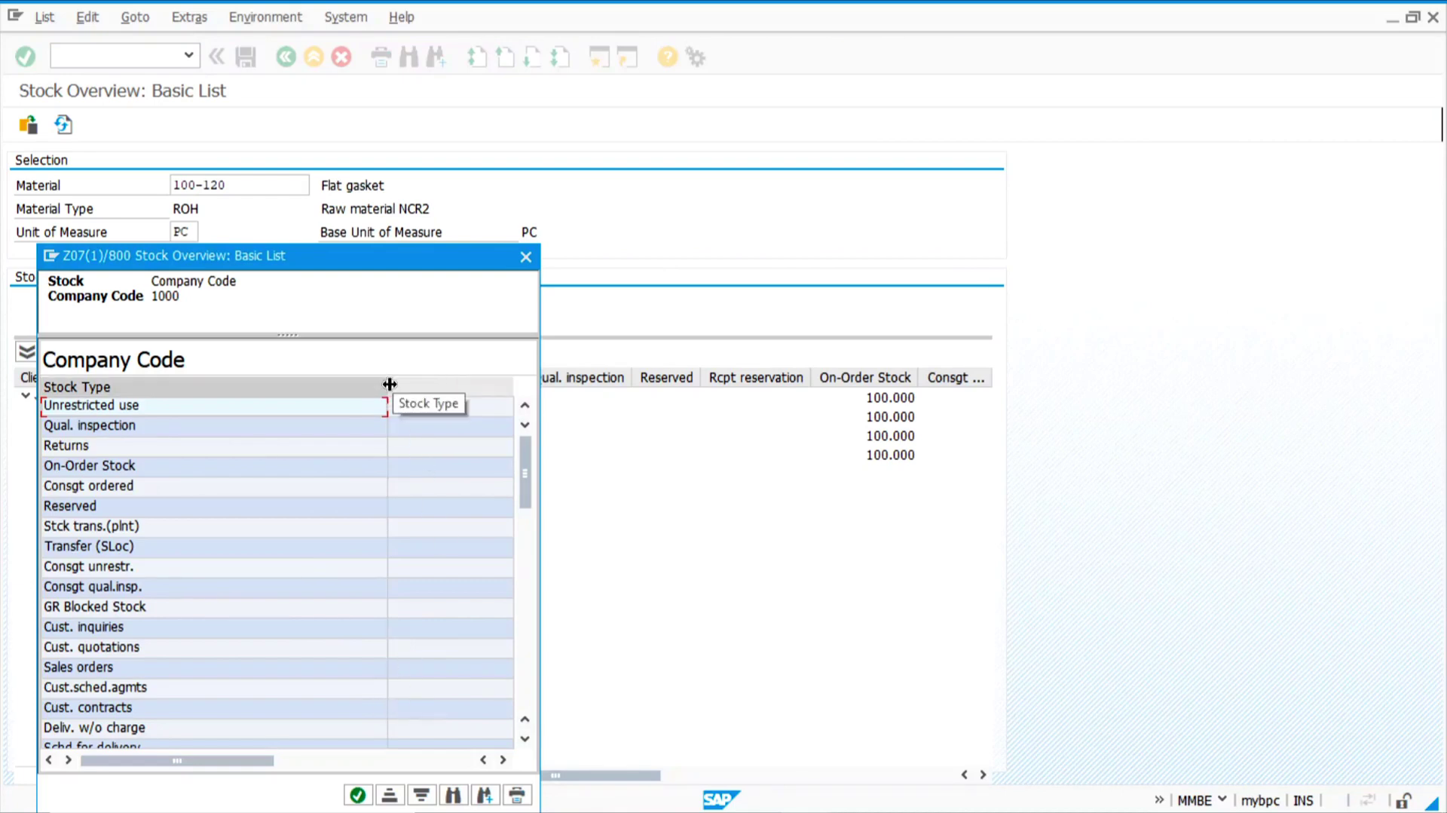
drag(387, 383, 262, 381)
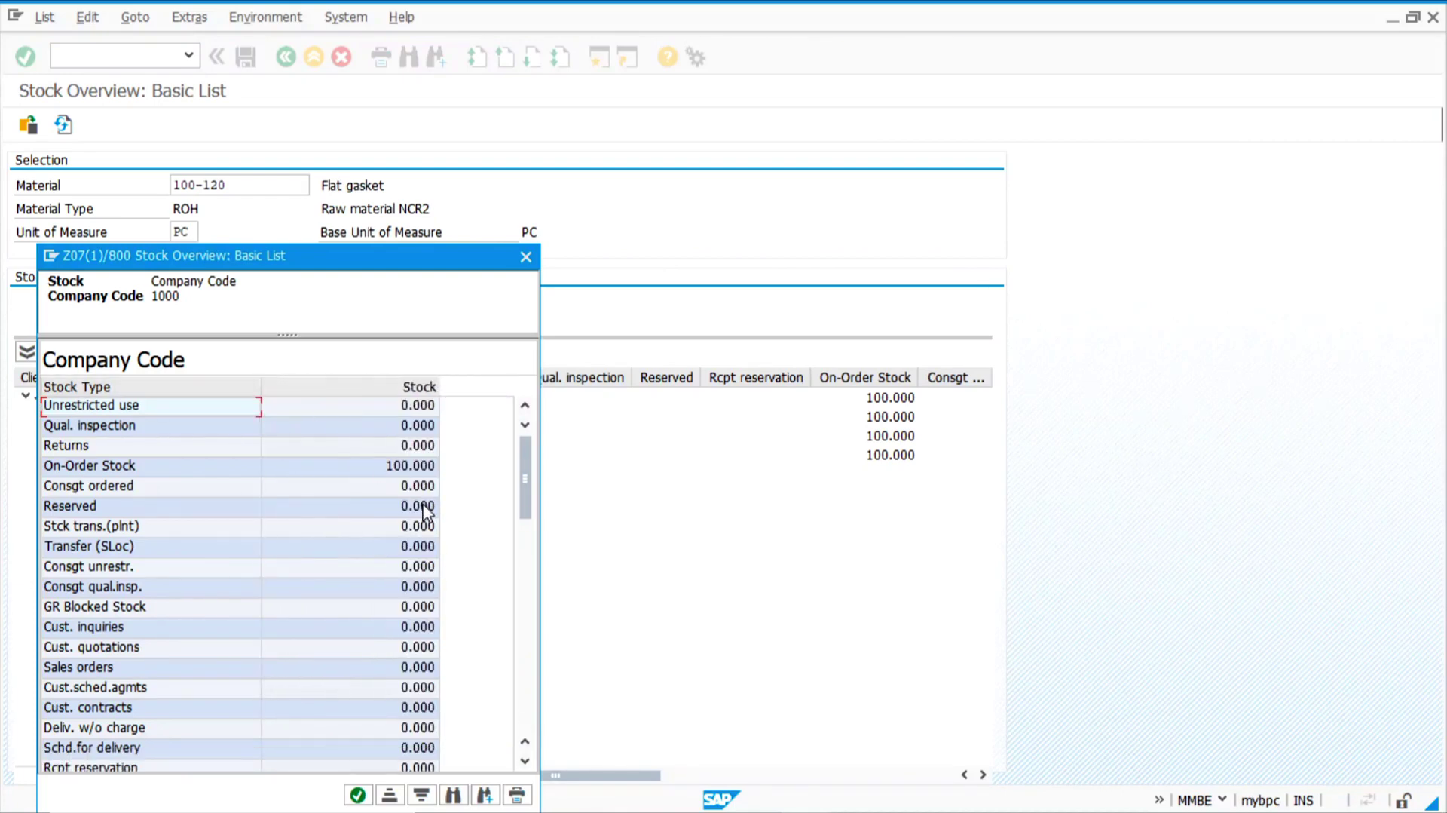
click(386, 454)
click(388, 467)
scroll(391, 482, down, 15)
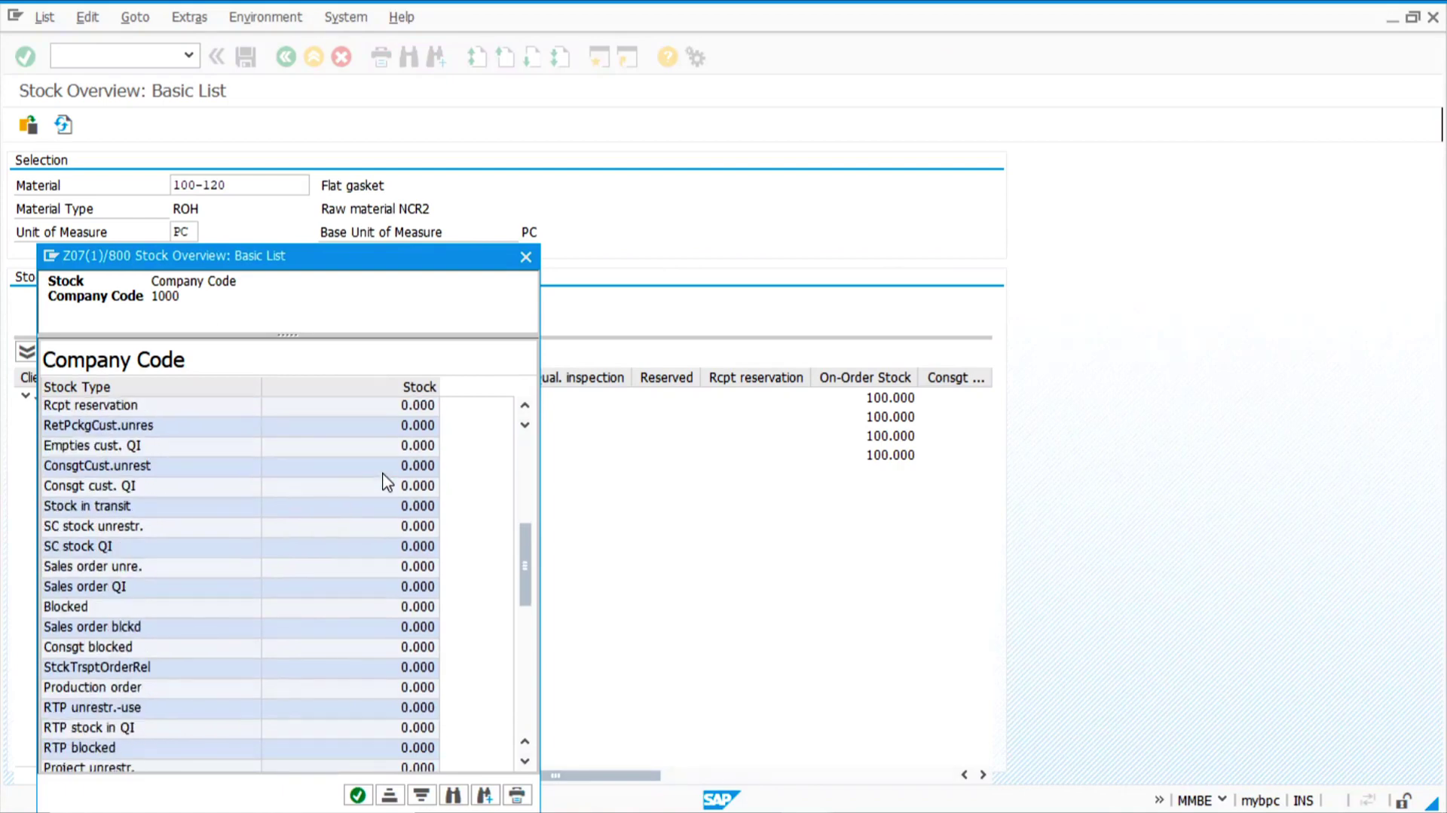
click(386, 506)
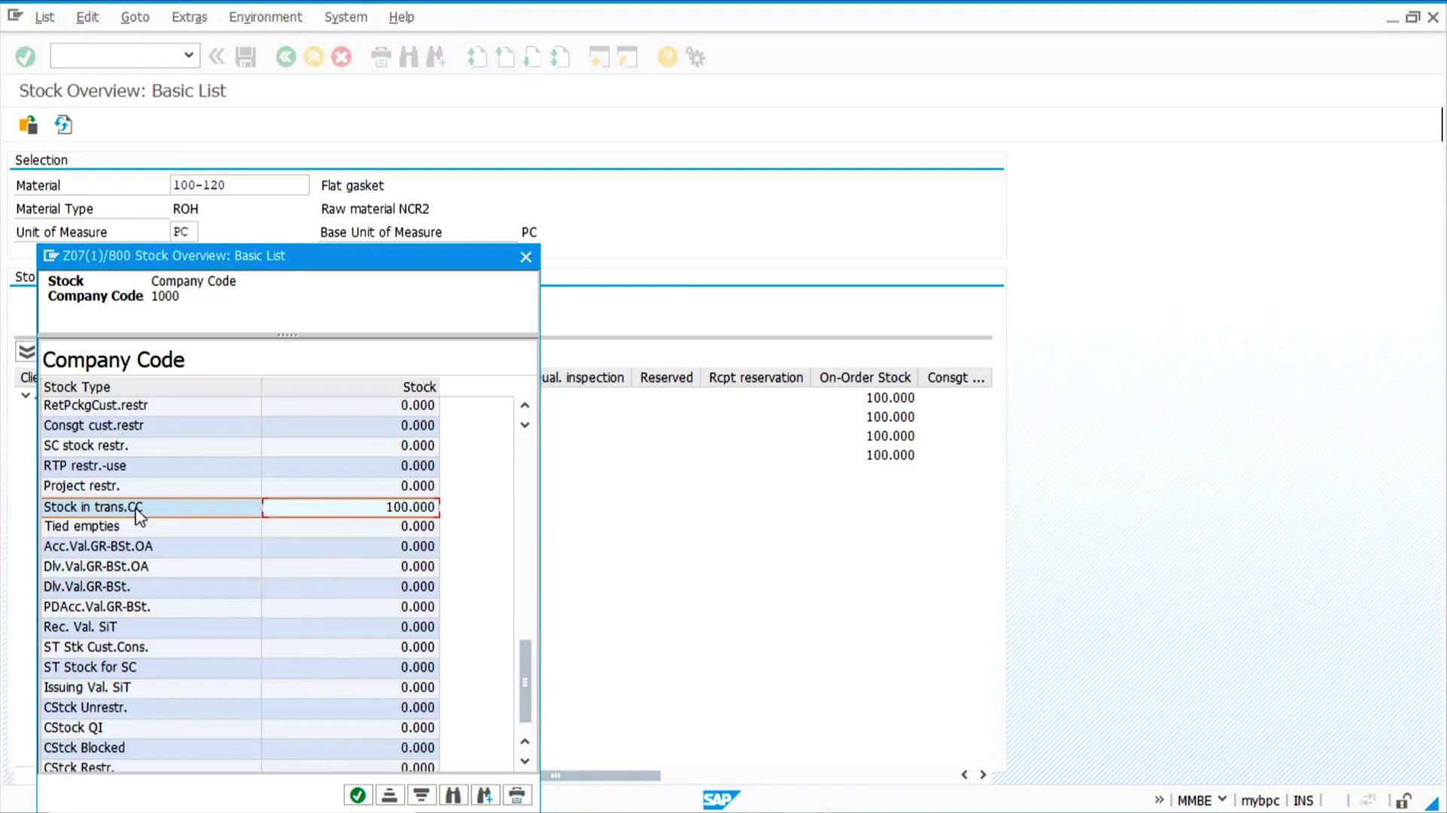
click(526, 257)
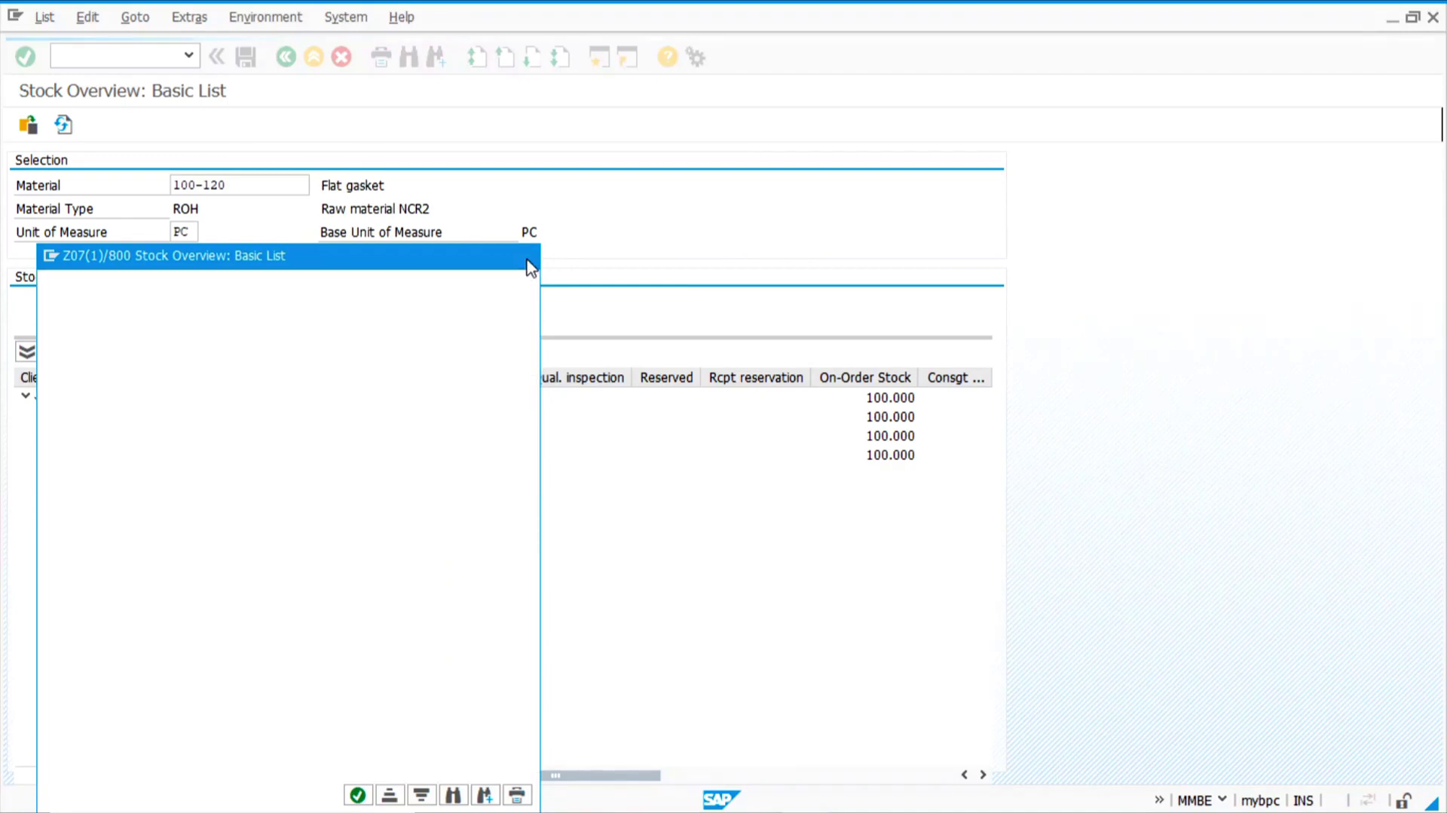
- Open goods movement transaction MIGO and set the goods receipt's reference document to R01 Purchase Order
click(117, 55)
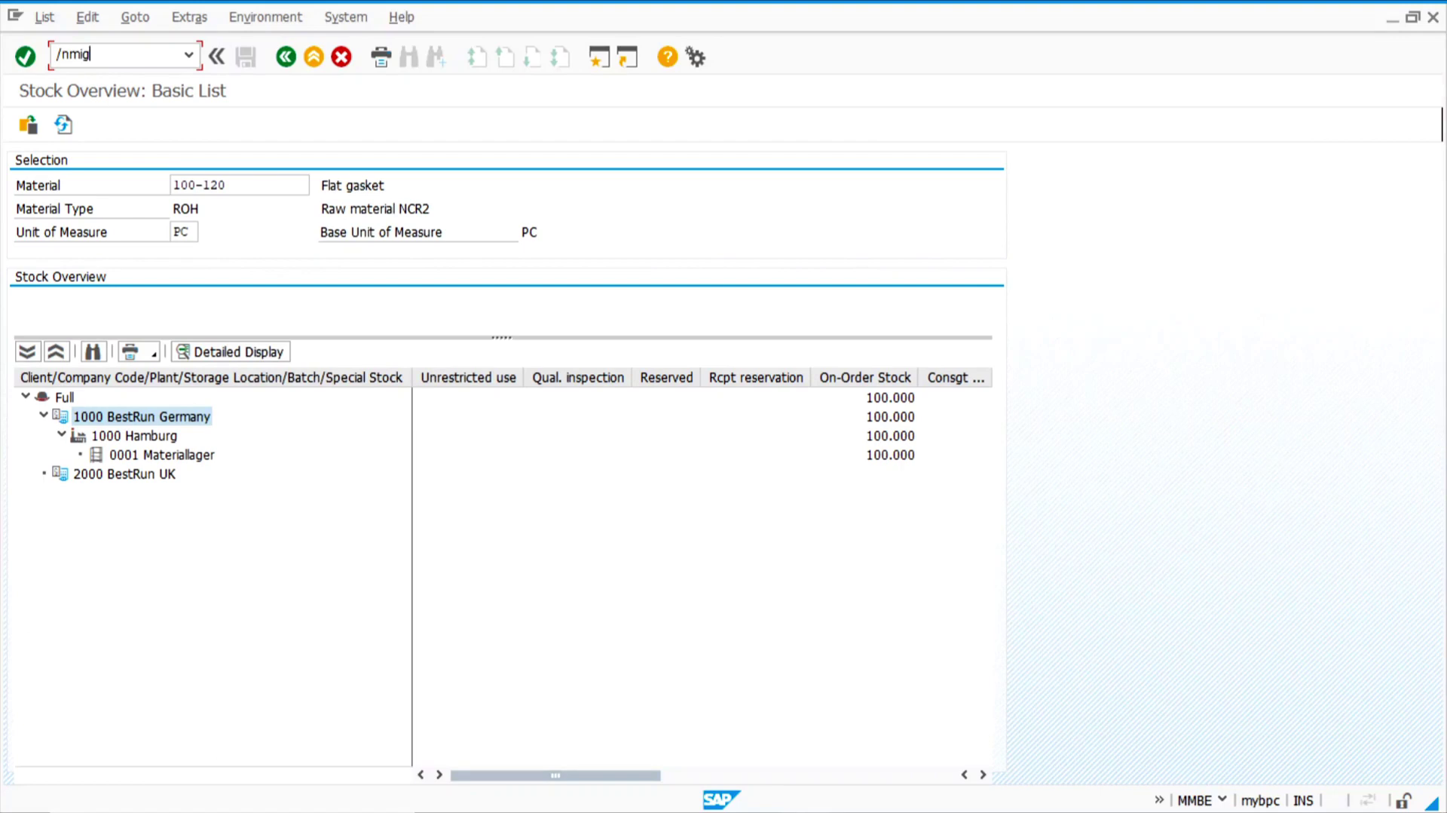
key(Return)
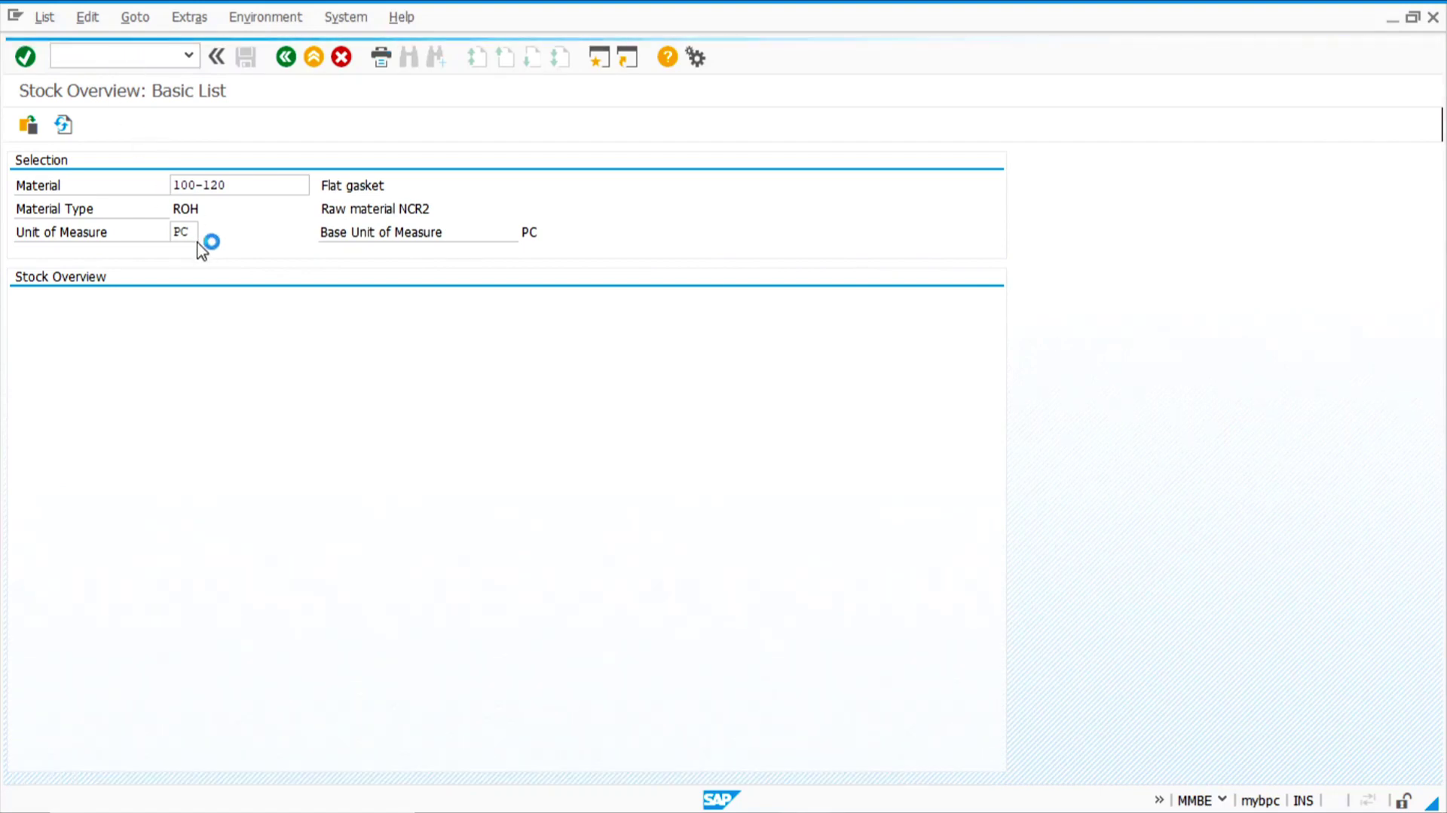
click(435, 160)
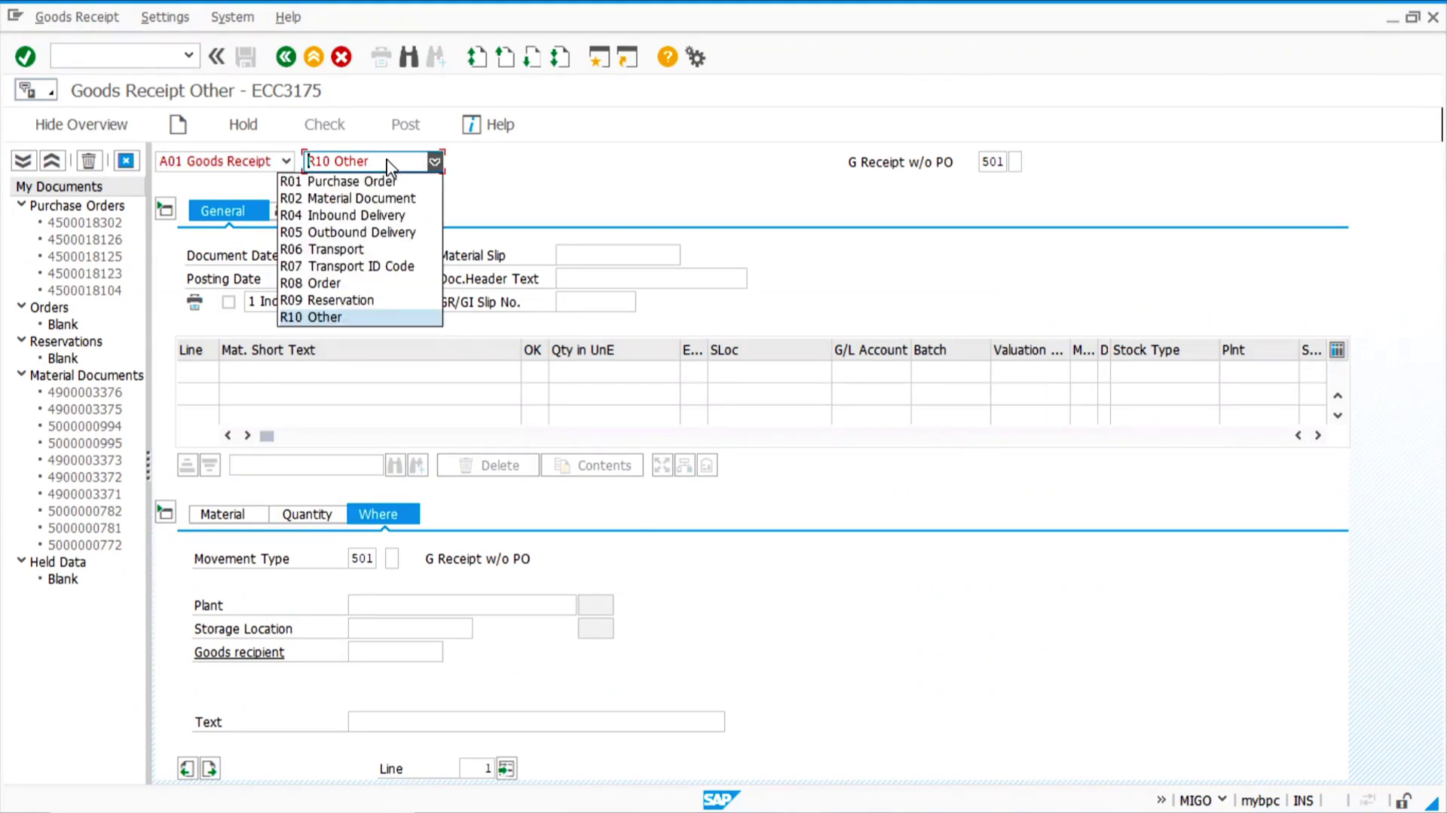
click(353, 181)
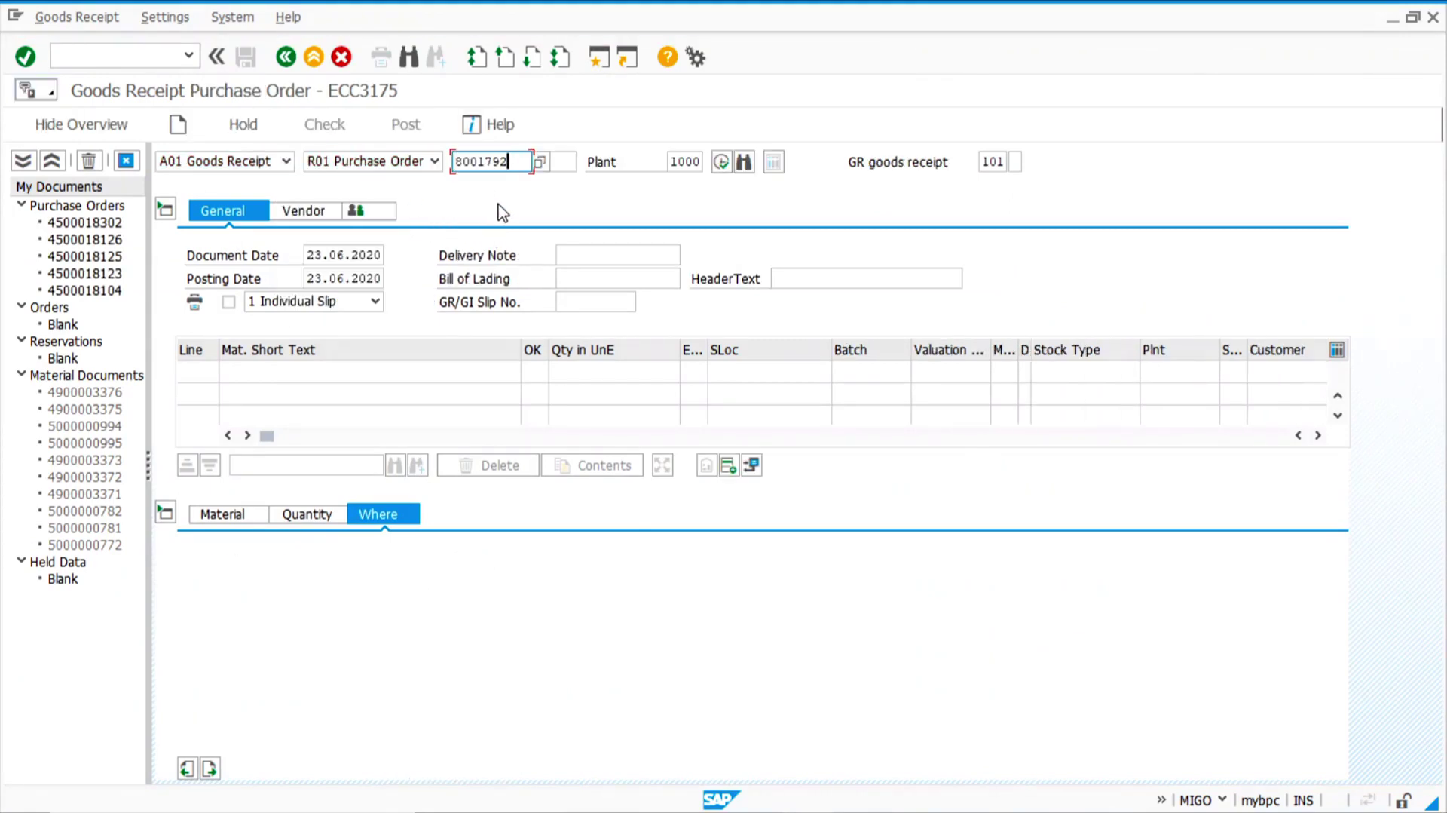
- Load the stock transport purchase order and post the goods receipt for 100 PC of the flat gasket
key(BackSpace)
key(BackSpace)
key(BackSpace)
key(BackSpace)
key(BackSpace)
key(BackSpace)
key(BackSpace)
key(BackSpace)
key(Down)
key(Return)
key(BackSpace)
text(4)
key(Return)
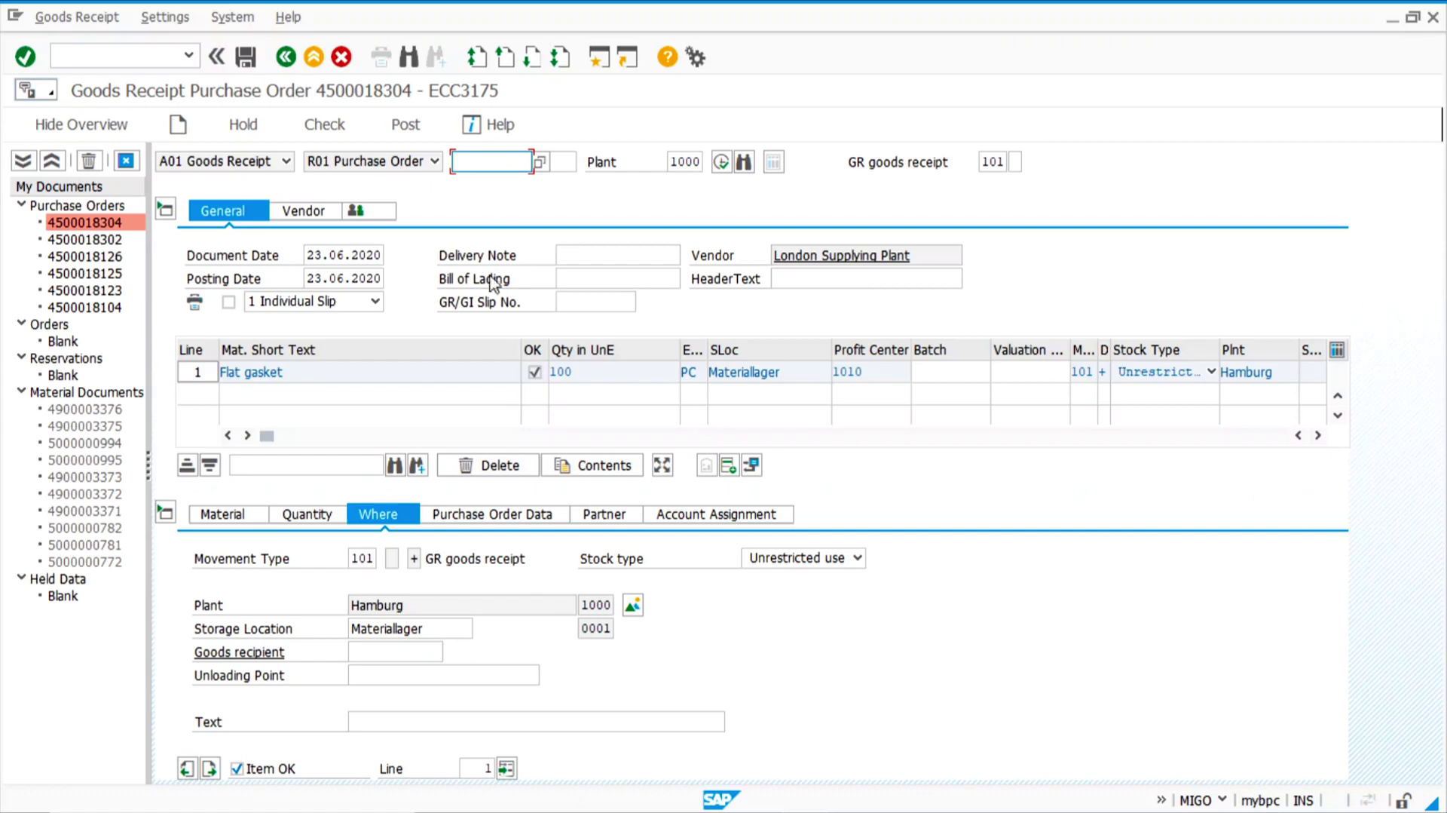
click(309, 517)
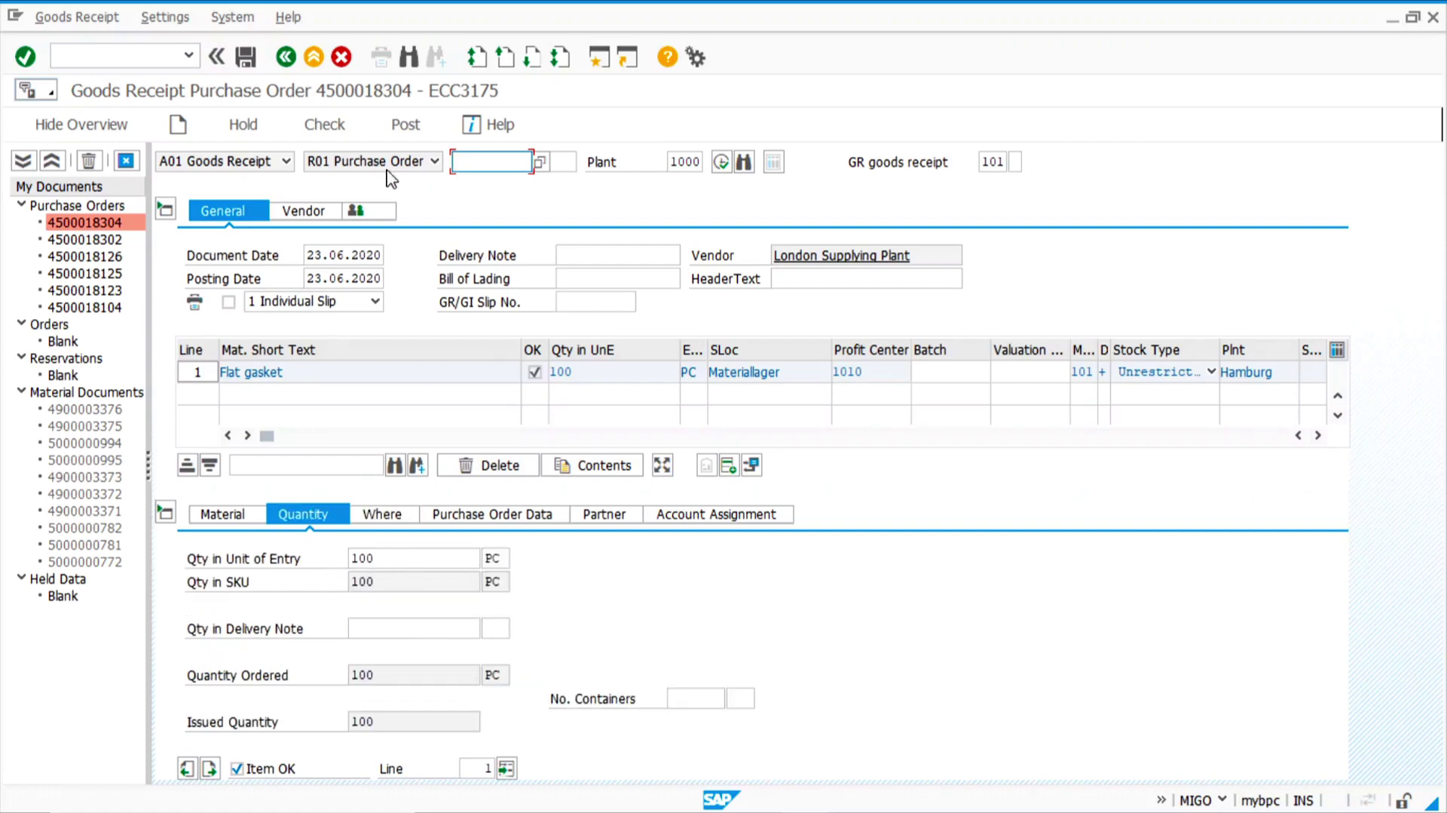
click(404, 130)
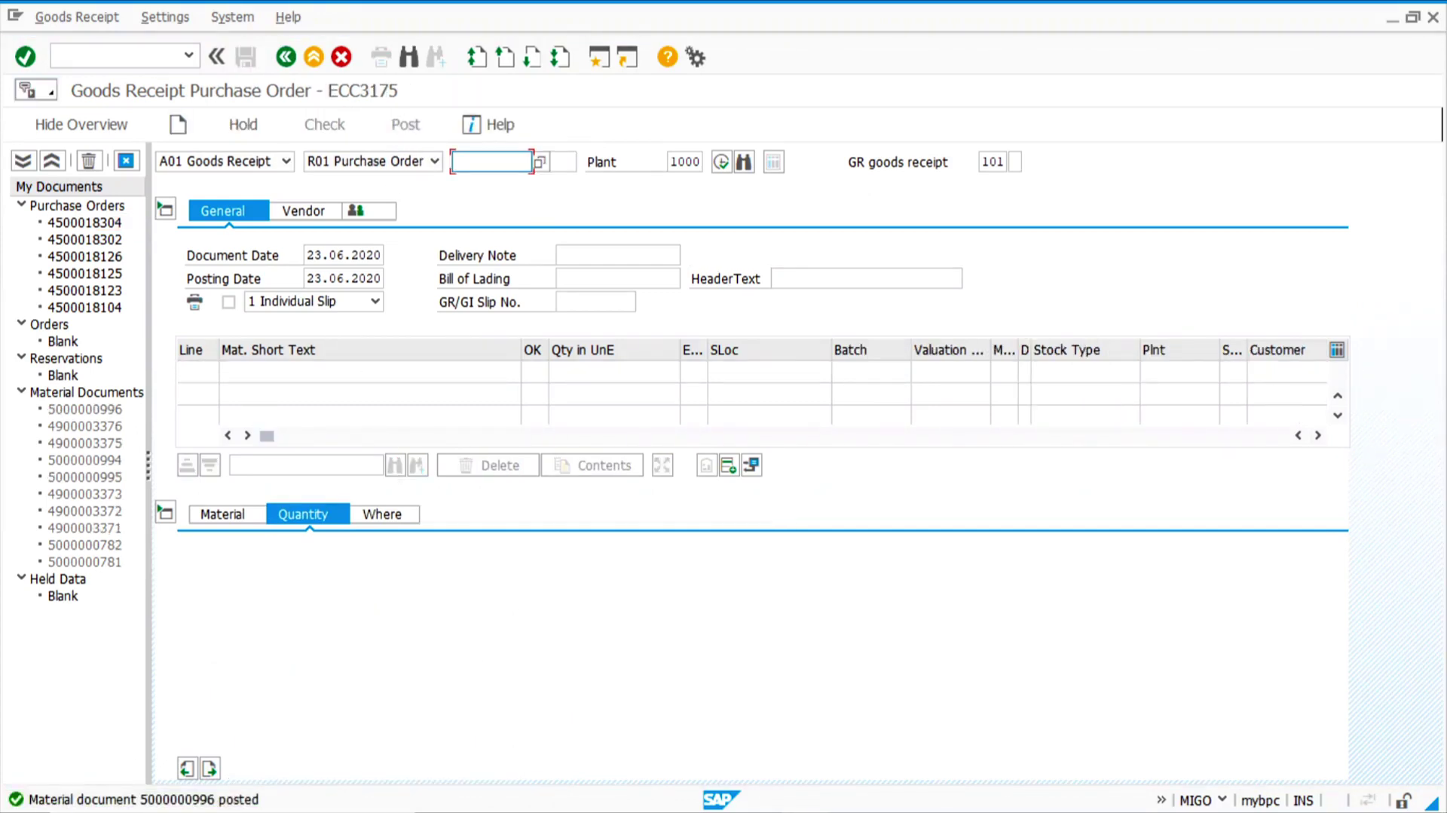
- Display the MMBE stock overview for material 100-120 in plant 1000 and check storage location 0001's unrestricted-use stock
click(127, 57)
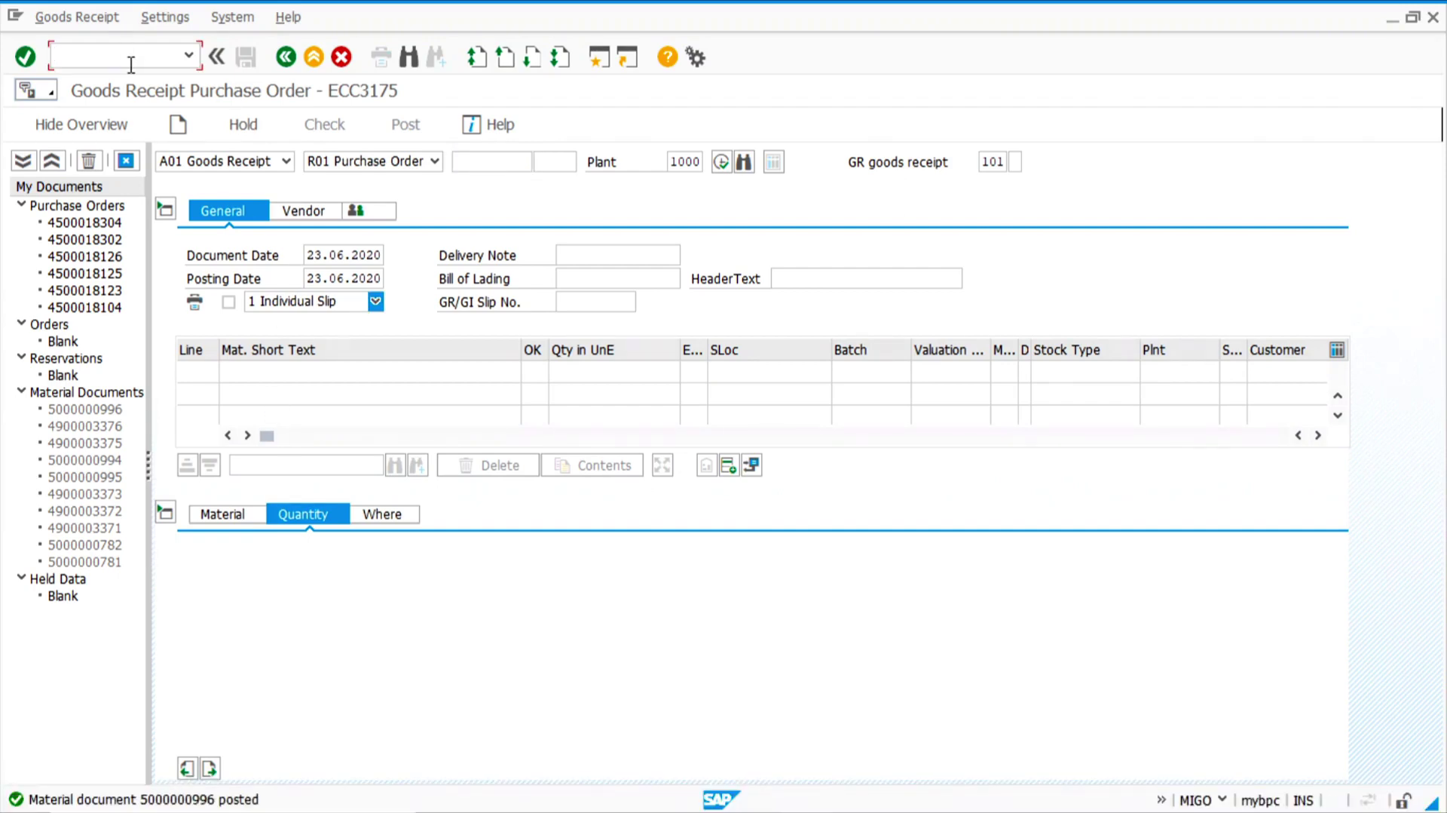
text(/nmmbe)
key(Return)
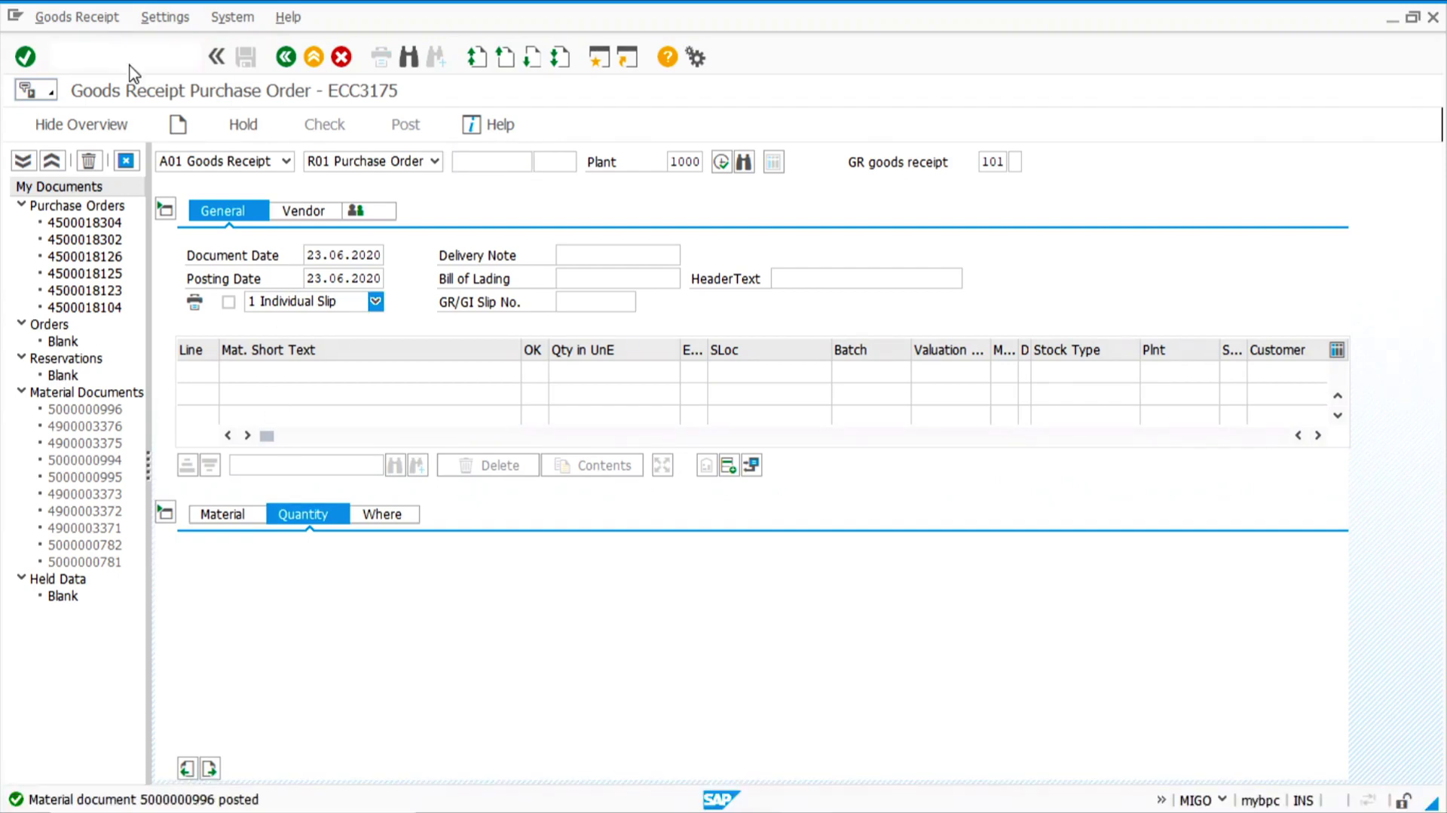
click(28, 123)
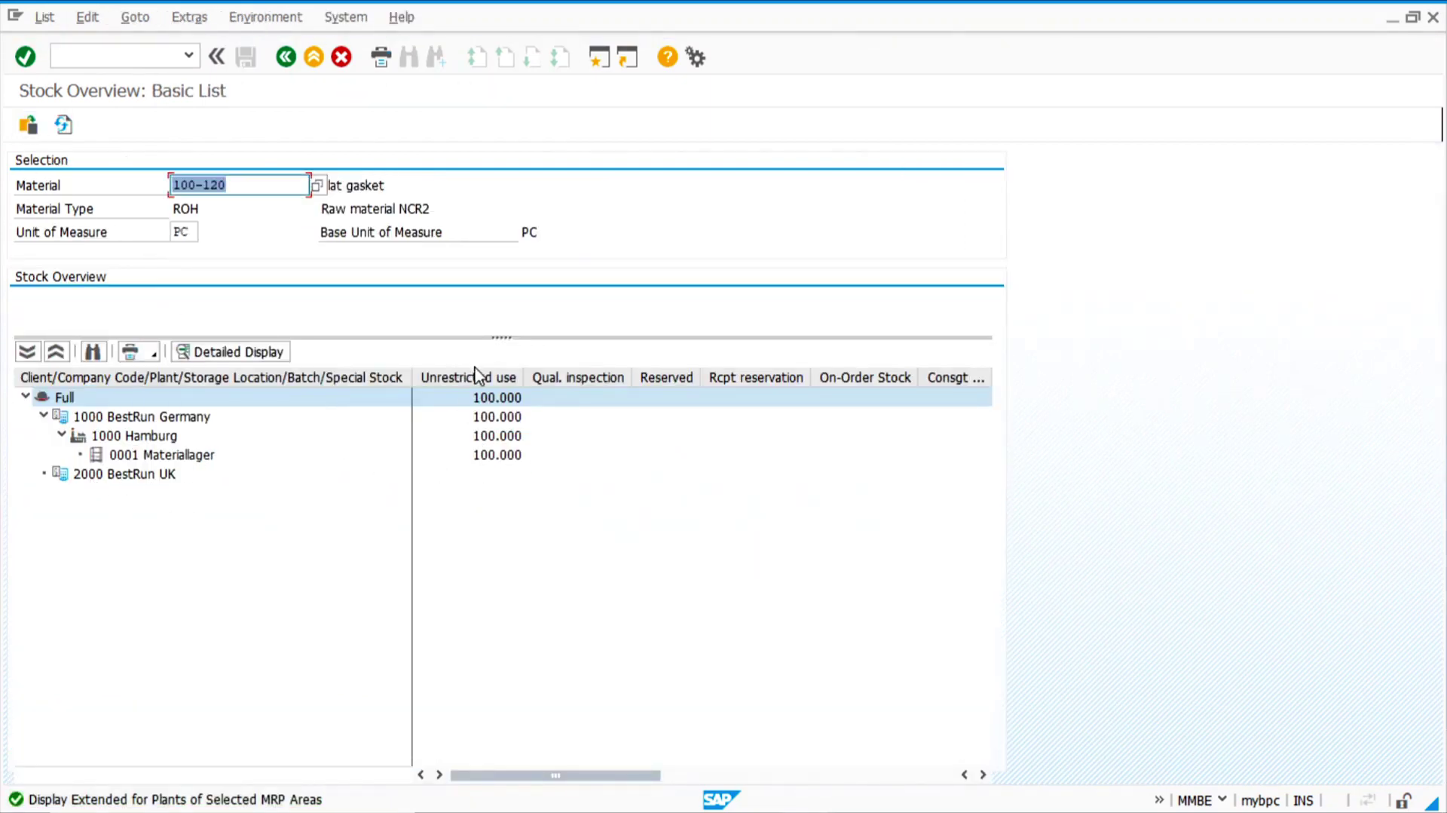
click(470, 457)
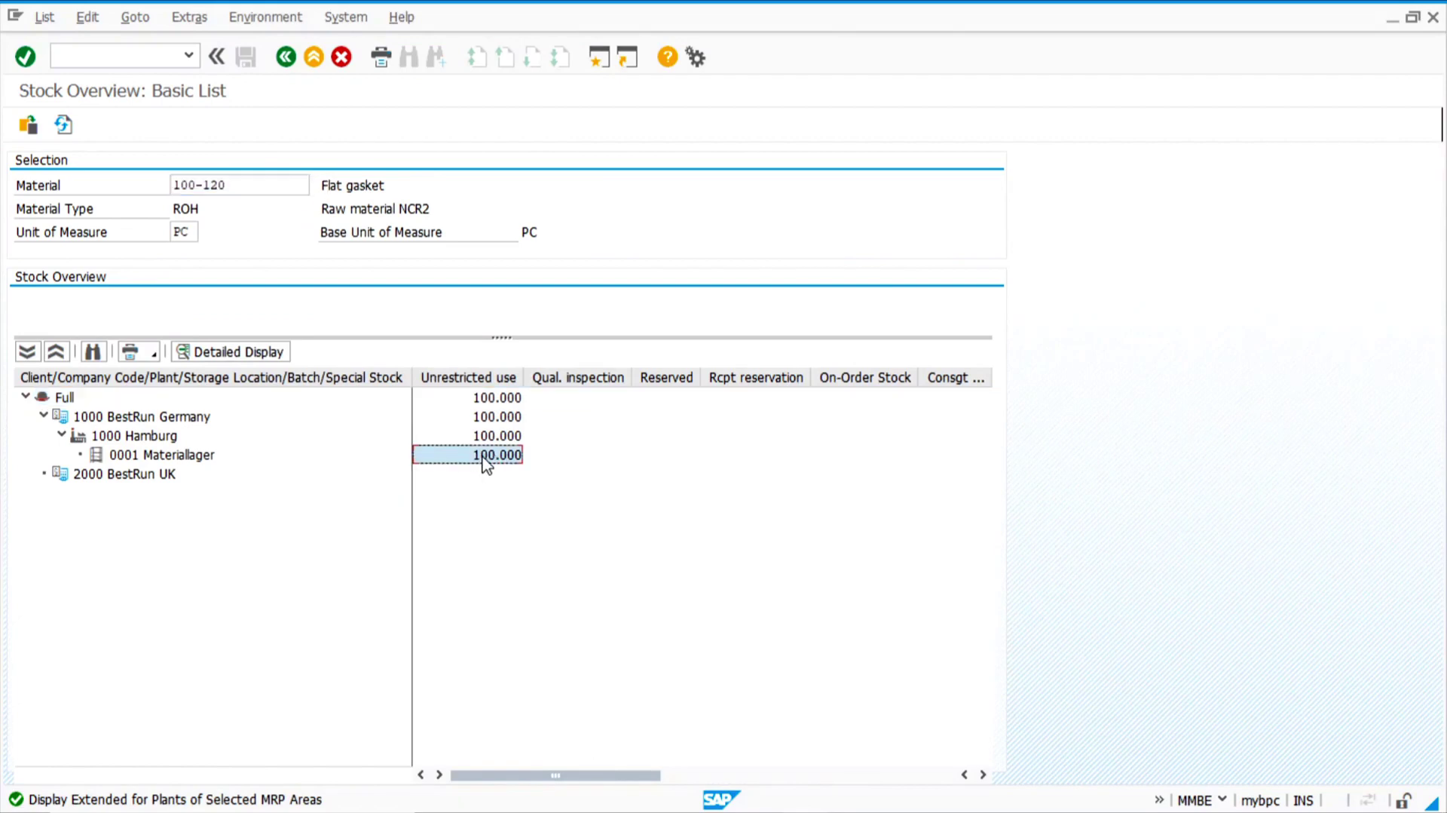
click(285, 56)
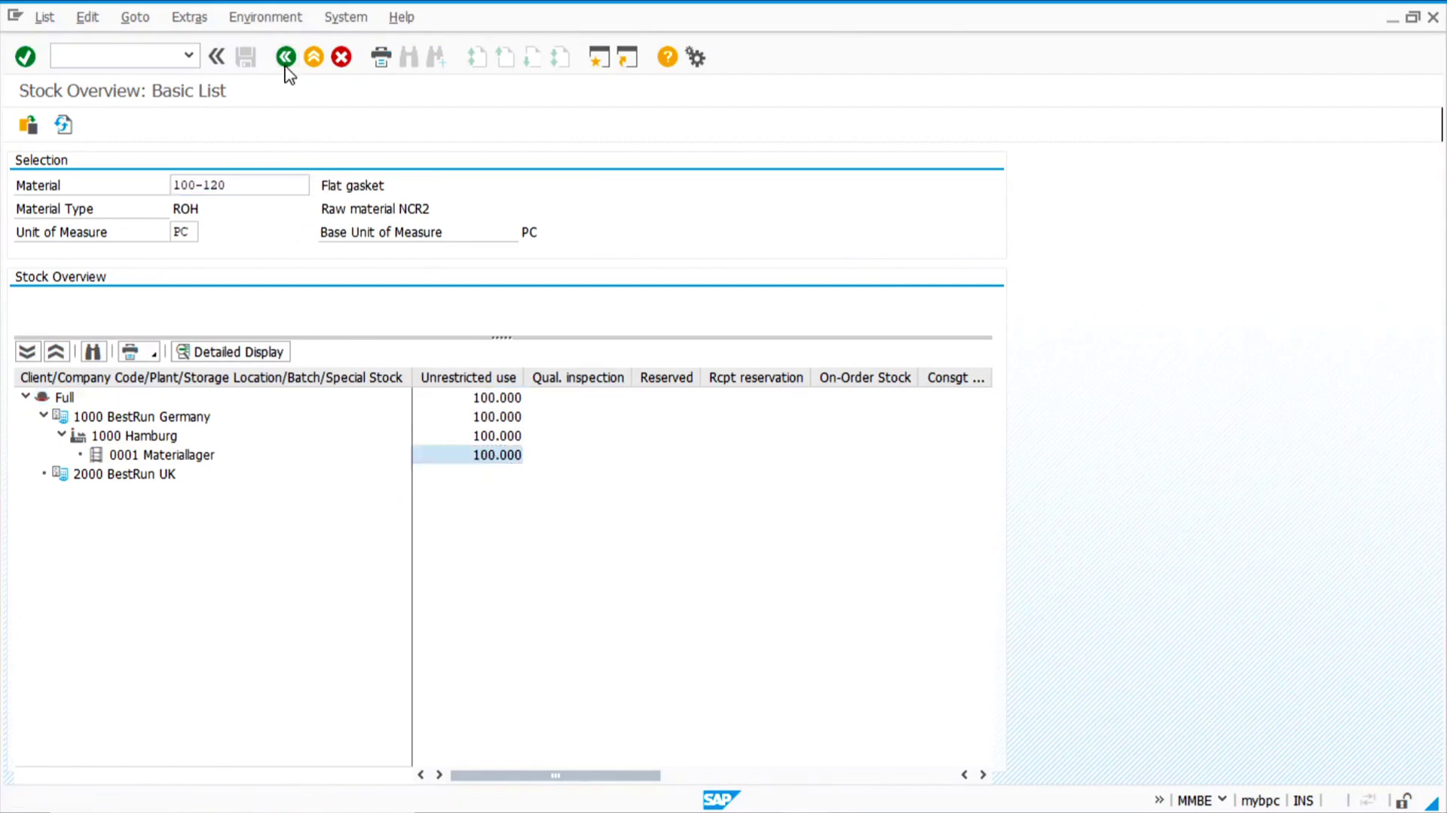
- Display the purchase order in ME23N and inspect the outbound delivery listed in its purchase order history
click(132, 57)
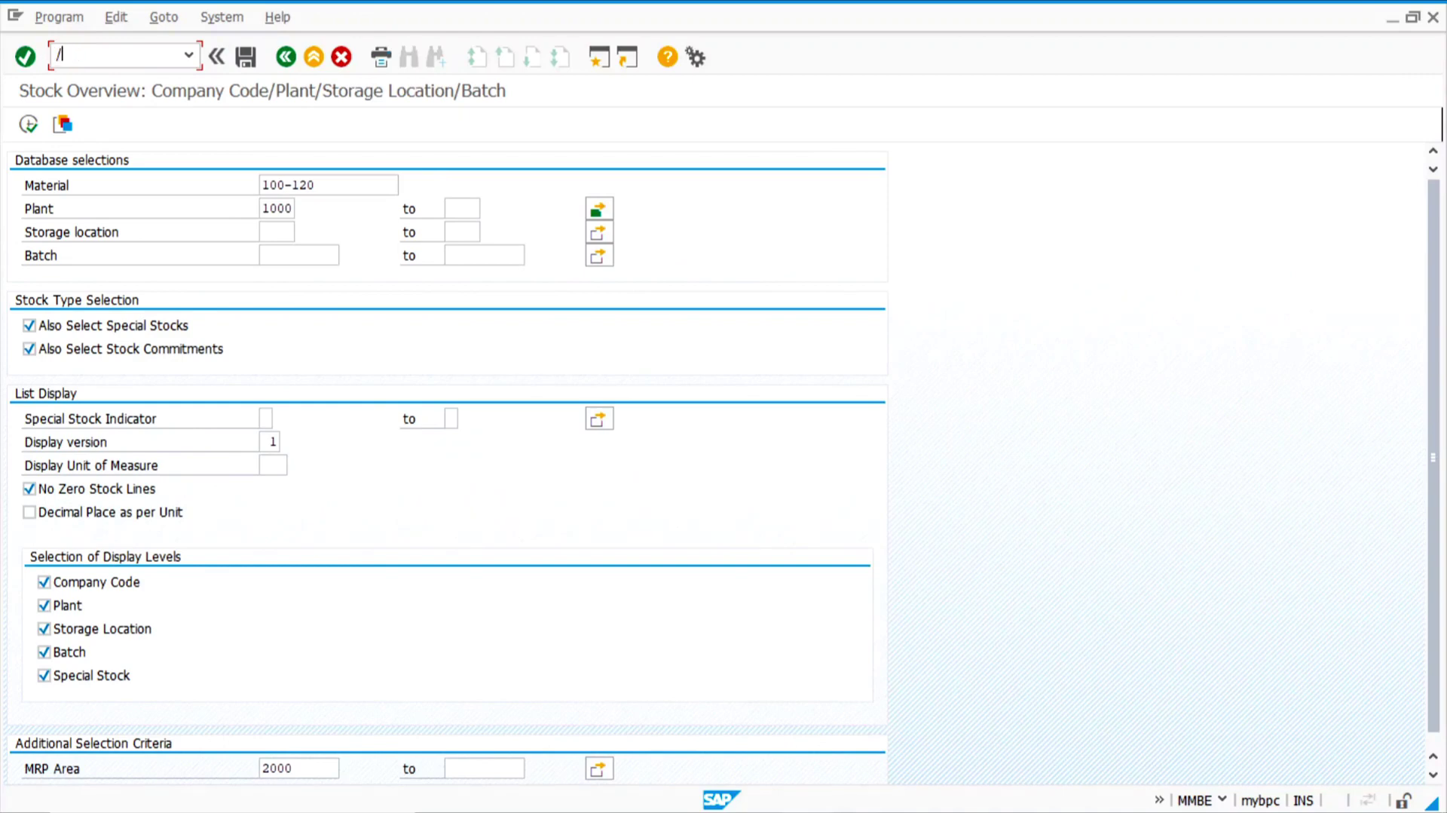
key(Return)
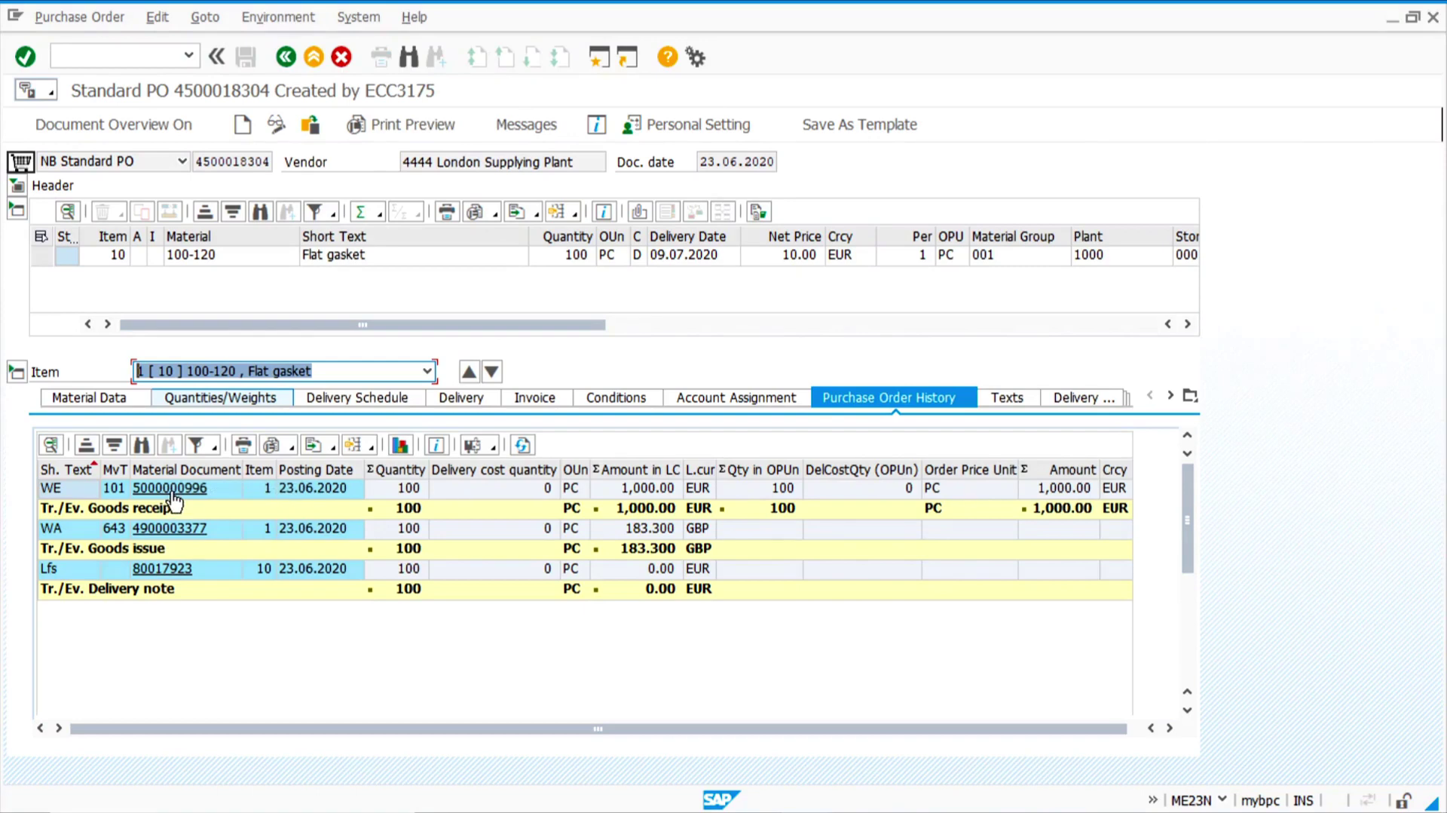
click(175, 570)
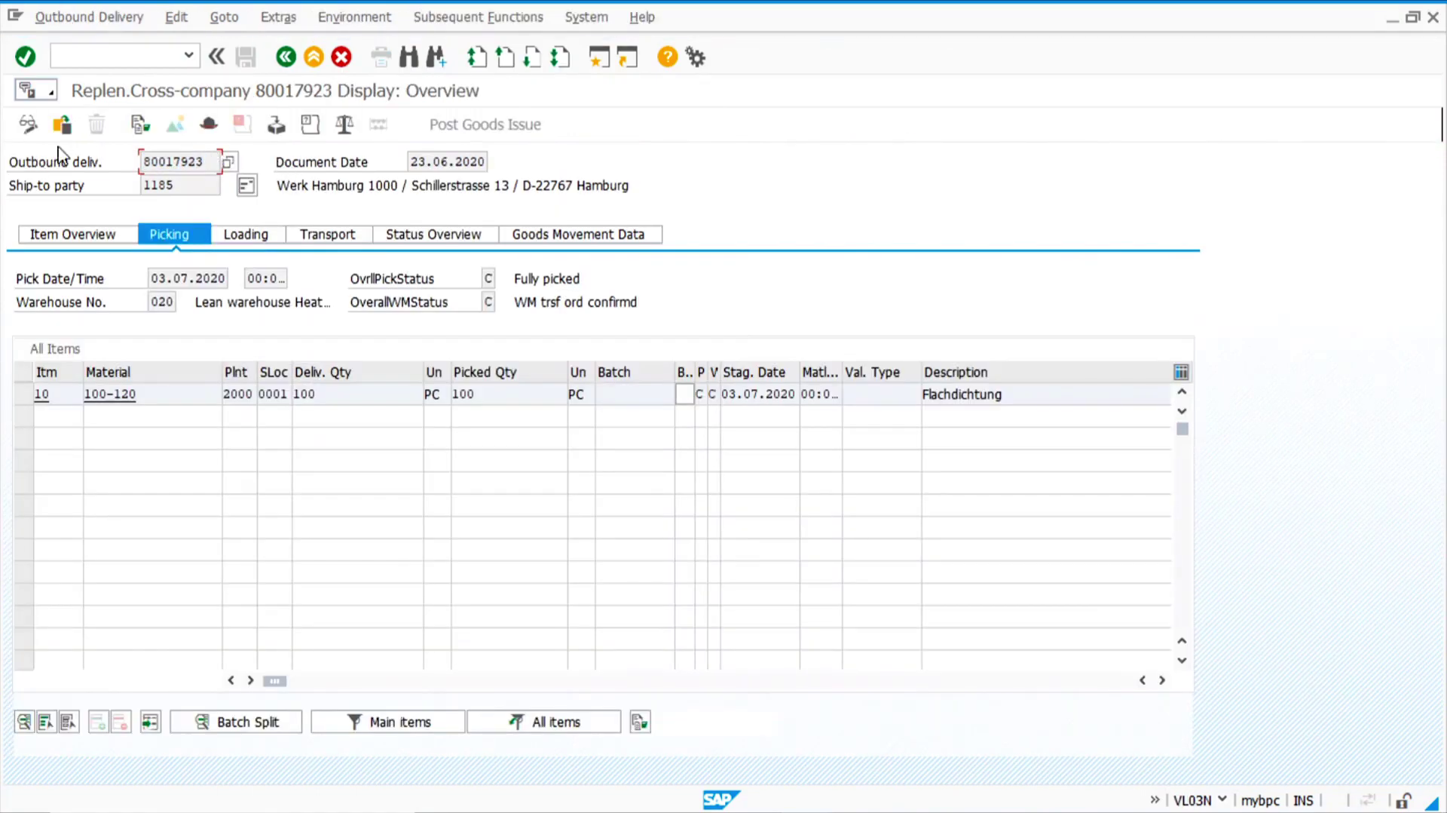
click(286, 57)
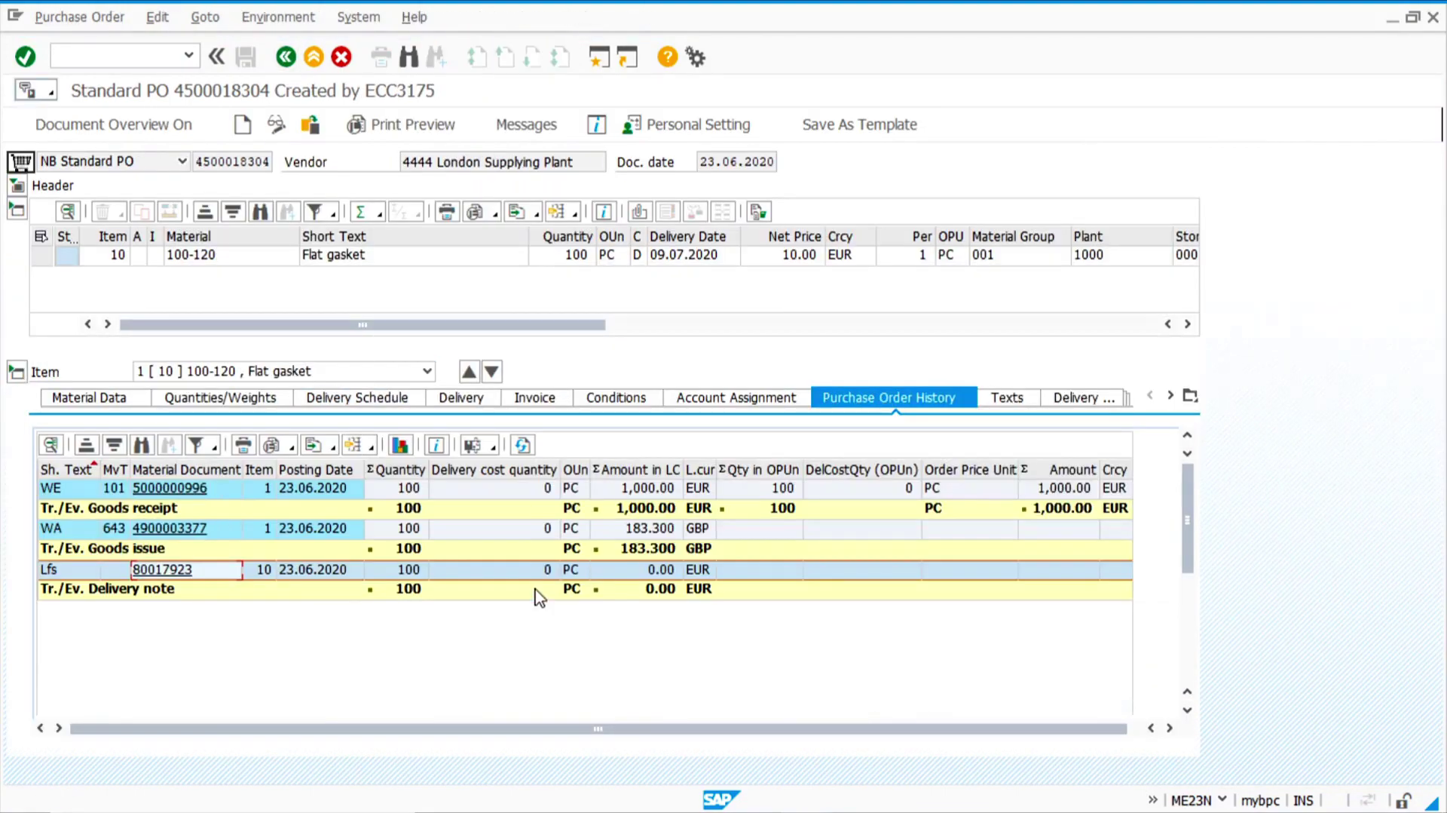
- Switch to the second SAP session, then create and save the intercompany billing document for the outbound delivery in VF01
mouse_move(805, 802)
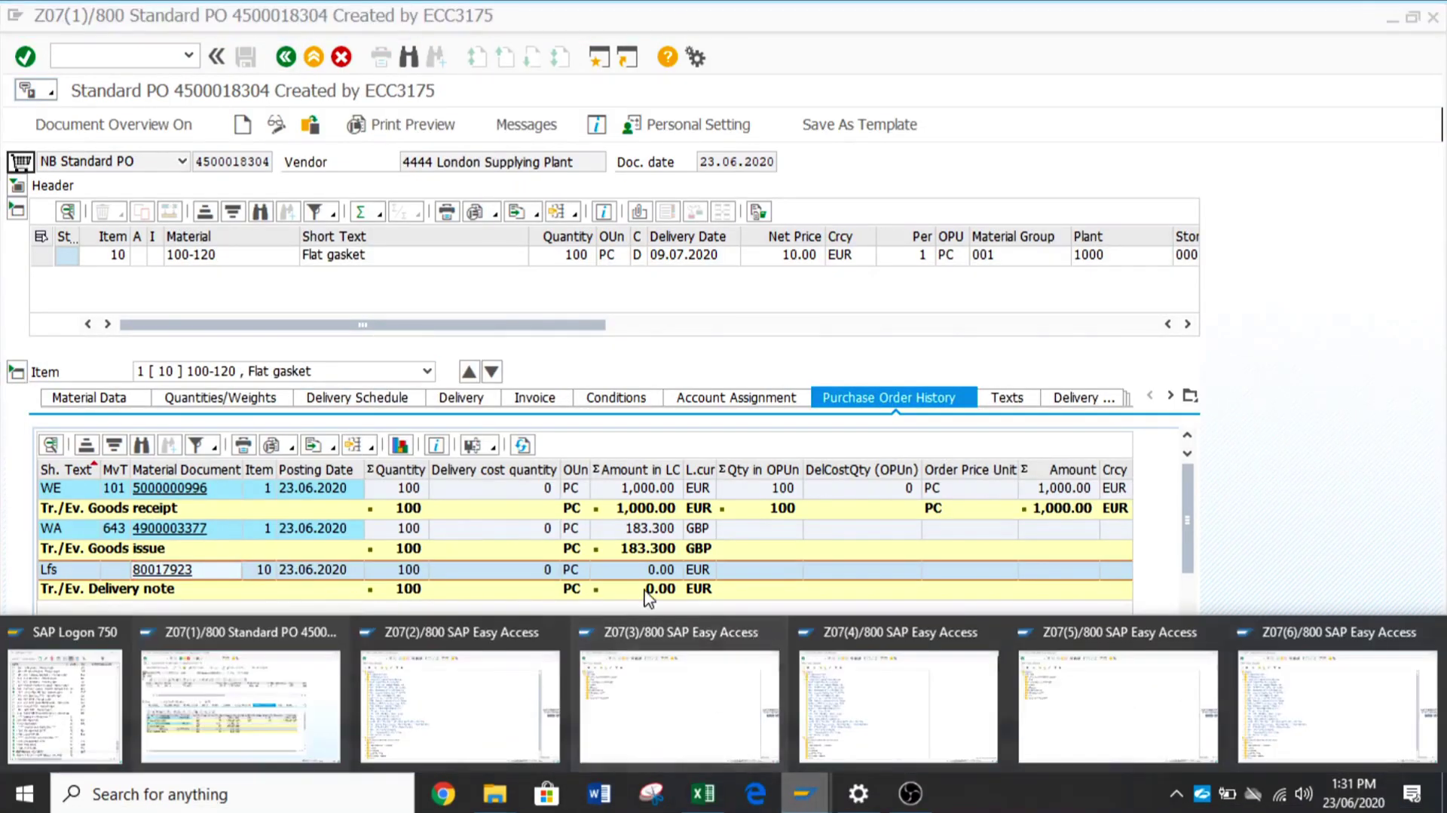
click(429, 694)
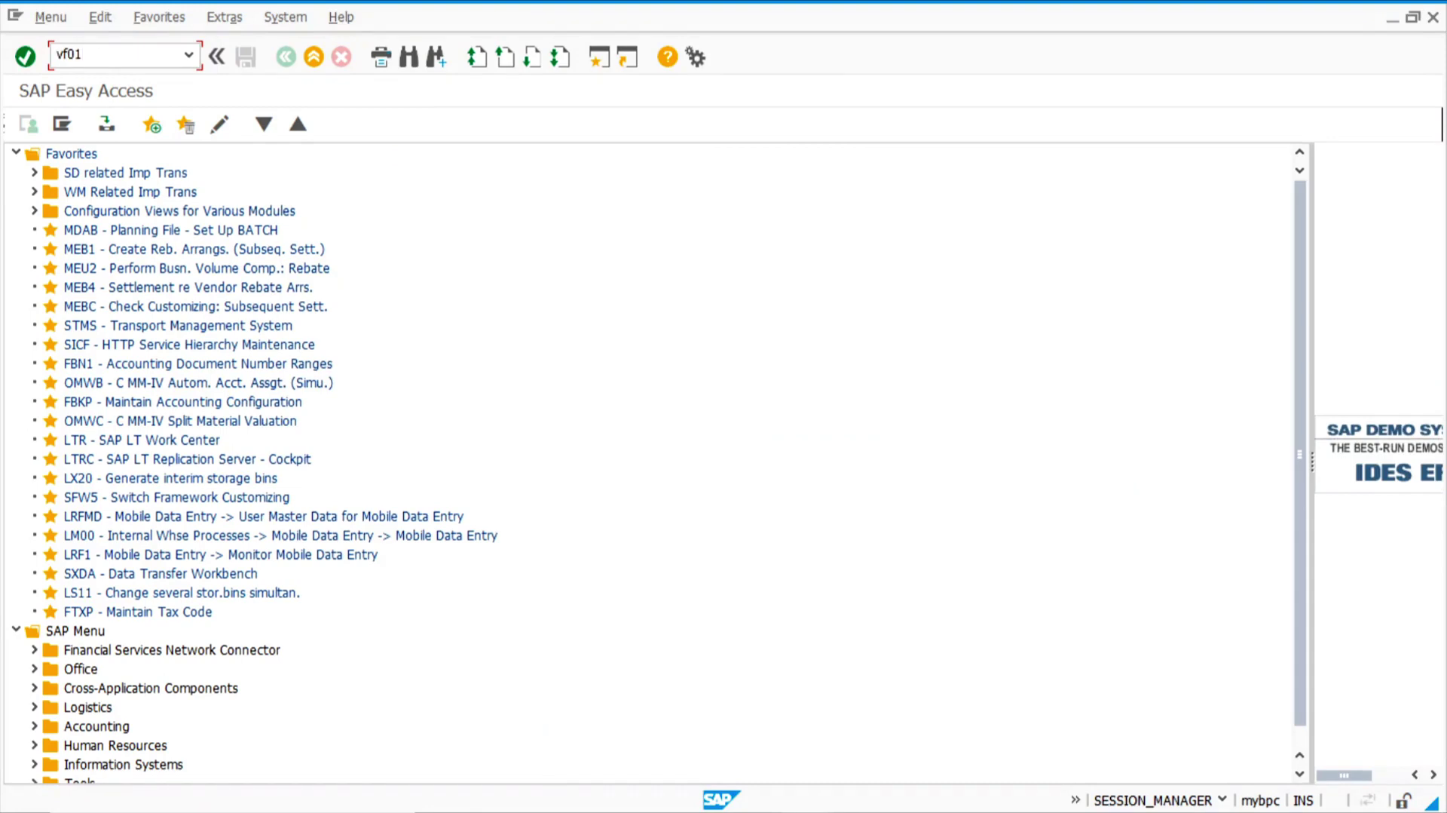
key(Return)
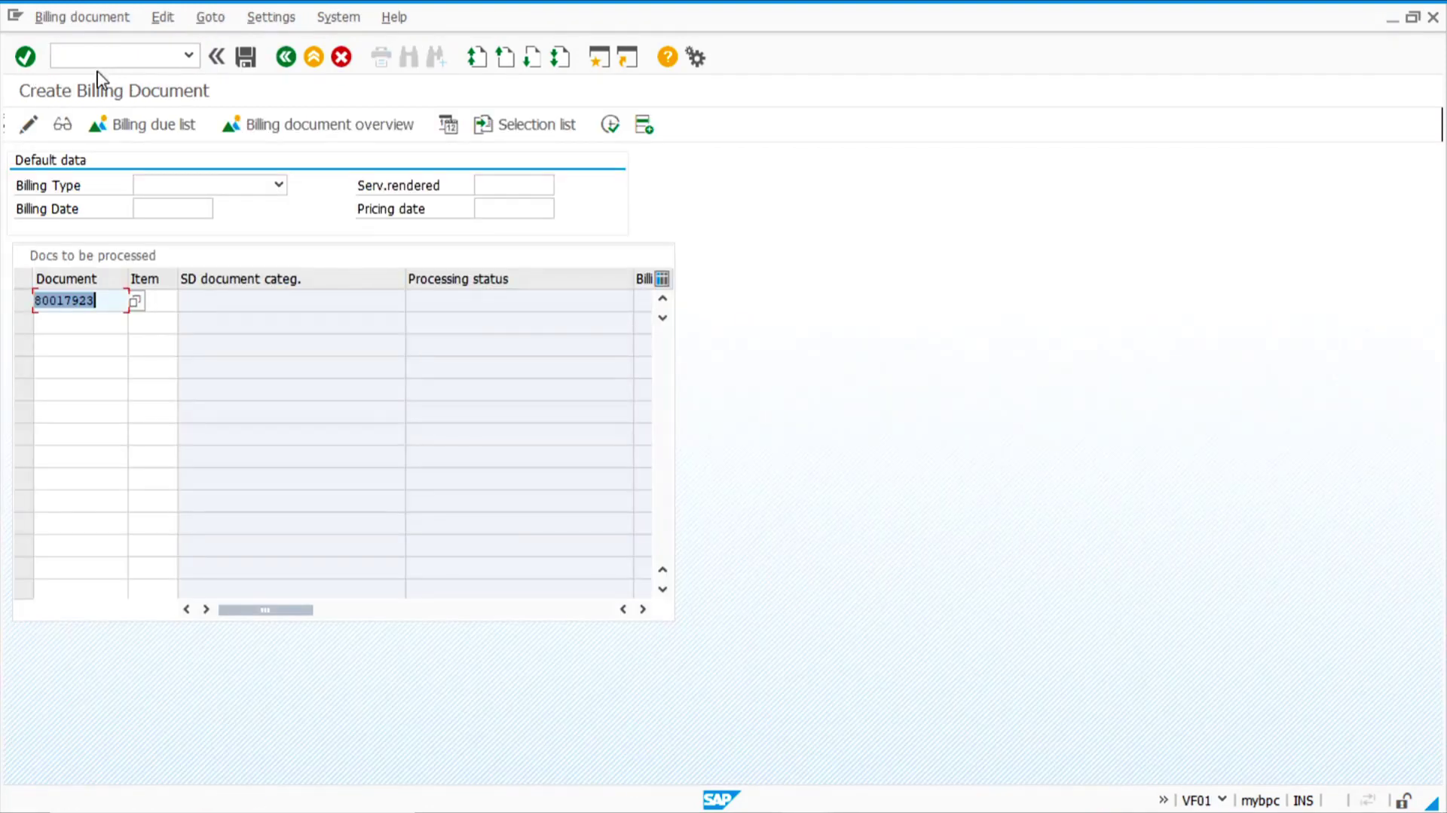
drag(2, 303, 1, 302)
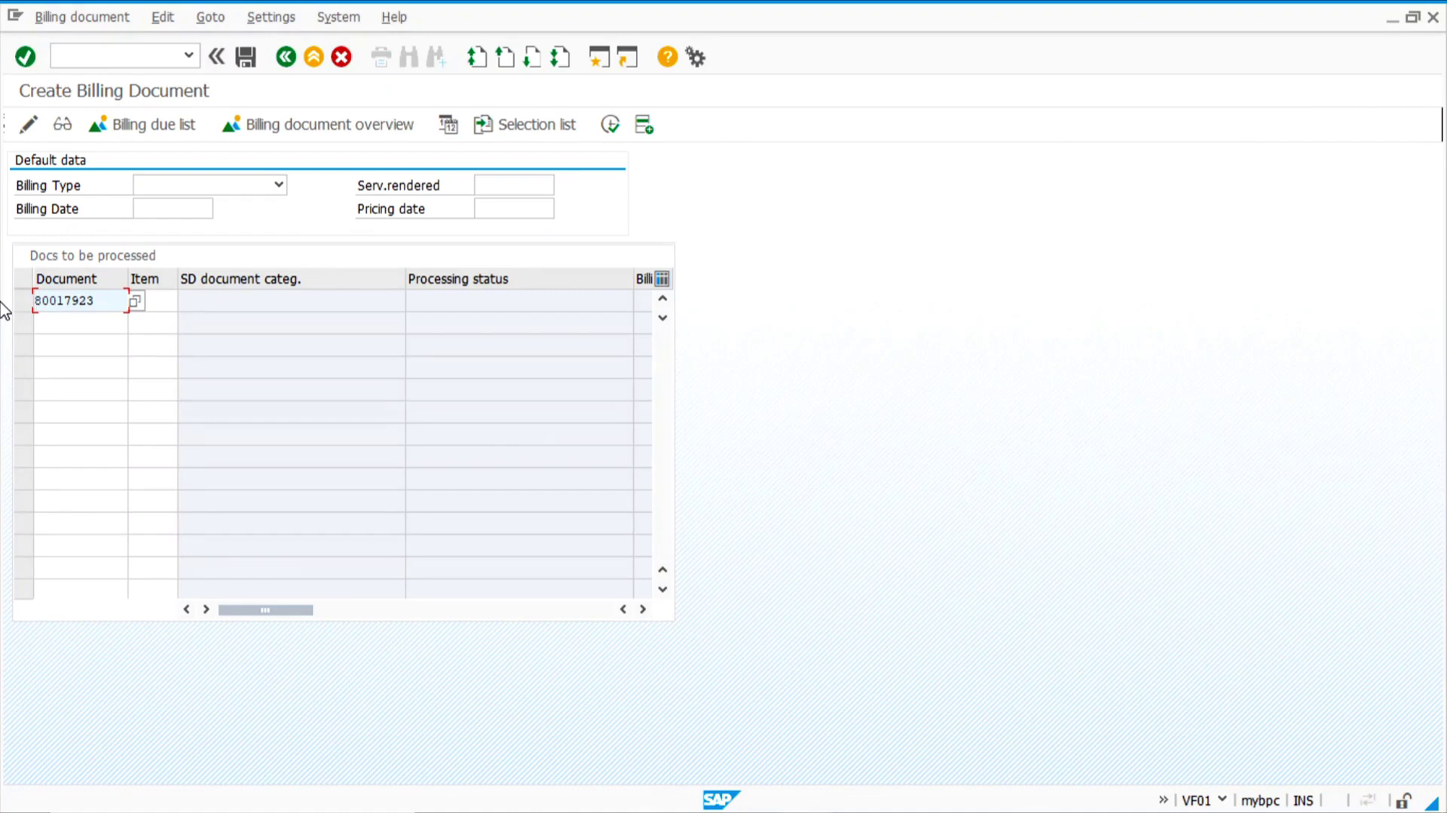
key(Return)
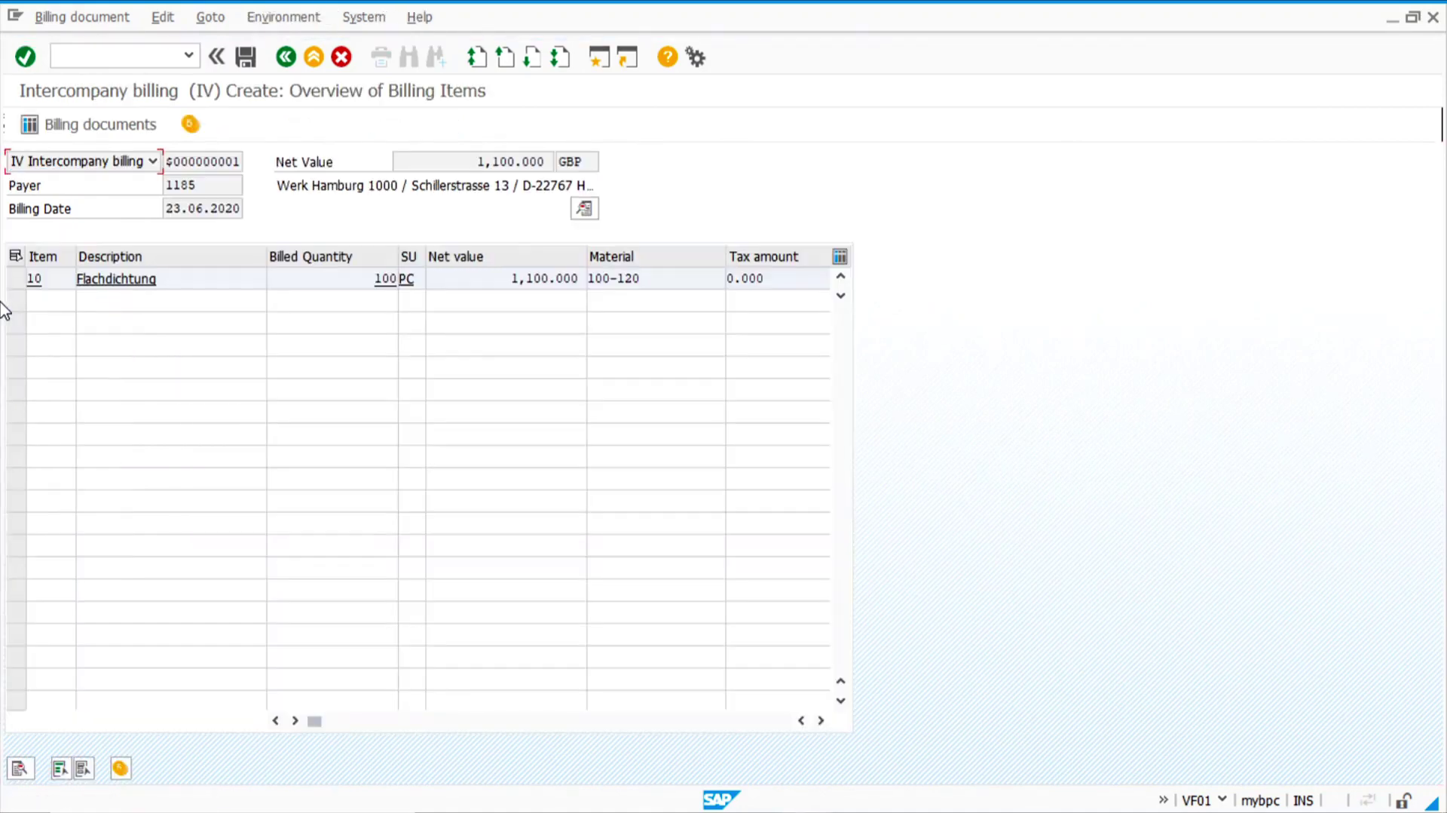
click(245, 57)
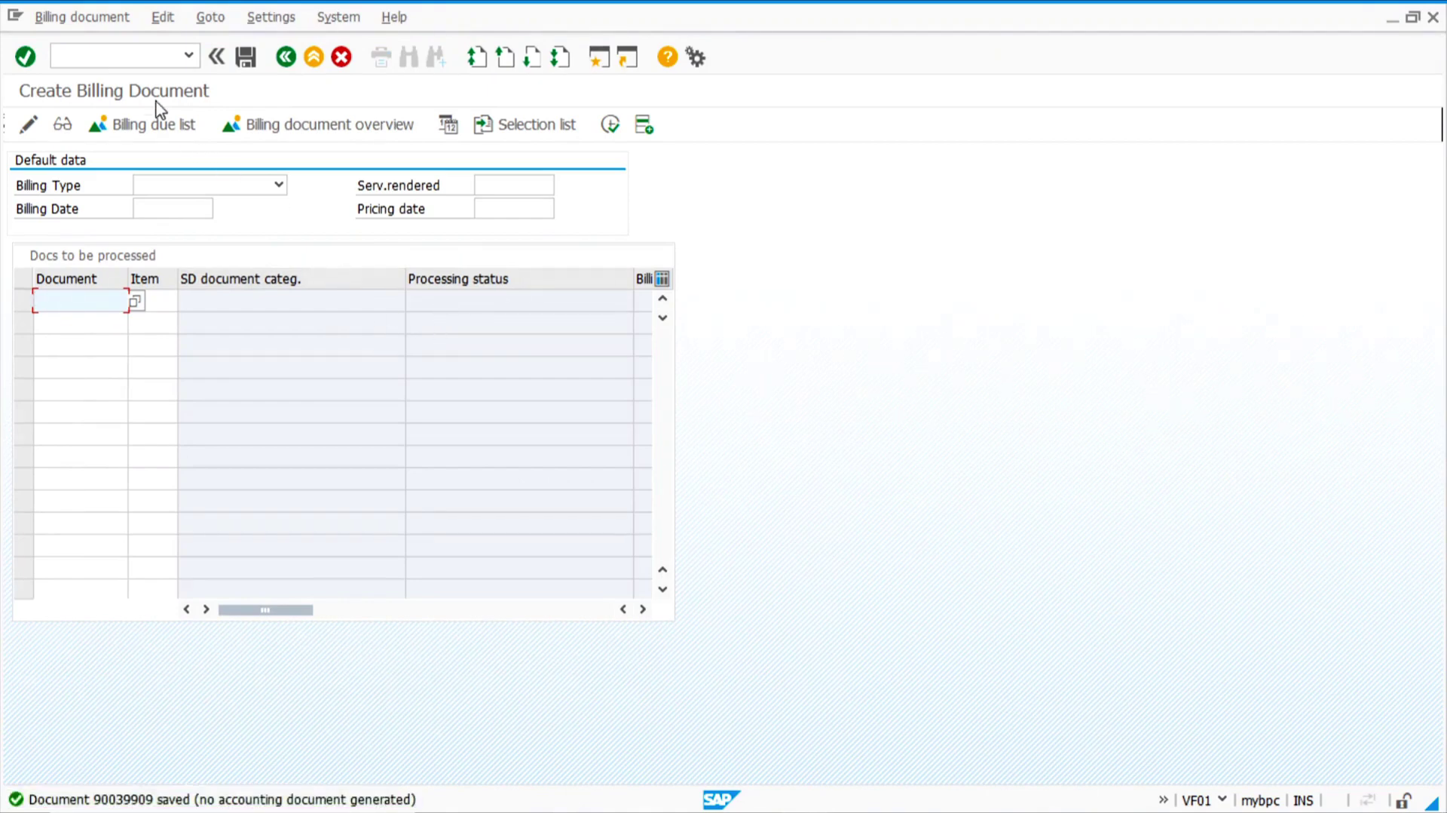
- Start an incoming invoice in MIRO with invoice date 23.06.2020, the purchase order number as reference and tax code 0I (Input tax 0%)
click(134, 63)
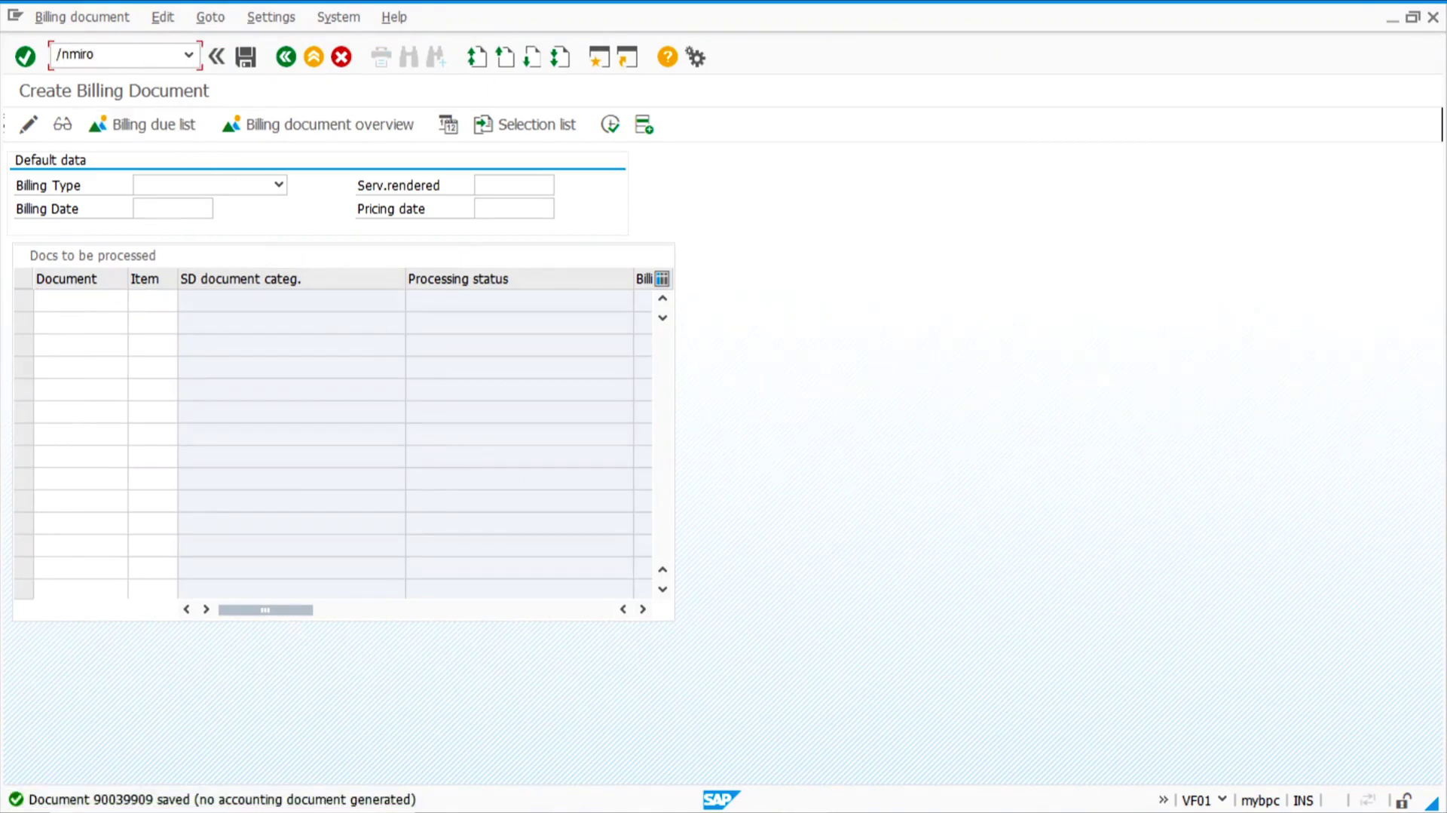
key(Return)
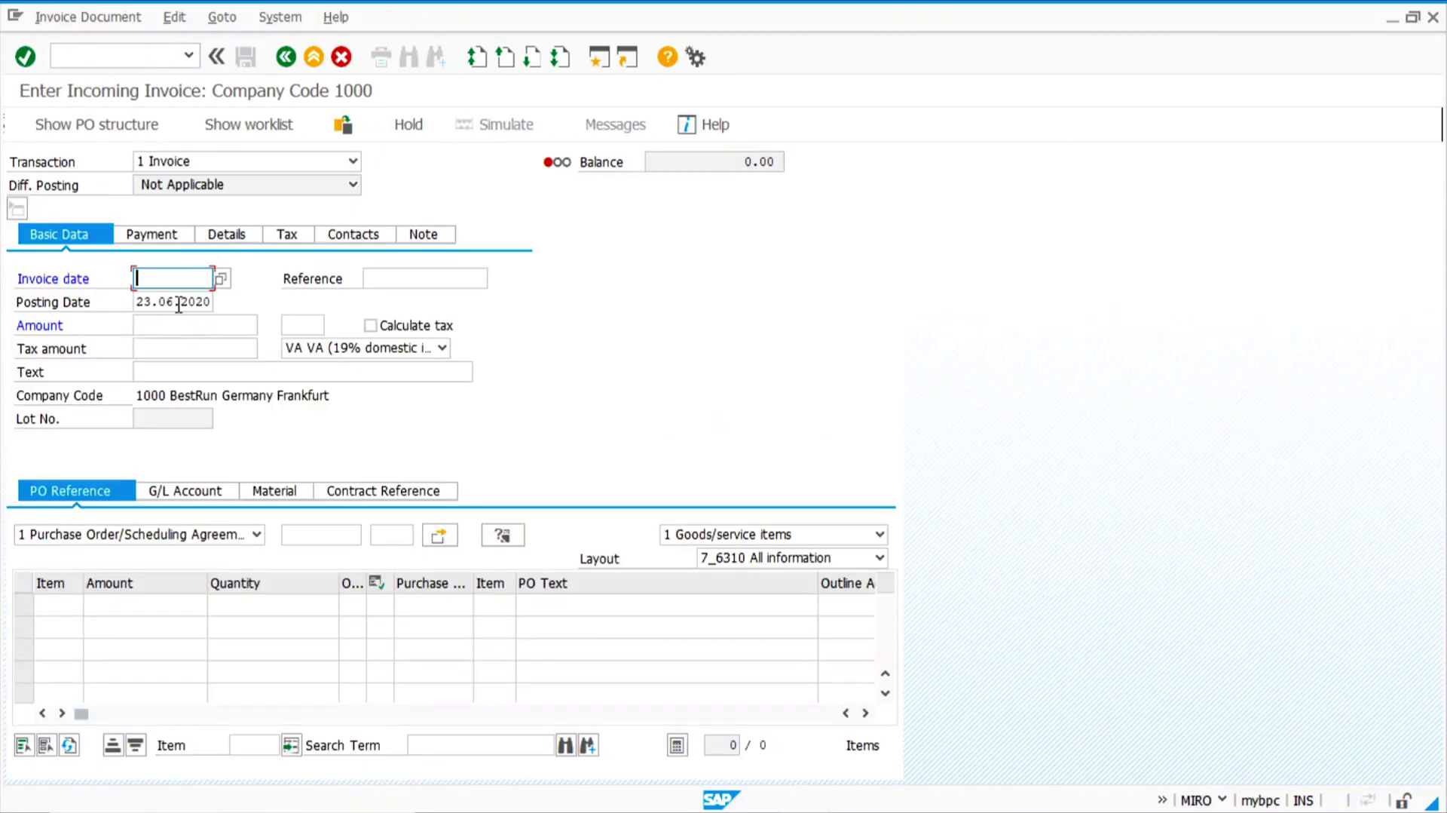
click(174, 283)
click(176, 298)
click(391, 279)
click(453, 292)
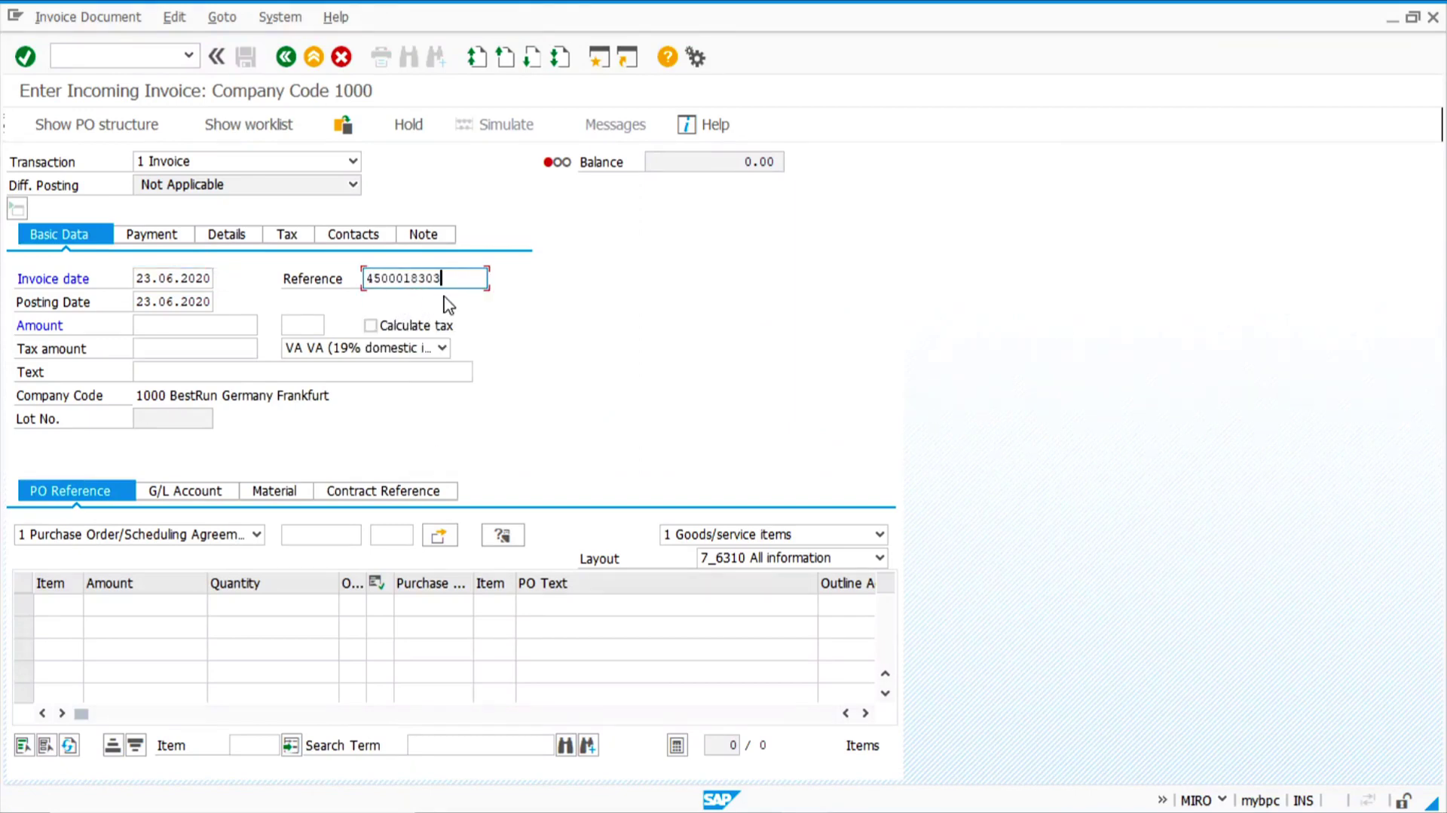
drag(461, 278, 229, 286)
key(ctrl+c)
click(443, 348)
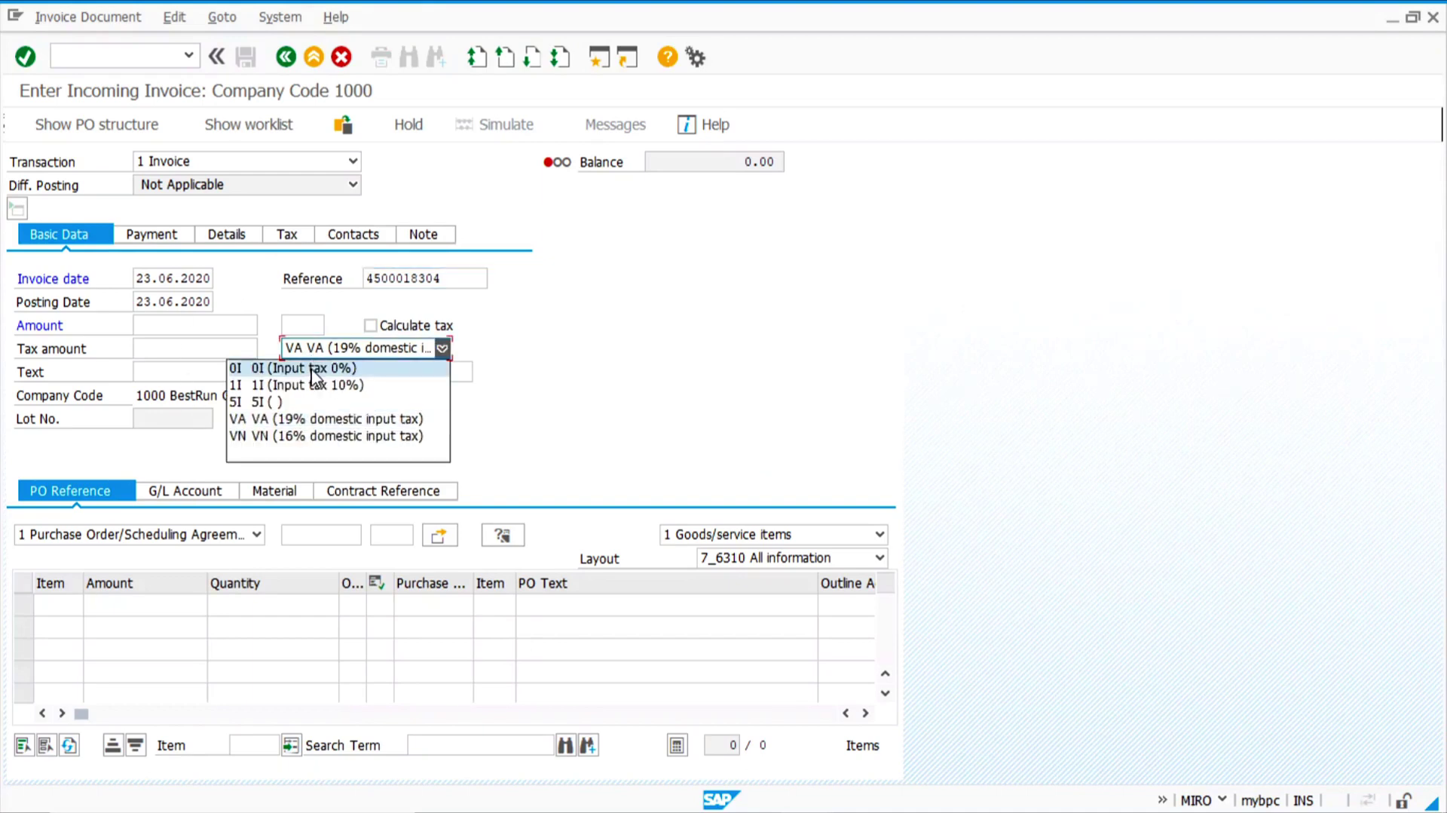
click(318, 368)
- Assign the purchase order to the invoice and check the tax code on its item line
click(326, 537)
key(ctrl+v)
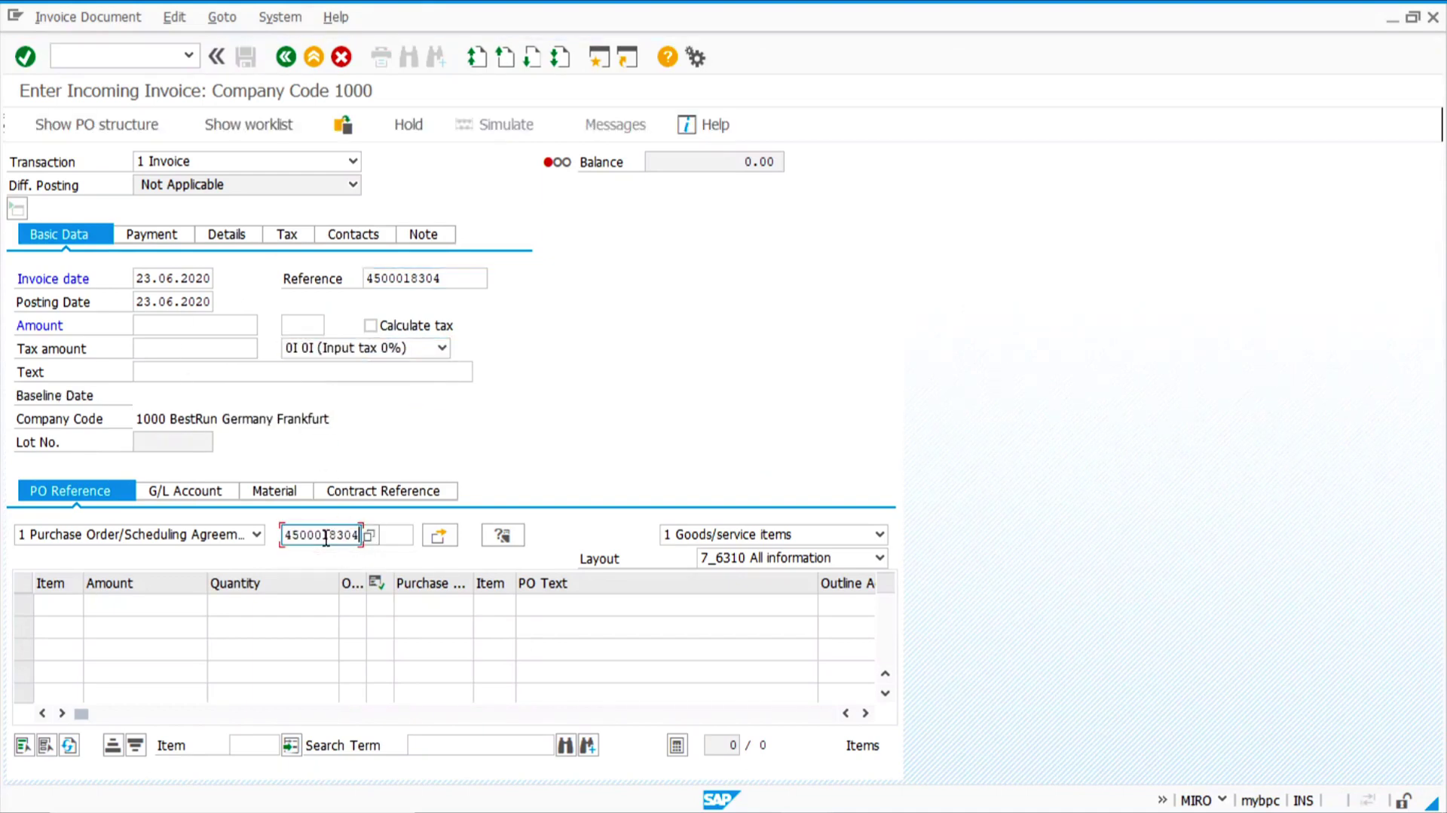
key(Return)
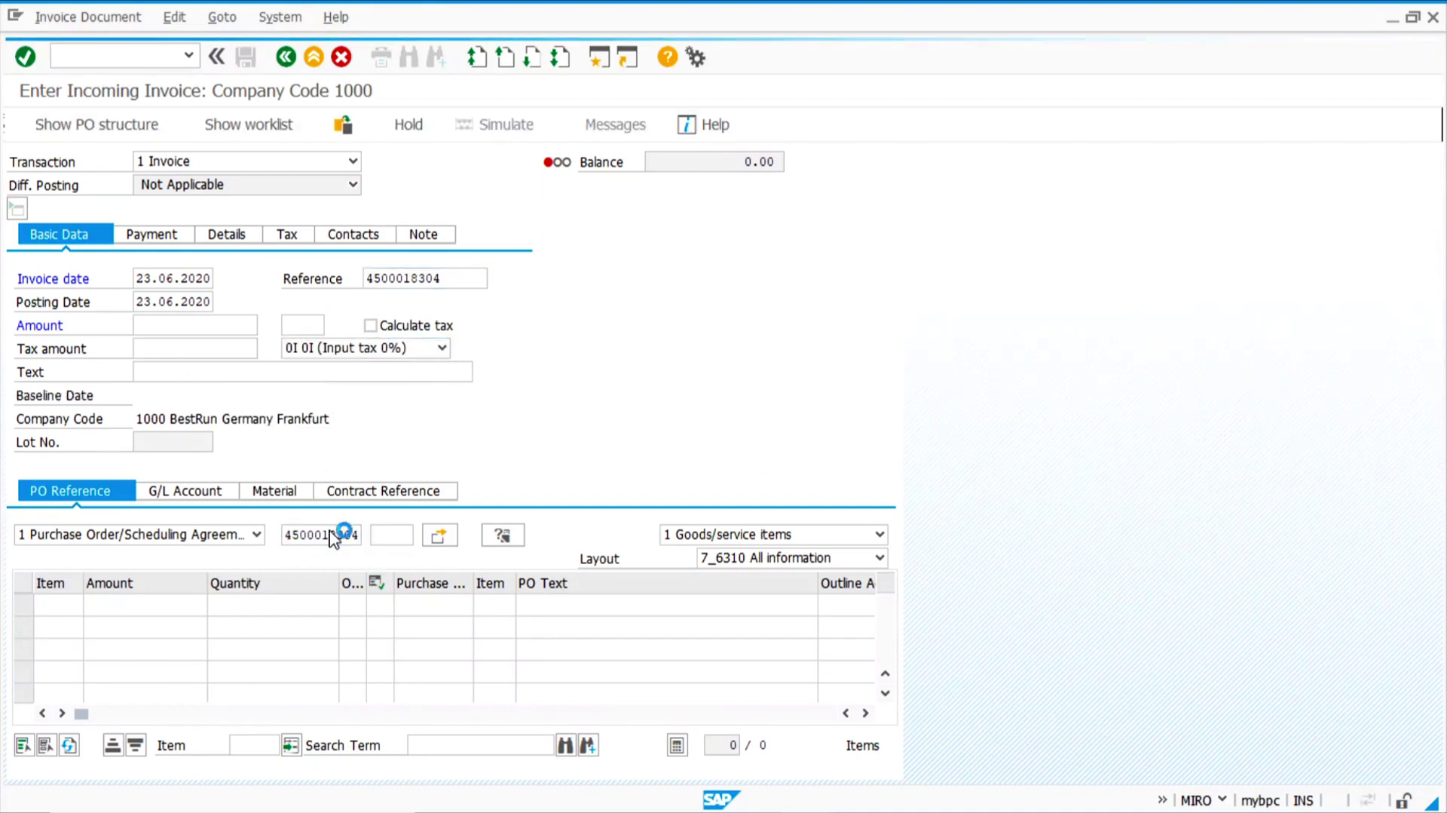
click(866, 712)
click(866, 712)
click(865, 712)
click(866, 712)
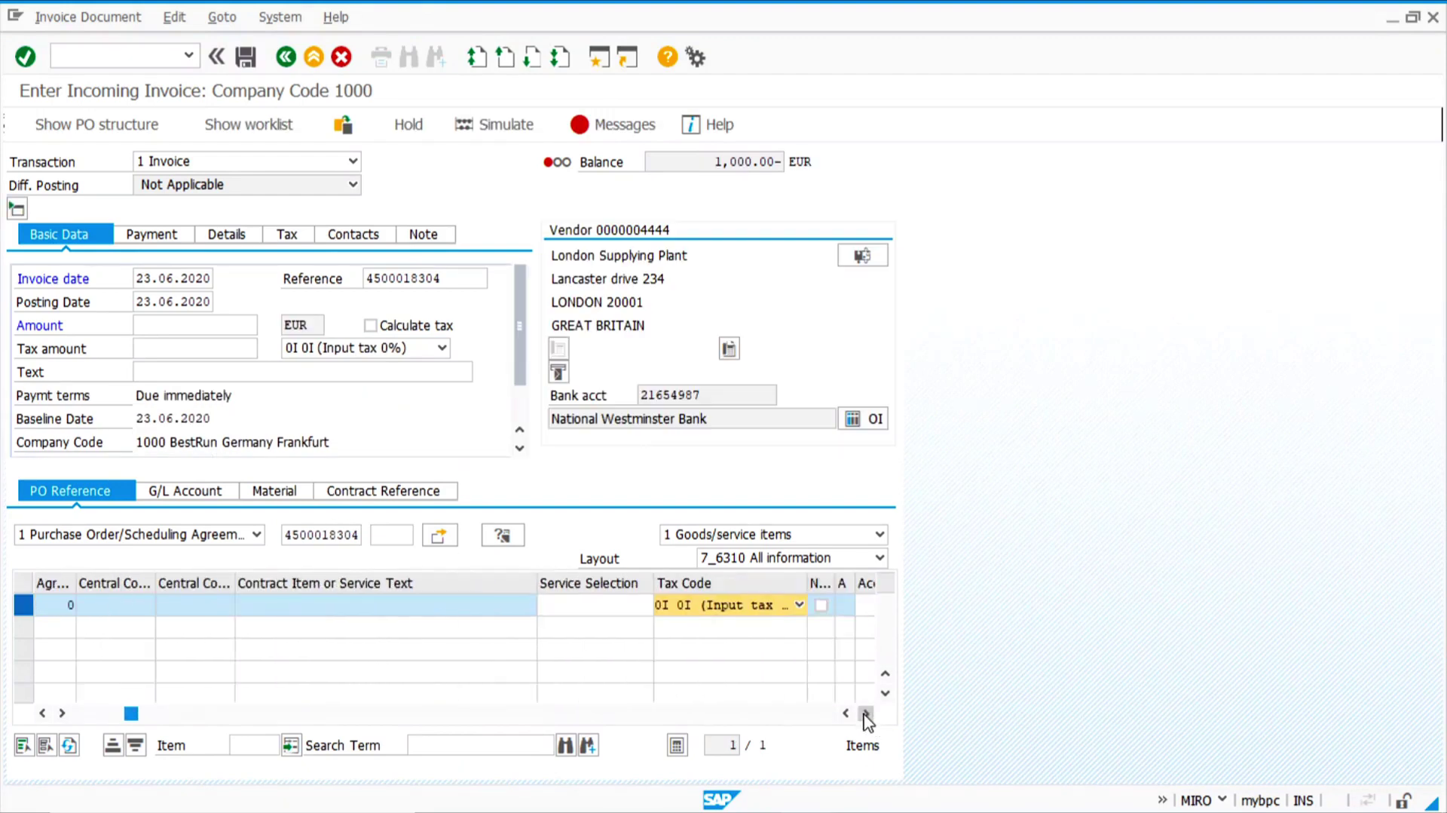
click(866, 712)
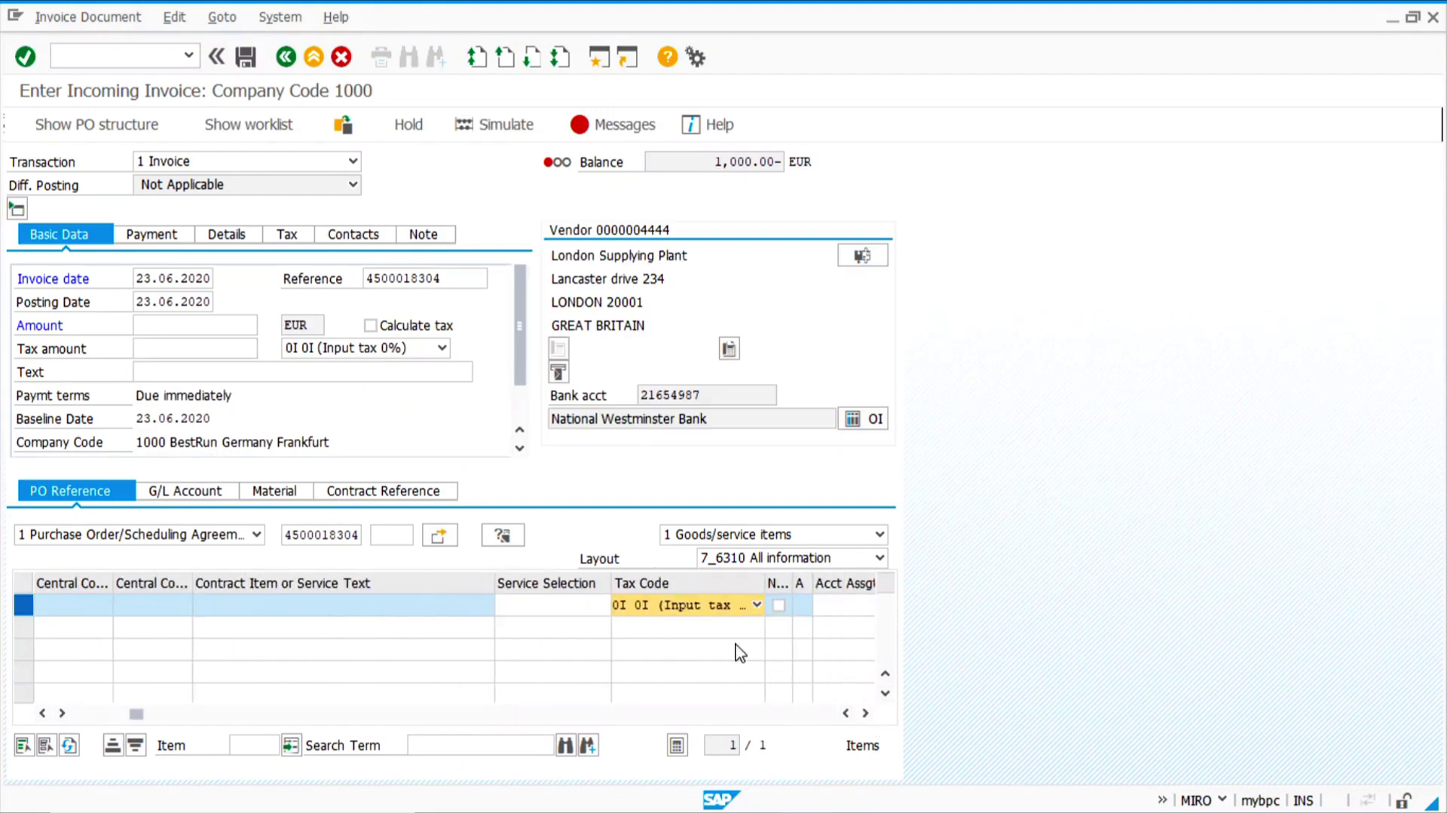
- Set the invoice amount to 1000 EUR, then simulate and post the invoice
click(167, 324)
text(1000)
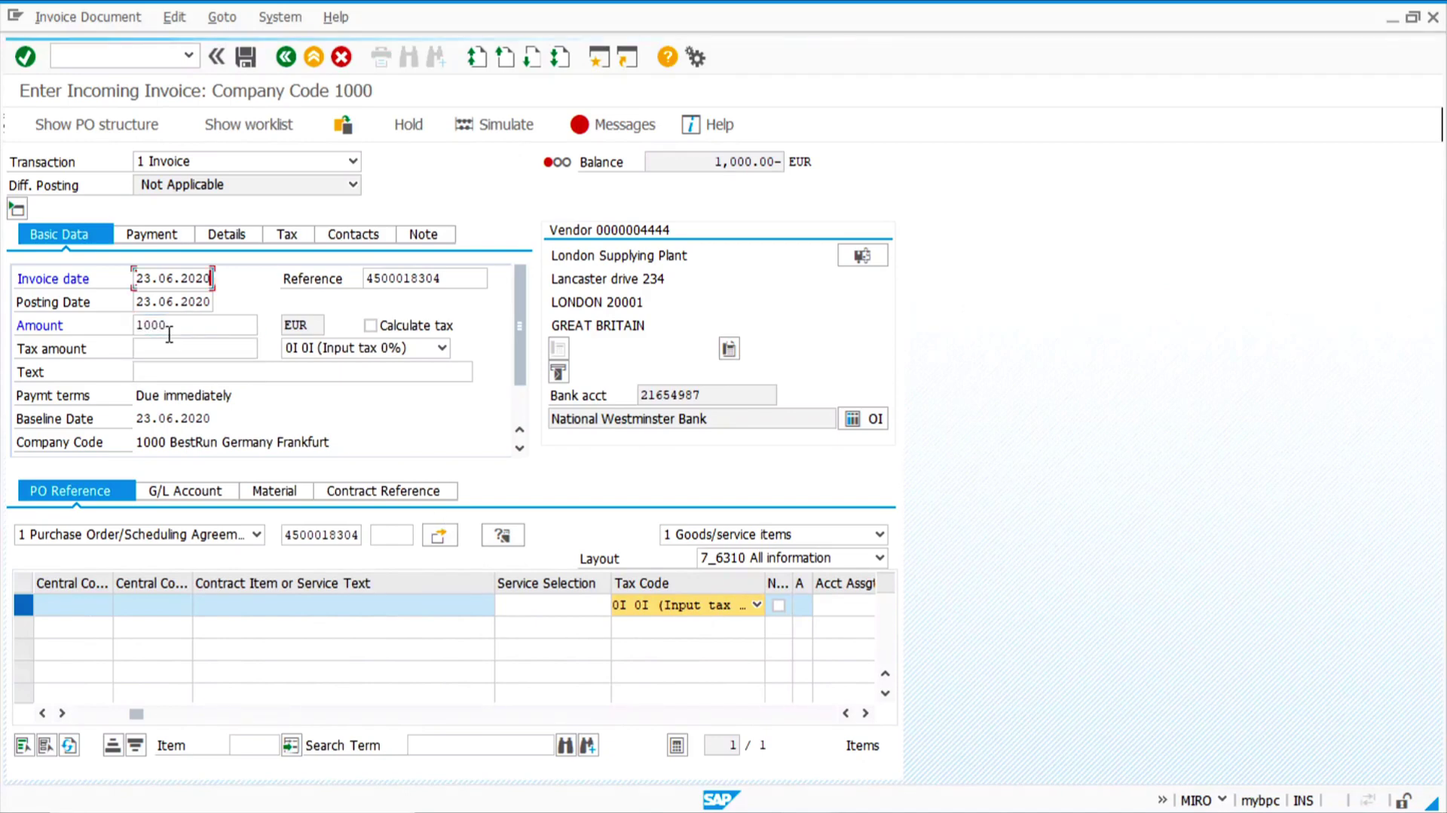
key(Return)
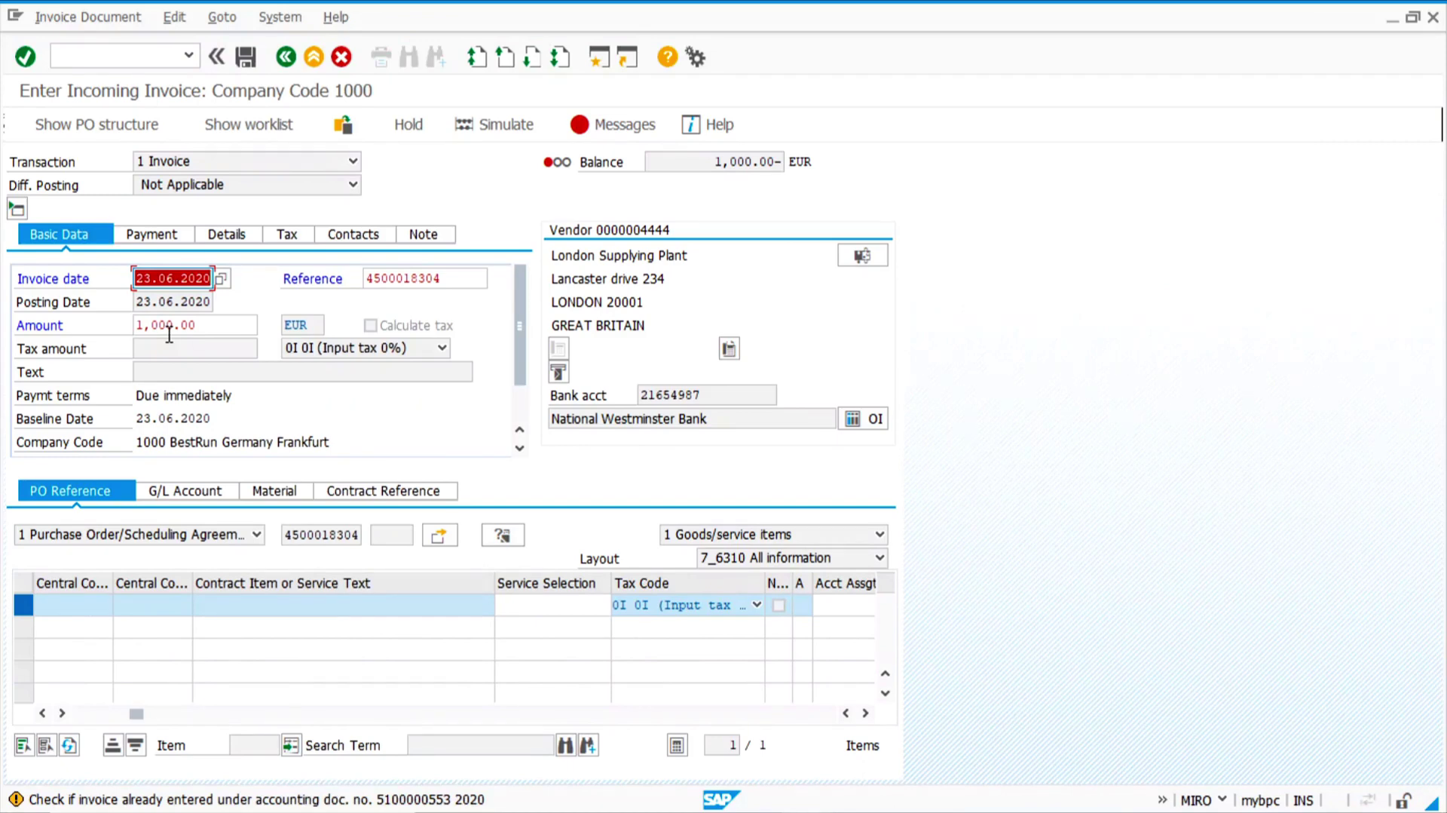
key(Return)
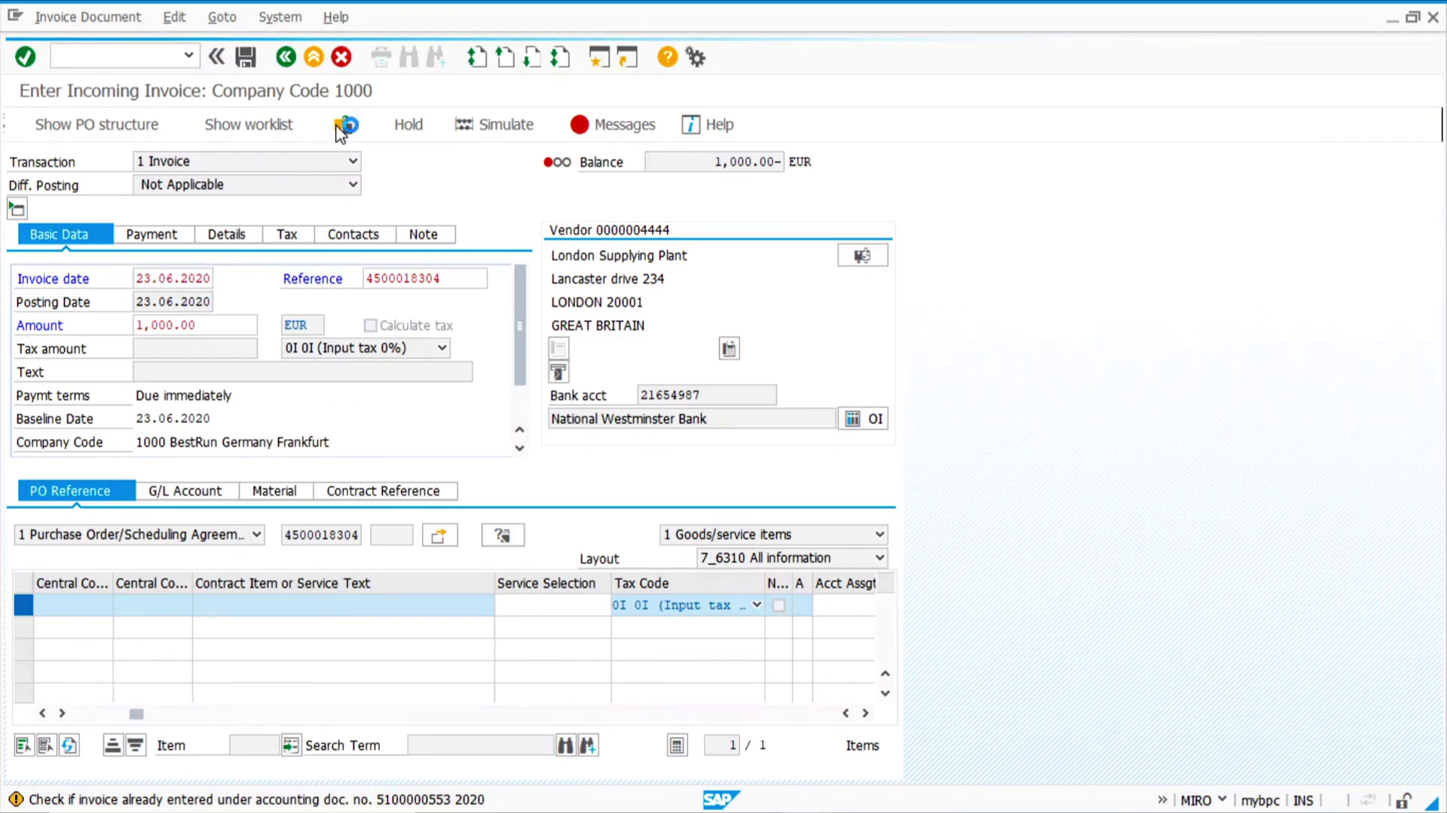
click(509, 128)
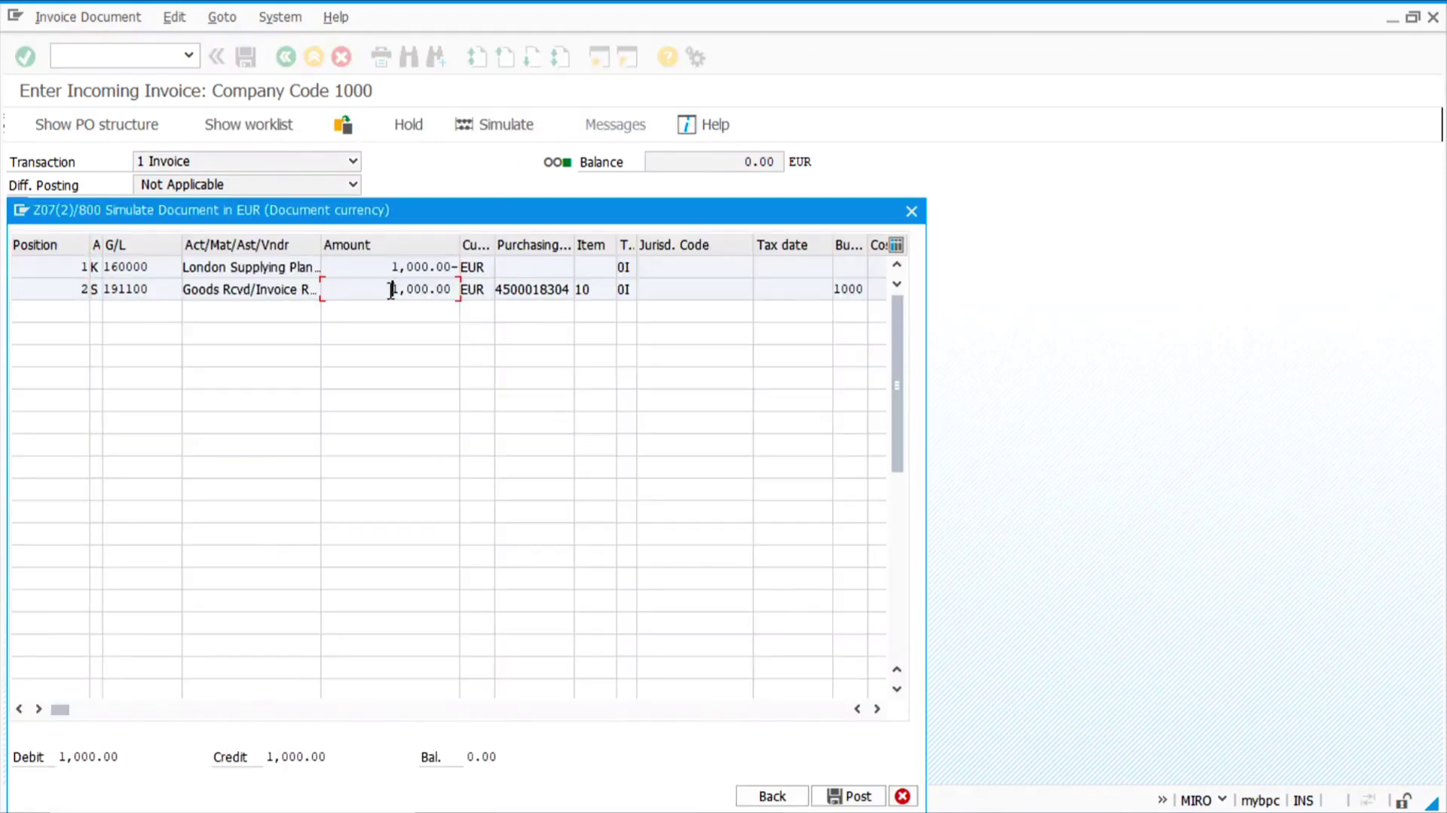
click(859, 797)
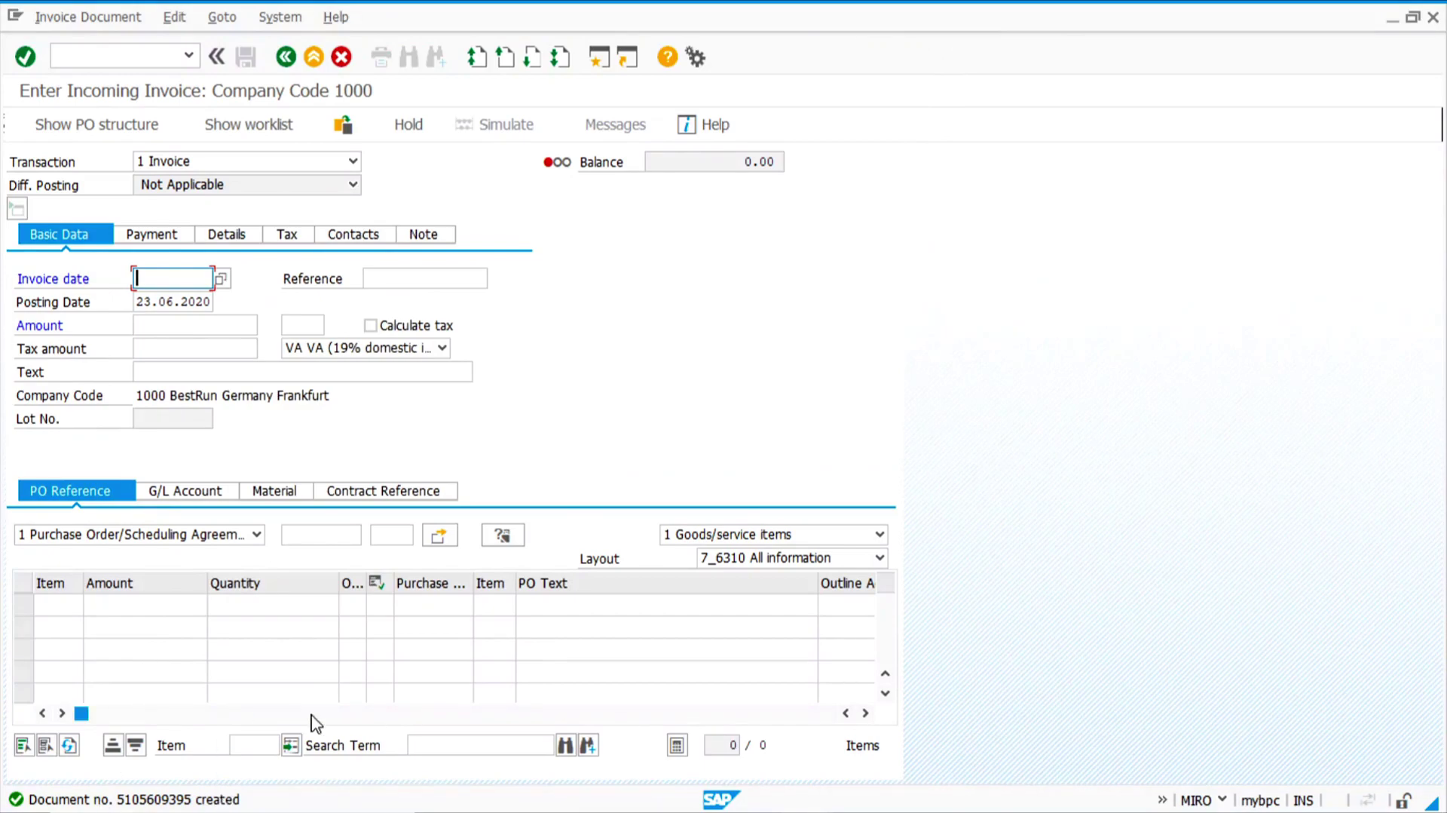
- Switch to the first SAP session, reload the purchase order in ME23N and examine the item's purchase order history for the invoice receipt
mouse_move(810, 797)
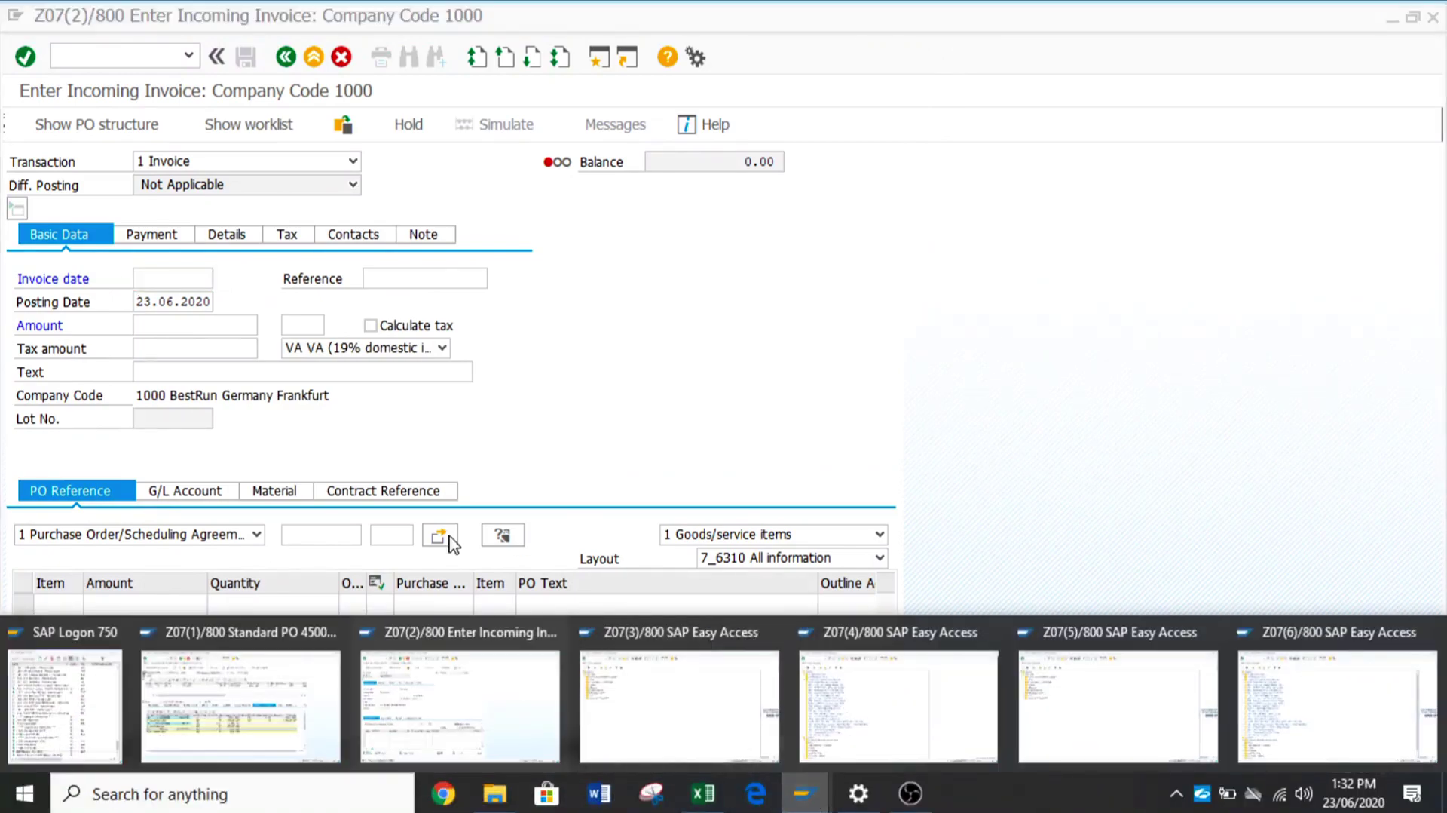
click(249, 716)
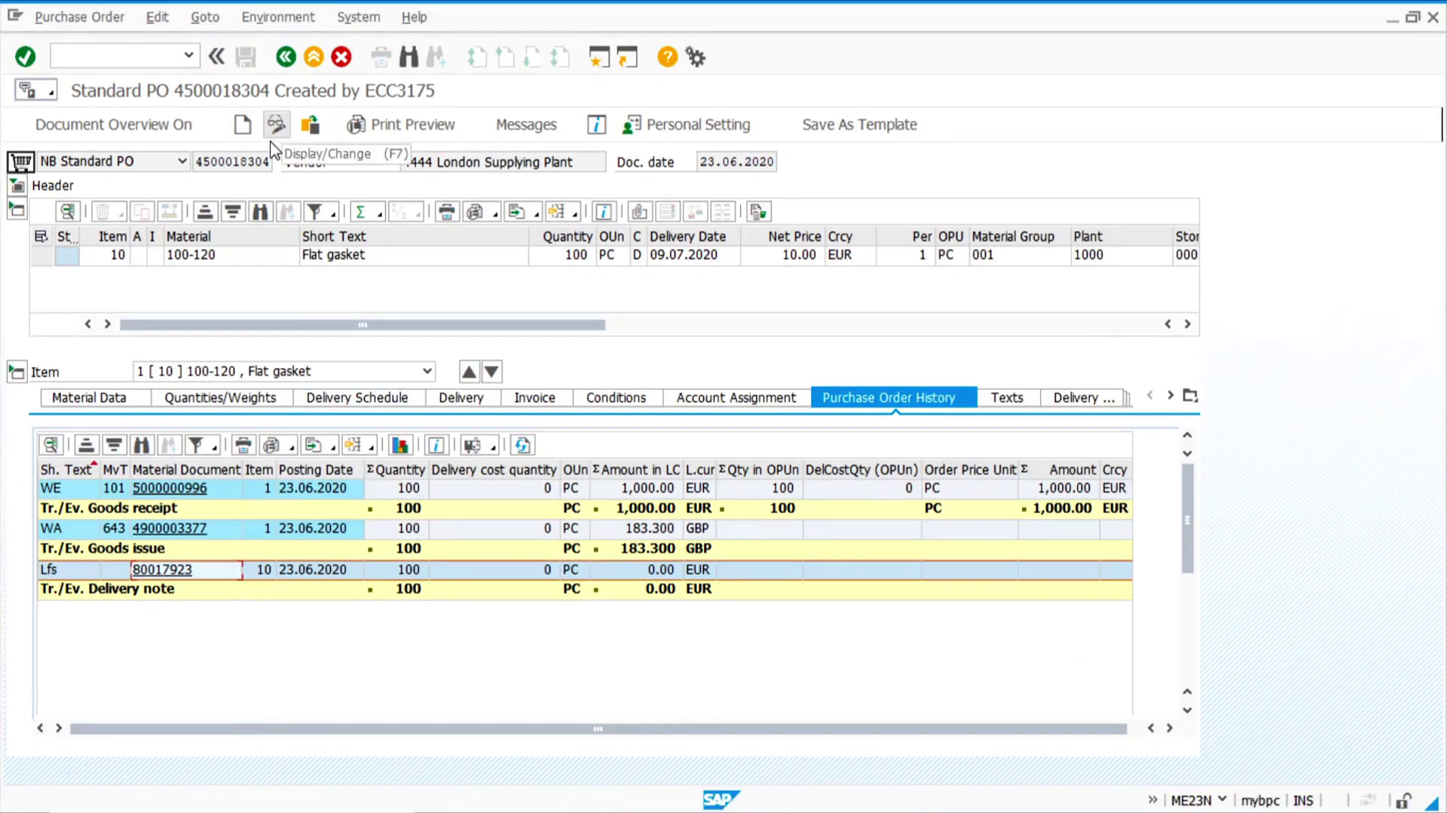
click(312, 125)
click(227, 376)
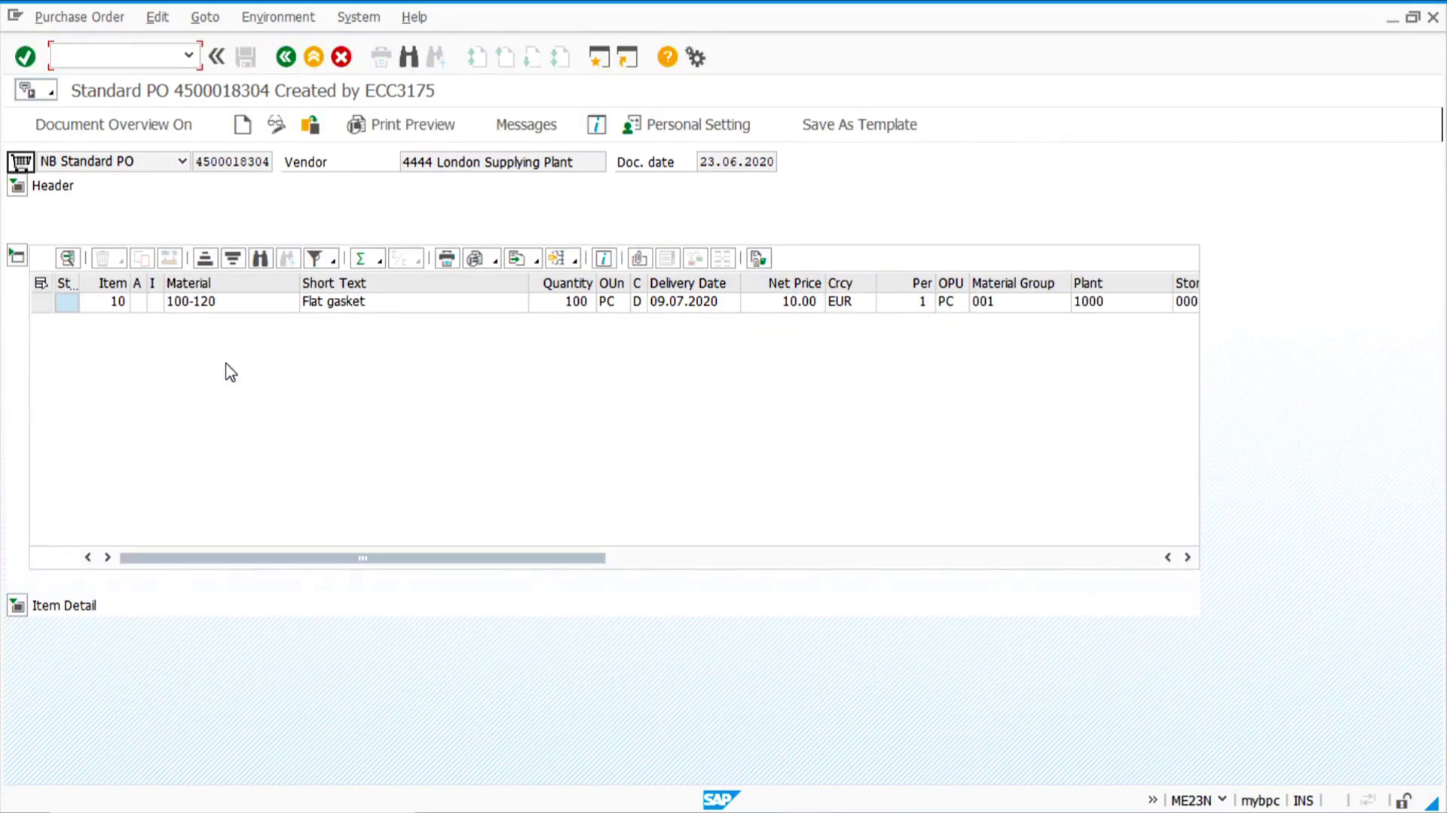
click(16, 606)
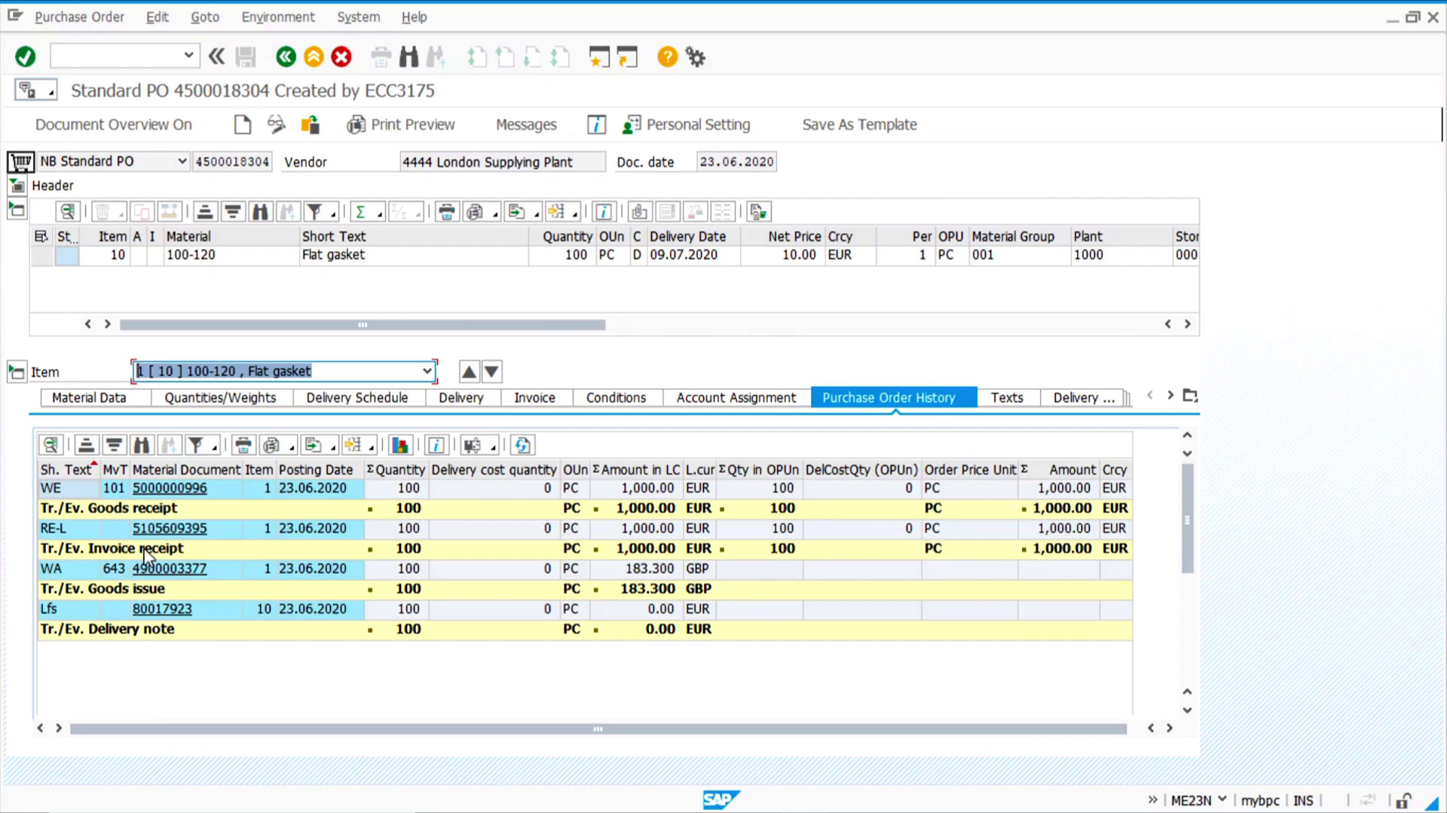
- Display the outbound delivery from the purchase order history and examine its document flow
click(160, 609)
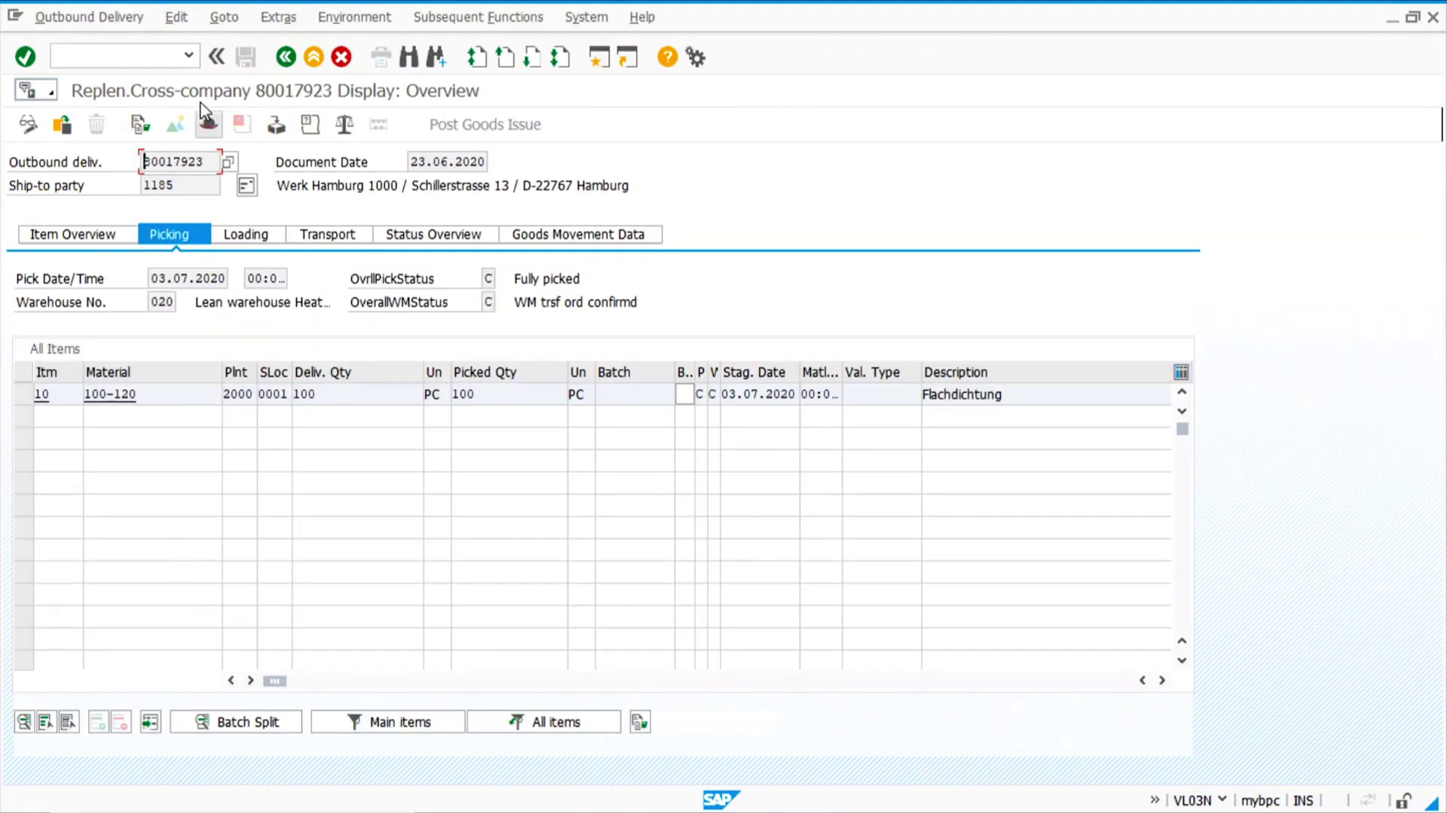
click(140, 125)
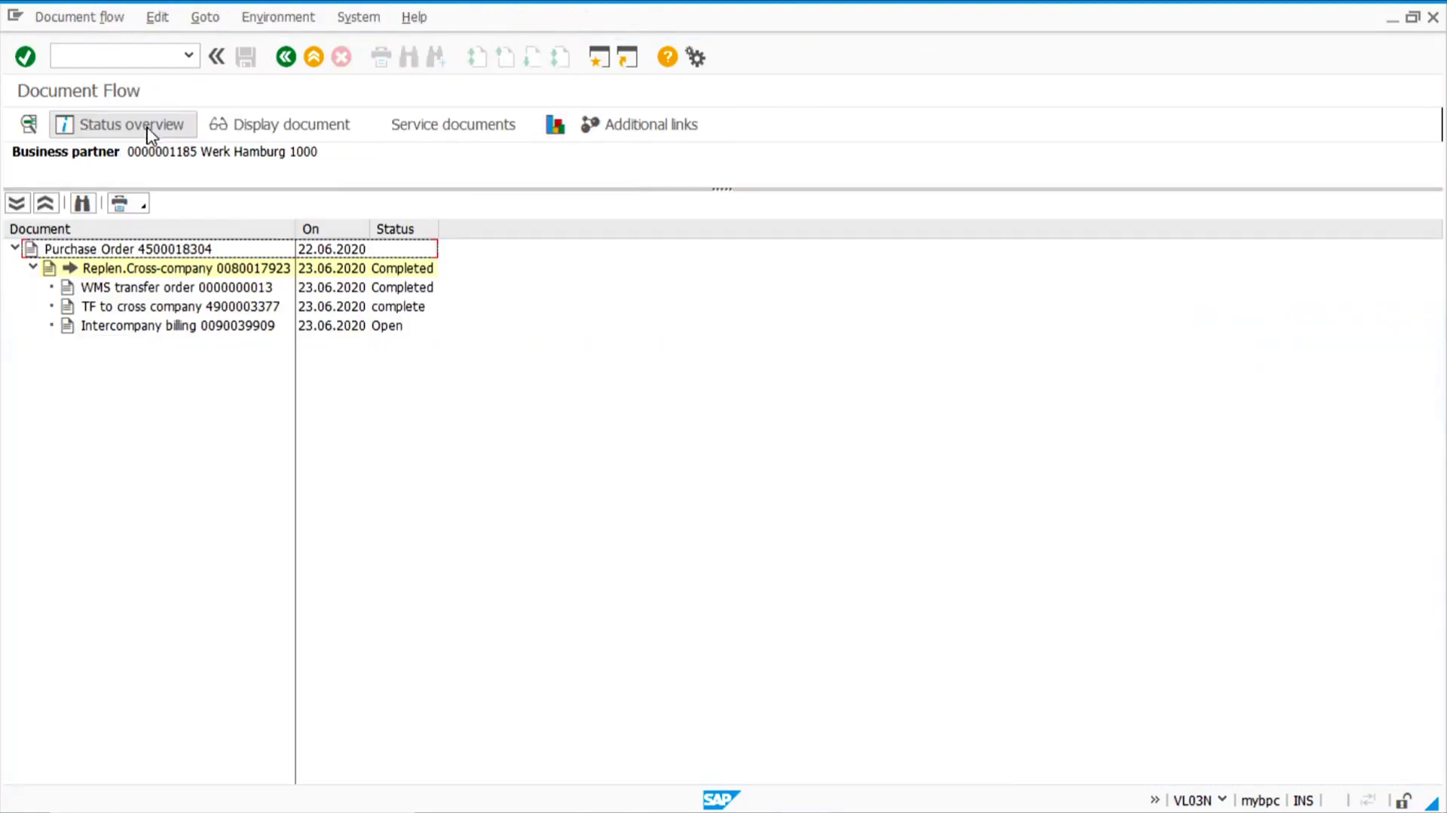